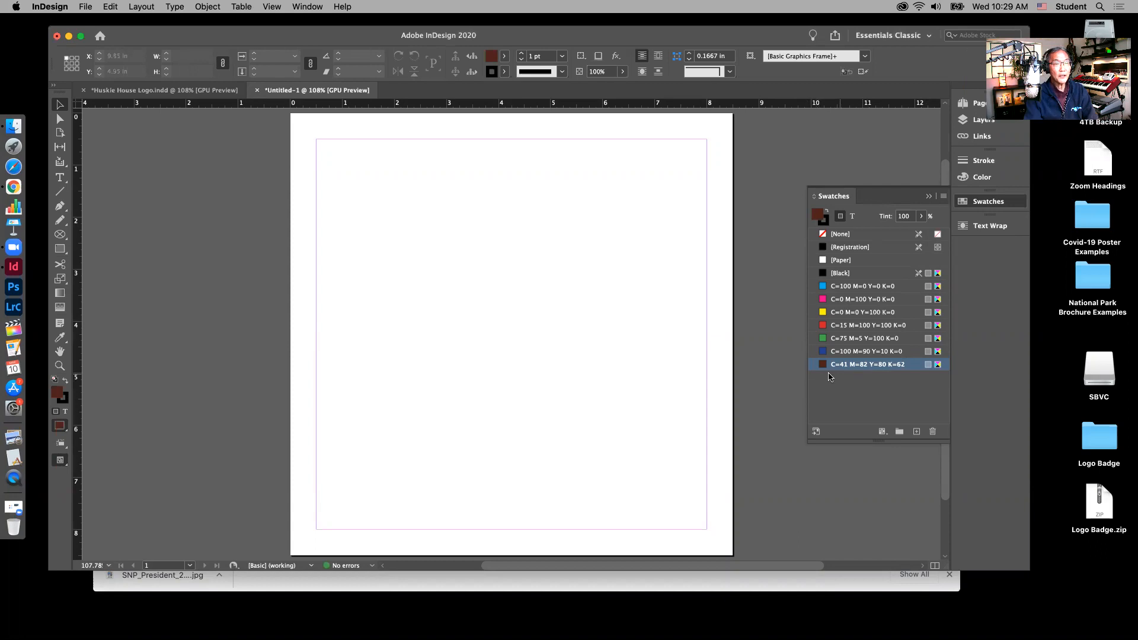
# Step: Rename the brown C=41 M=82 Y=80 K=62 swatch to Background and check the layers list
pyautogui.click(863, 367)
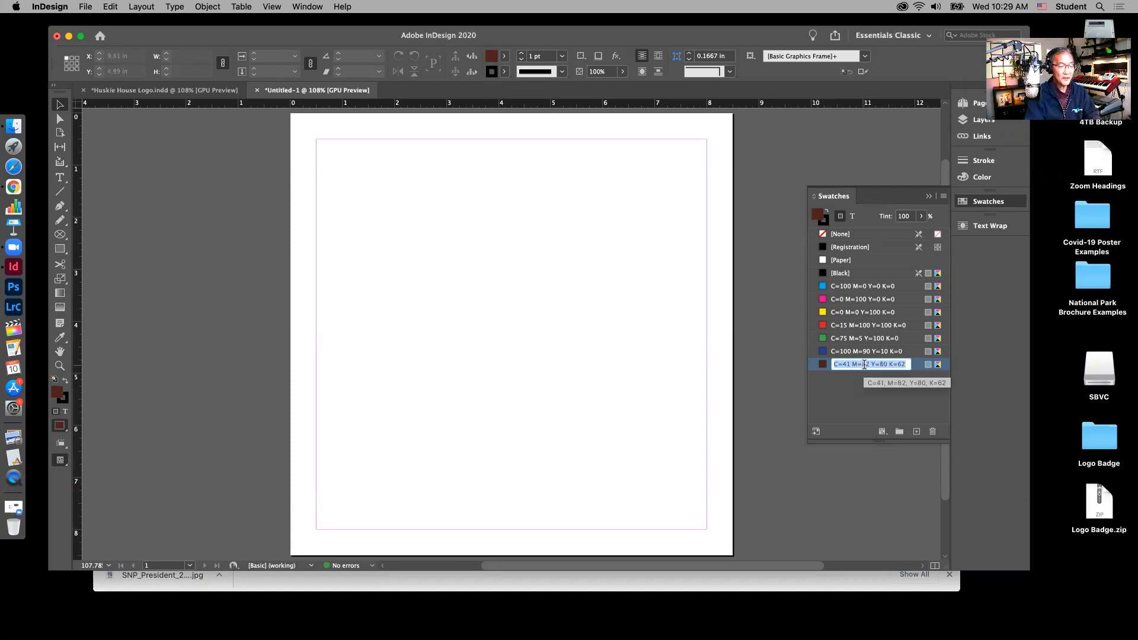
pyautogui.write('Background')
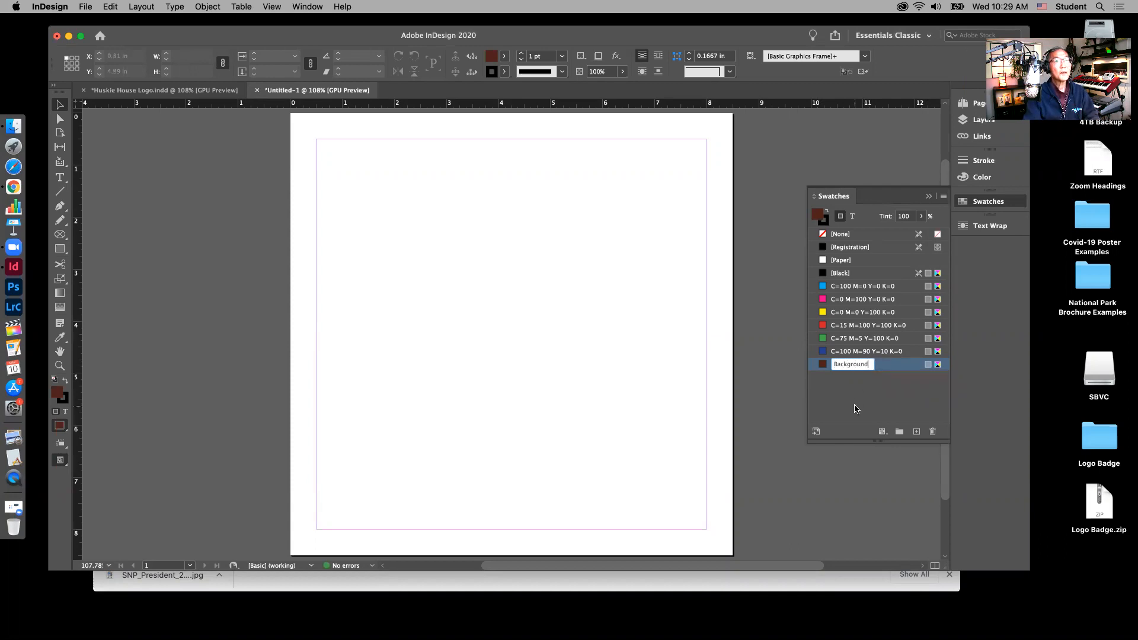
pyautogui.press('Return')
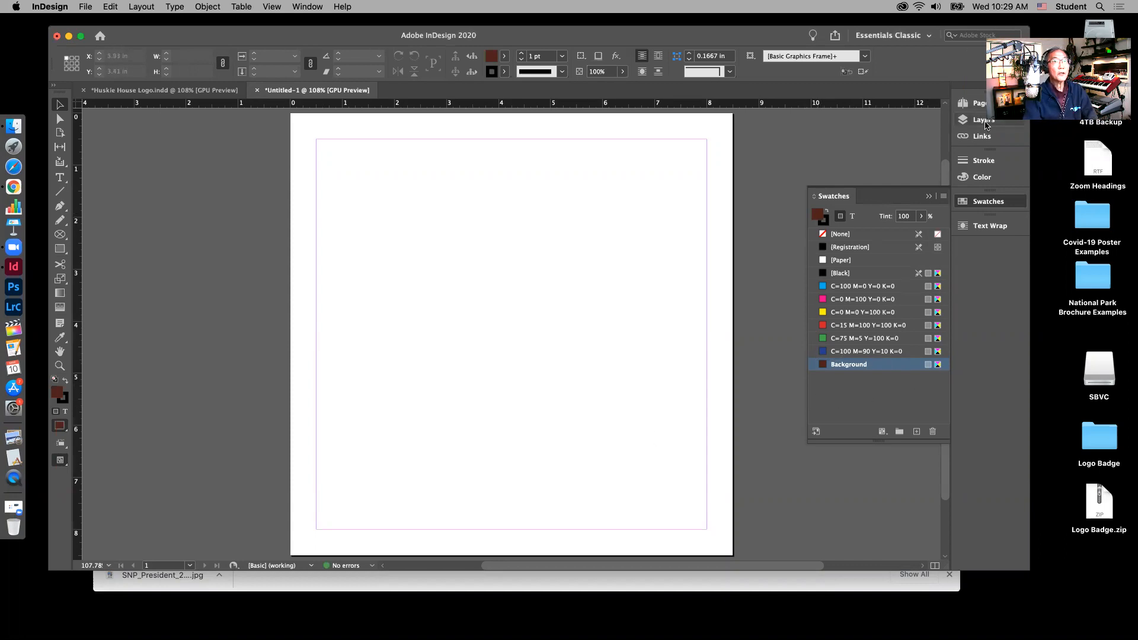
pyautogui.click(984, 121)
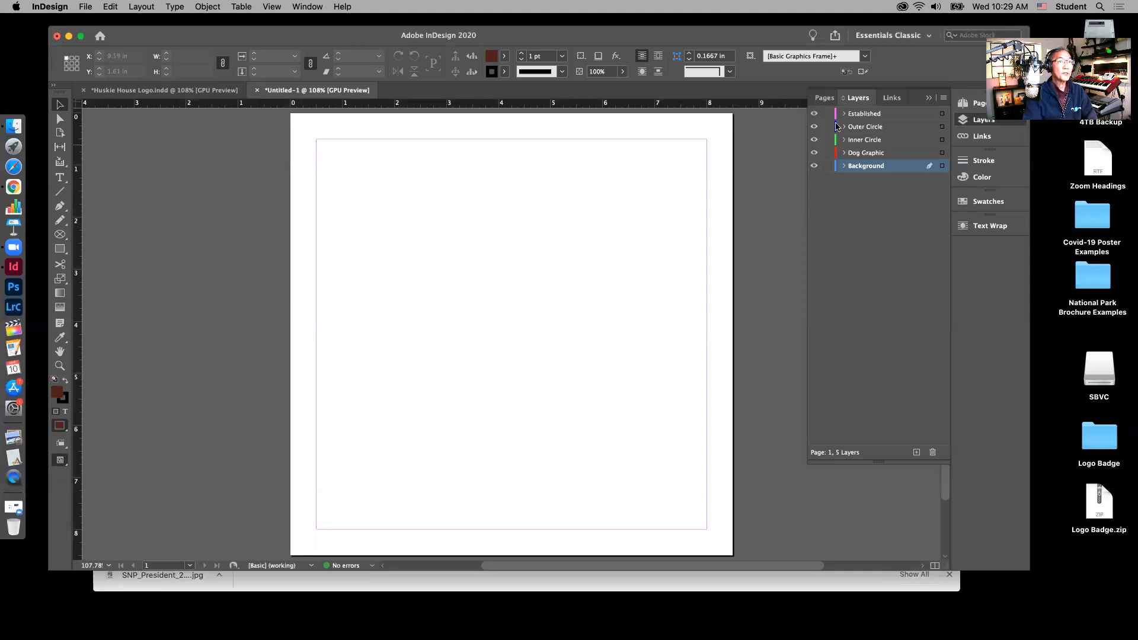
pyautogui.click(929, 99)
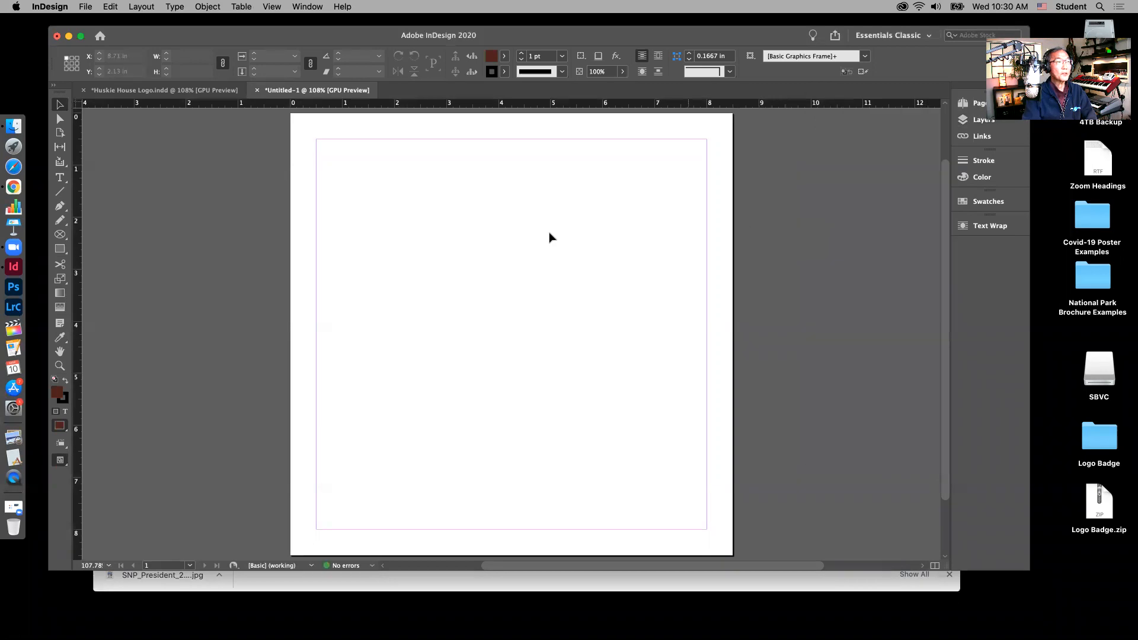
# Step: View the finished Huskie House Logo reference, then return to Untitled-1 and pick the Rectangle Frame tool
pyautogui.click(208, 93)
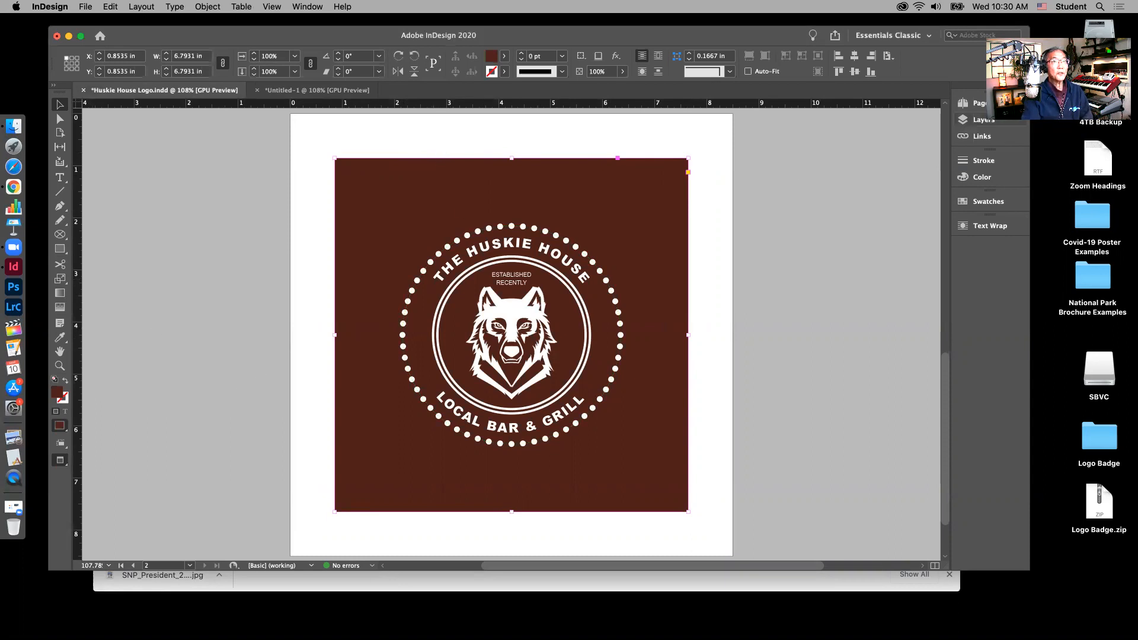
pyautogui.click(332, 91)
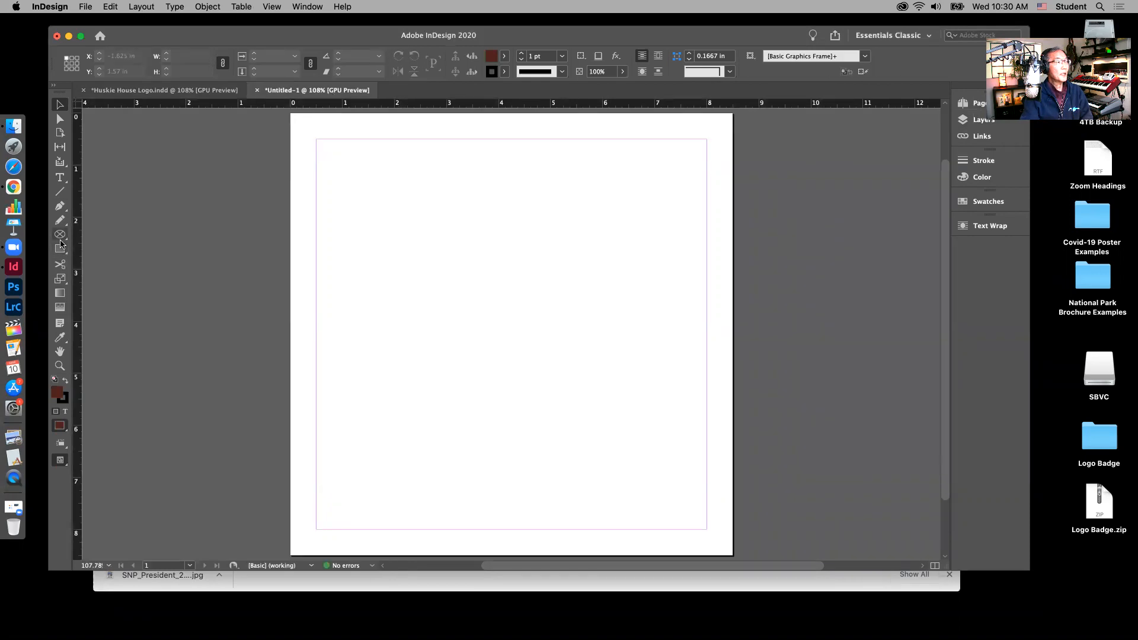
pyautogui.click(60, 250)
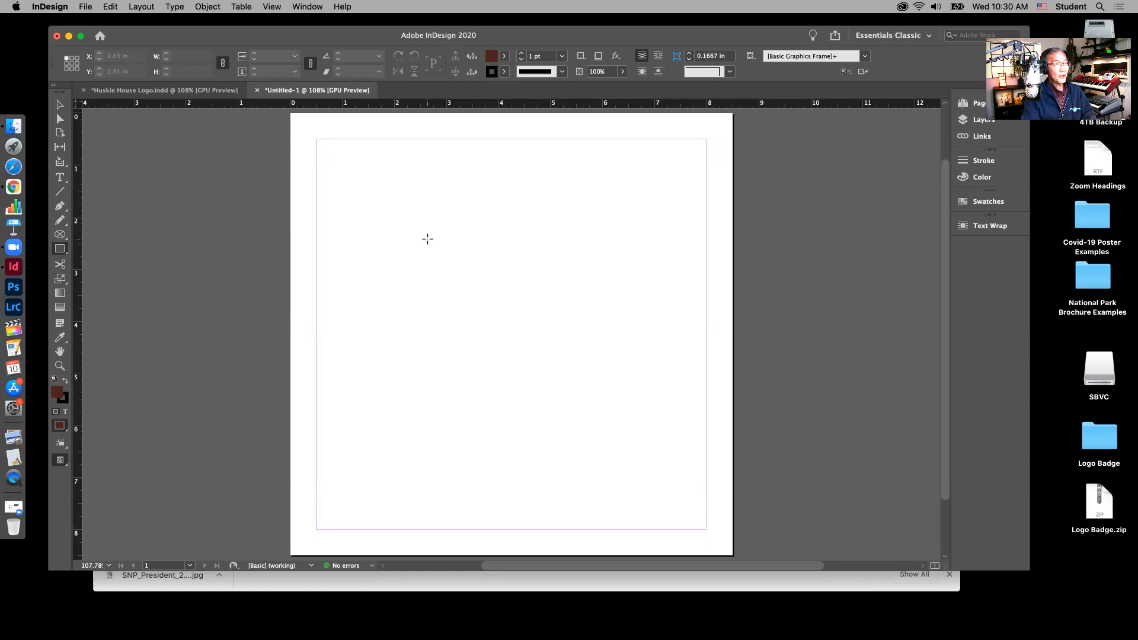
# Step: Draw a 2.74 in square frame filled with brown Background and unlink its width and height
pyautogui.moveTo(404, 220); pyautogui.dragTo(548, 362)
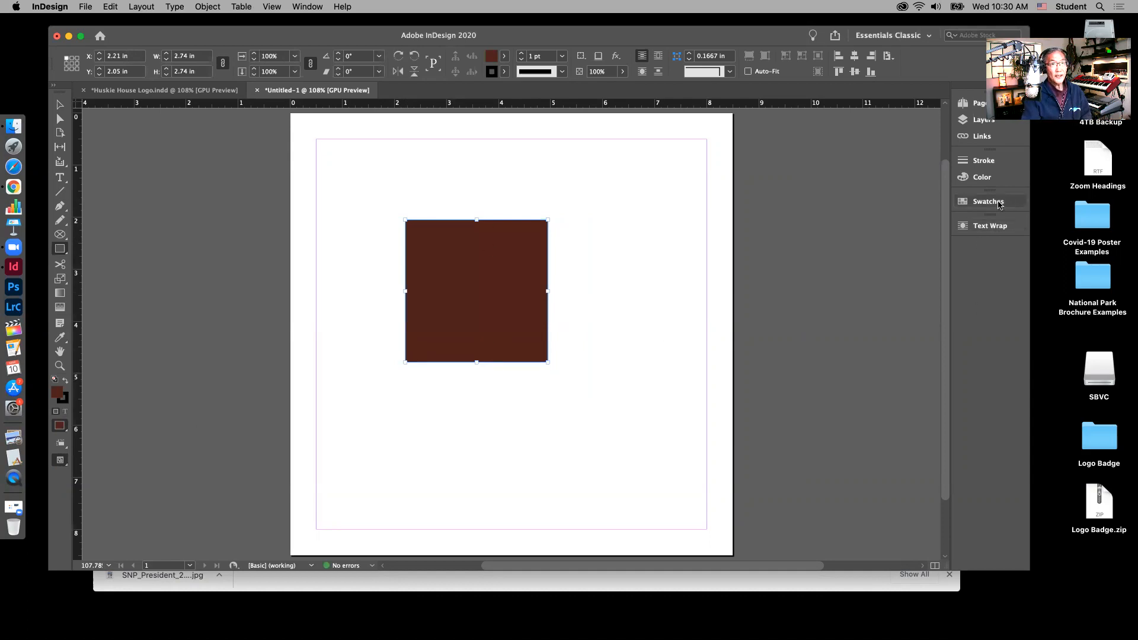
pyautogui.click(994, 202)
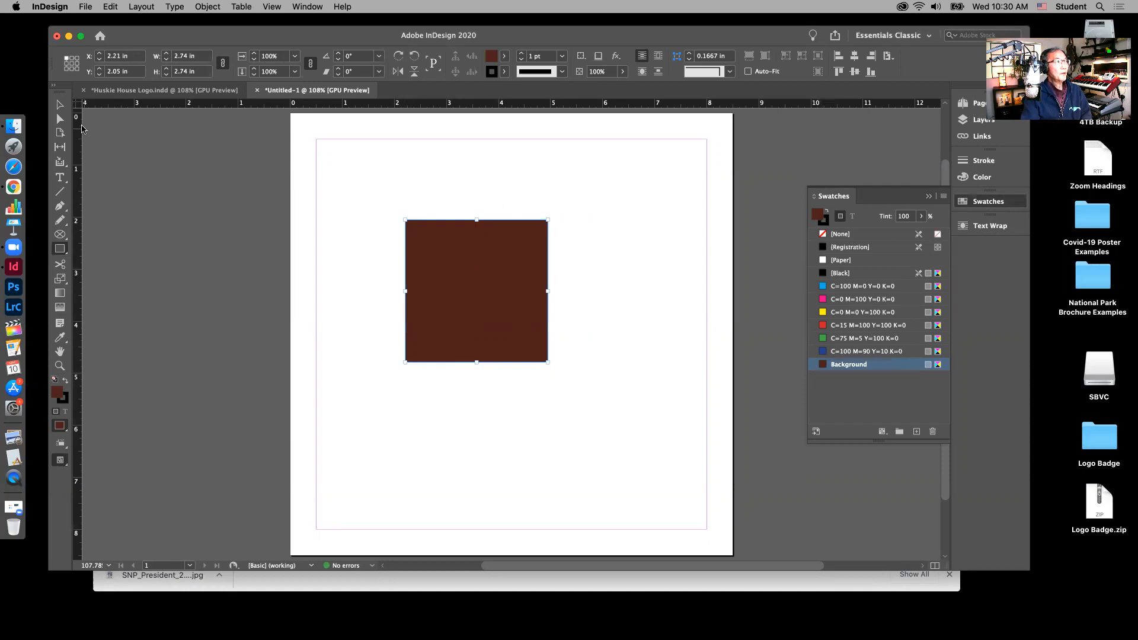
pyautogui.click(60, 105)
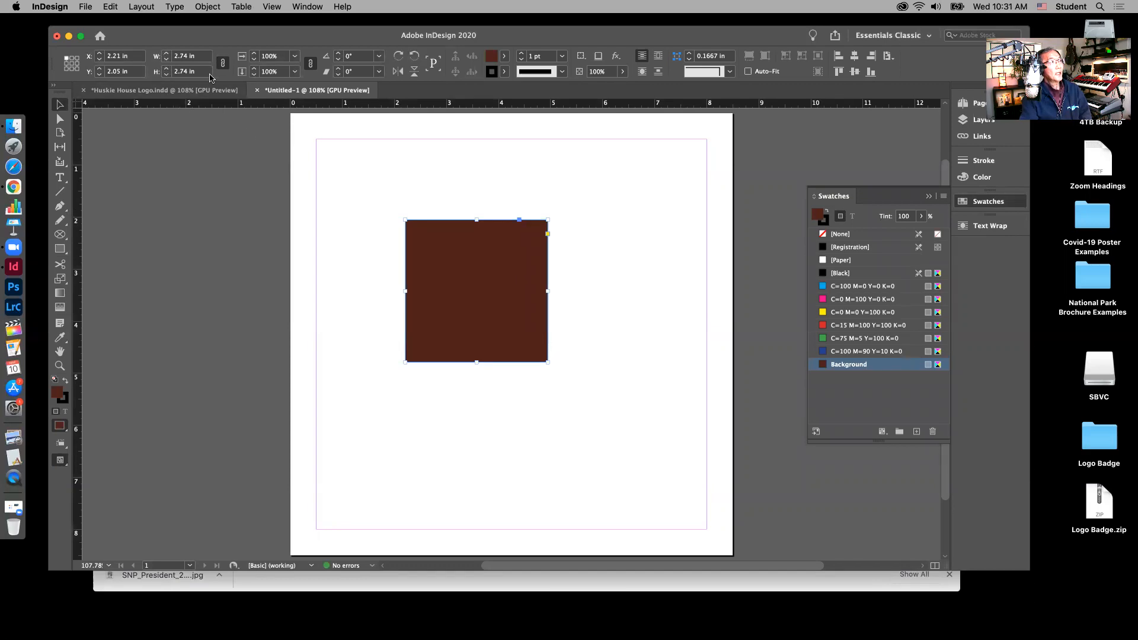
pyautogui.click(223, 63)
pyautogui.doubleClick(183, 56)
# Step: Resize the brown square to 7 in wide by 7 in tall
pyautogui.write('7')
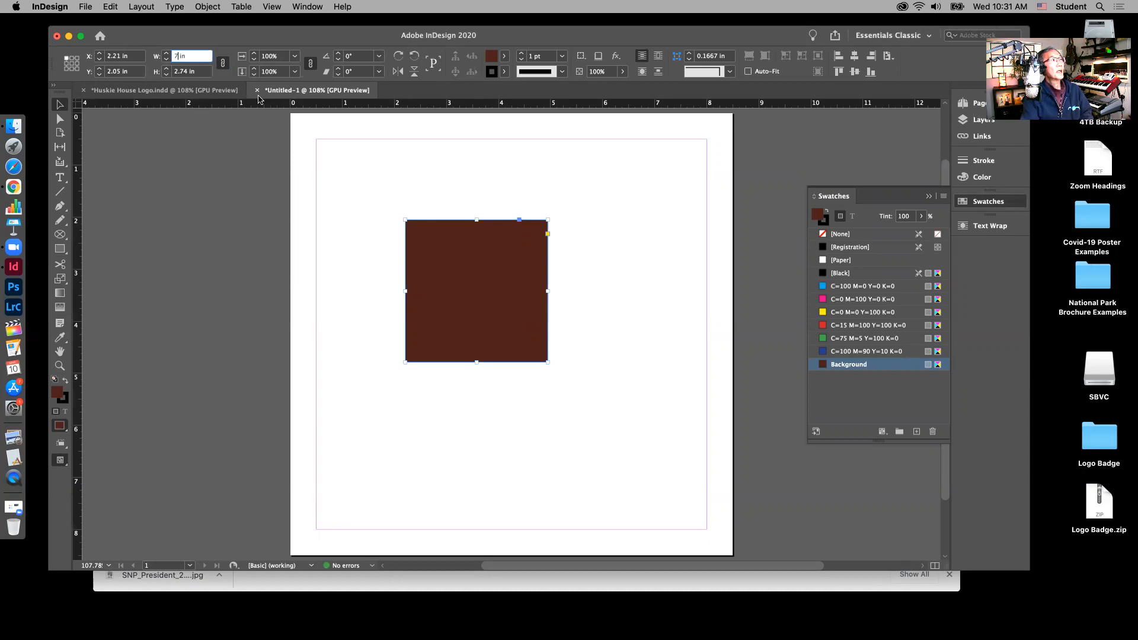
pyautogui.click(185, 72)
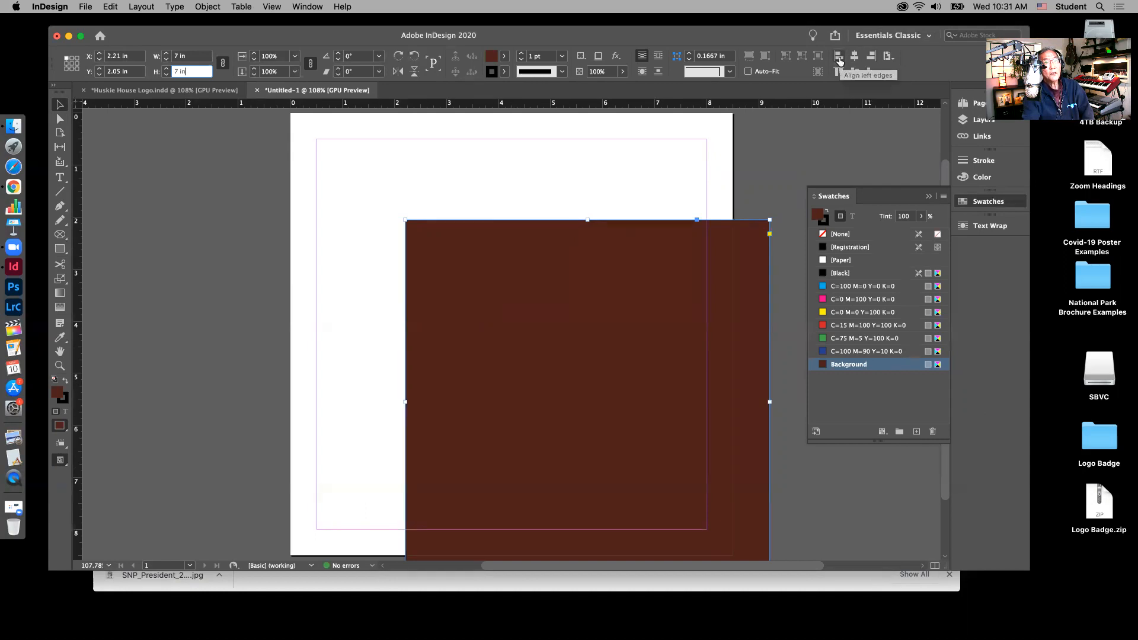
# Step: Centre the 7 in square within the margins, placing it at X 0.75 in, Y 0.75 in
pyautogui.click(889, 56)
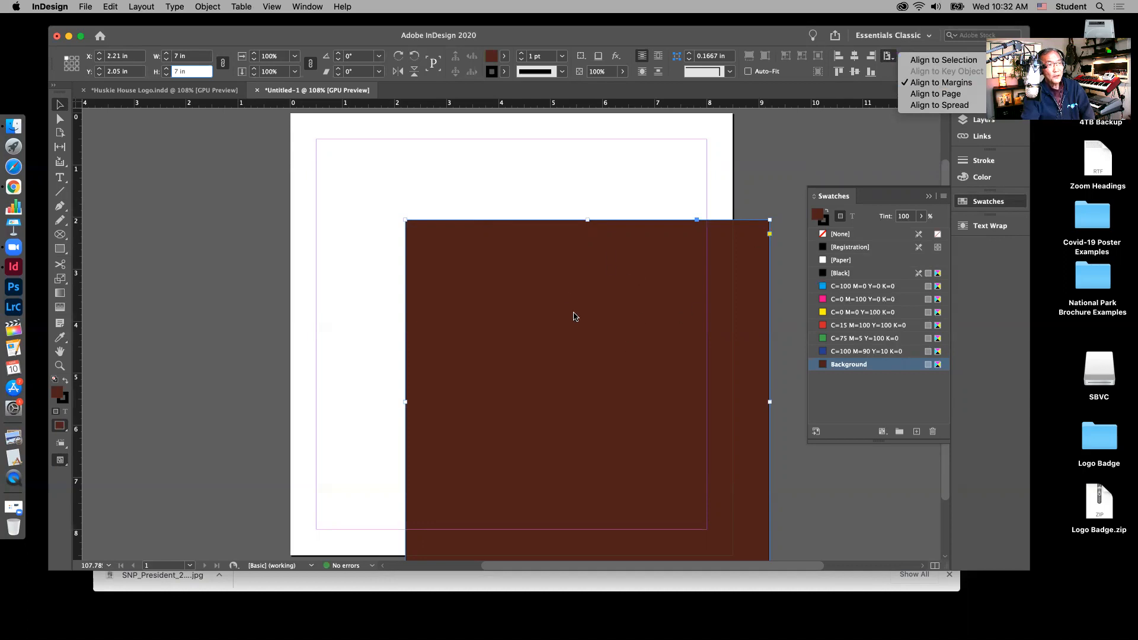
pyautogui.click(855, 57)
pyautogui.click(855, 57)
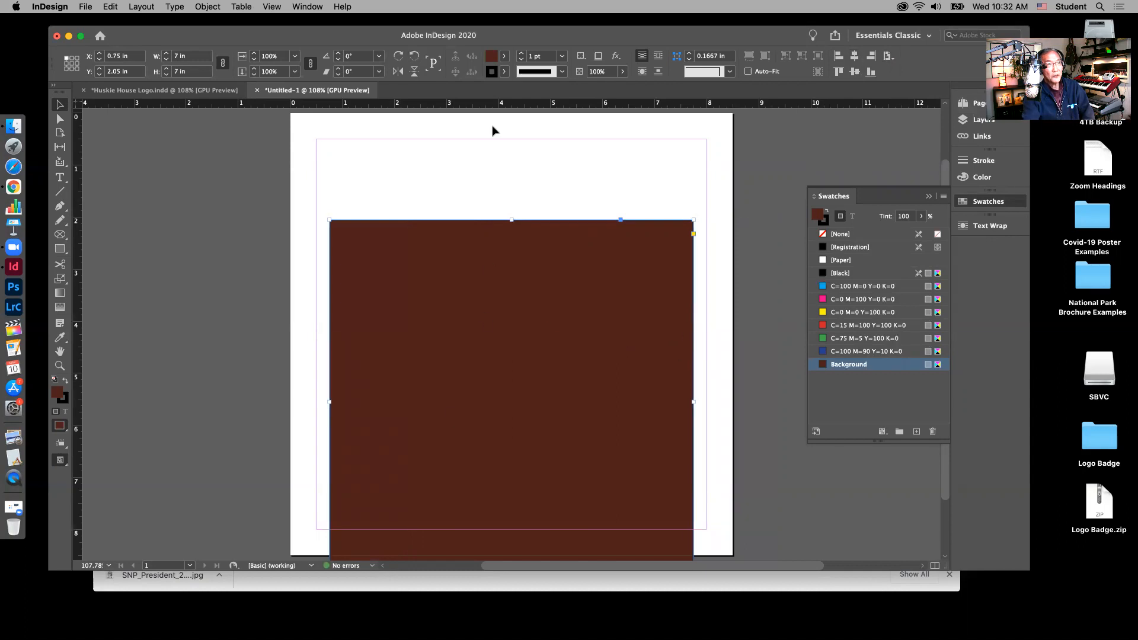
pyautogui.click(855, 72)
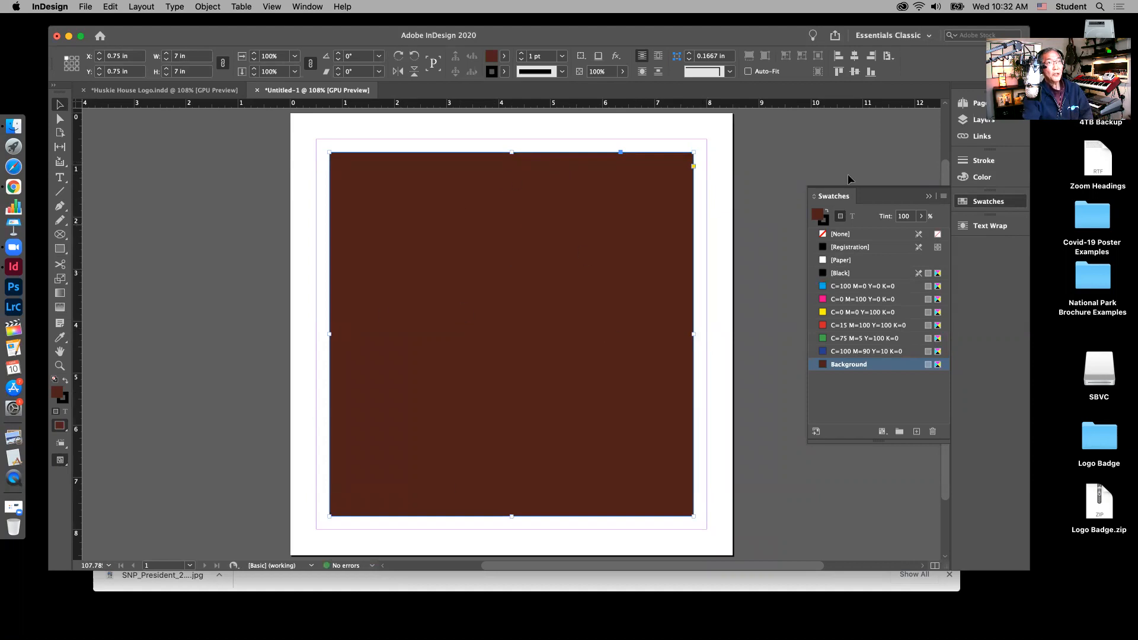
pyautogui.click(839, 57)
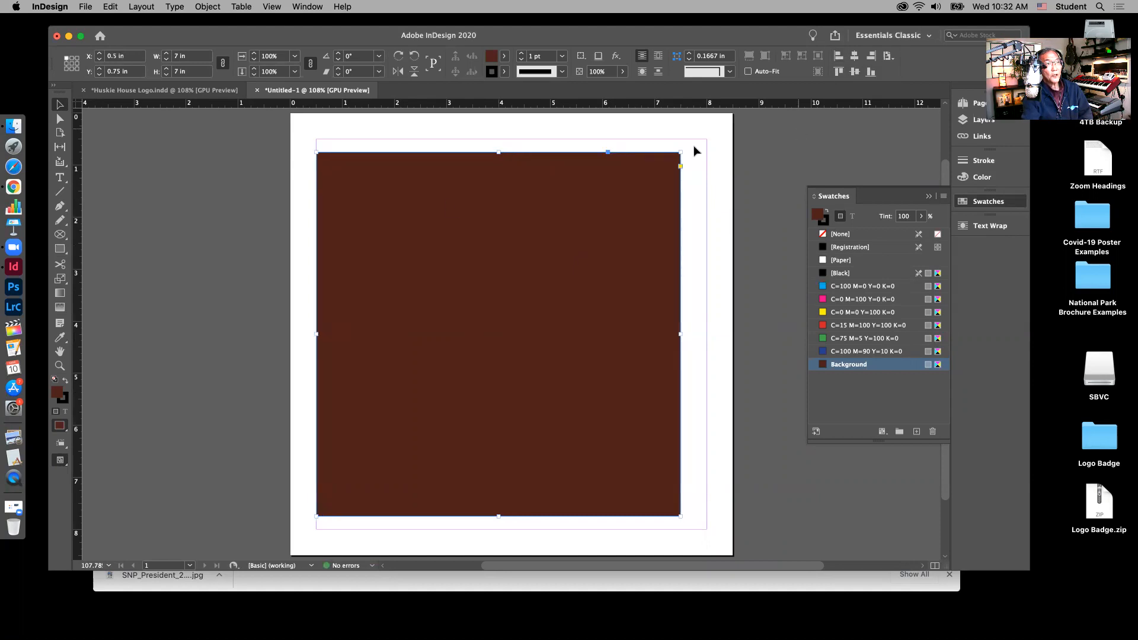
pyautogui.click(871, 57)
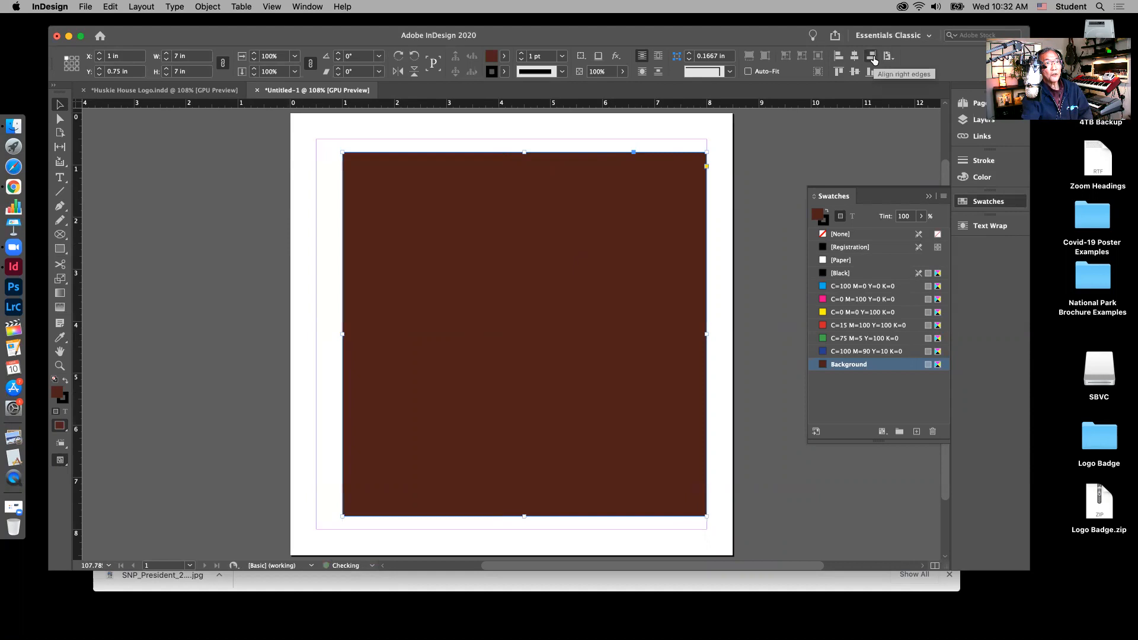
pyautogui.click(838, 72)
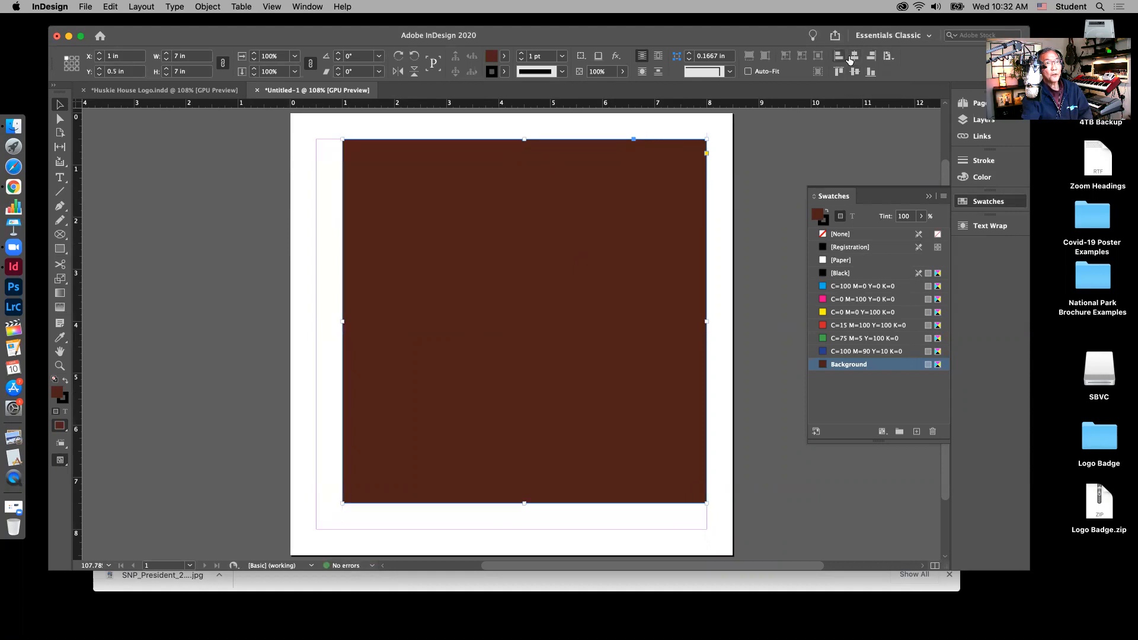
pyautogui.click(854, 56)
pyautogui.click(854, 72)
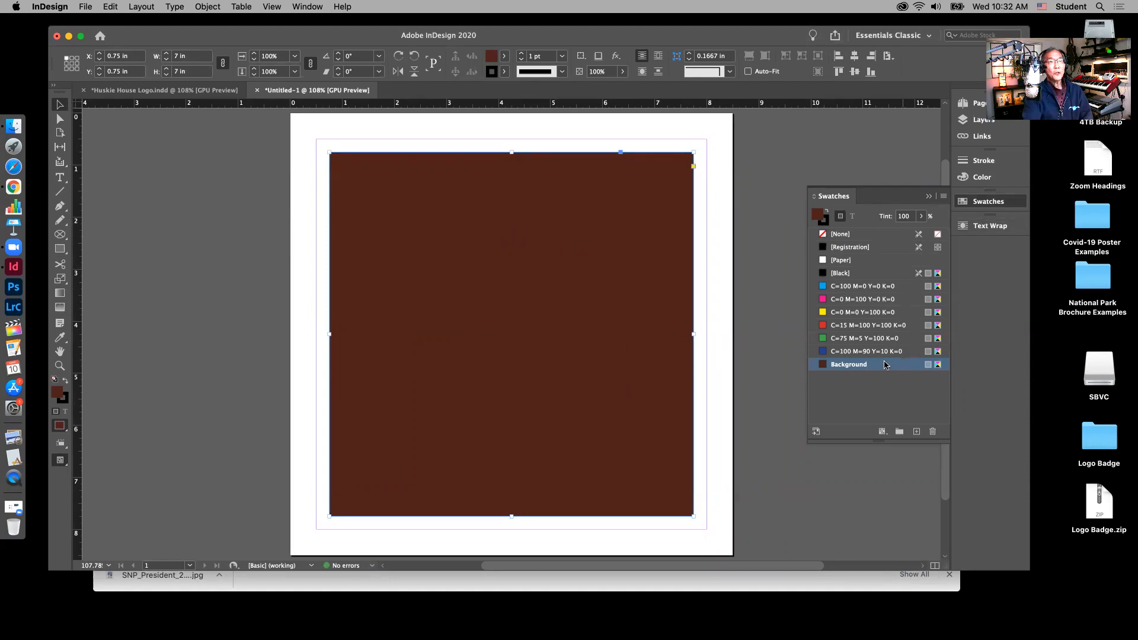
pyautogui.click(984, 121)
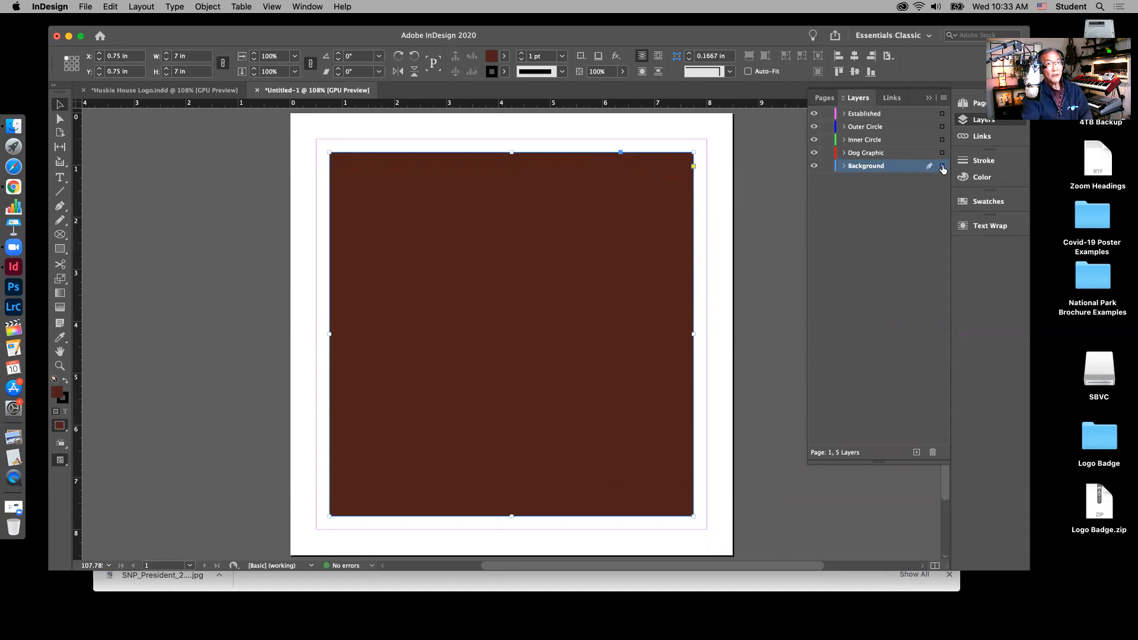
# Step: Test moving the square between layers, keep it on Background, and lock the Background layer
pyautogui.moveTo(942, 168); pyautogui.dragTo(942, 140)
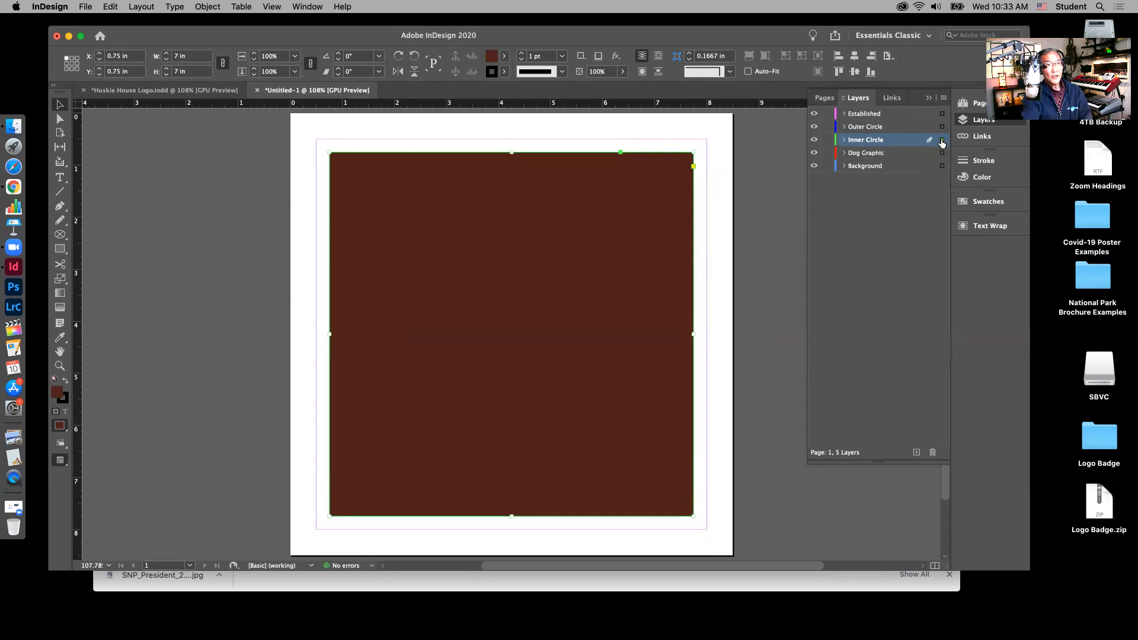
pyautogui.moveTo(943, 171); pyautogui.dragTo(942, 168)
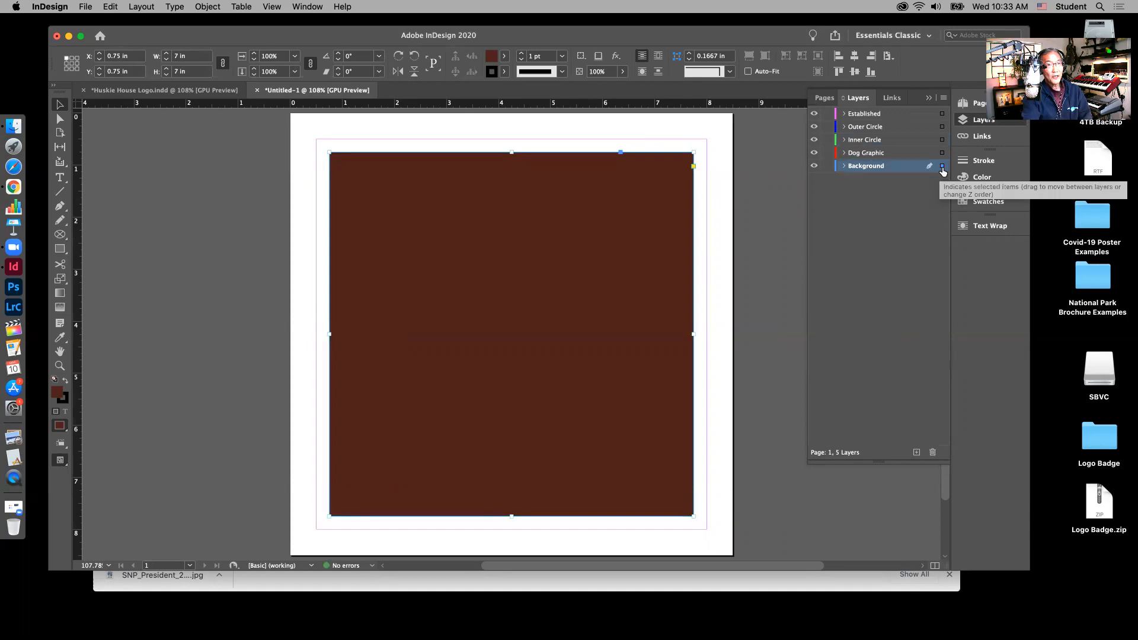
pyautogui.moveTo(940, 158); pyautogui.dragTo(940, 170)
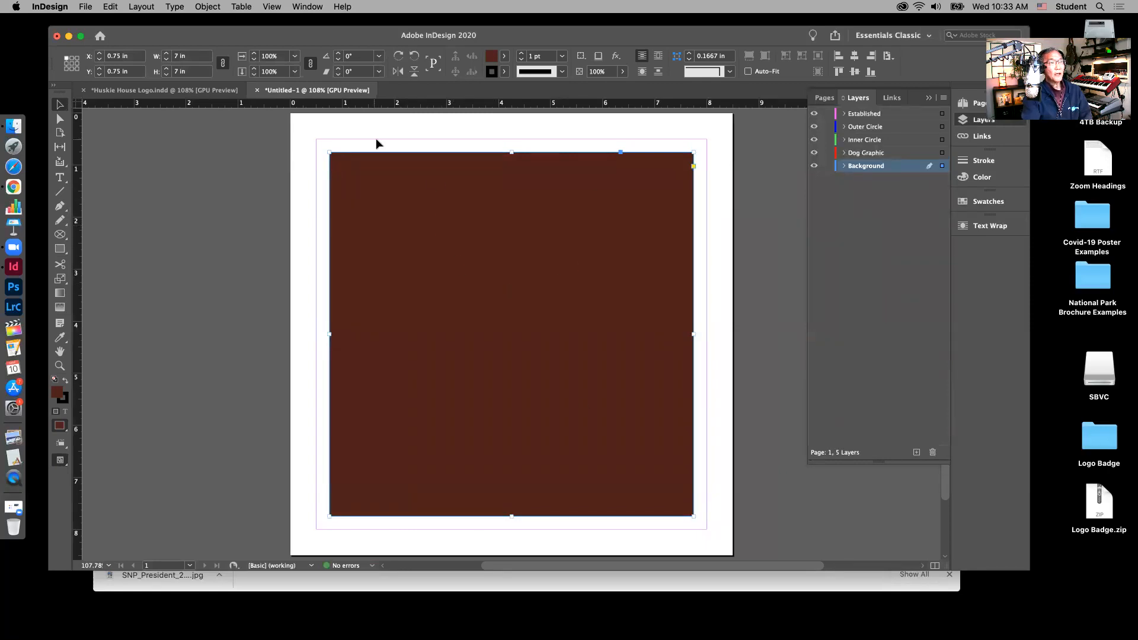
pyautogui.click(827, 166)
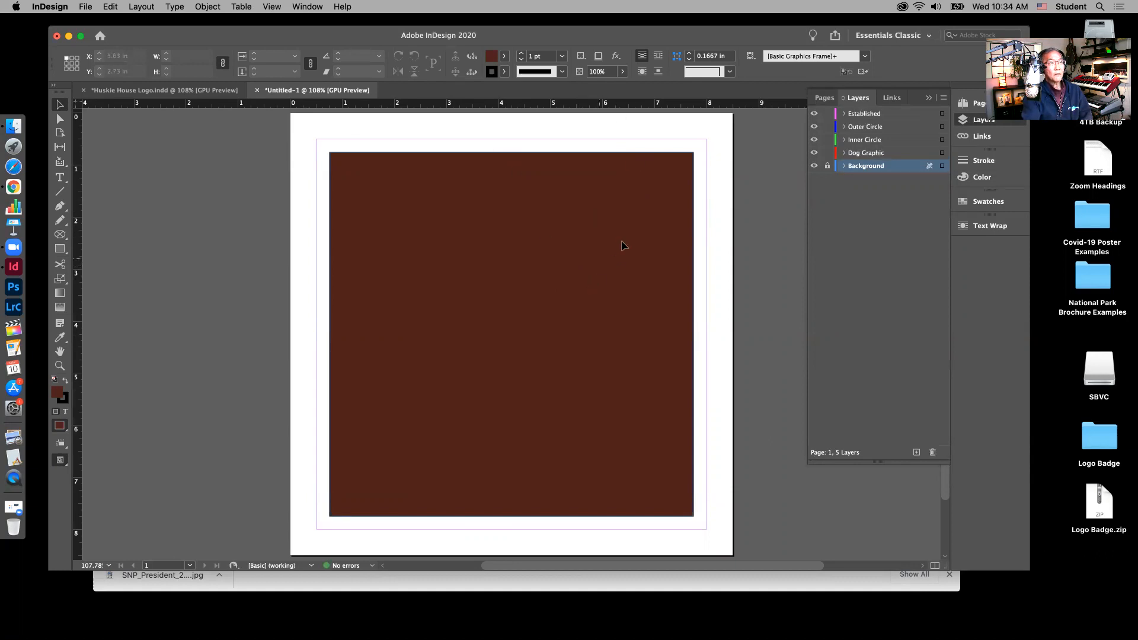
# Step: On the Outer Circle layer, draw a 3.4 in circle in the middle of the brown square
pyautogui.click(874, 128)
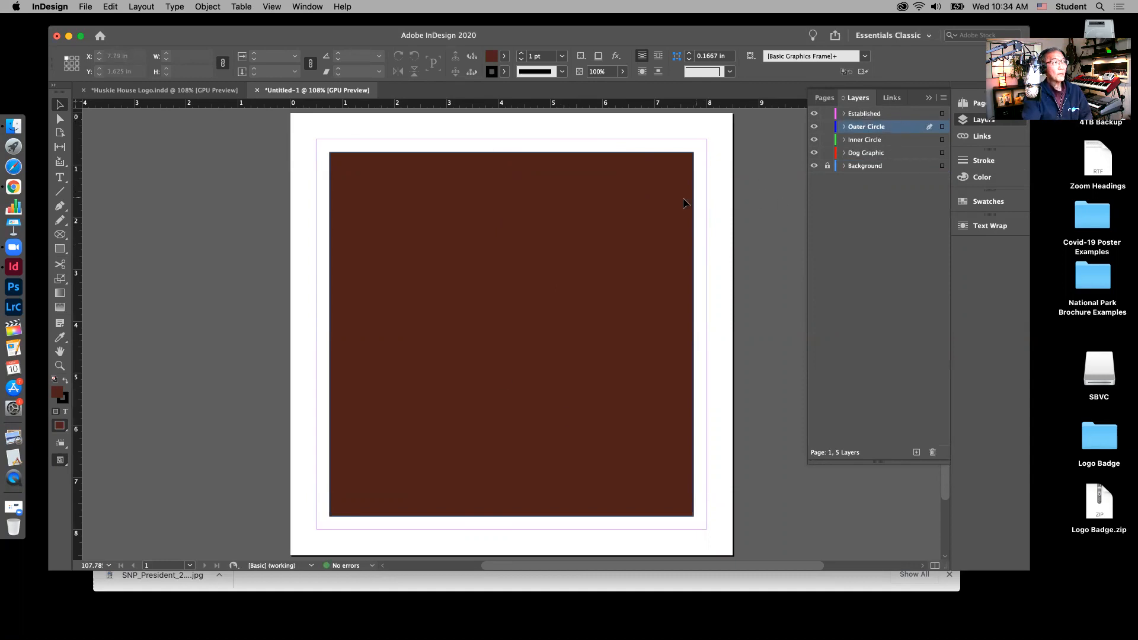
pyautogui.click(61, 253)
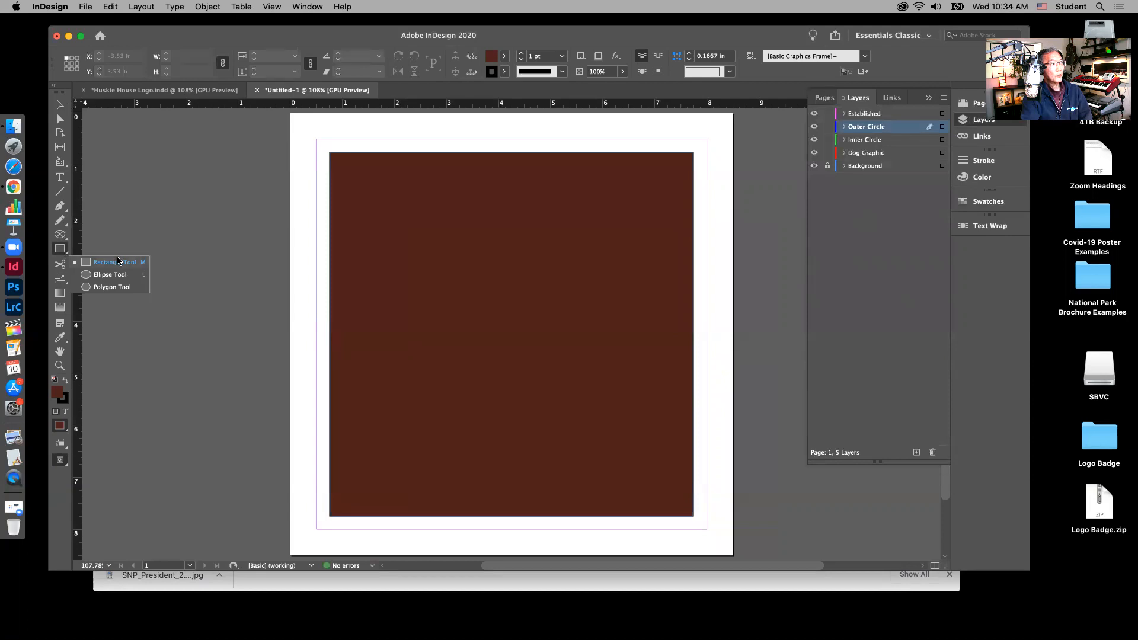
pyautogui.click(110, 275)
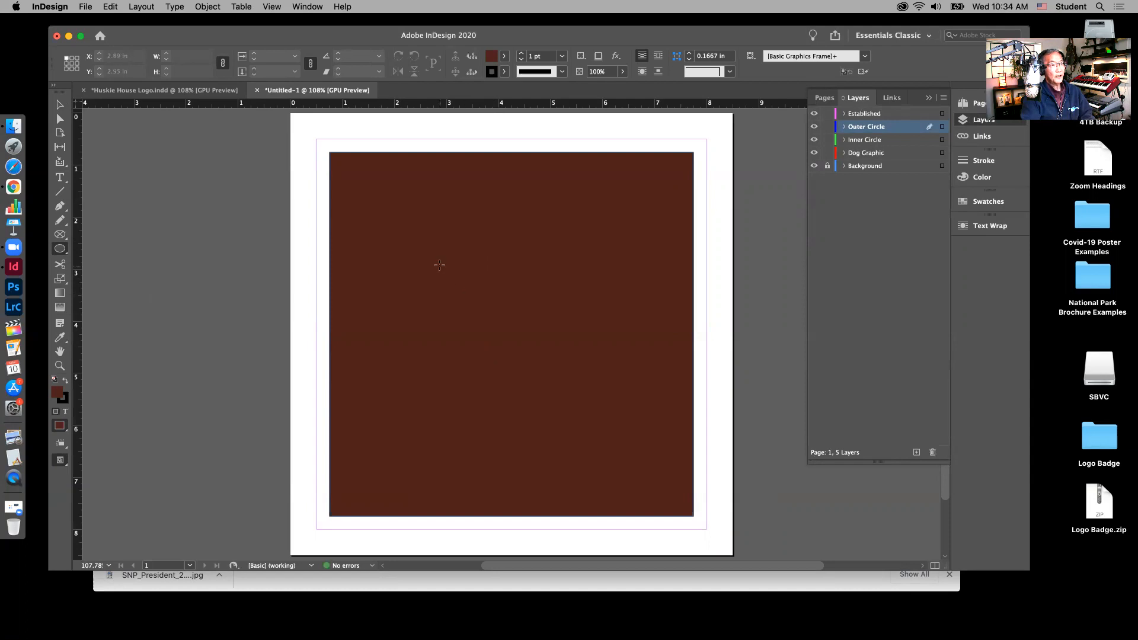
pyautogui.moveTo(432, 256); pyautogui.dragTo(609, 440)
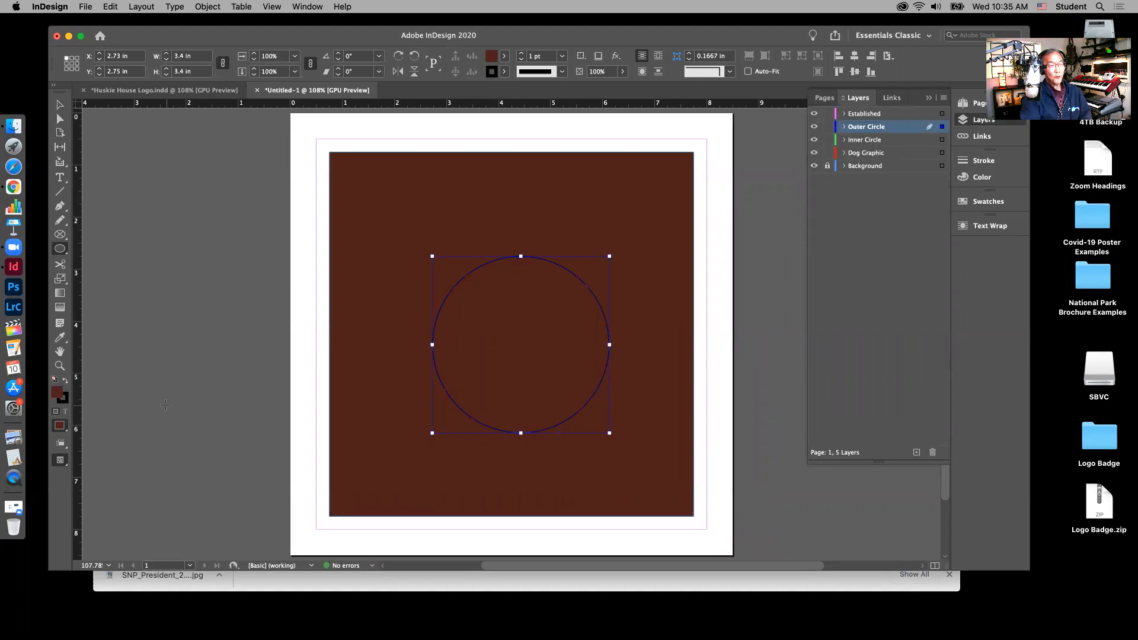
# Step: Give the circle a [None] fill and a white [Paper] stroke
pyautogui.click(994, 203)
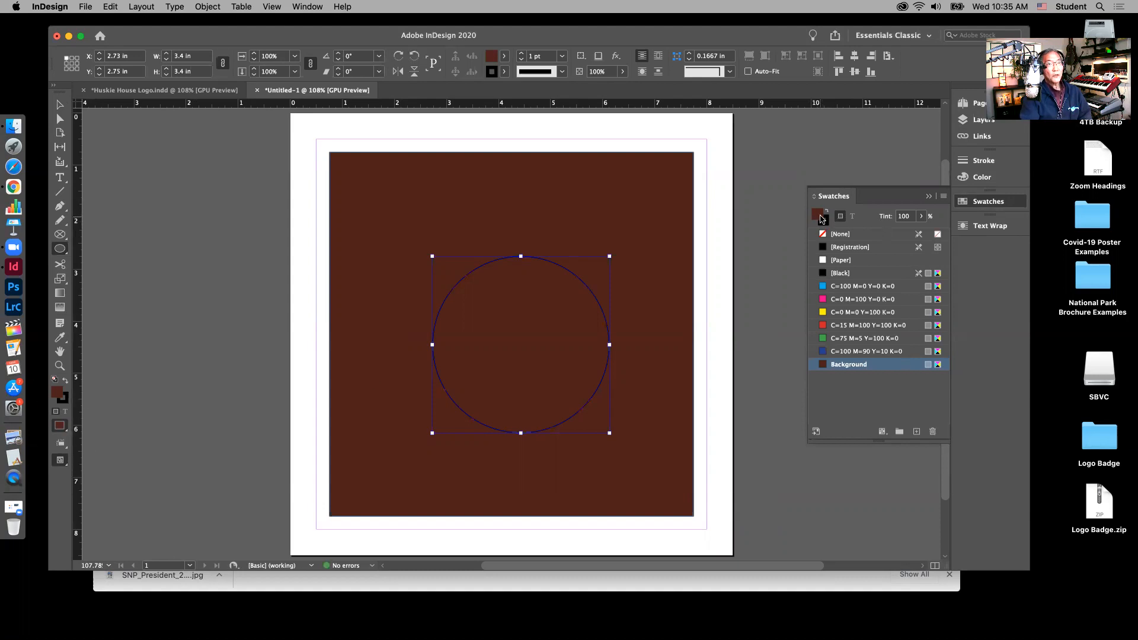
pyautogui.click(823, 235)
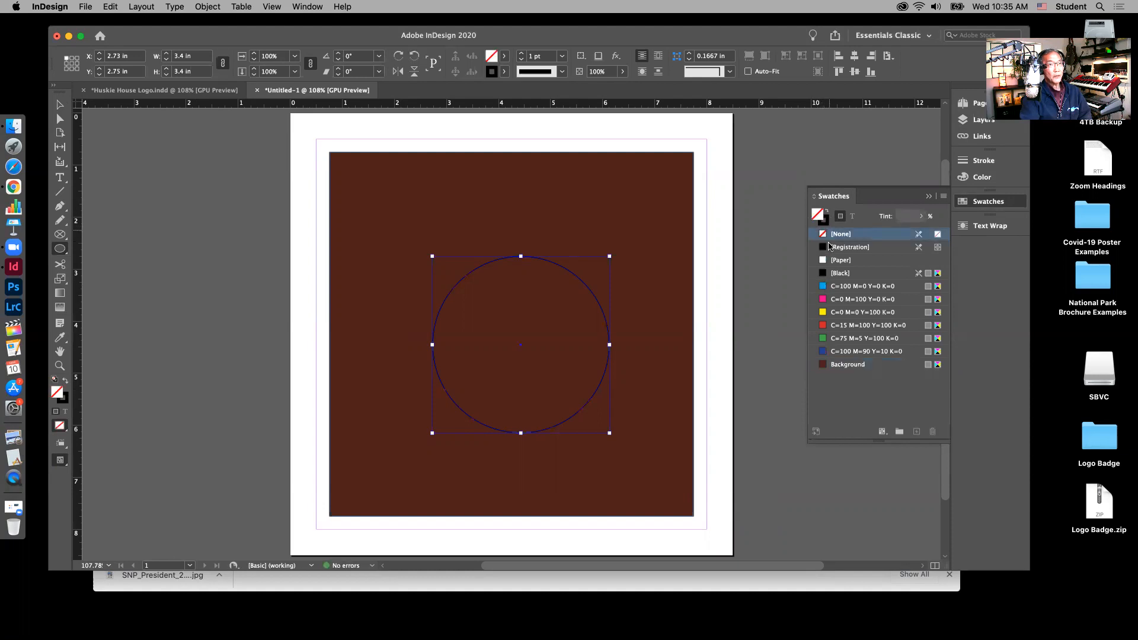
pyautogui.click(825, 223)
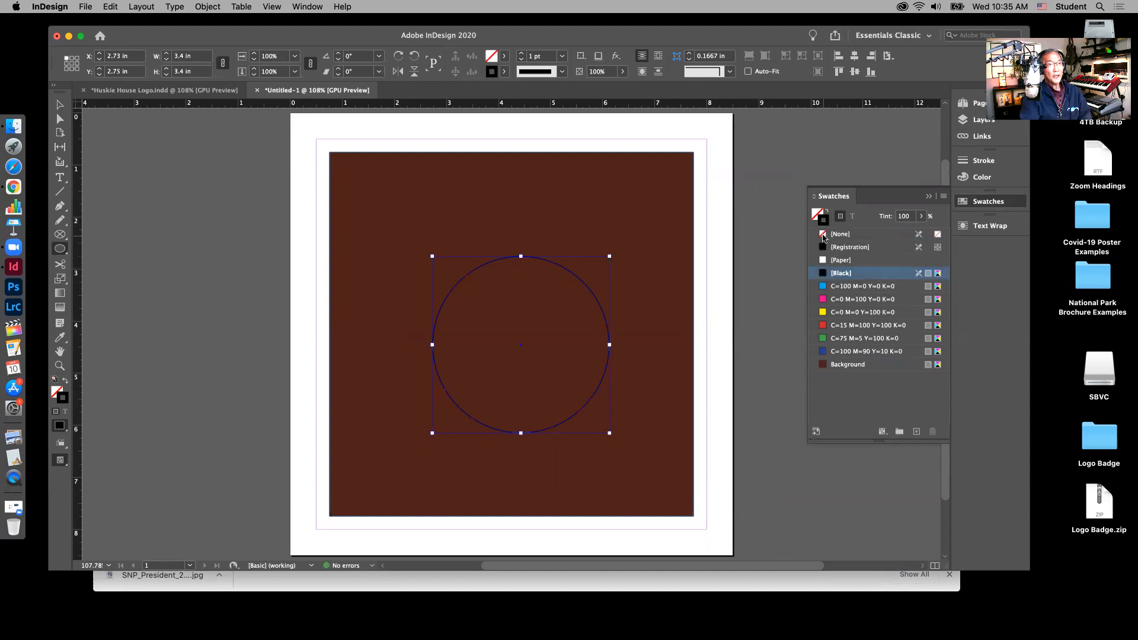
pyautogui.click(822, 235)
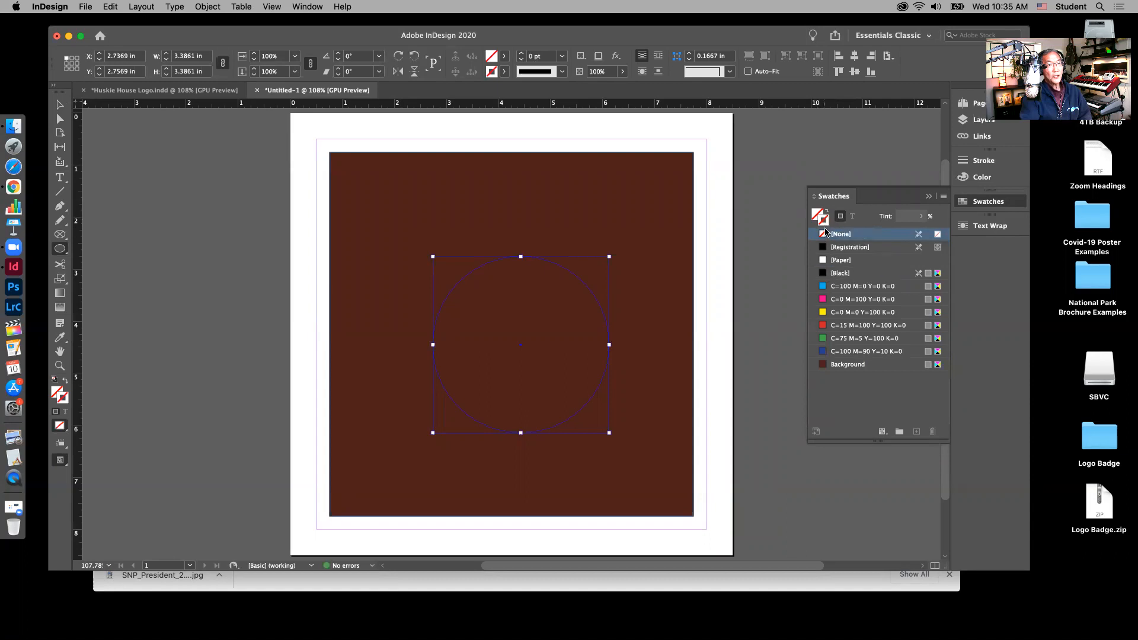
pyautogui.click(835, 261)
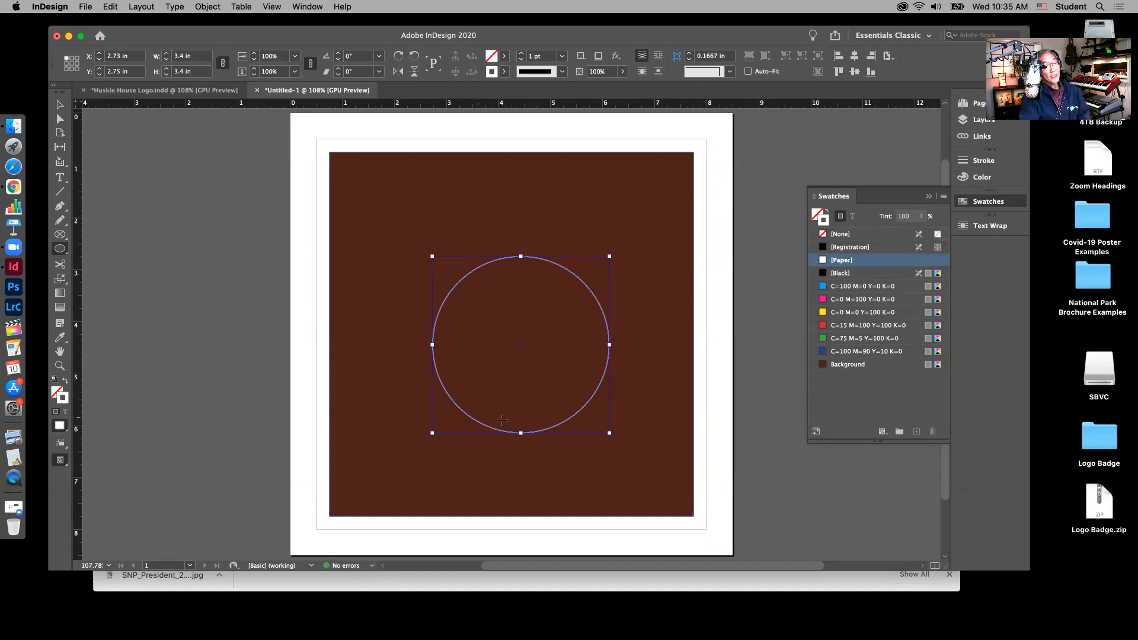
pyautogui.click(62, 107)
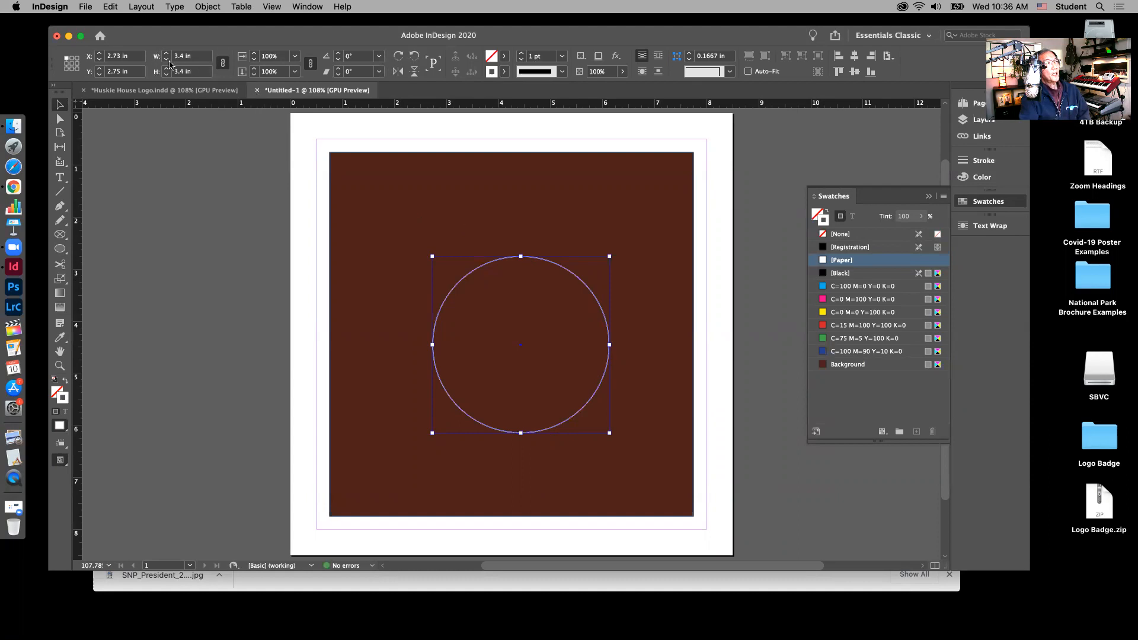
# Step: Resize the circle proportionally to 4.3 in wide and 4.3 in tall
pyautogui.click(222, 64)
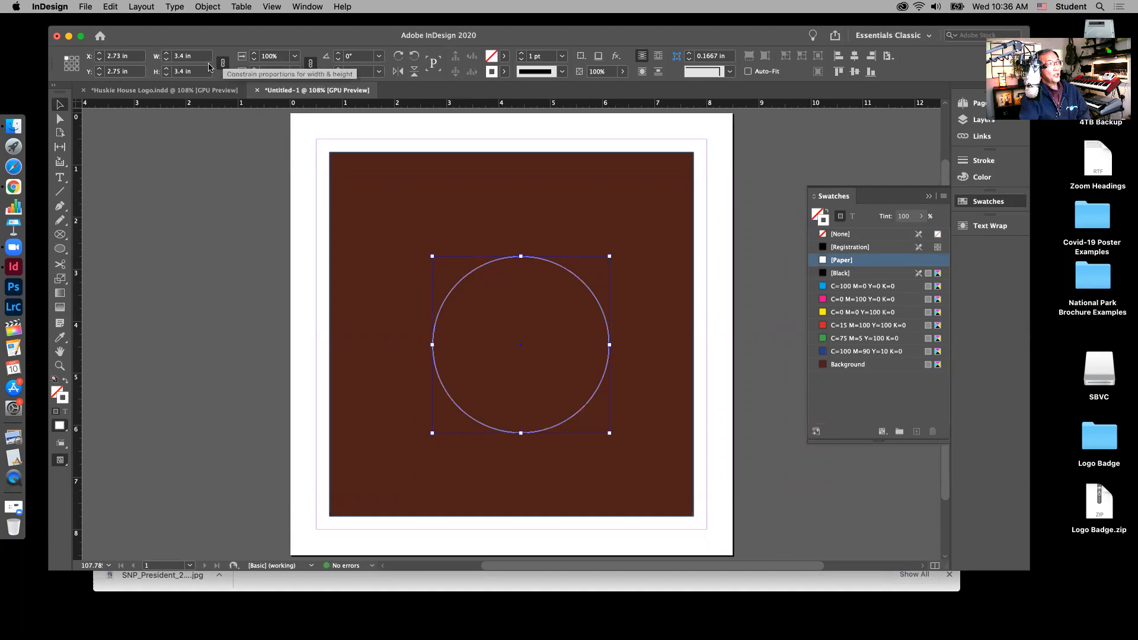
pyautogui.click(182, 57)
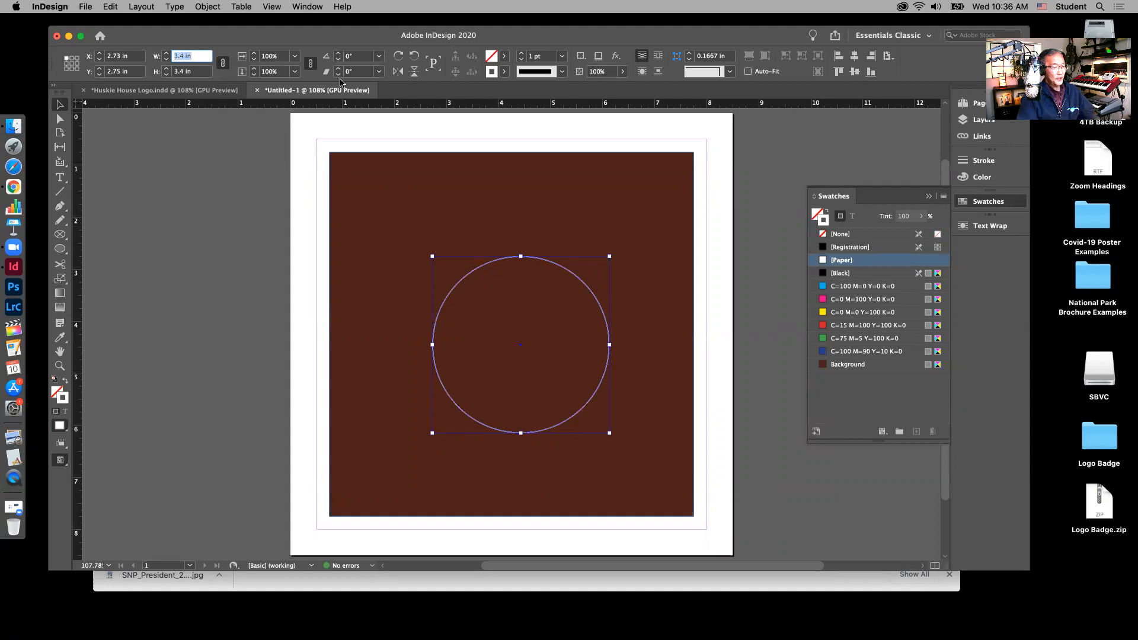
pyautogui.write('4.3')
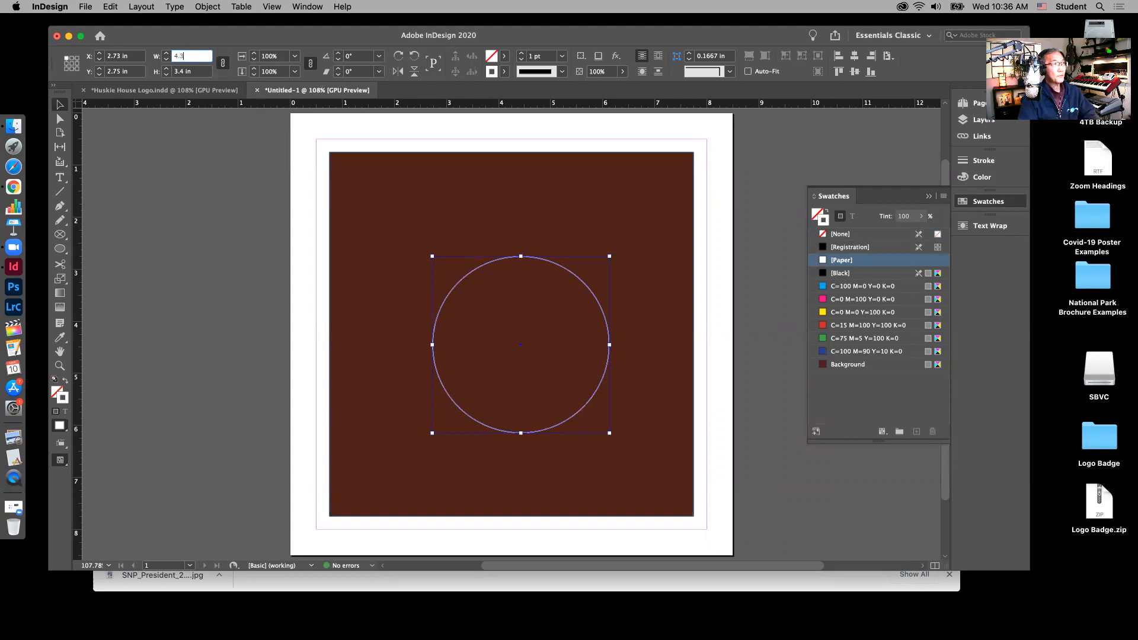
pyautogui.click(185, 72)
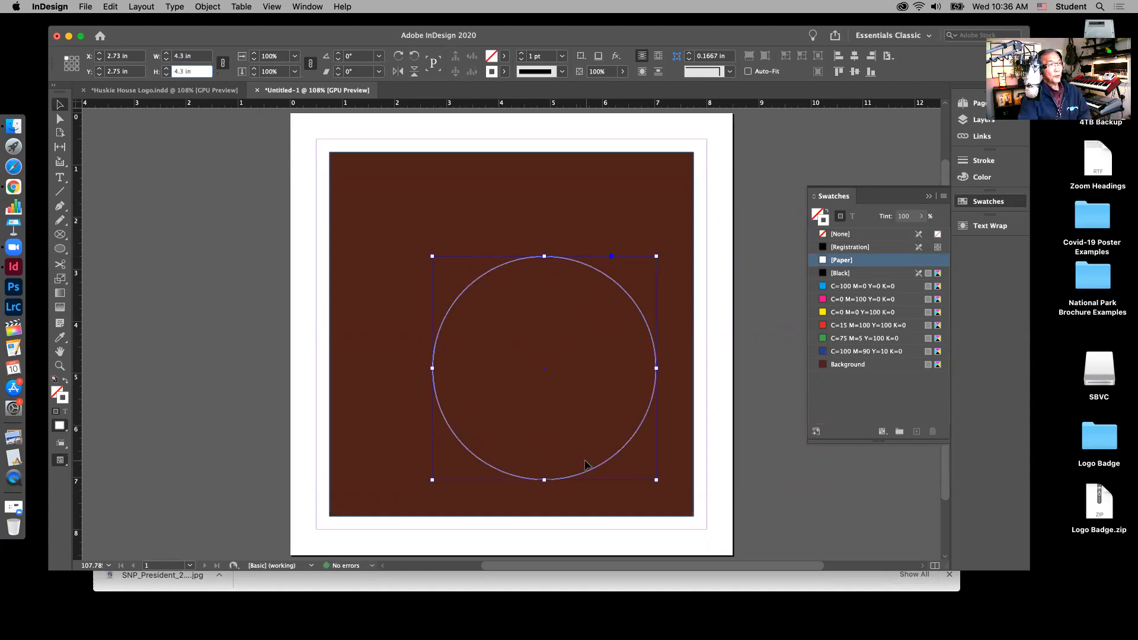
# Step: Centre the circle on the page and give it an 8 pt Japanese Dots stroke
pyautogui.click(855, 56)
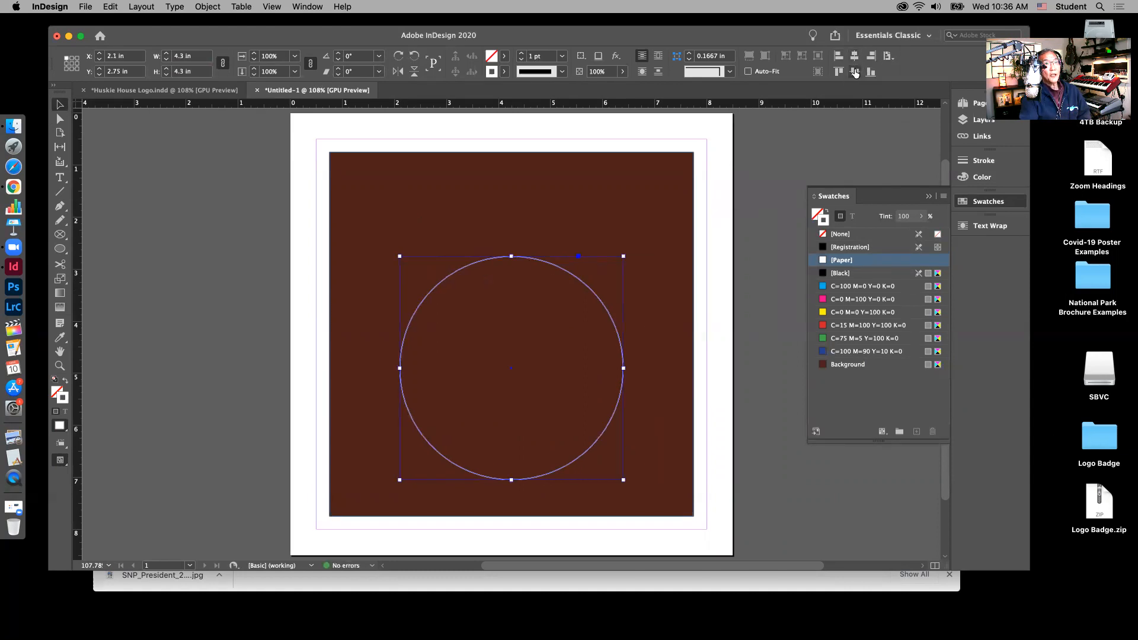
pyautogui.click(853, 74)
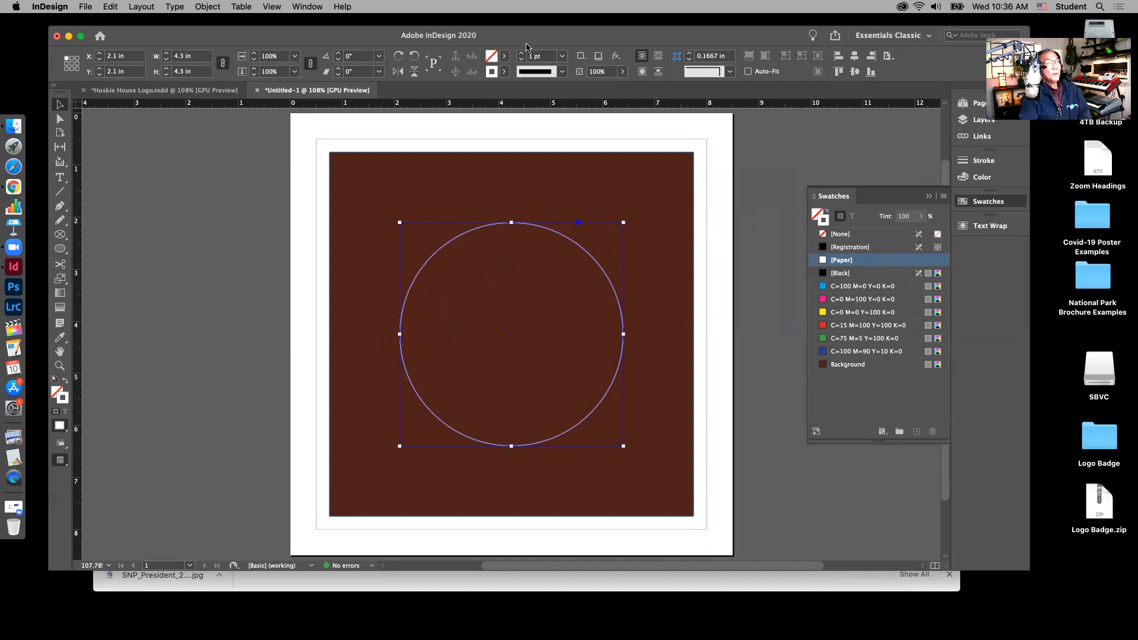
pyautogui.click(561, 58)
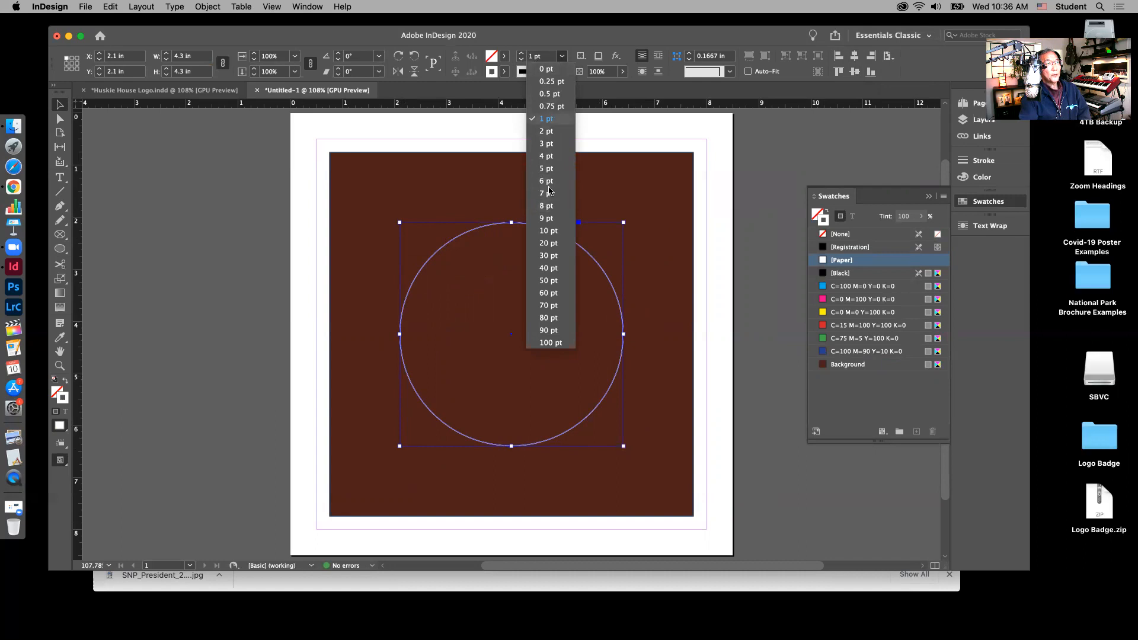
pyautogui.click(548, 207)
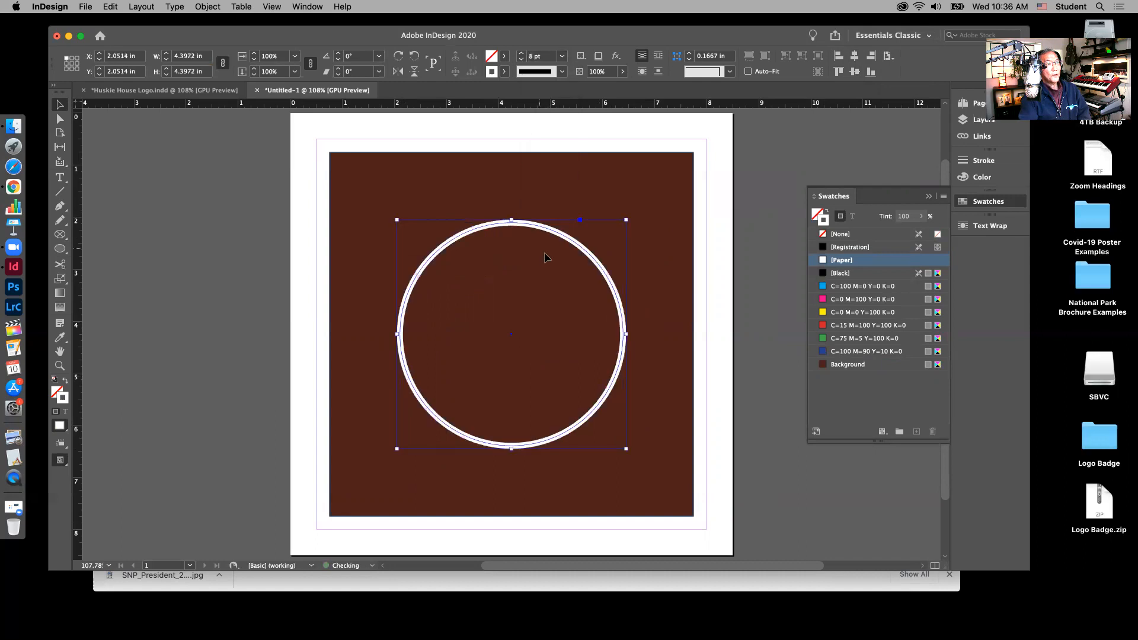
pyautogui.click(562, 72)
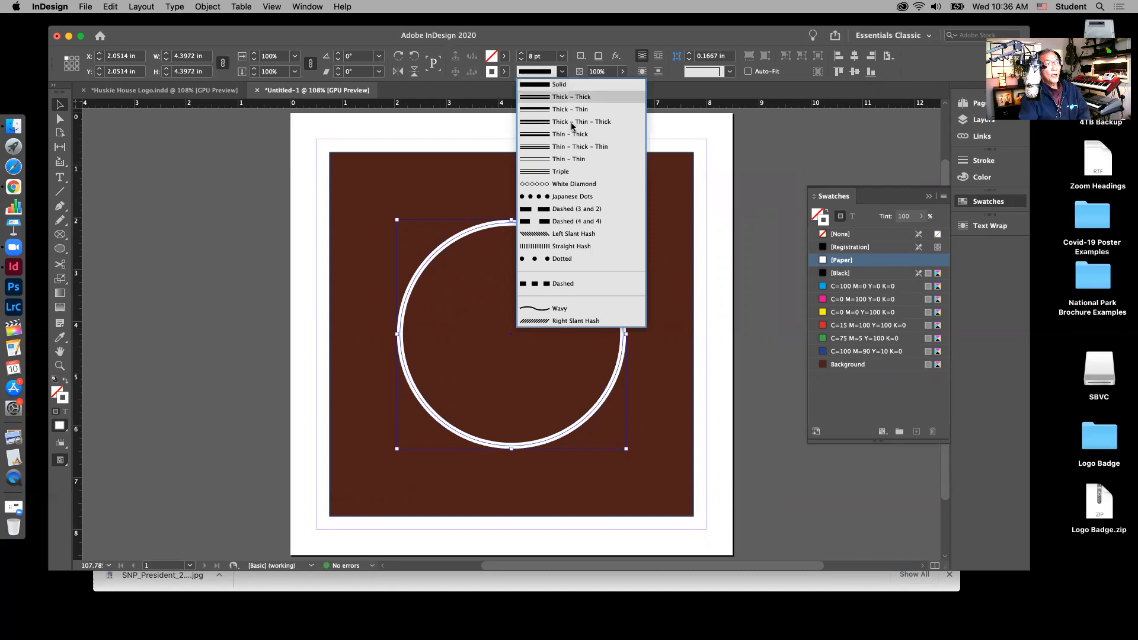
pyautogui.click(566, 199)
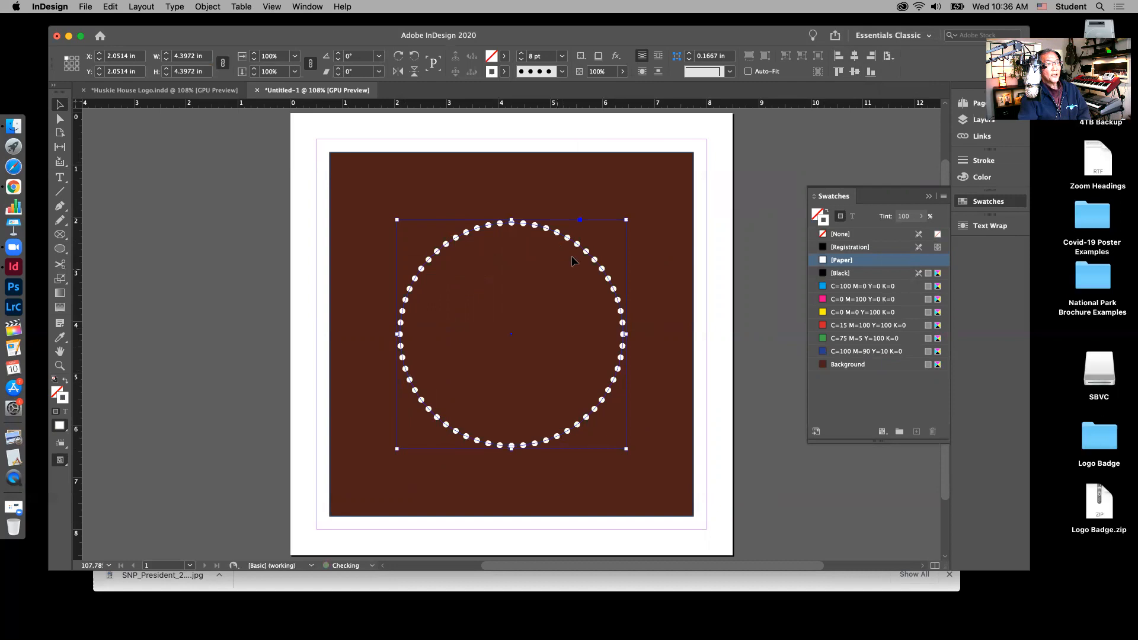
pyautogui.click(195, 90)
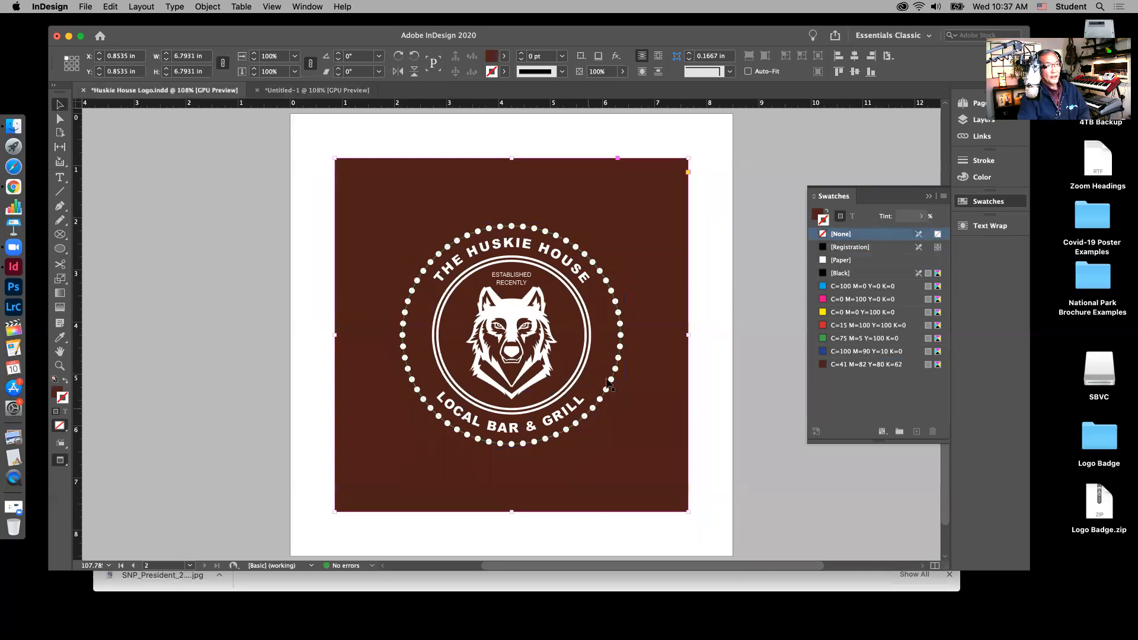
# Step: Bring the finished Huskie House Logo document to the front and show its five layers
pyautogui.click(301, 90)
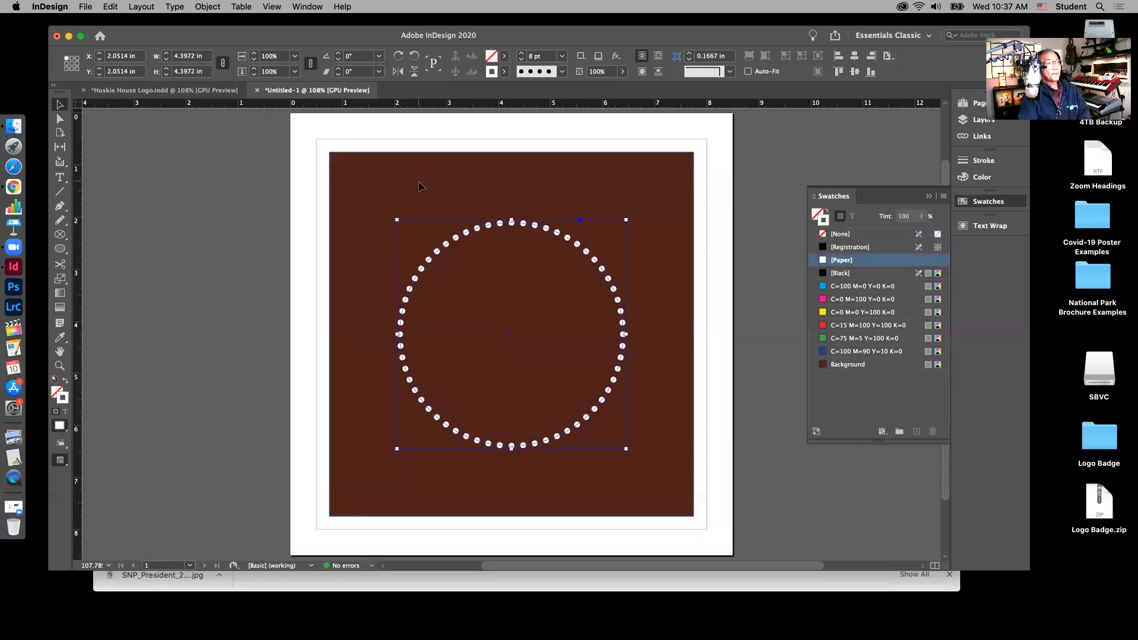
pyautogui.click(380, 131)
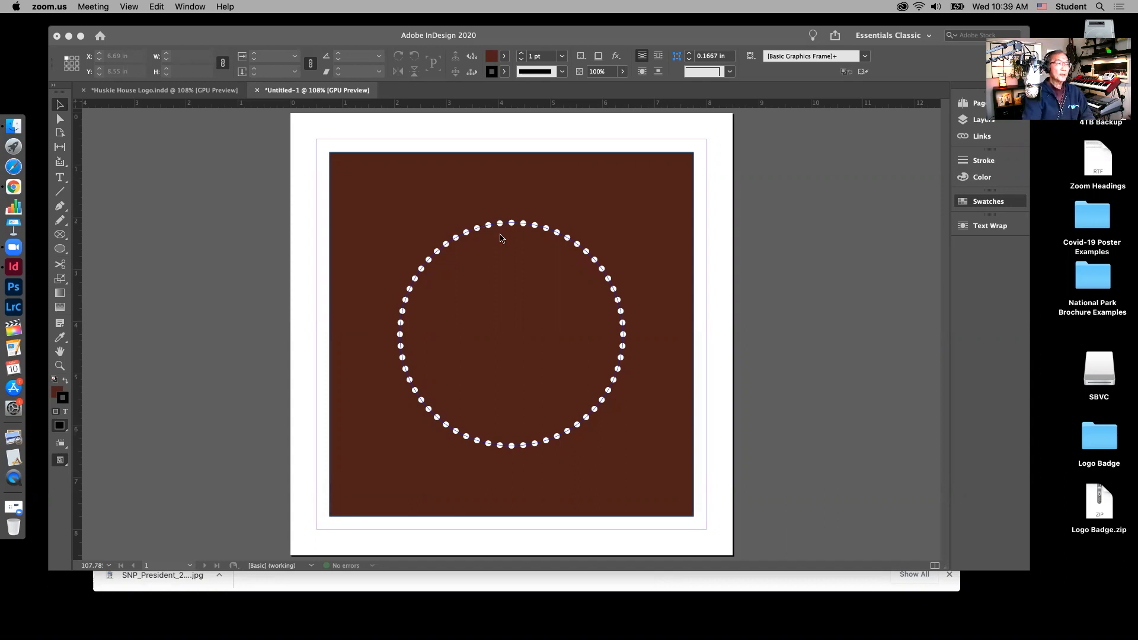
pyautogui.click(202, 90)
pyautogui.click(202, 90)
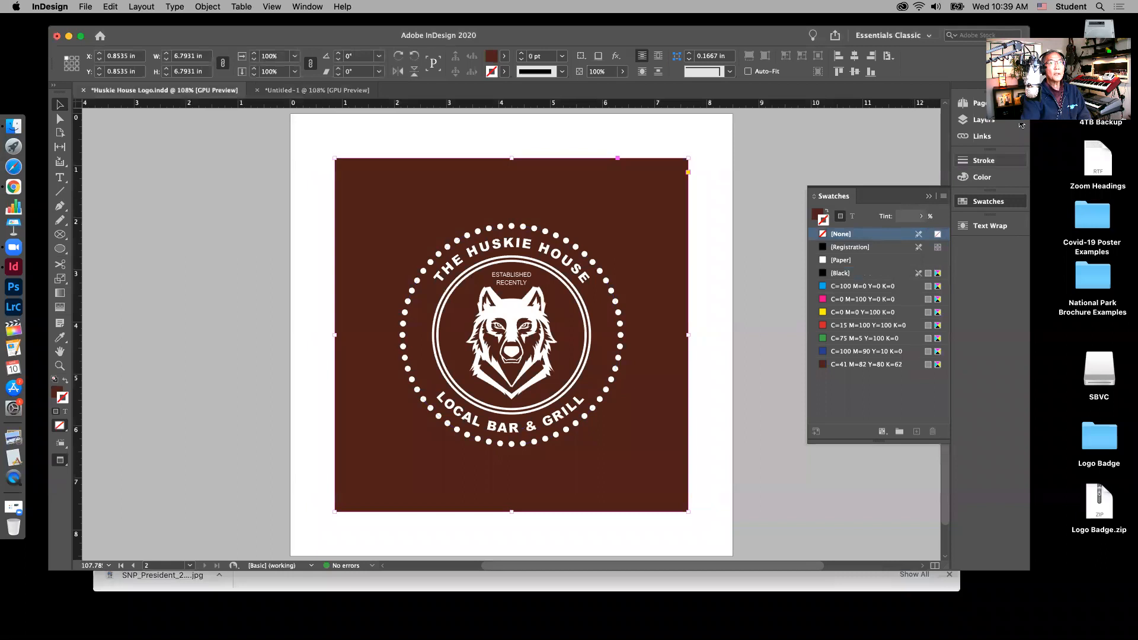
pyautogui.click(984, 120)
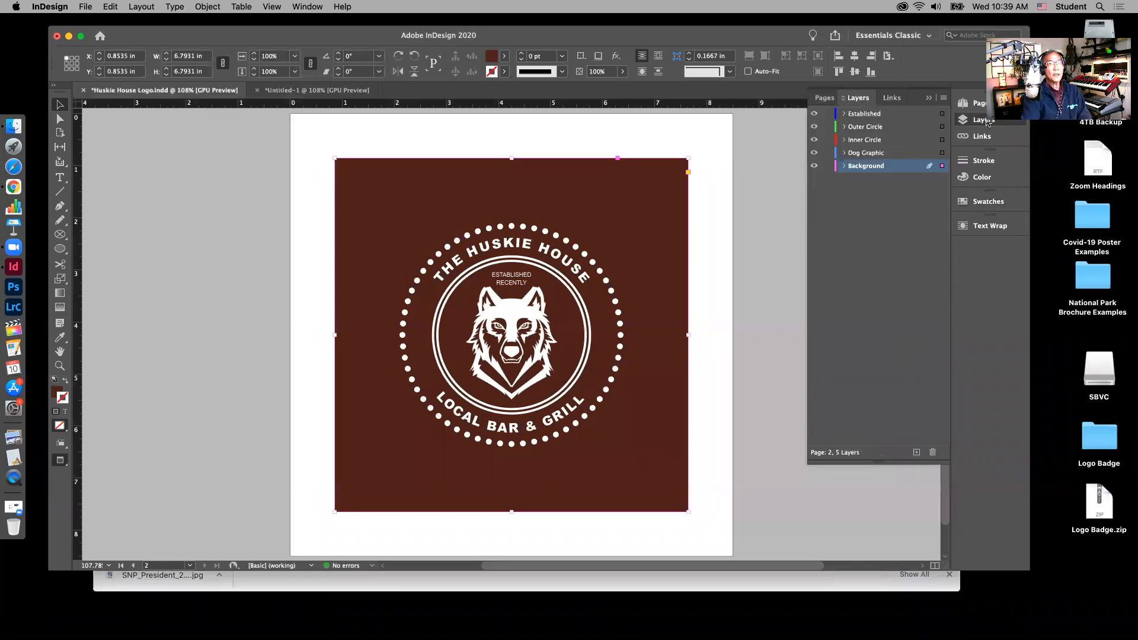
# Step: Hide every reference layer except Inner Circle and Background, then return to Untitled-1
pyautogui.click(828, 127)
pyautogui.click(813, 114)
pyautogui.click(813, 139)
pyautogui.click(814, 153)
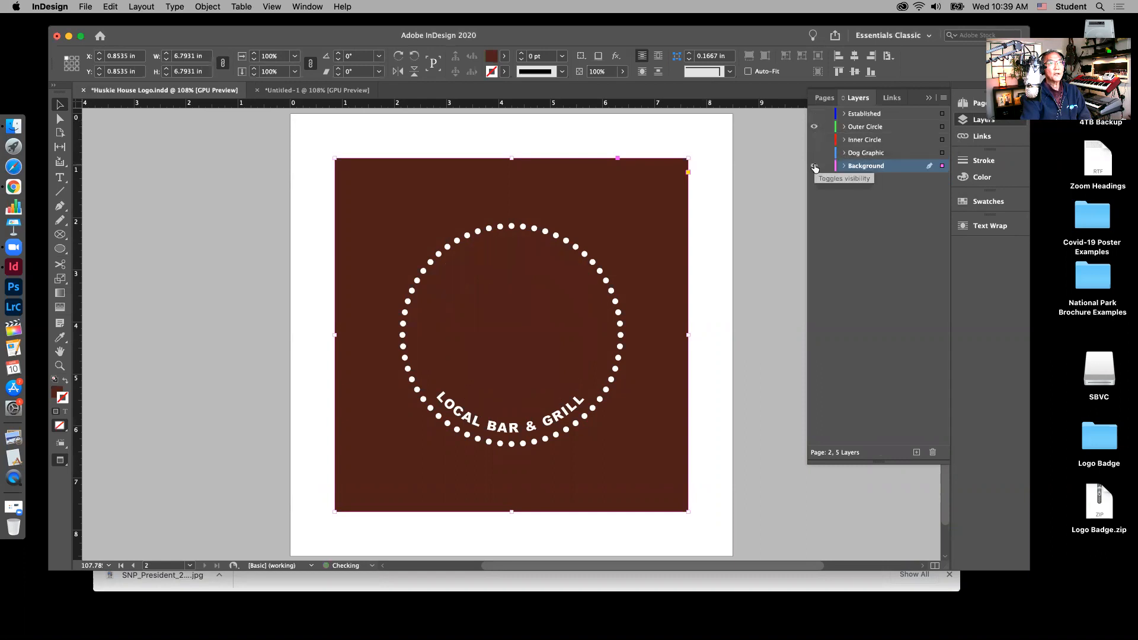
pyautogui.click(814, 166)
pyautogui.click(814, 166)
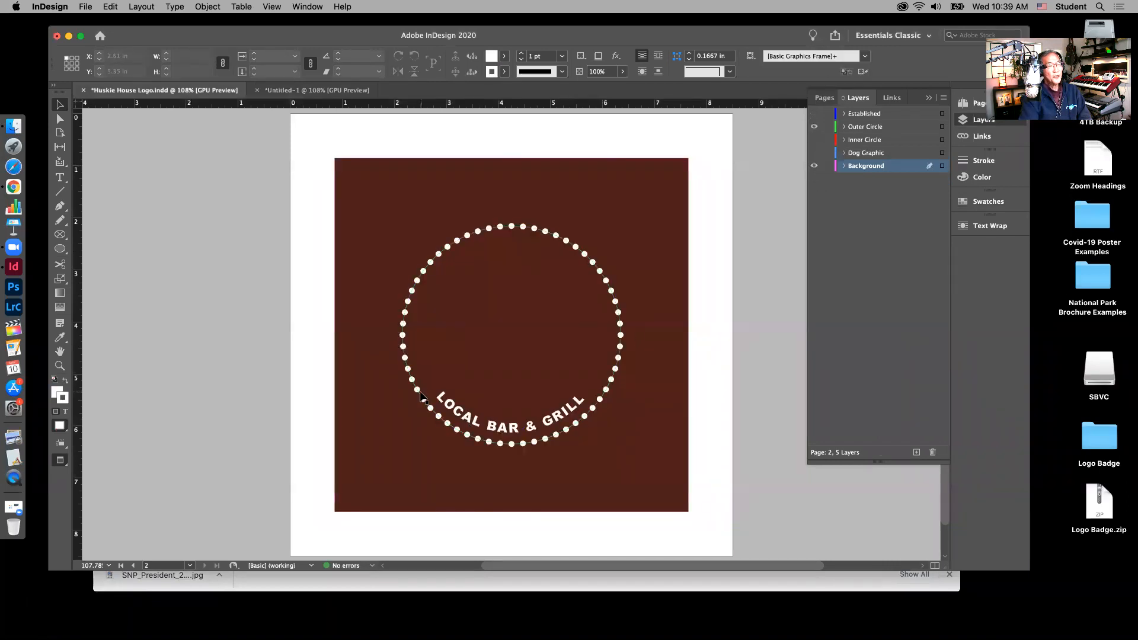
pyautogui.click(815, 126)
pyautogui.click(813, 139)
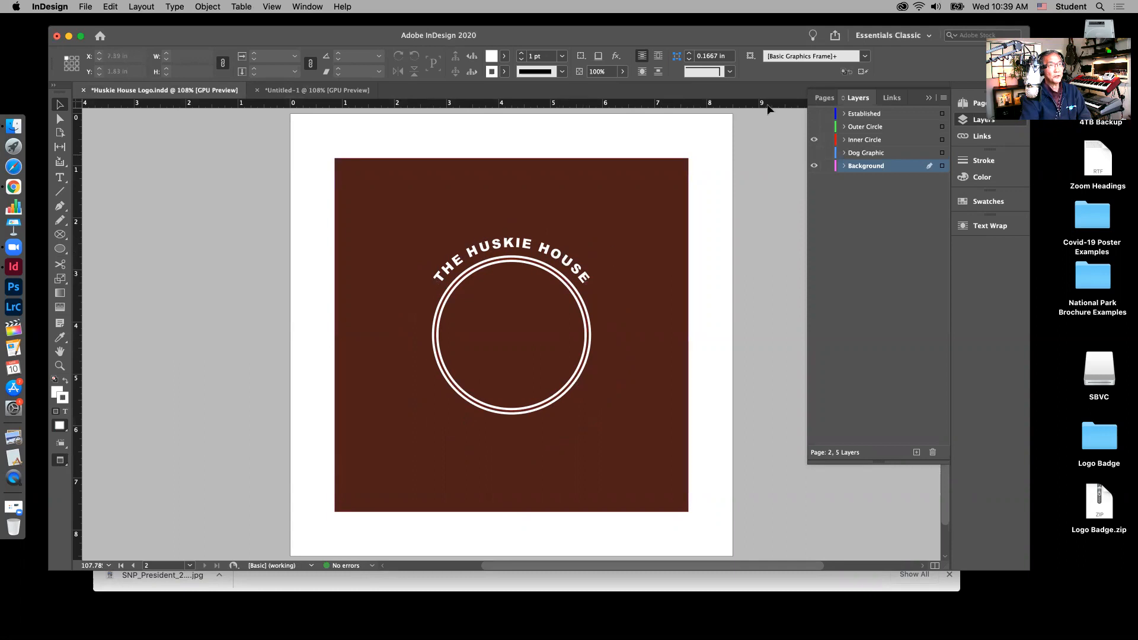
pyautogui.click(318, 90)
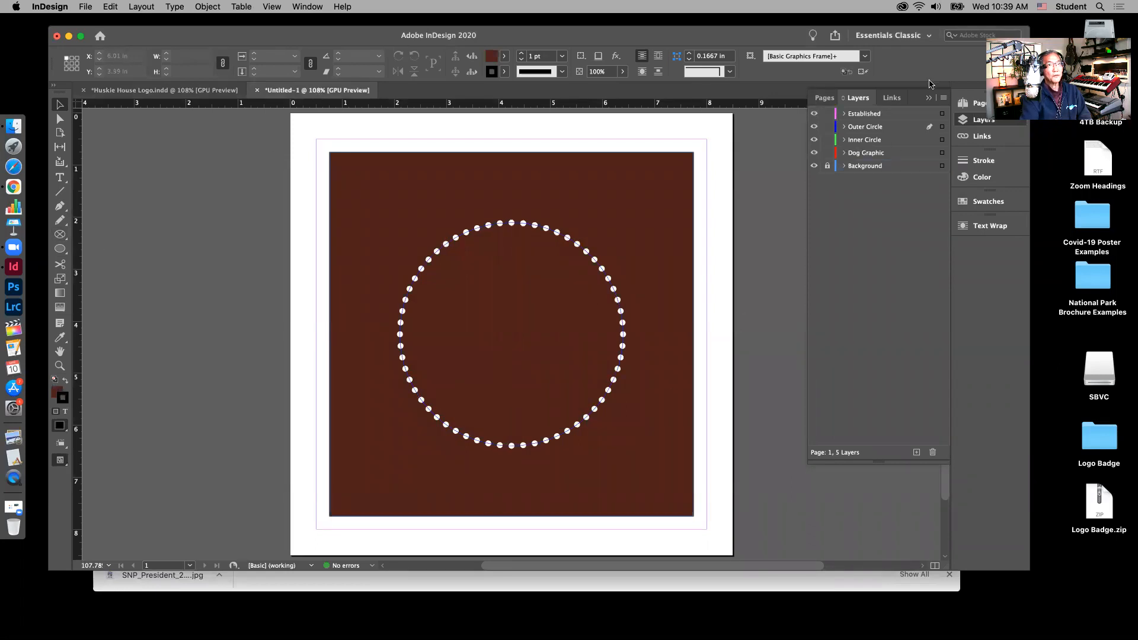
# Step: Lock Outer Circle and draw a 2.58 in circle inside the dotted ring on the Inner Circle layer
pyautogui.click(827, 127)
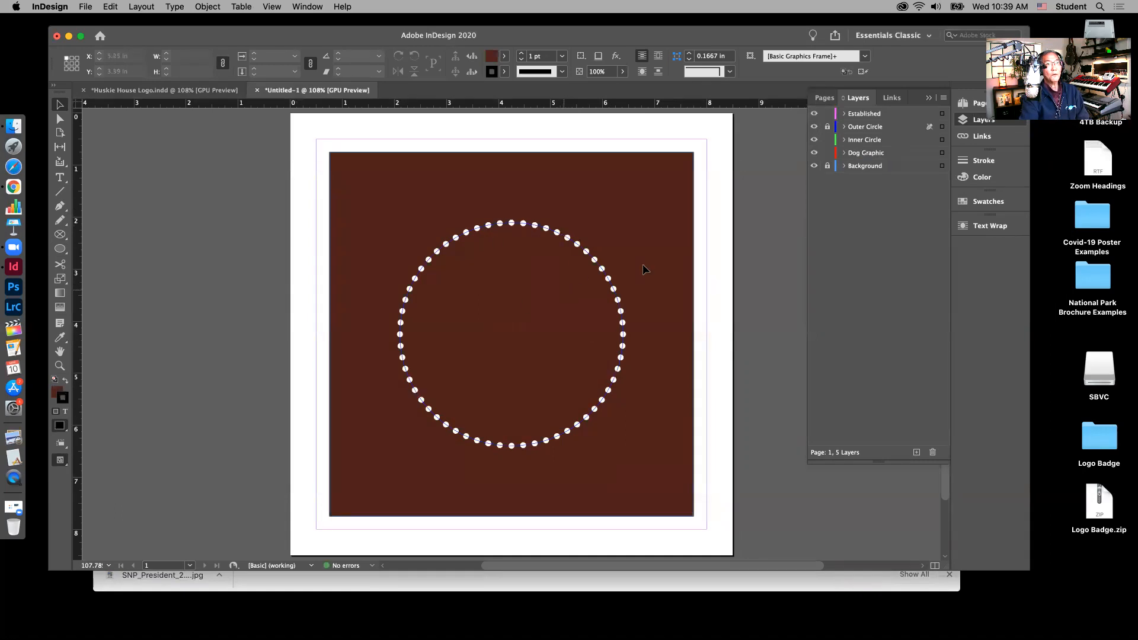
pyautogui.click(873, 140)
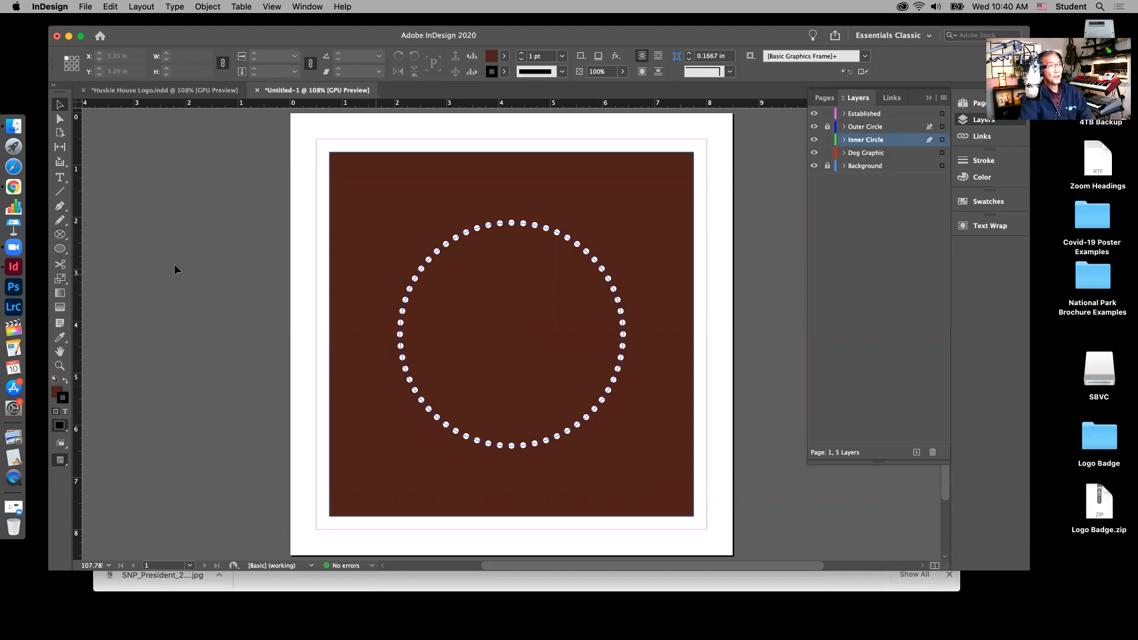
pyautogui.click(60, 249)
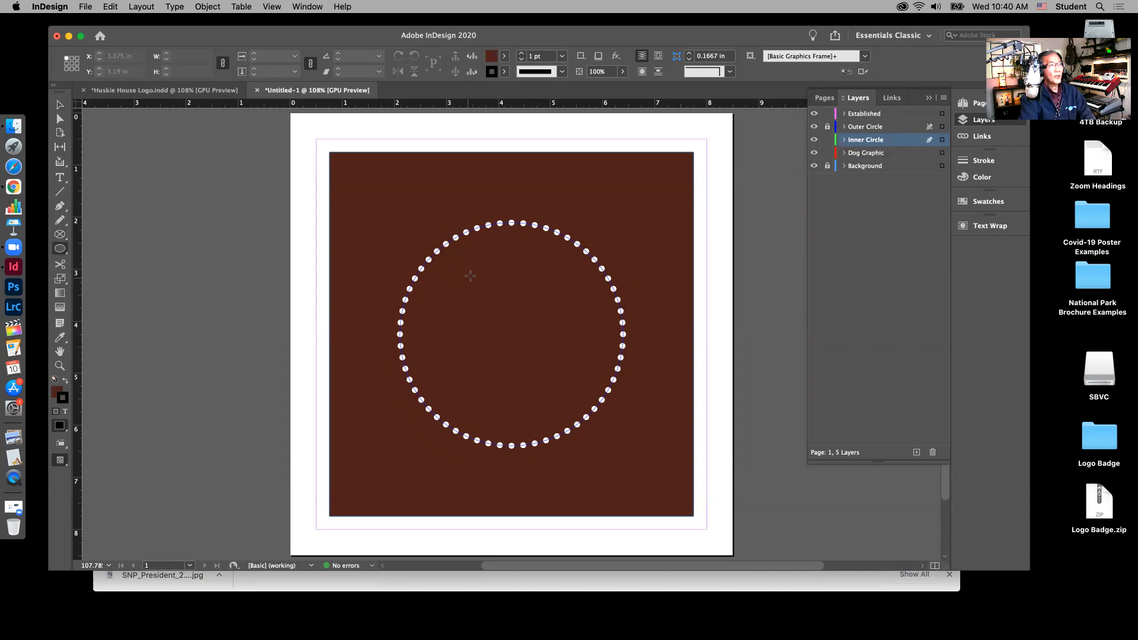
pyautogui.moveTo(460, 269); pyautogui.dragTo(596, 418)
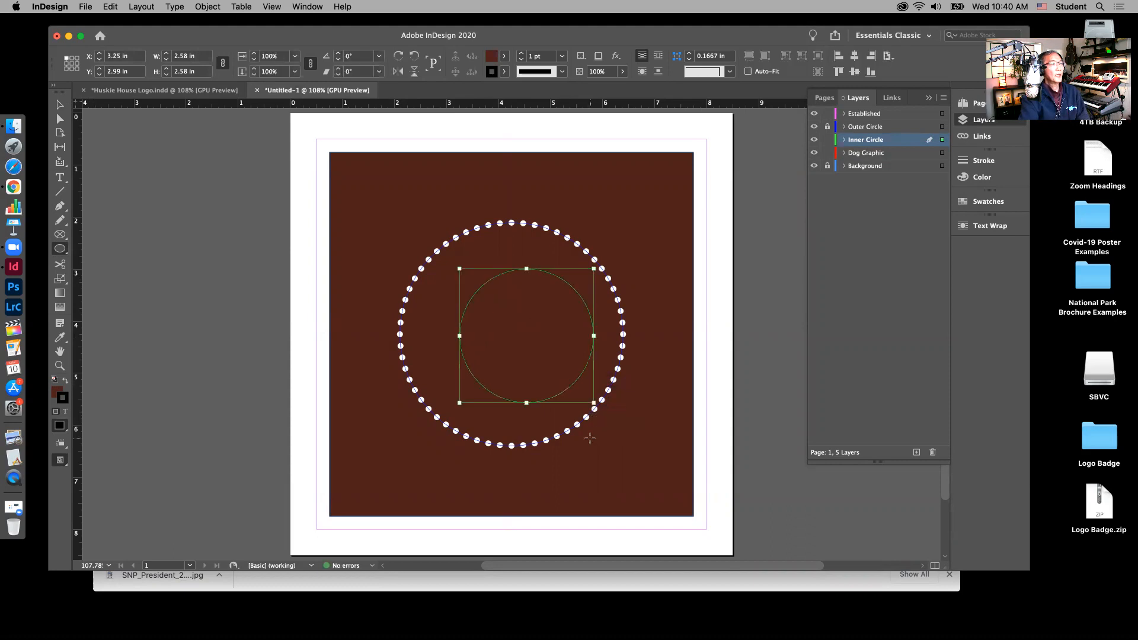
pyautogui.click(1001, 203)
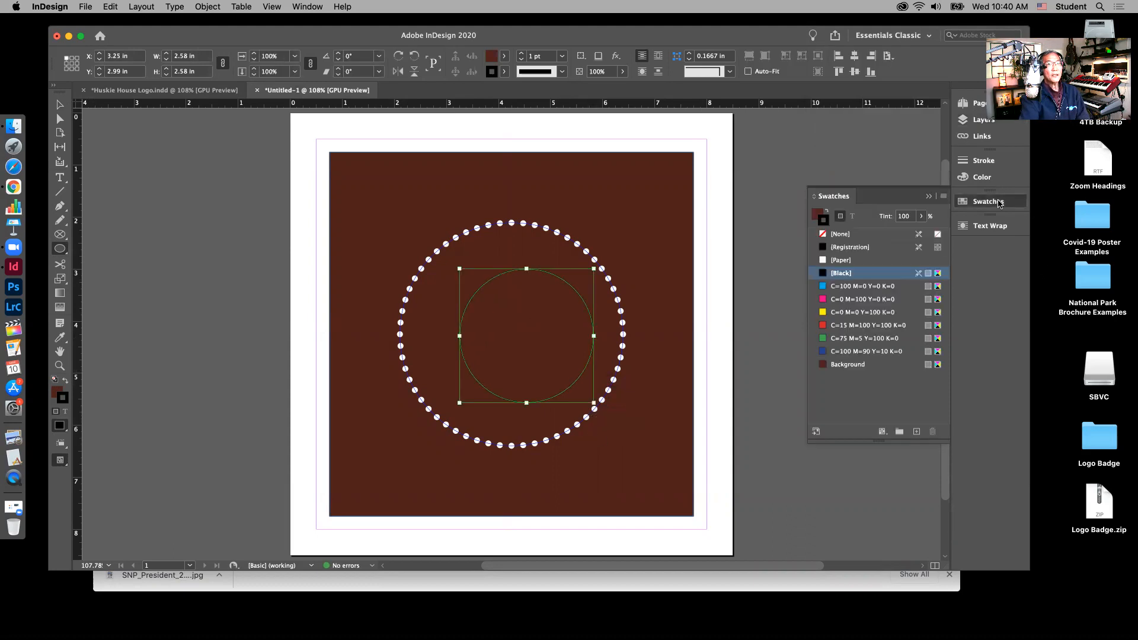
# Step: Give the inner circle no fill and a white [Paper] stroke
pyautogui.click(816, 217)
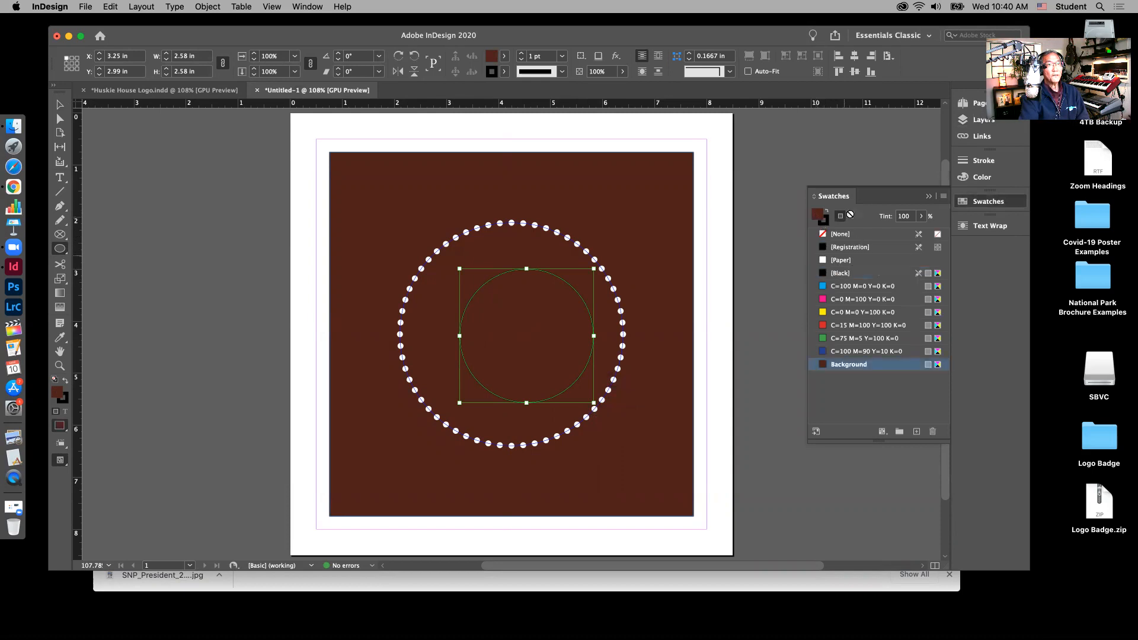
pyautogui.click(823, 236)
pyautogui.click(825, 222)
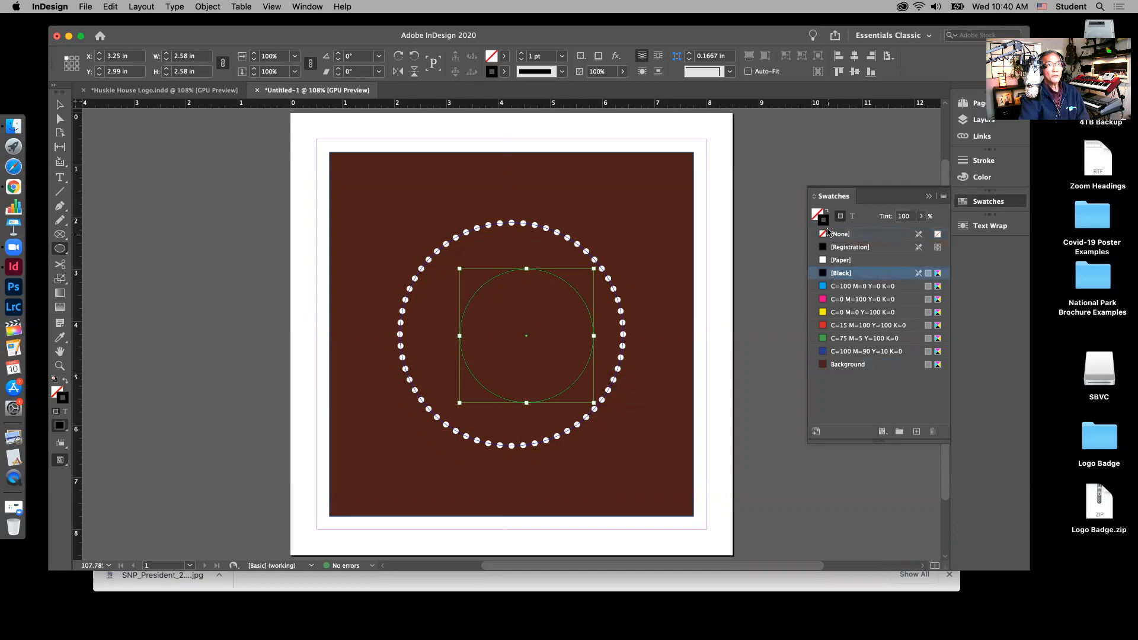
pyautogui.click(823, 261)
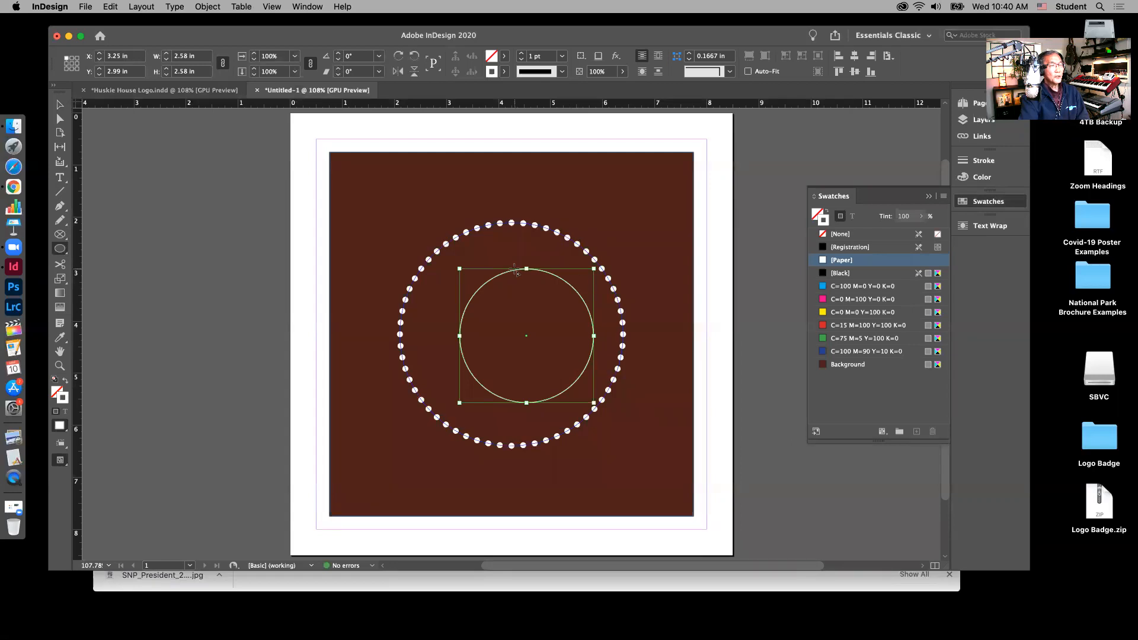
# Step: Make the circle's stroke 9 pt with the Thick - Thick double-line type
pyautogui.click(562, 57)
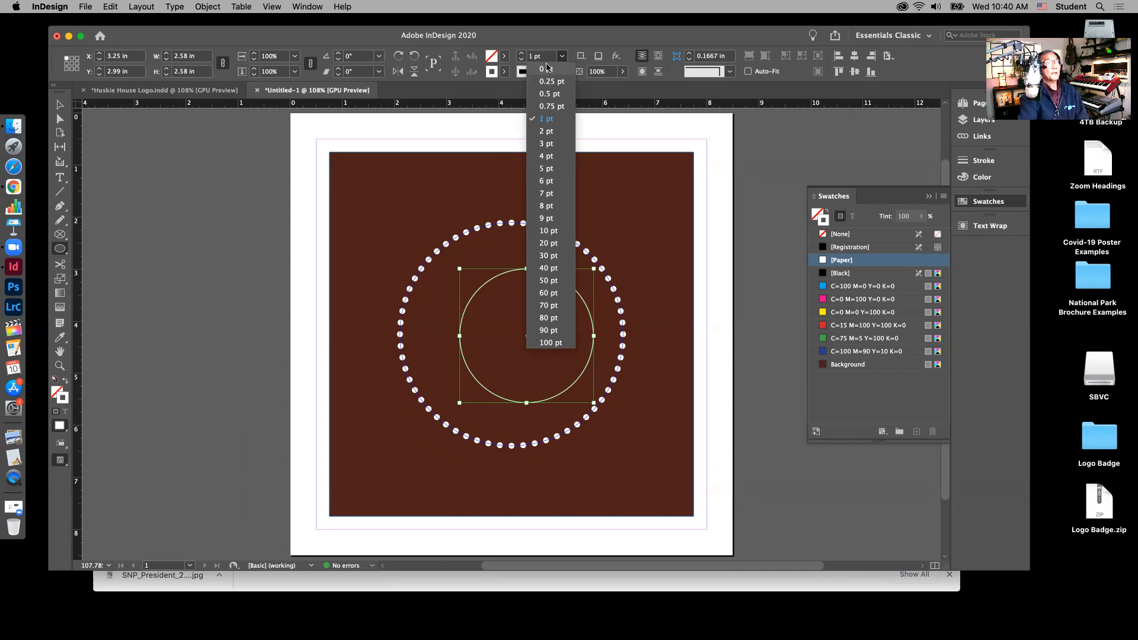
pyautogui.click(544, 219)
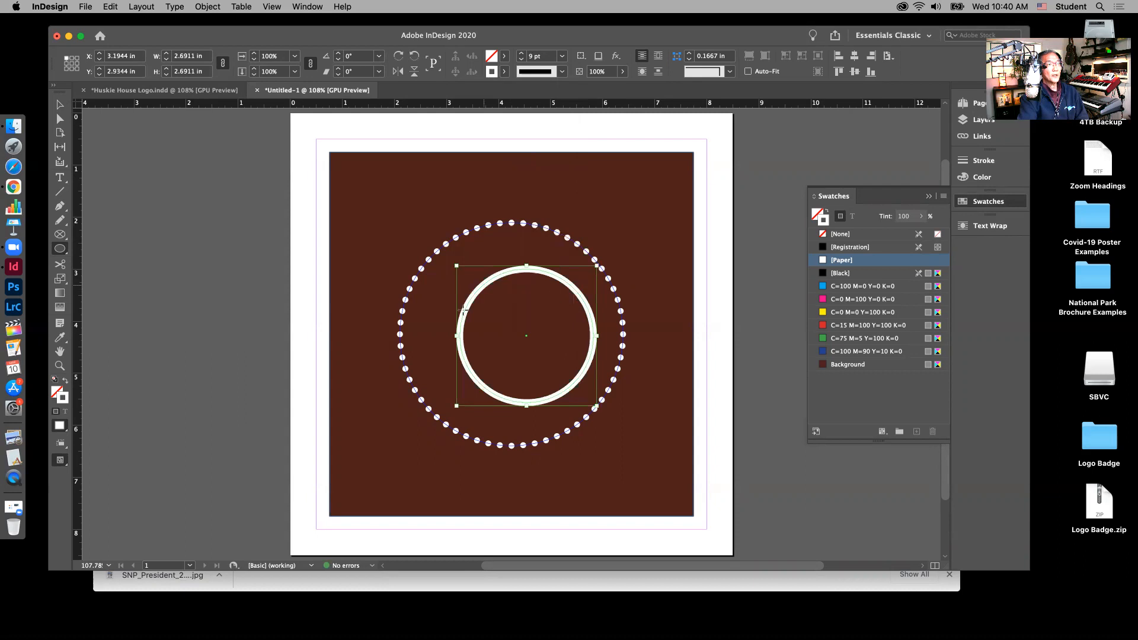
pyautogui.click(562, 73)
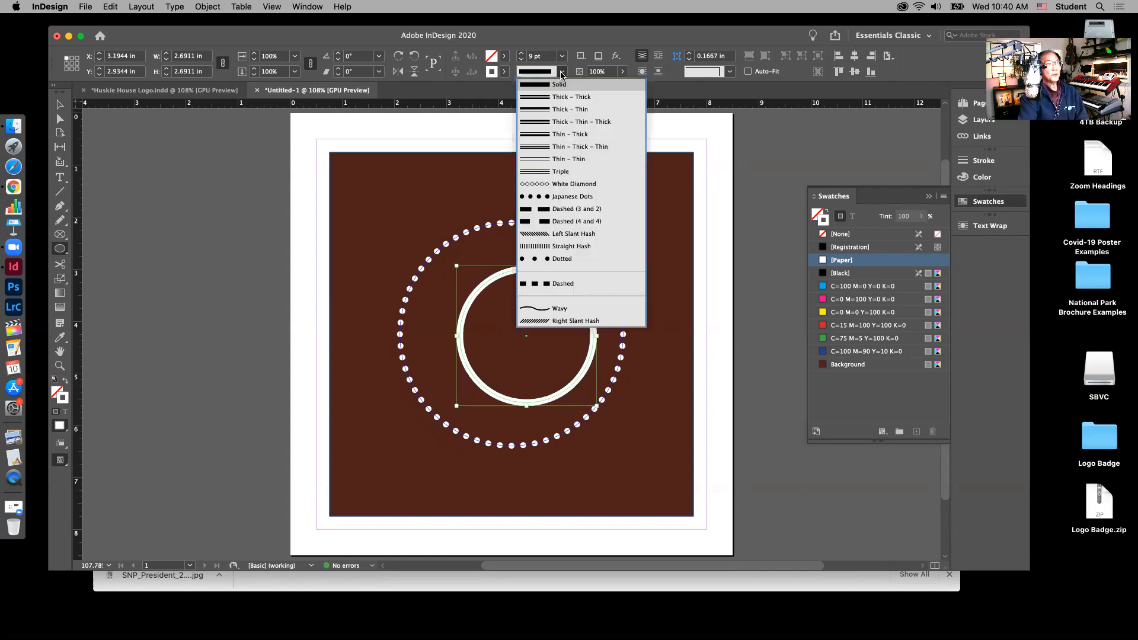
pyautogui.click(584, 98)
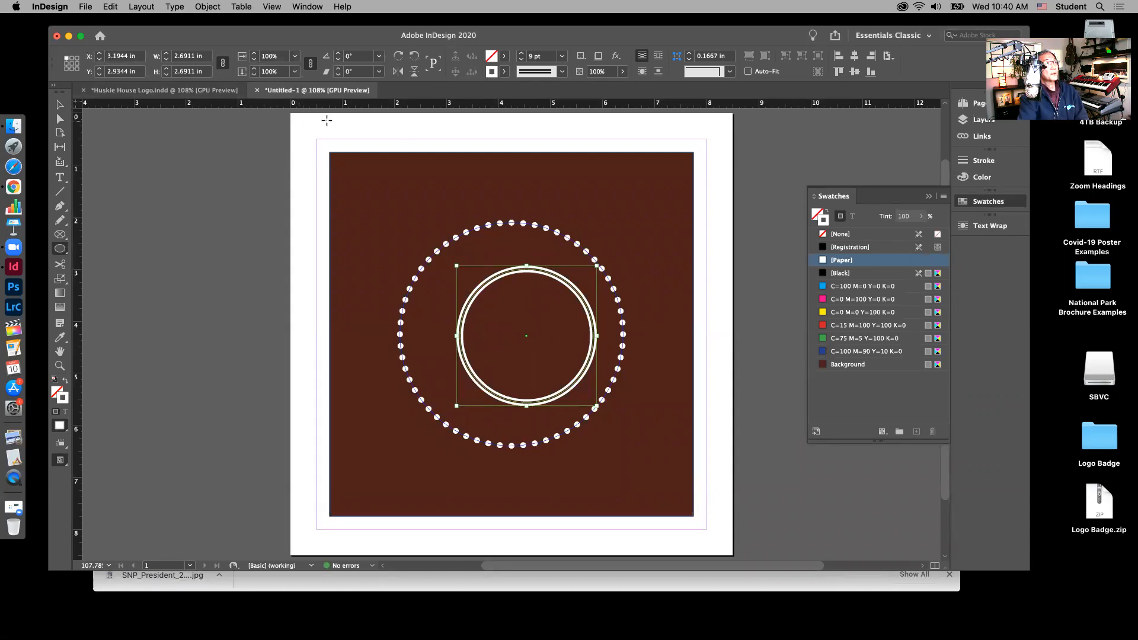
# Step: Resize the double-line circle proportionally to 3 in wide and centre it horizontally and vertically
pyautogui.click(61, 106)
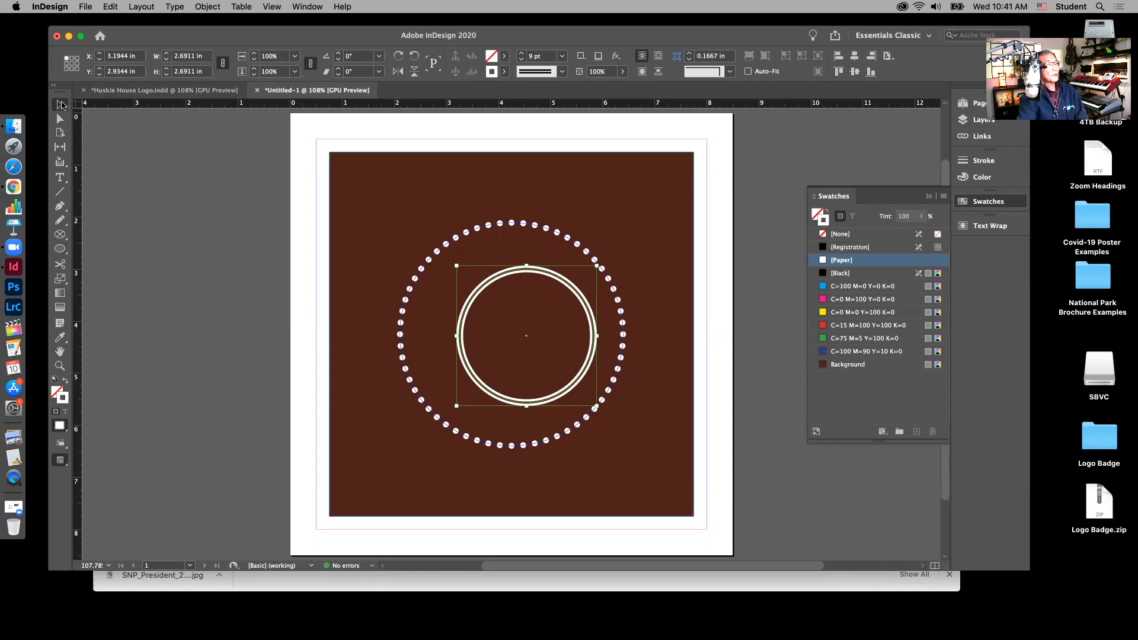
pyautogui.doubleClick(192, 55)
pyautogui.write('3')
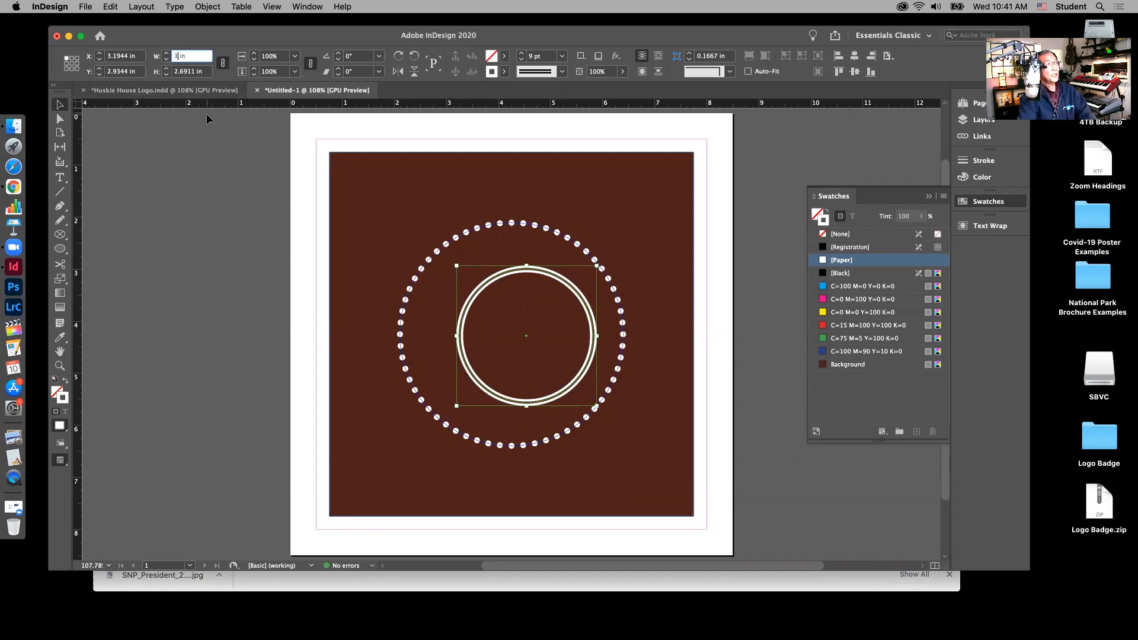
pyautogui.click(188, 72)
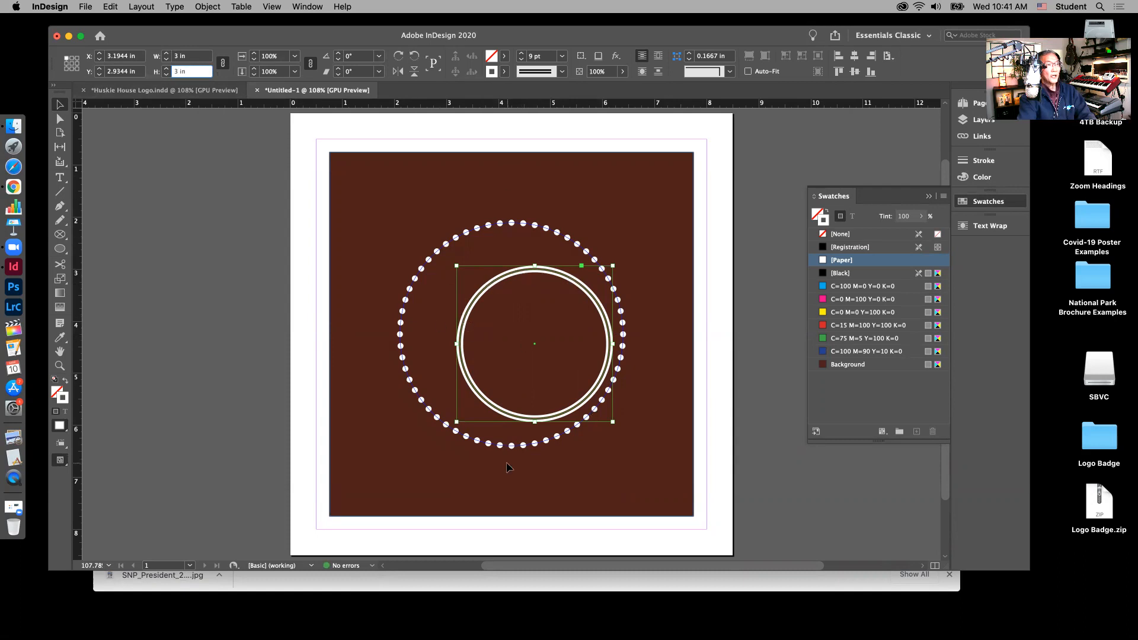
pyautogui.click(855, 57)
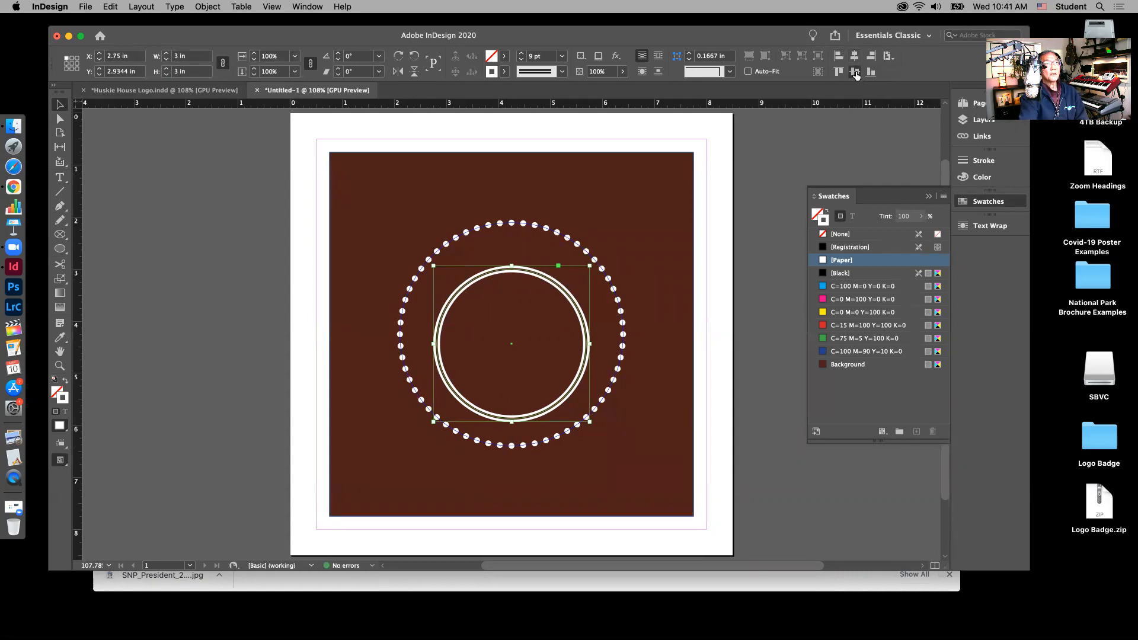
pyautogui.click(855, 72)
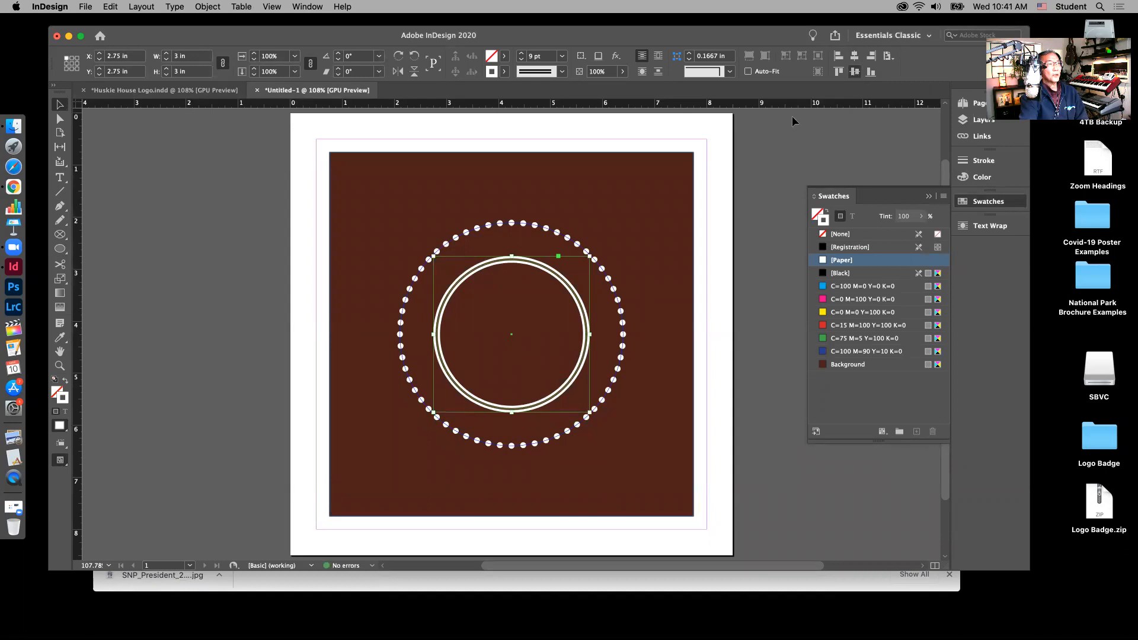
pyautogui.click(723, 138)
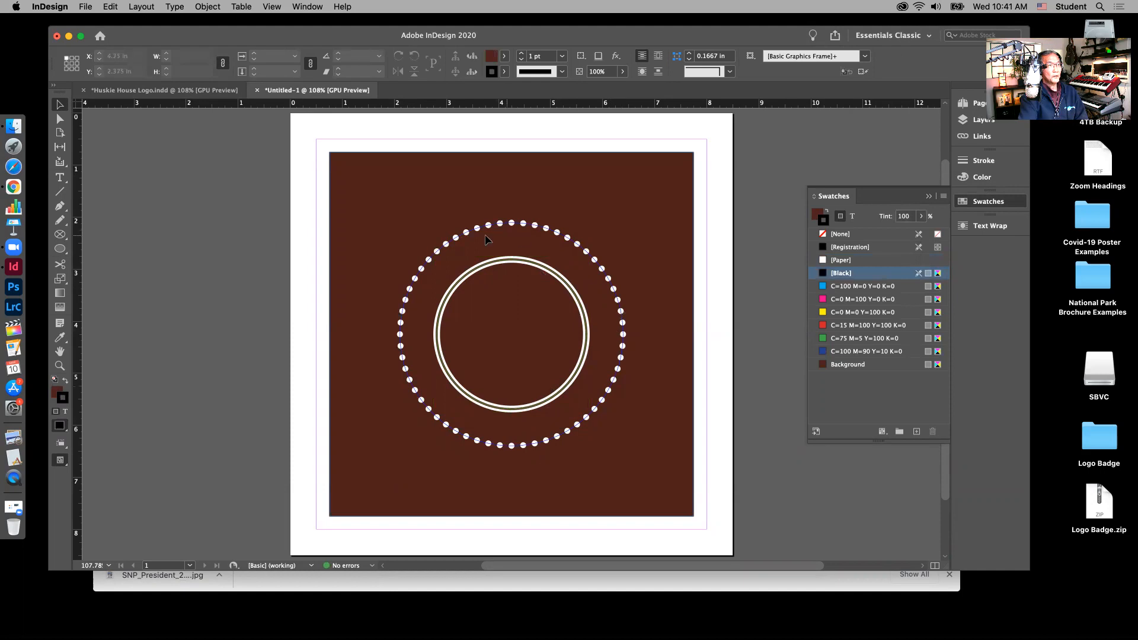
# Step: Compare the double ring with the finished Huskie House Logo, then return to Untitled-1's layer list
pyautogui.click(571, 293)
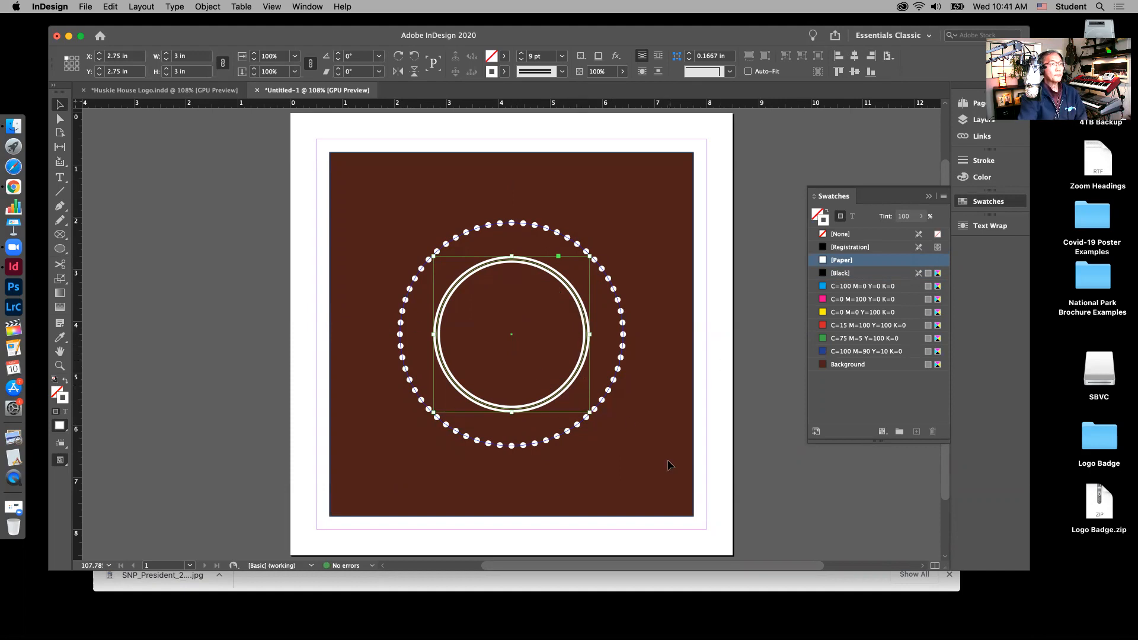
pyautogui.click(731, 200)
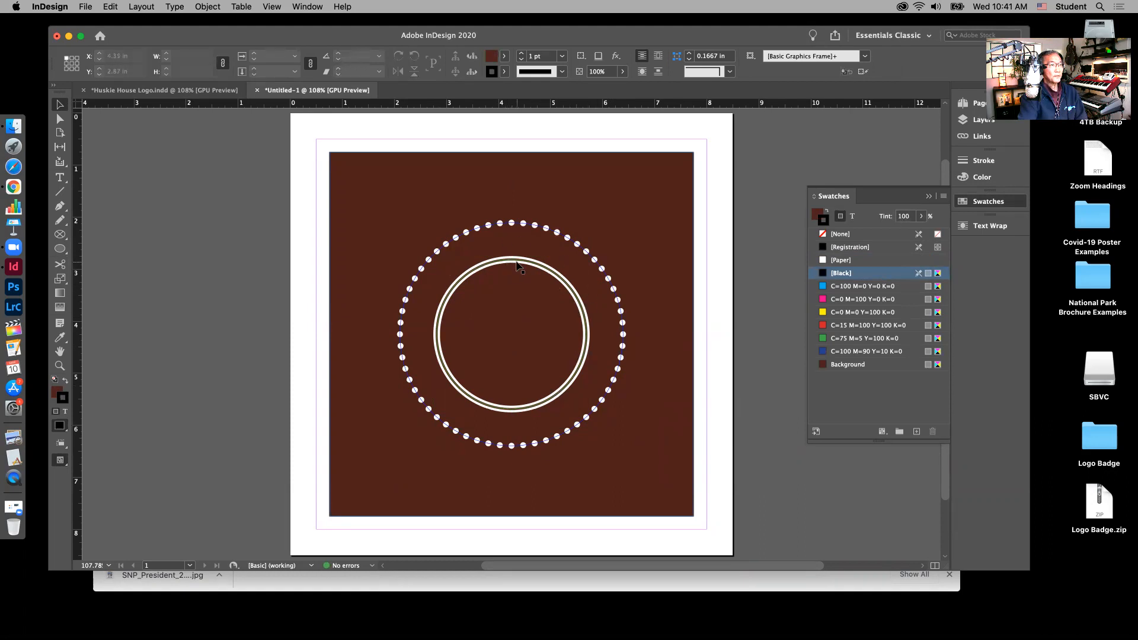
pyautogui.click(187, 92)
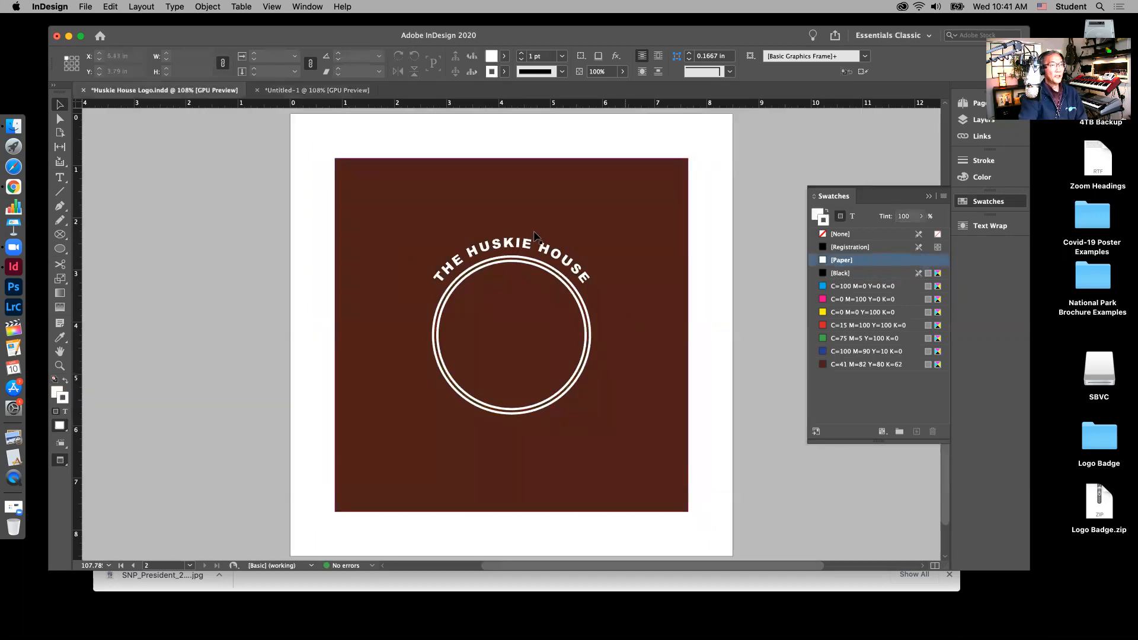
pyautogui.click(303, 92)
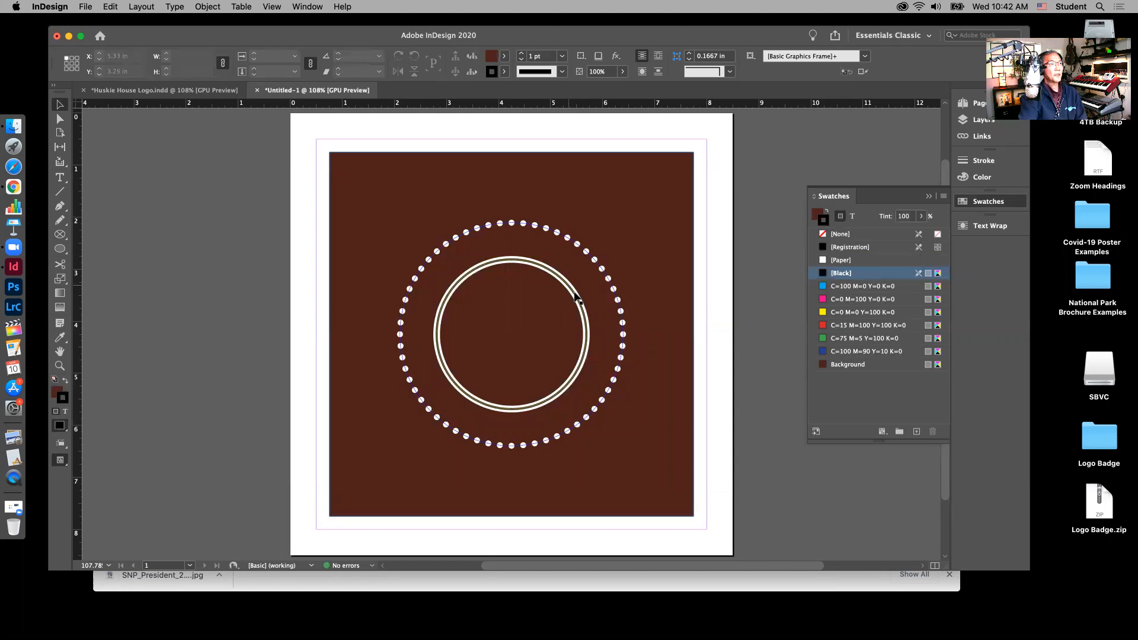
pyautogui.click(984, 121)
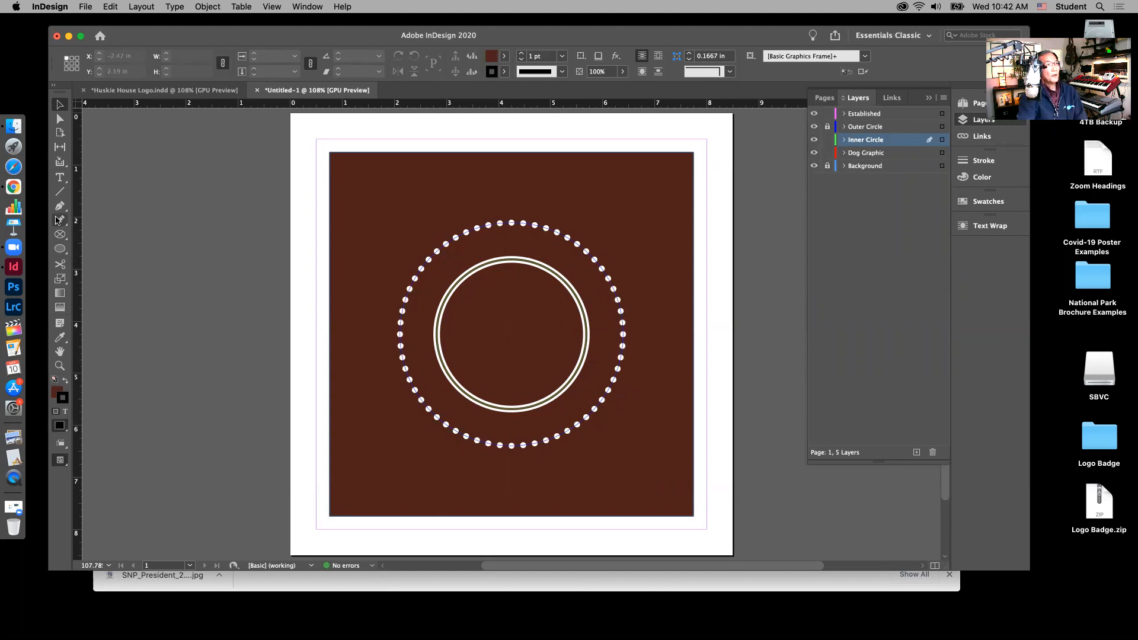
# Step: Start Type on a Path text at the top edge of the inner circle
pyautogui.click(60, 177)
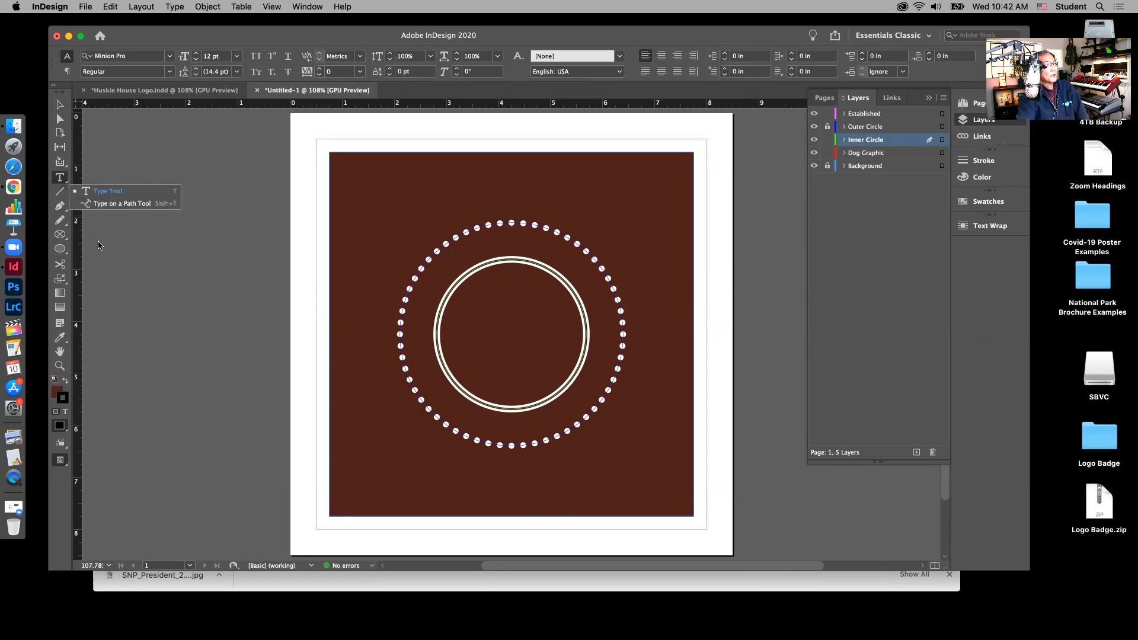
pyautogui.click(131, 205)
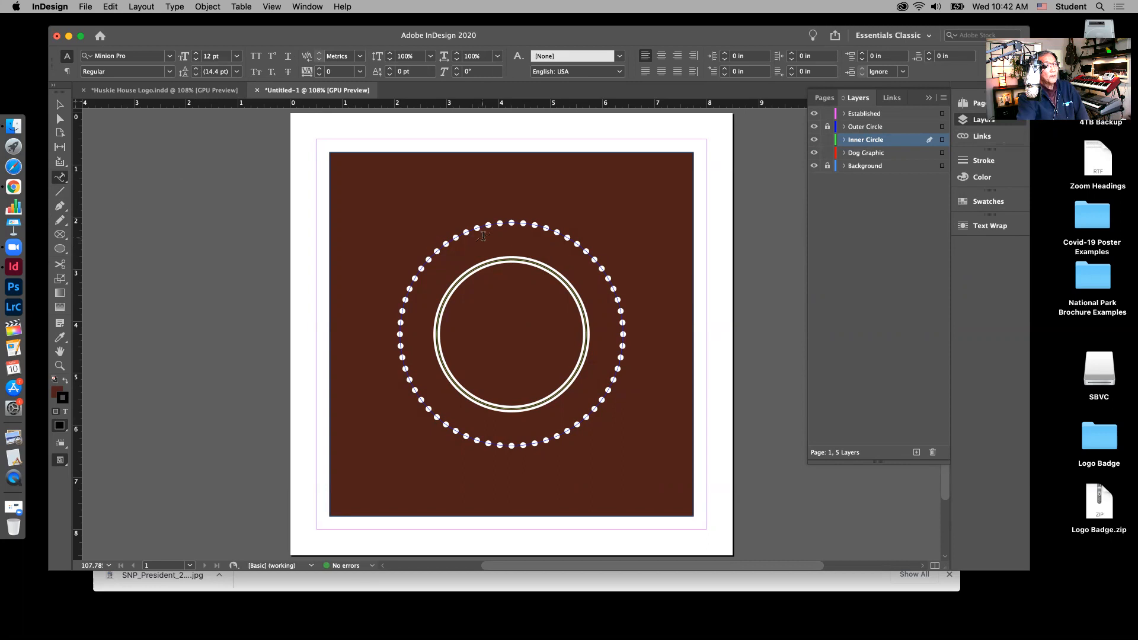
pyautogui.click(504, 260)
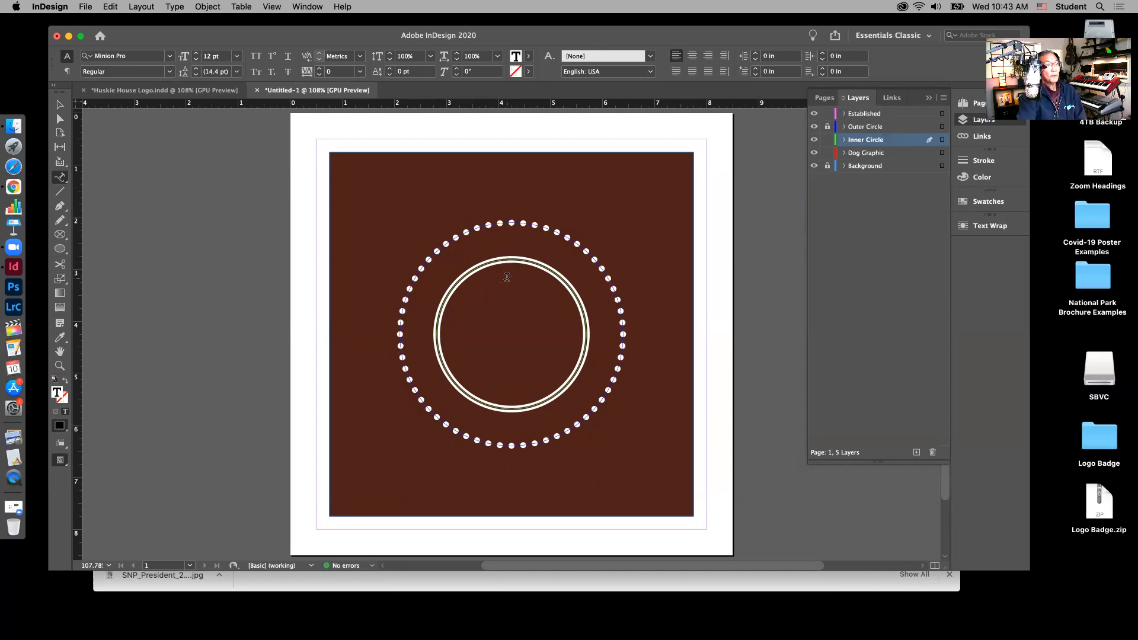
pyautogui.click(503, 257)
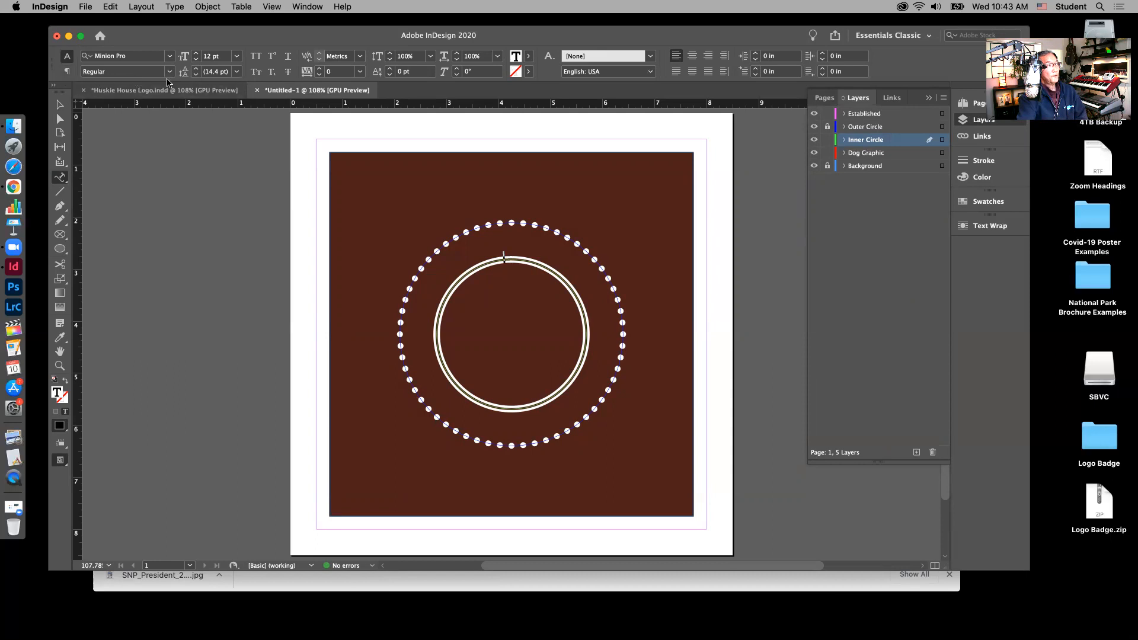
pyautogui.click(170, 56)
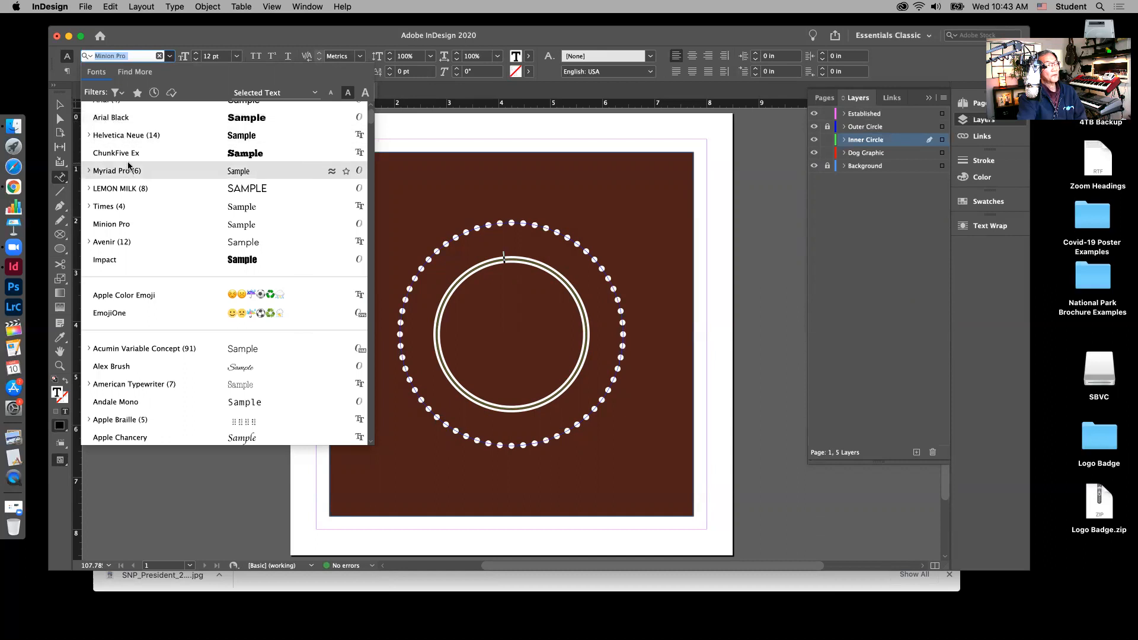
# Step: Set the path text font to Arial Black at 18 pt
pyautogui.click(119, 119)
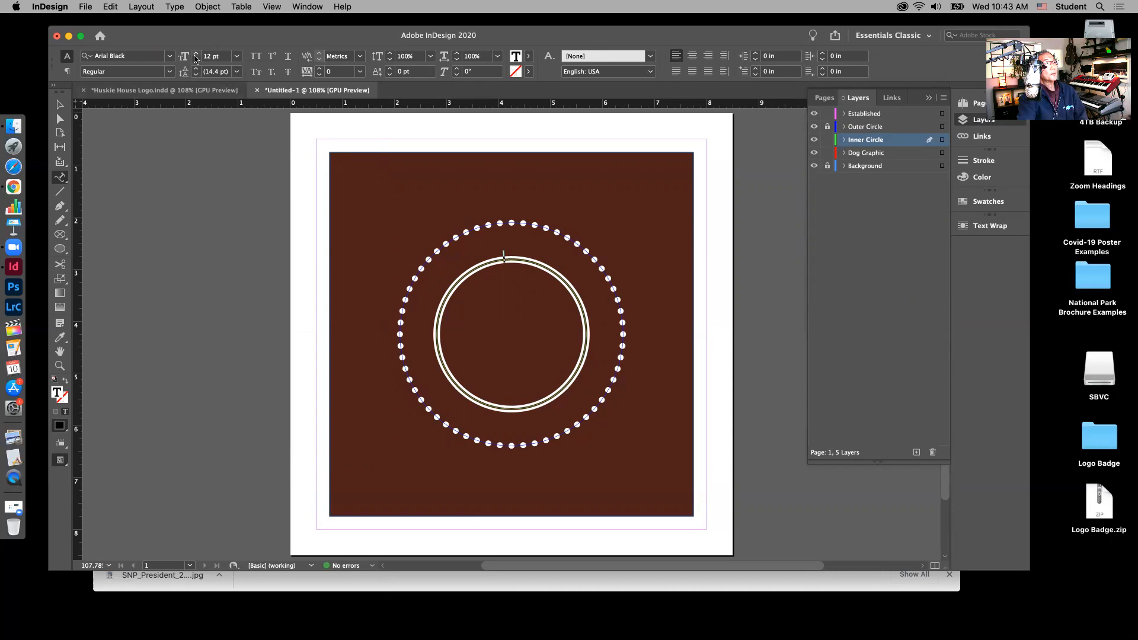
pyautogui.click(235, 57)
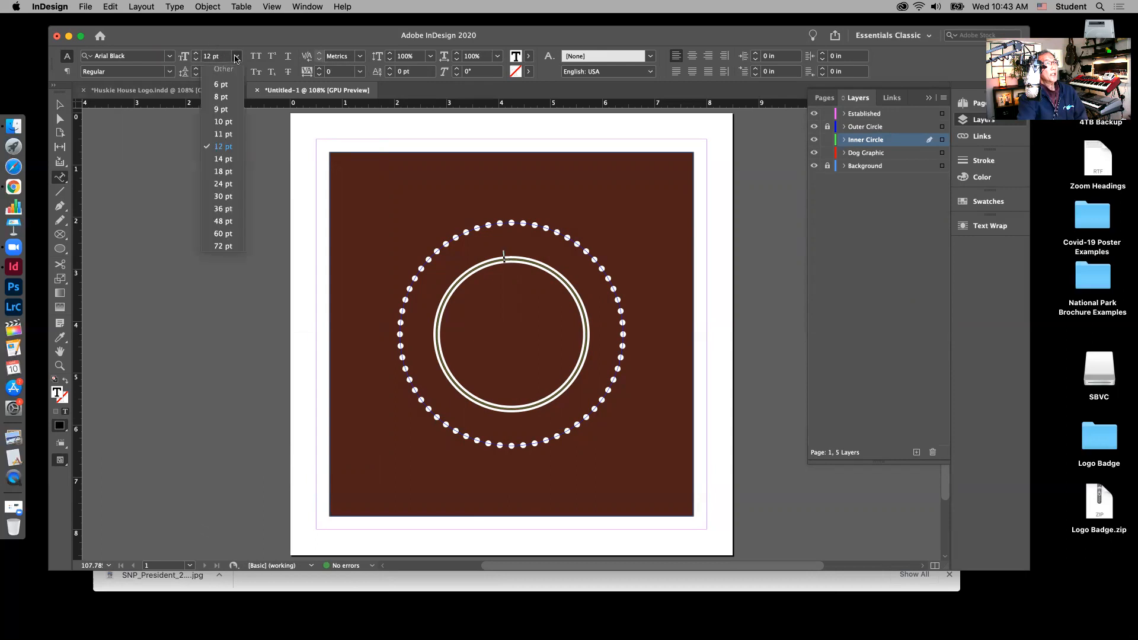
pyautogui.click(223, 172)
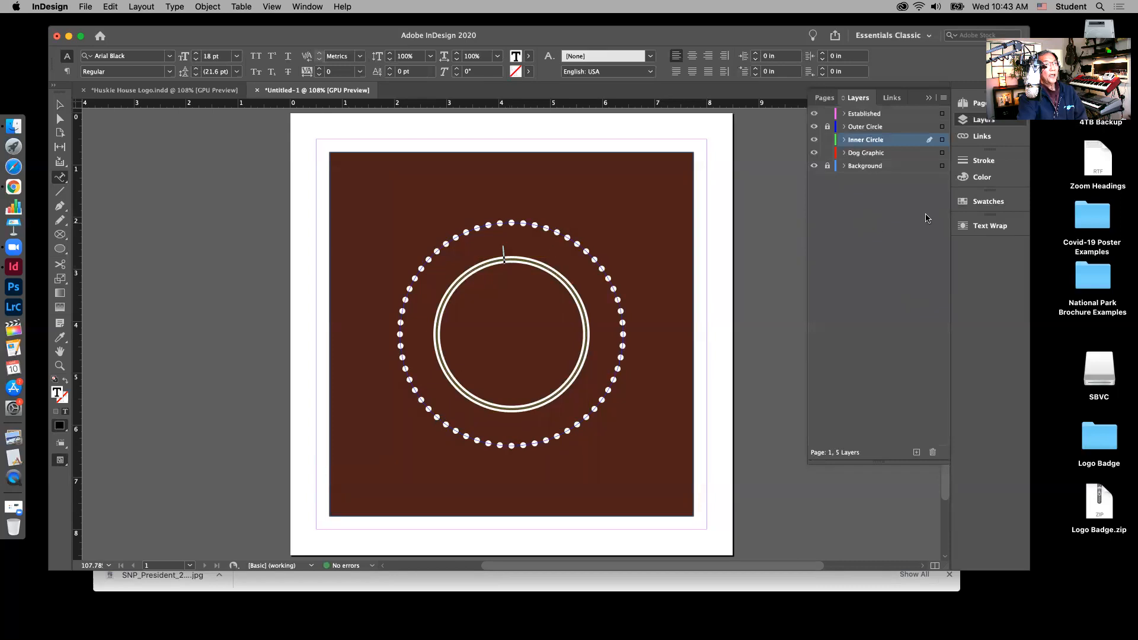
# Step: Colour the path text white [Paper] and centre-align it along the path
pyautogui.click(994, 204)
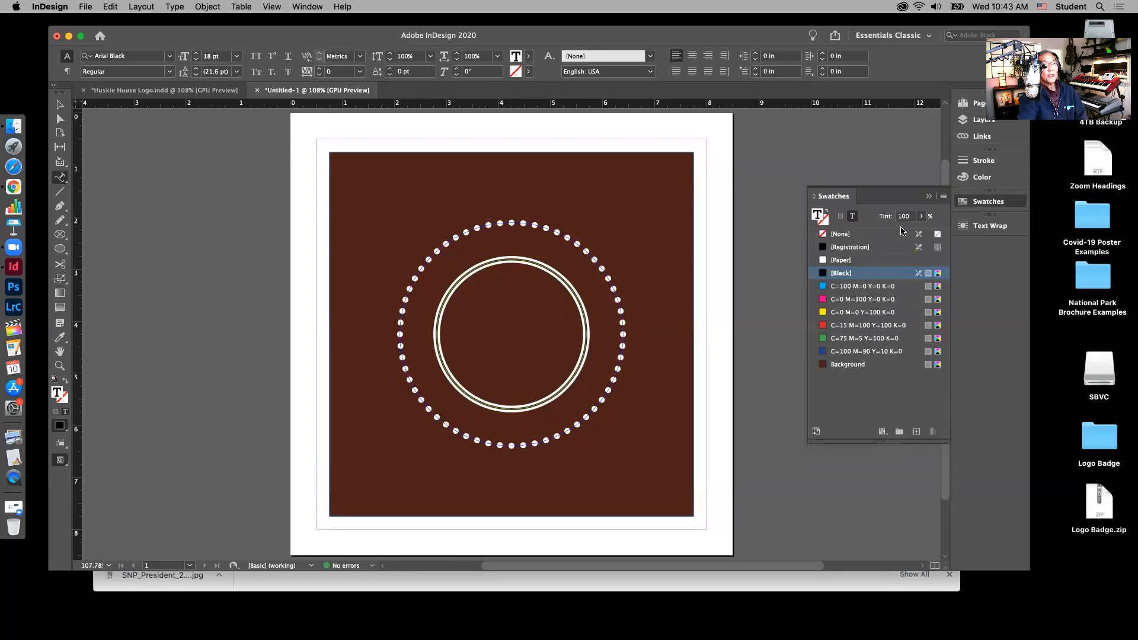
pyautogui.click(835, 261)
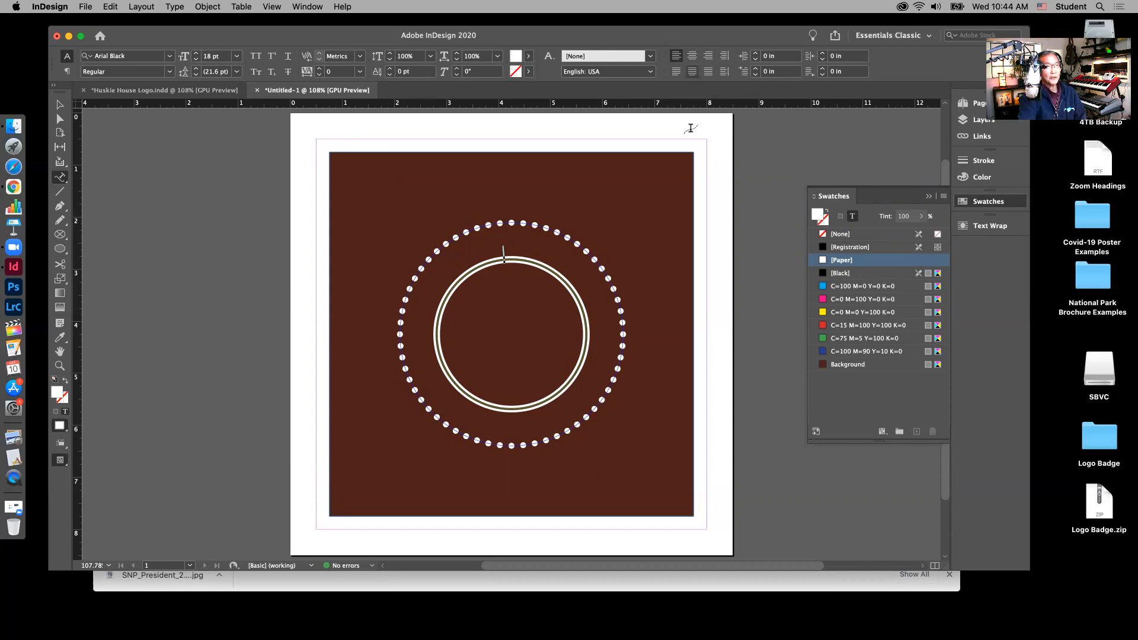
pyautogui.click(692, 56)
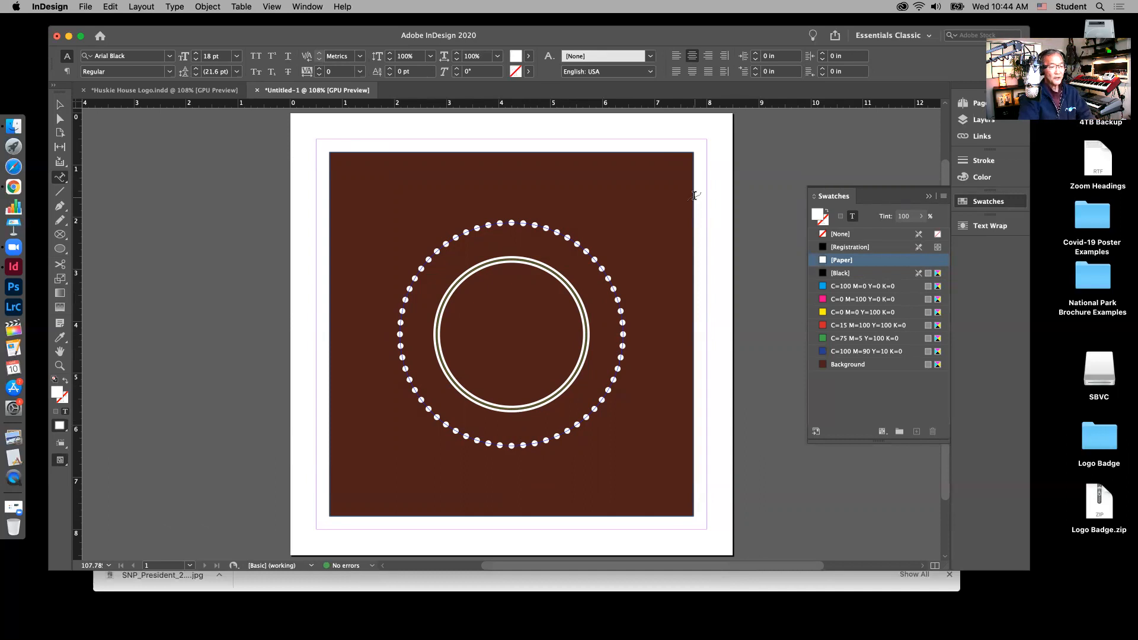
# Step: Type 'THE HUSKIE HOUSE' along the inner ring and compare it with the reference logo
pyautogui.write('THE H')
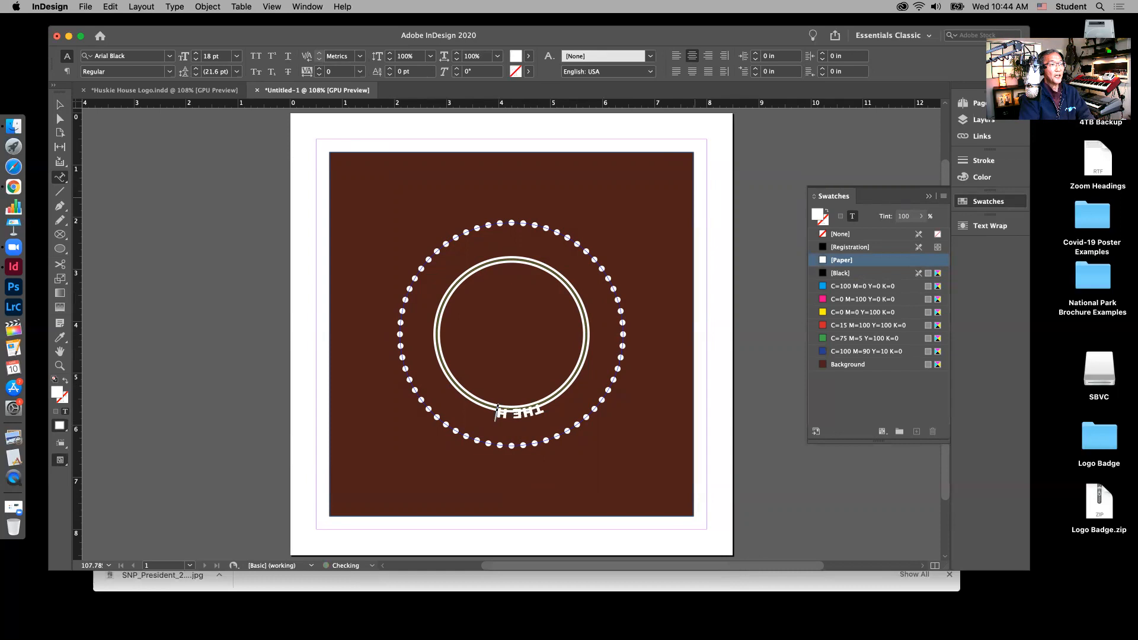
pyautogui.write('USKI')
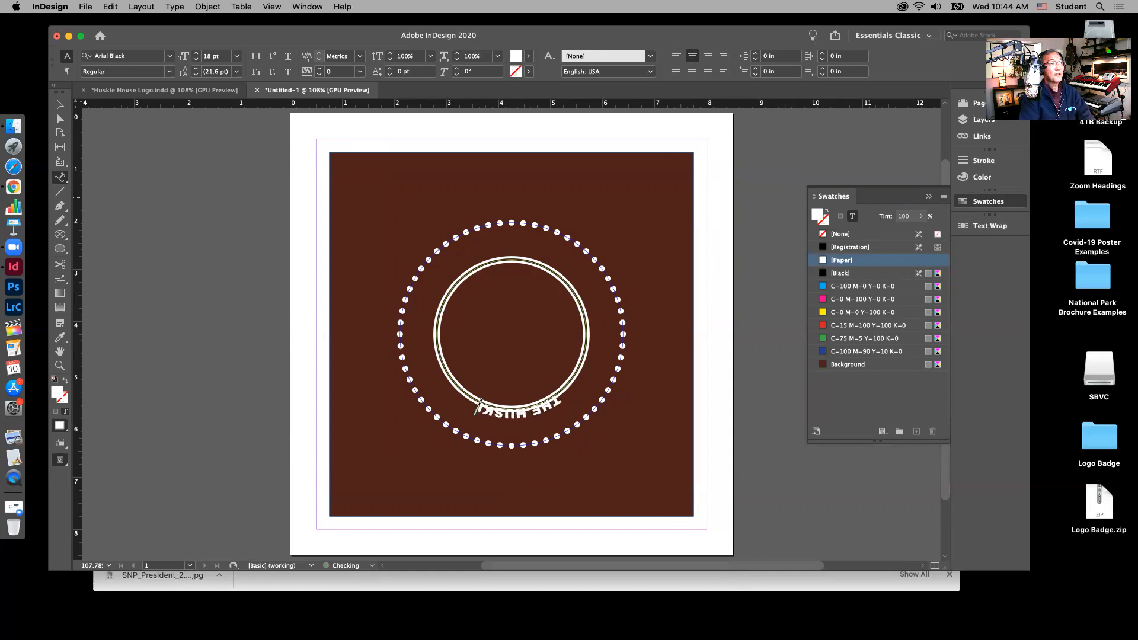
pyautogui.write('E HOUSE')
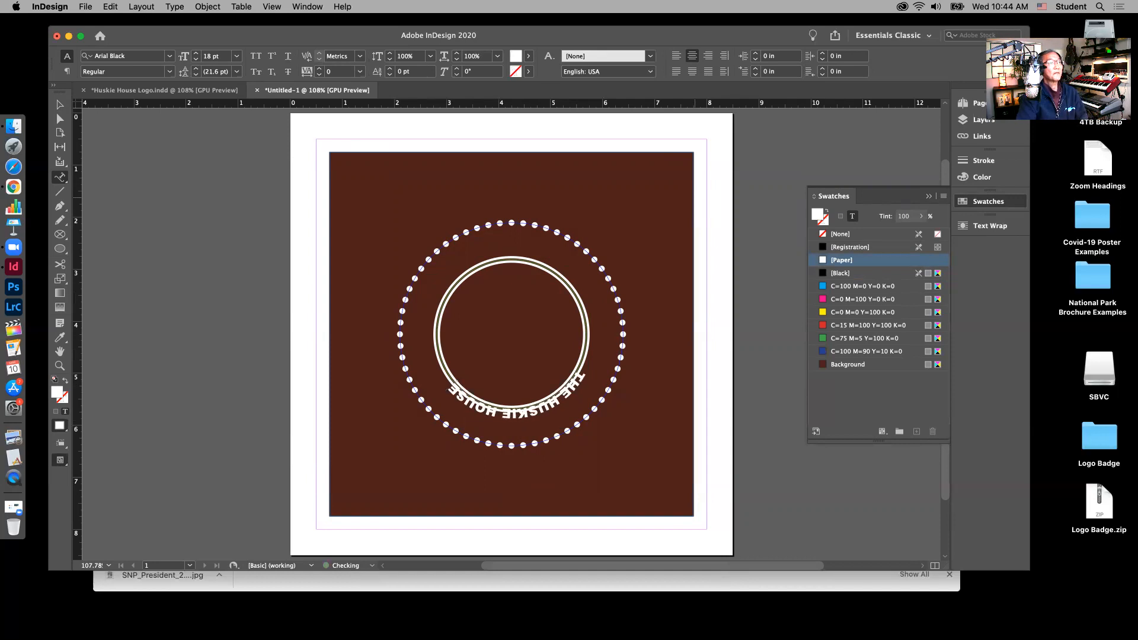
pyautogui.click(184, 92)
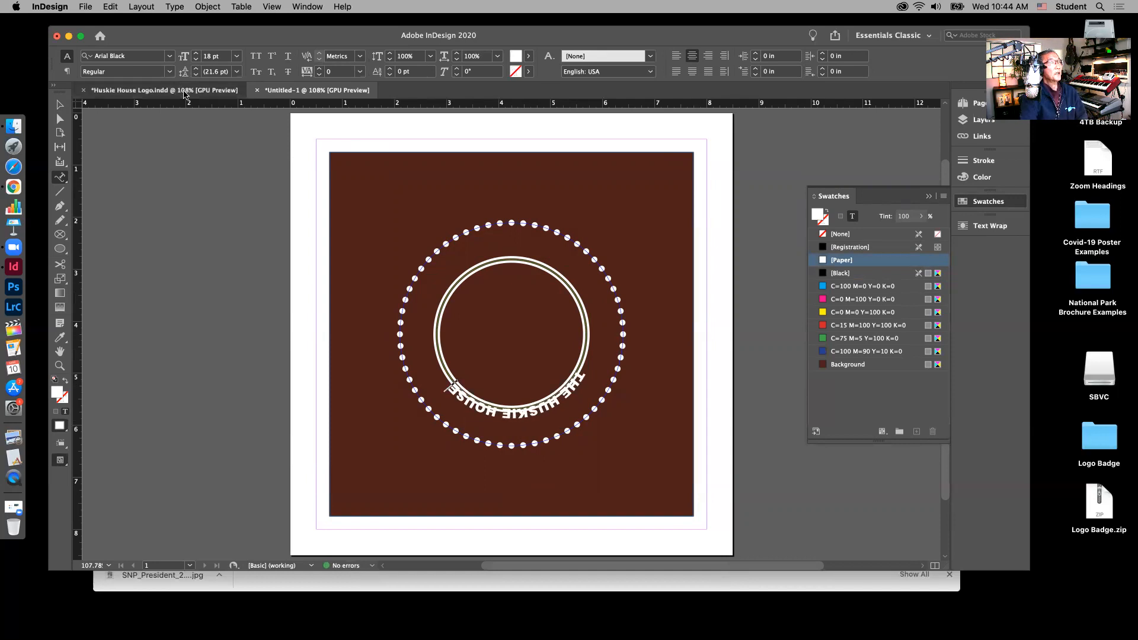
pyautogui.click(308, 92)
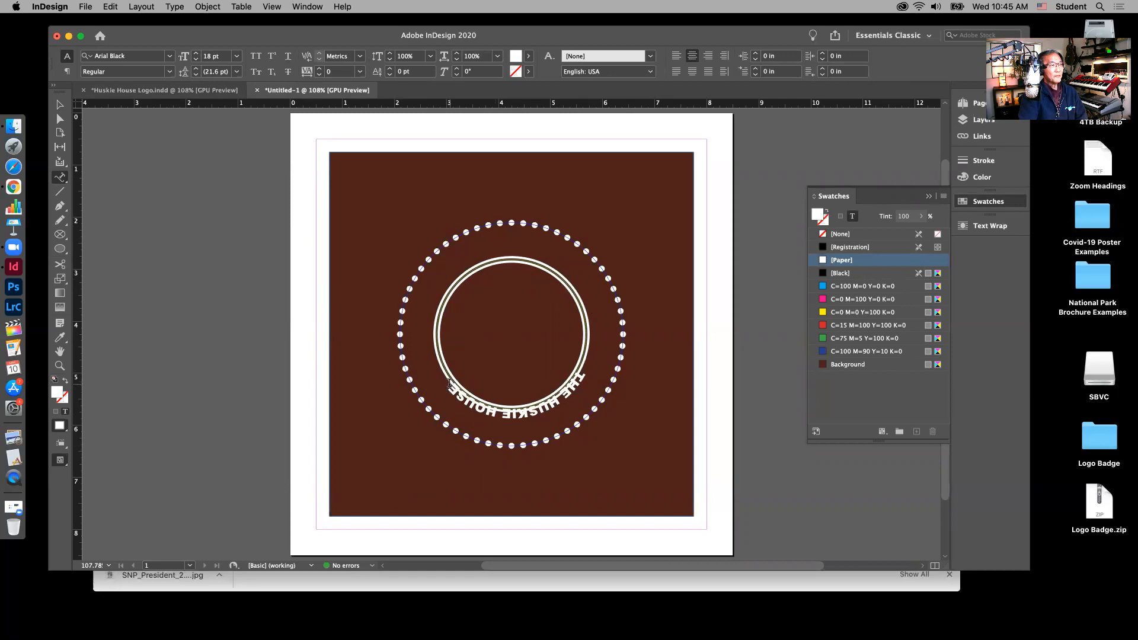
pyautogui.moveTo(450, 385); pyautogui.dragTo(591, 365)
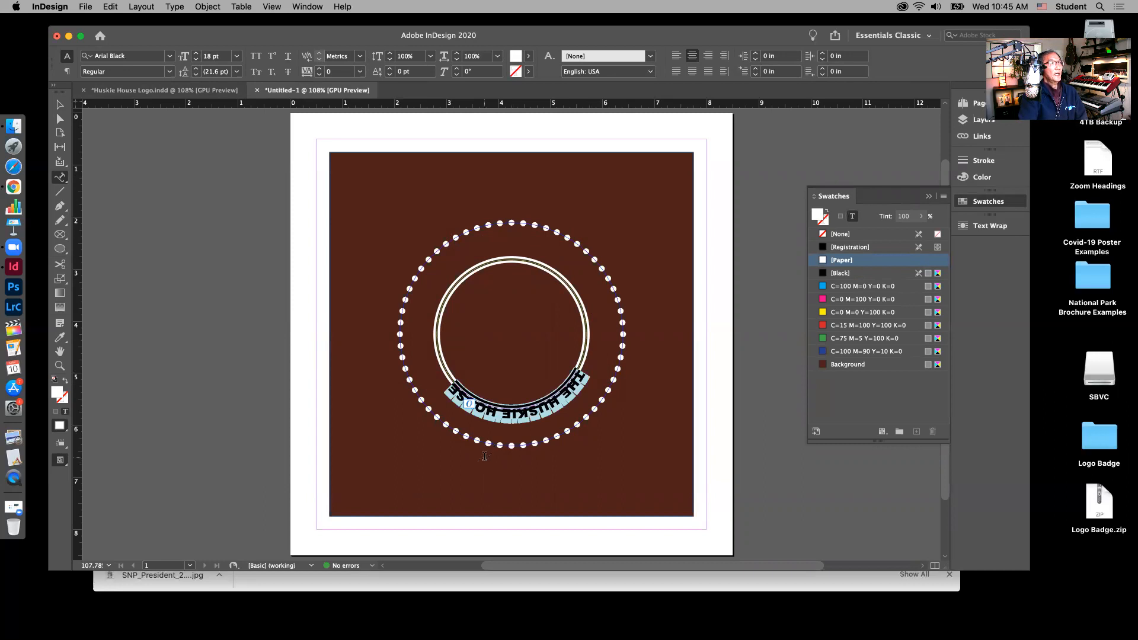
pyautogui.click(59, 104)
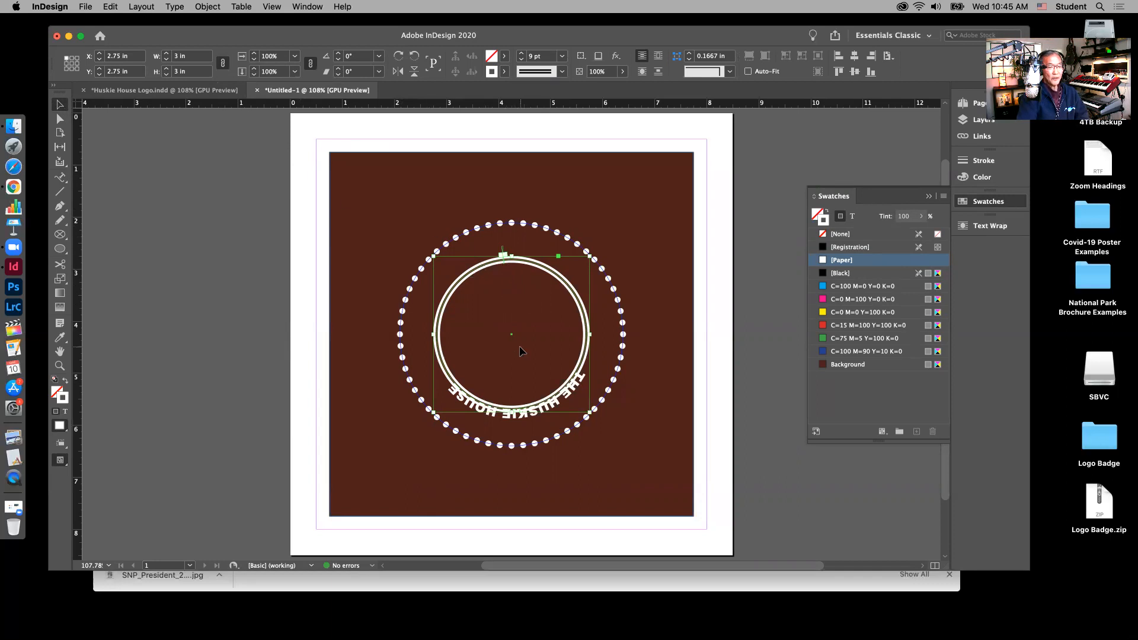
# Step: Zoom in to 300% and move the title's start bracket around to the ring's upper left
pyautogui.press('super+equal')
pyautogui.press('super+equal')
pyautogui.press('super+equal')
pyautogui.press('super+equal')
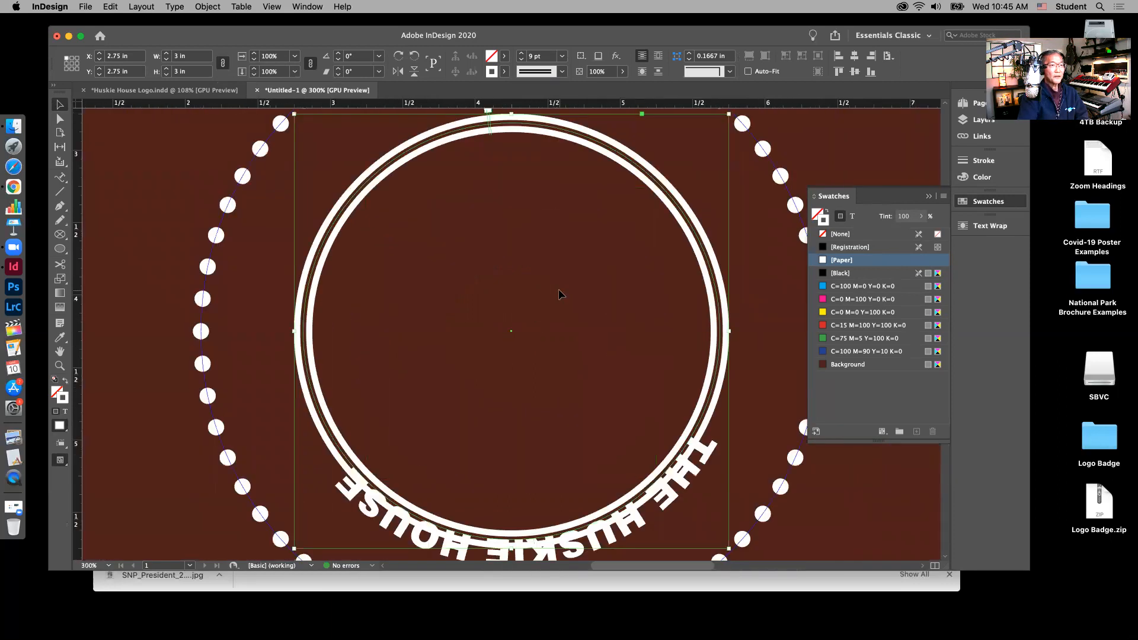
pyautogui.scroll(3, 553, 315)
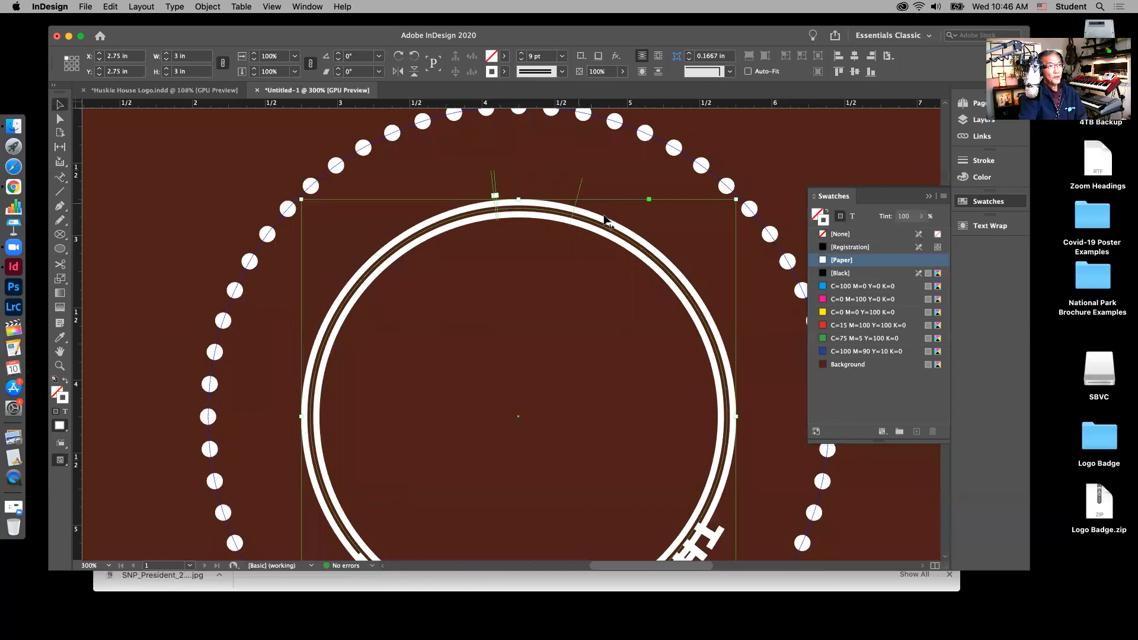
pyautogui.moveTo(688, 265); pyautogui.dragTo(689, 265)
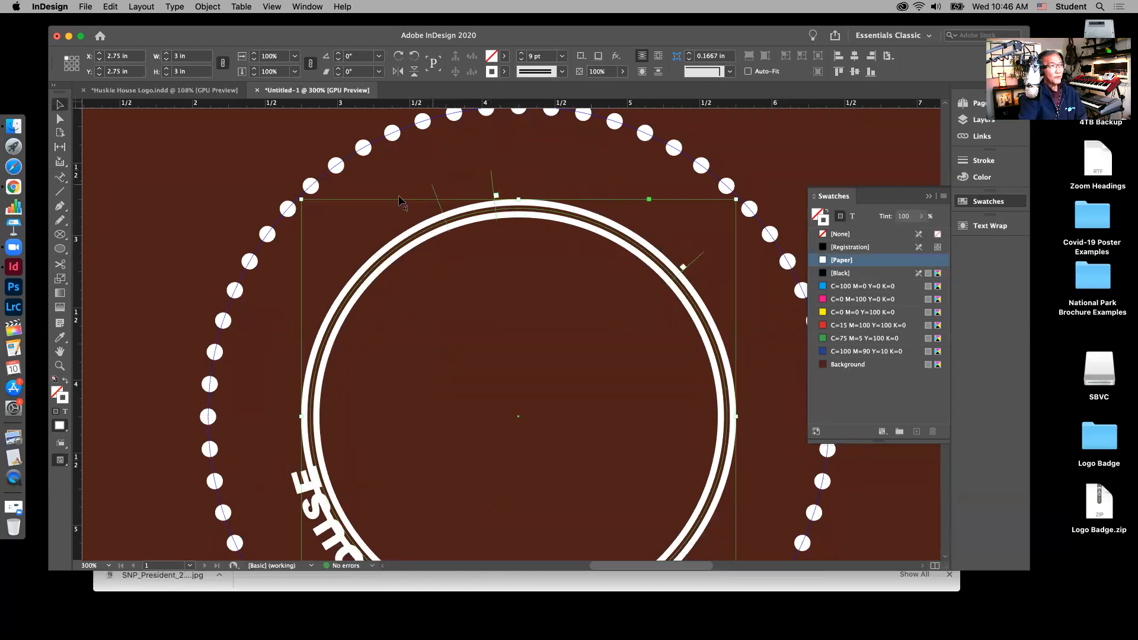
pyautogui.moveTo(325, 248); pyautogui.dragTo(317, 257)
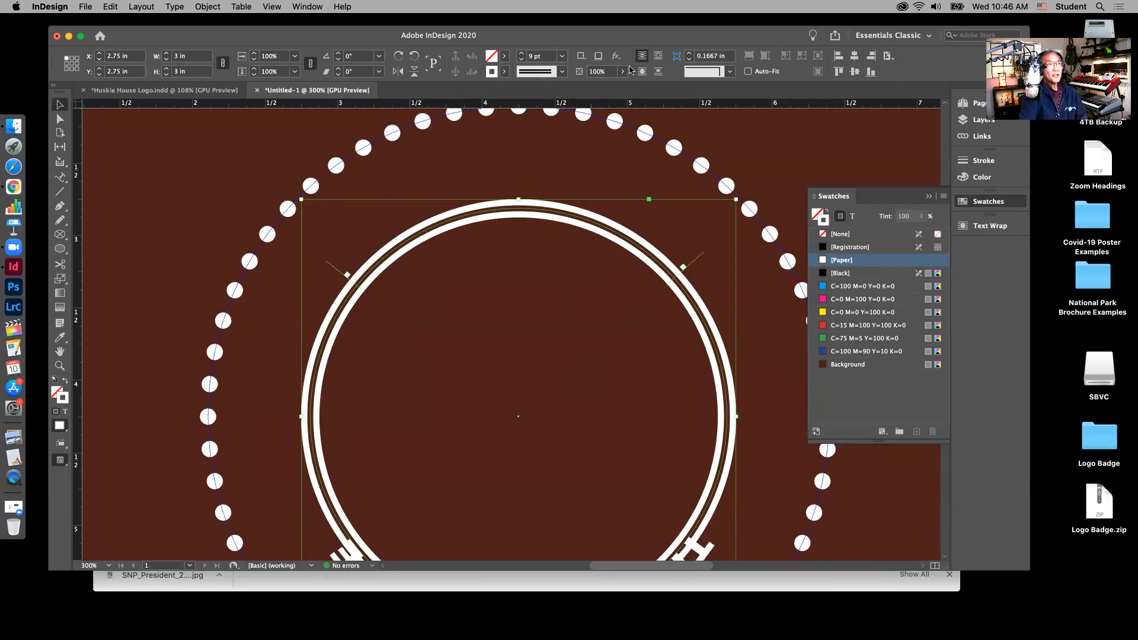
# Step: Place the title's start bracket on the ring's left and end bracket on the right so it arches over the top
pyautogui.scroll(-5, 742, 286)
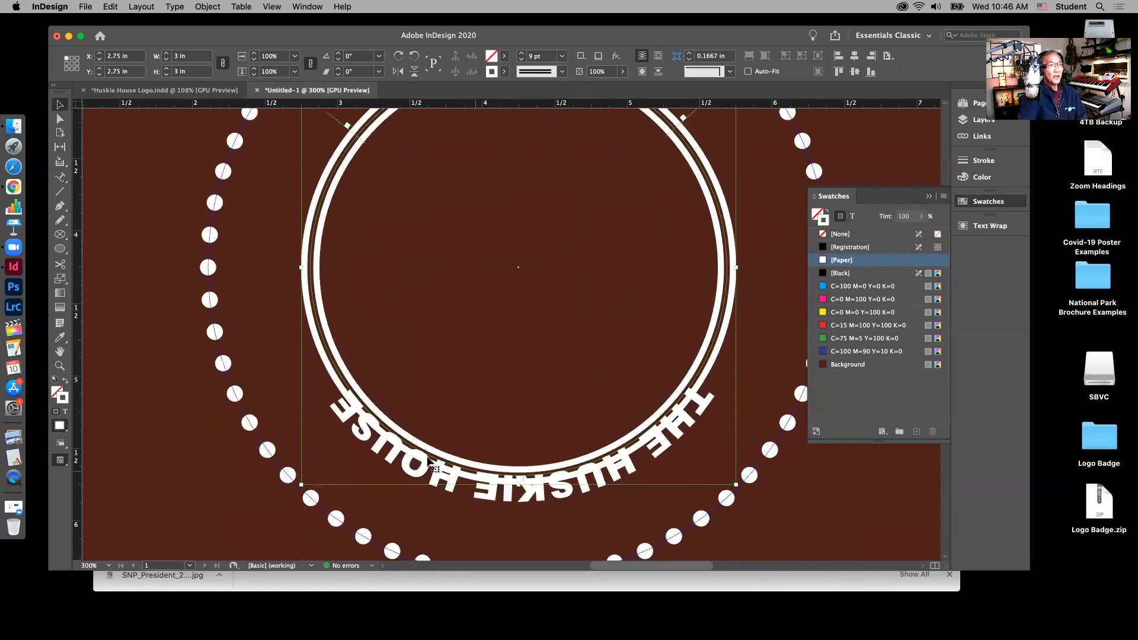
pyautogui.scroll(1, 617, 322)
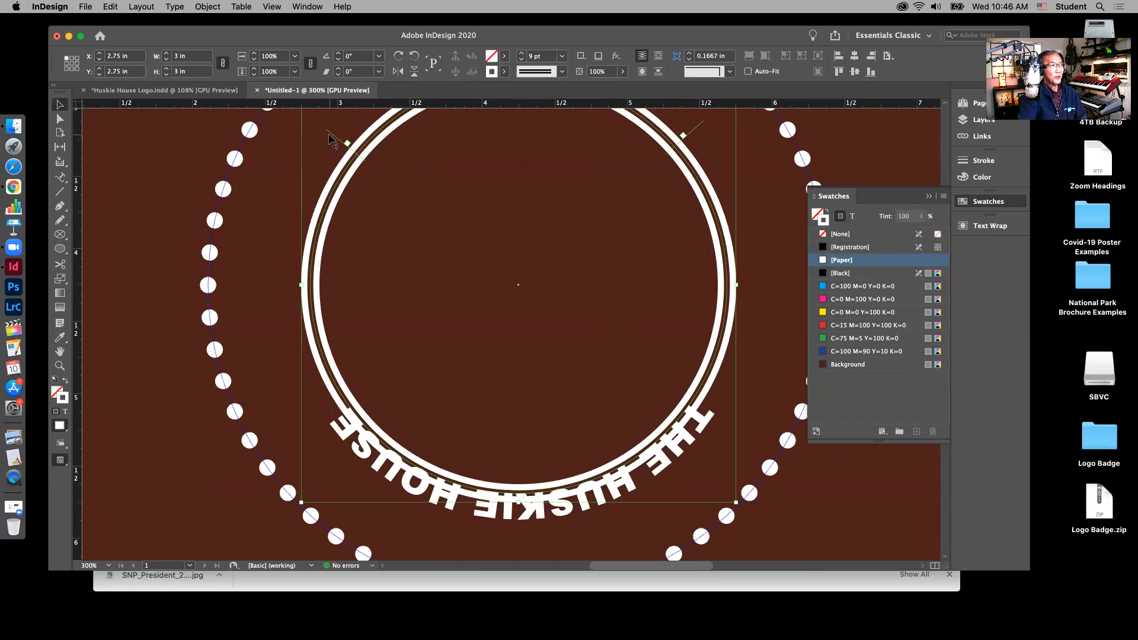
pyautogui.moveTo(330, 138); pyautogui.dragTo(275, 262)
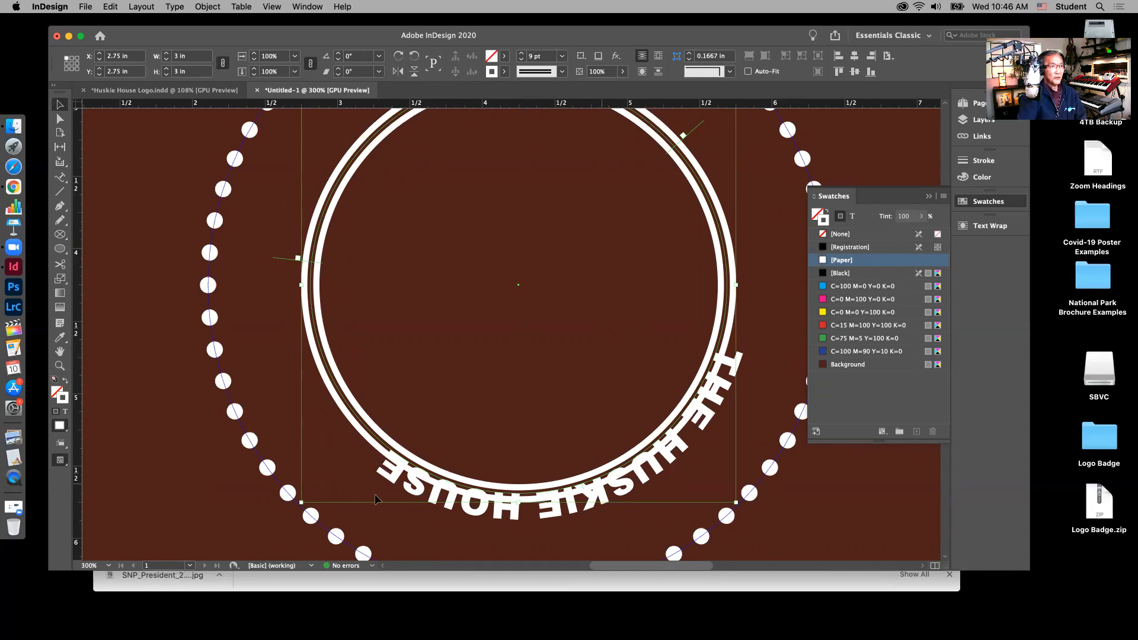
pyautogui.scroll(5, 664, 261)
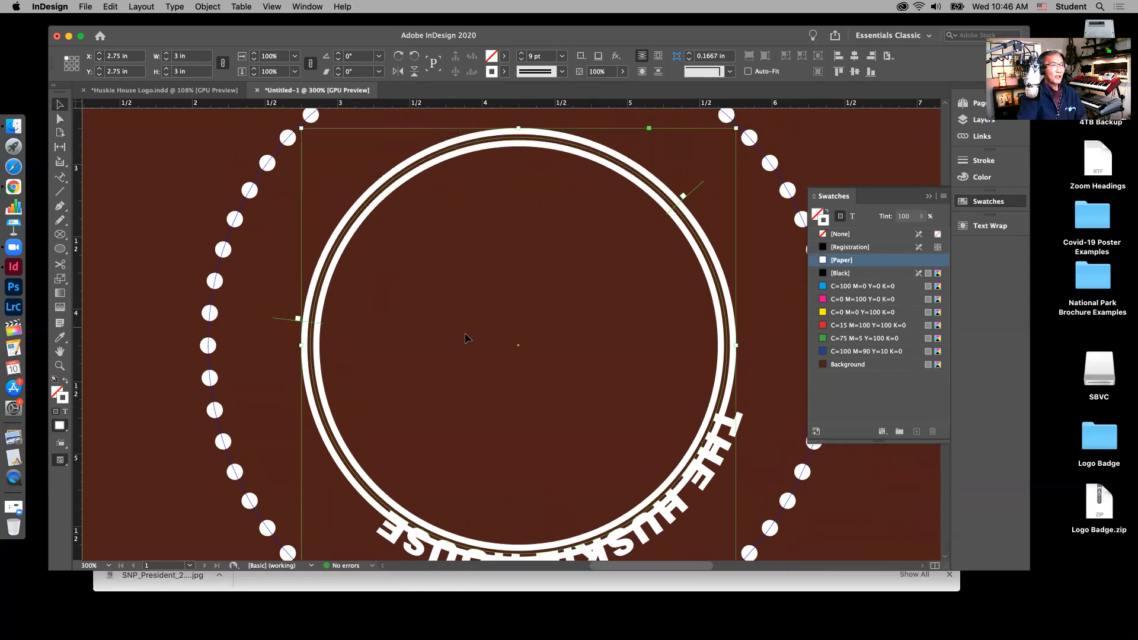
pyautogui.moveTo(698, 187); pyautogui.dragTo(333, 217)
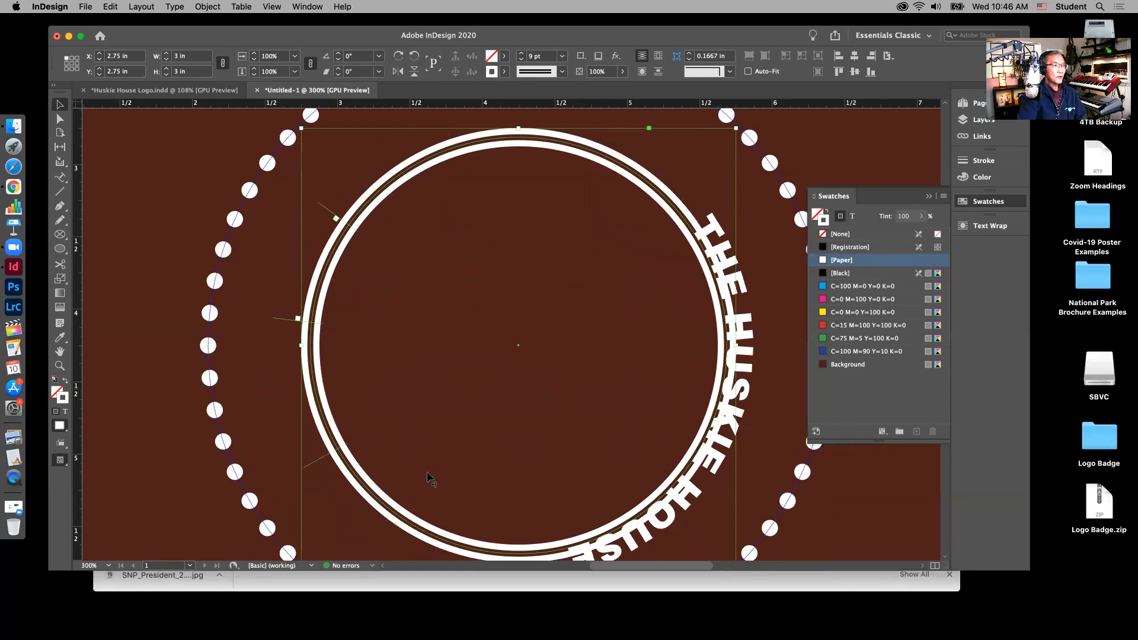
pyautogui.moveTo(701, 451); pyautogui.dragTo(734, 400)
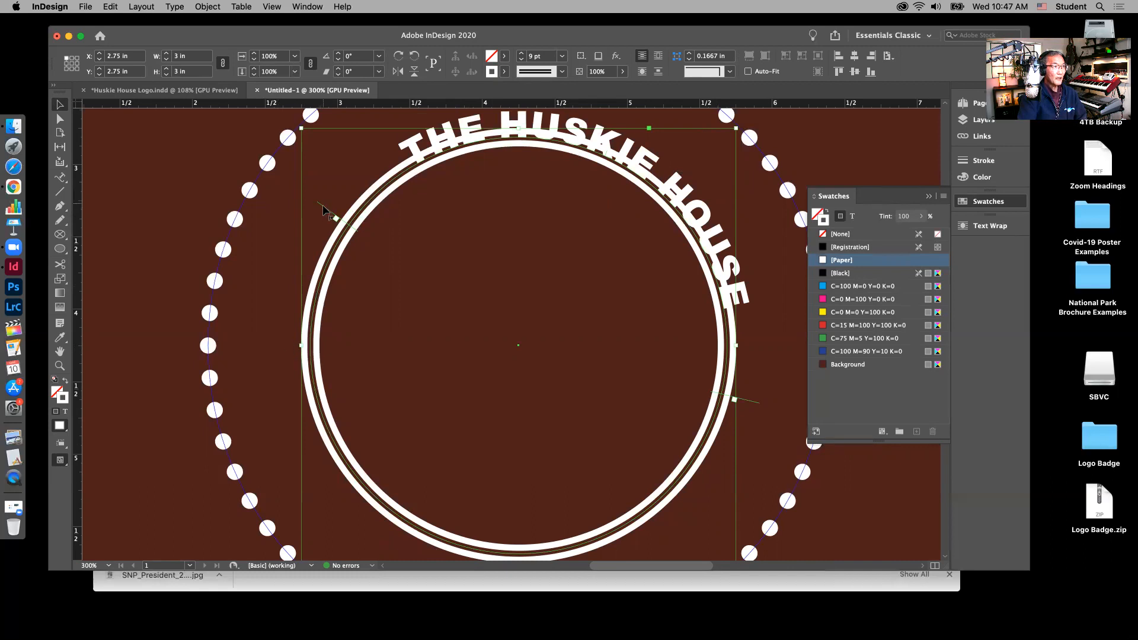
pyautogui.moveTo(323, 212); pyautogui.dragTo(314, 345)
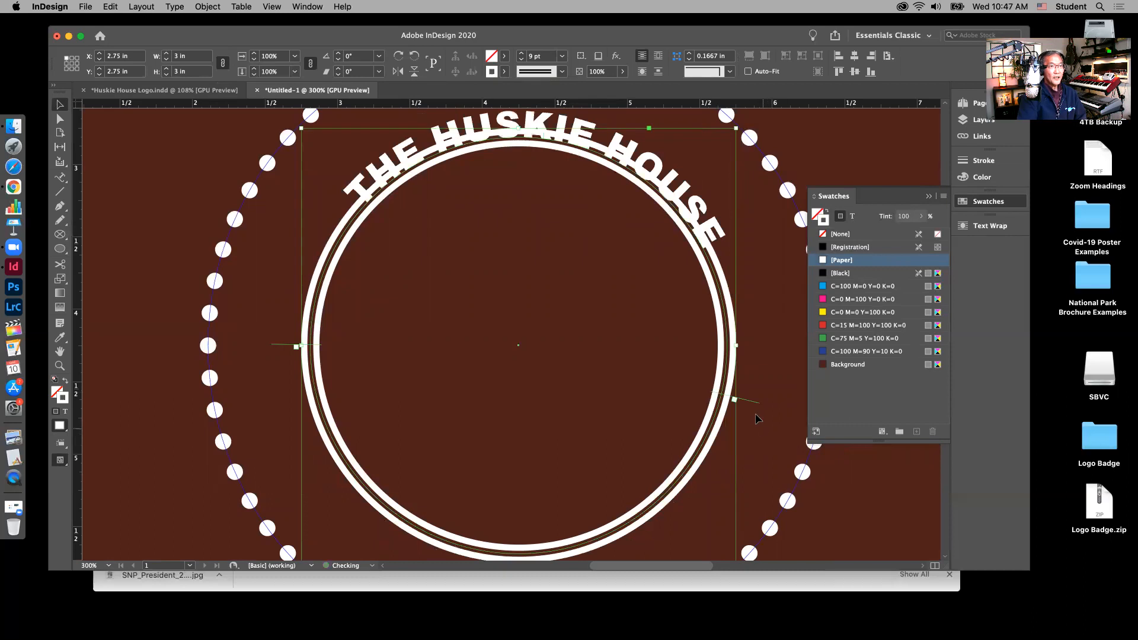
pyautogui.moveTo(758, 408); pyautogui.dragTo(766, 348)
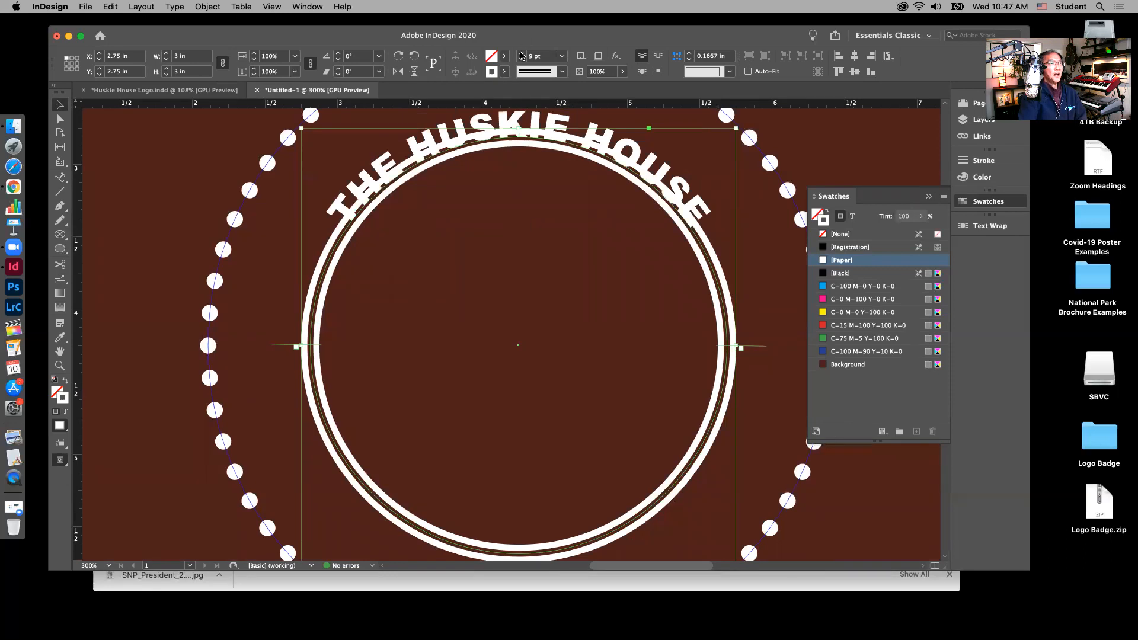
pyautogui.scroll(4, 617, 268)
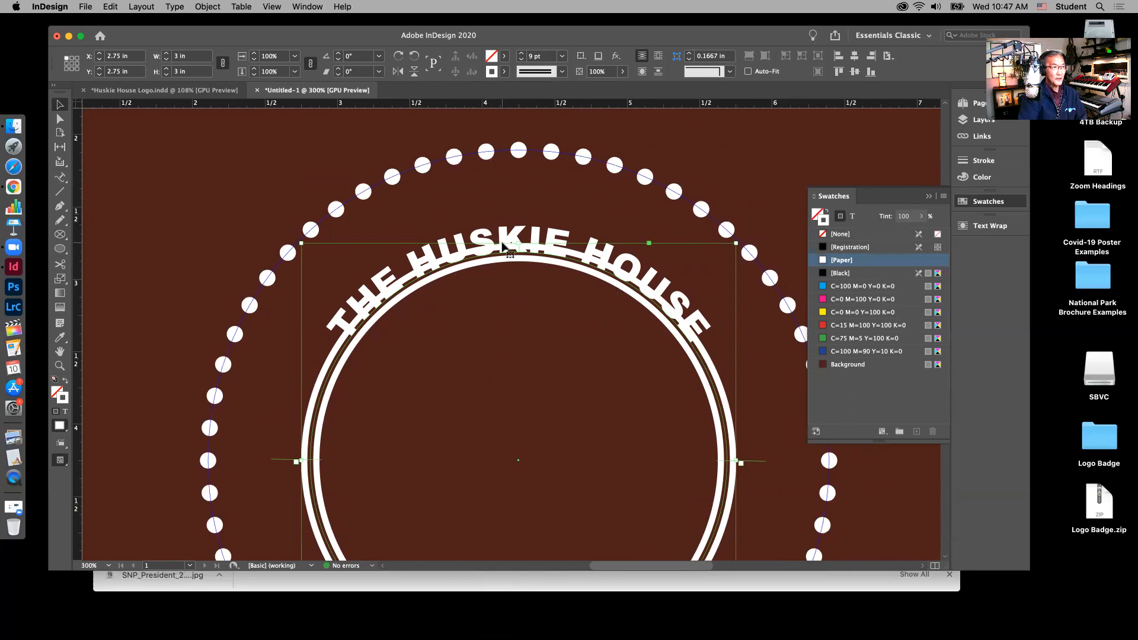
# Step: Choose the Type on a Path tool from the toolbar
pyautogui.click(60, 177)
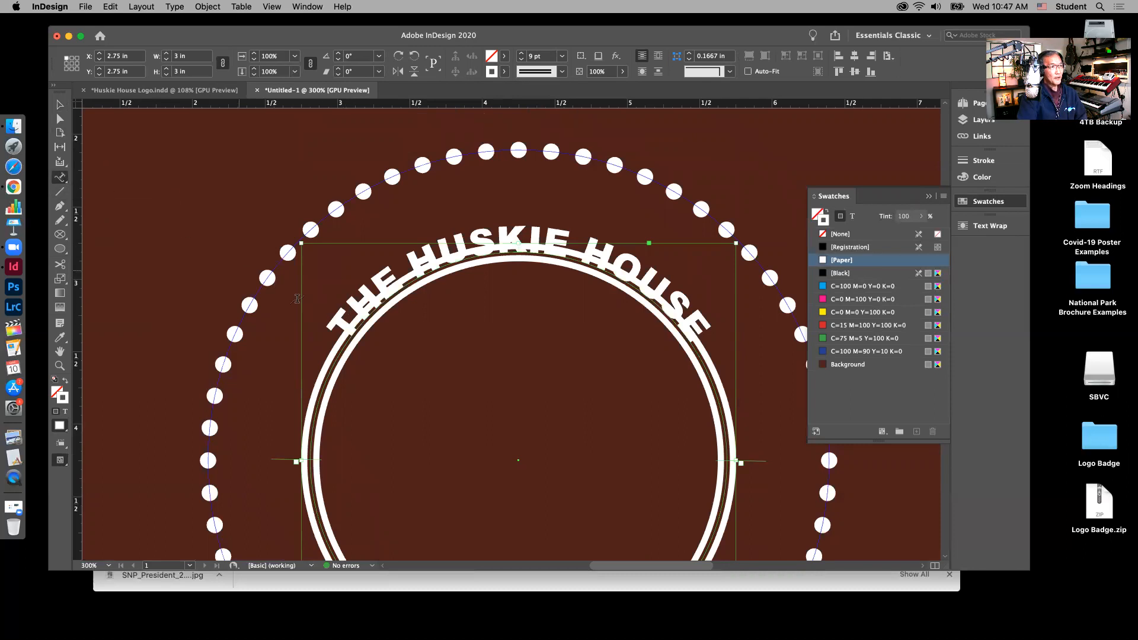
# Step: Select the whole curved title and nudge its baseline shift upward step by step
pyautogui.click(344, 327)
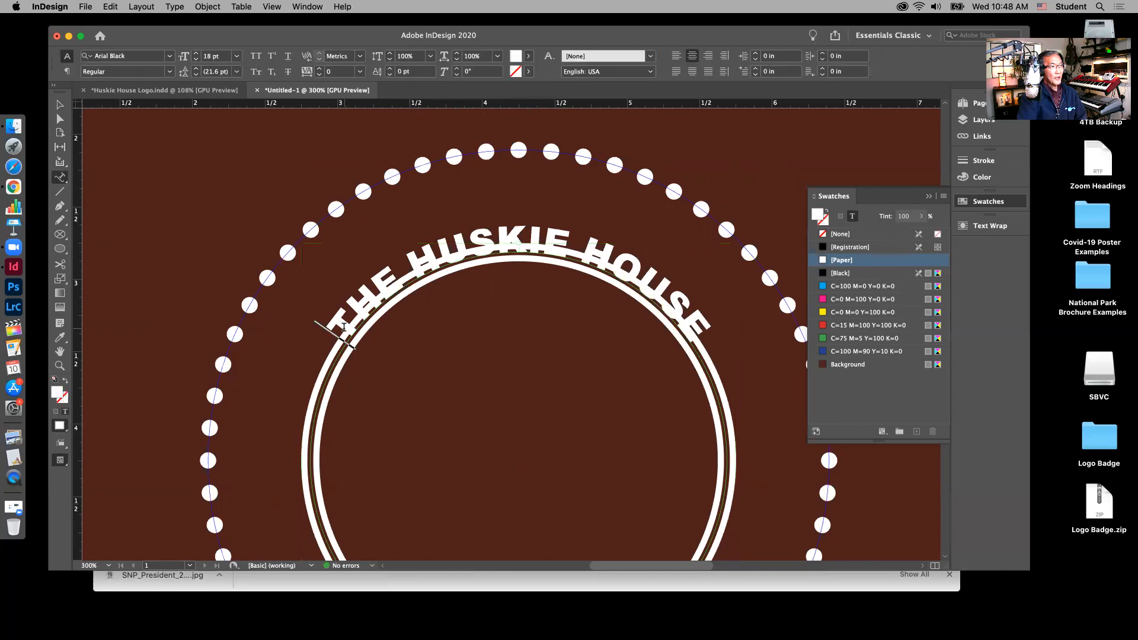
pyautogui.moveTo(352, 310); pyautogui.dragTo(700, 336)
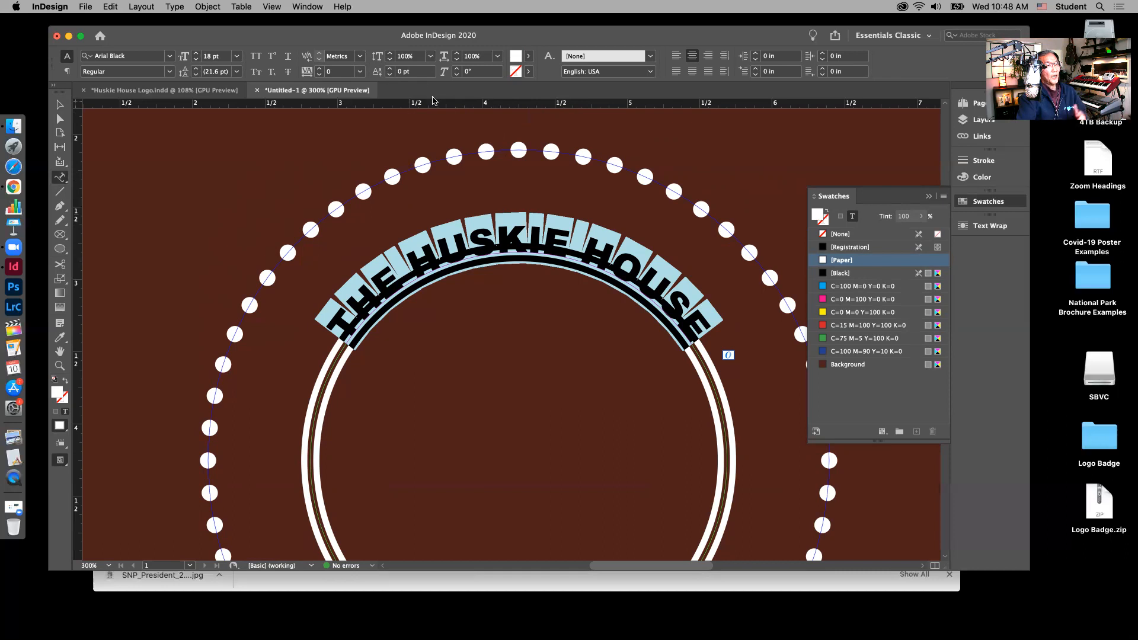
pyautogui.click(390, 69)
pyautogui.click(390, 69)
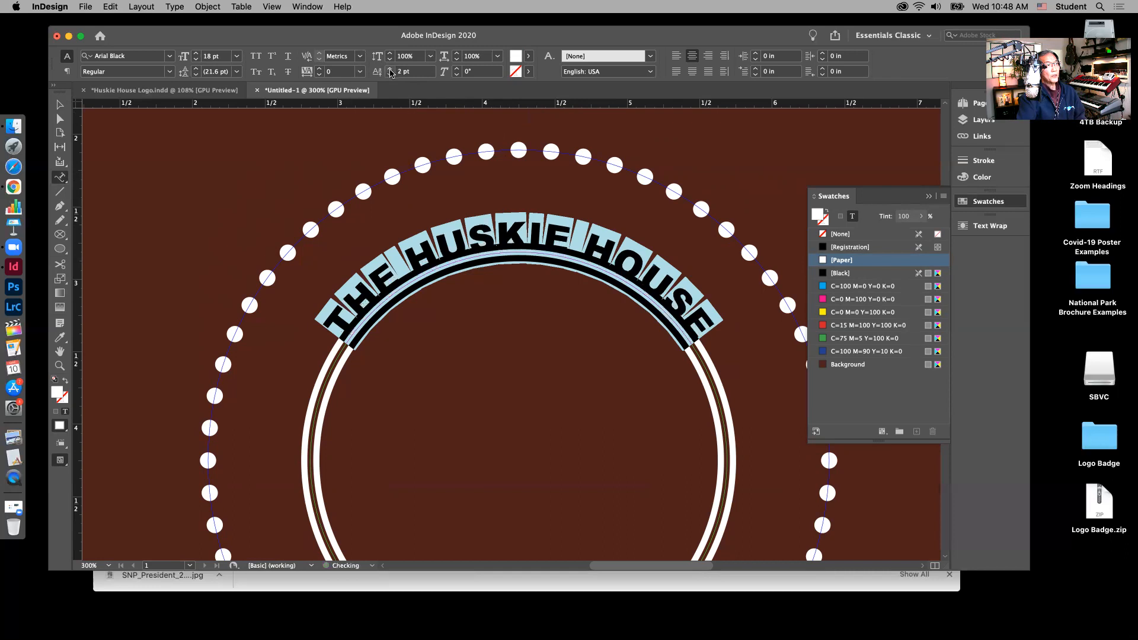
pyautogui.click(390, 68)
pyautogui.click(390, 68)
pyautogui.click(390, 69)
pyautogui.click(390, 70)
pyautogui.click(390, 70)
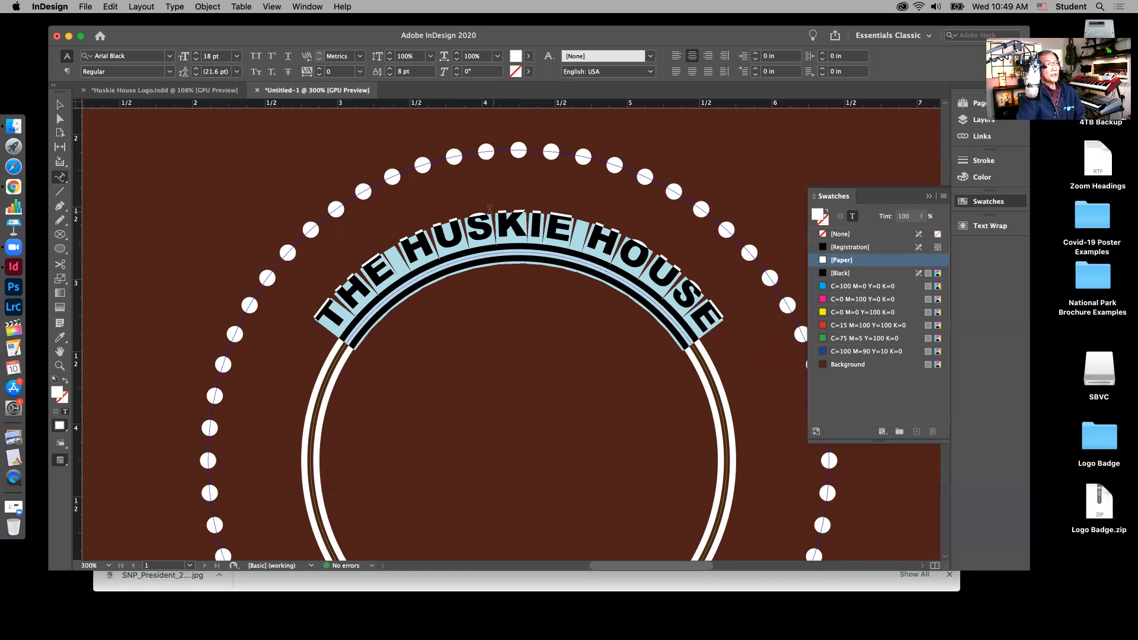
# Step: Enter an exact 16 pt baseline shift for THE HUSKIE HOUSE
pyautogui.tripleClick(406, 72)
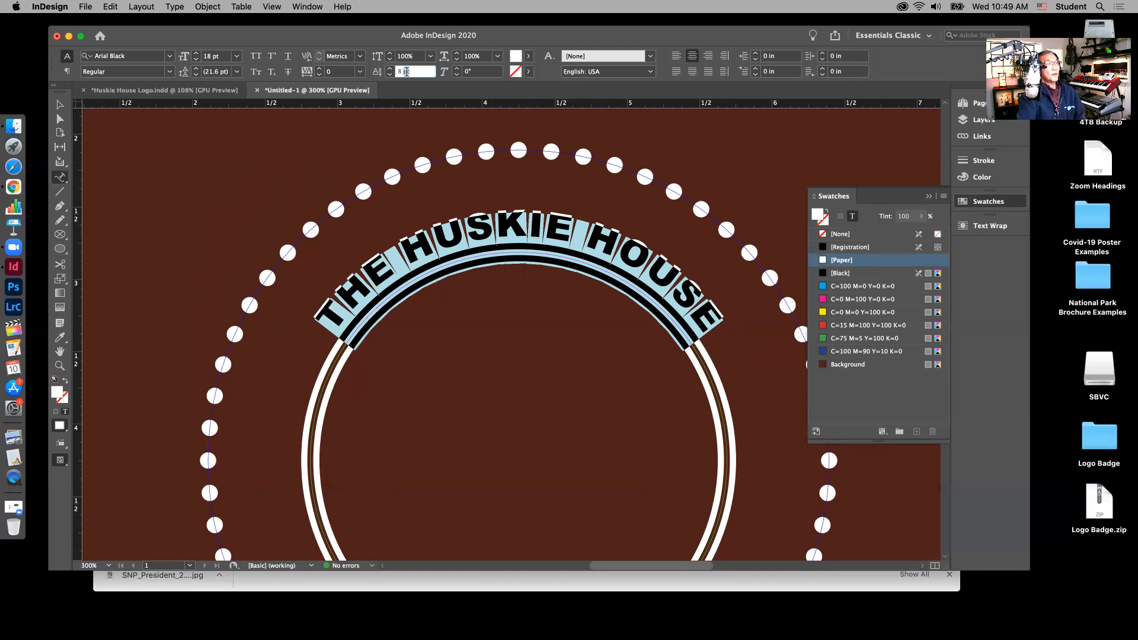
pyautogui.write('16')
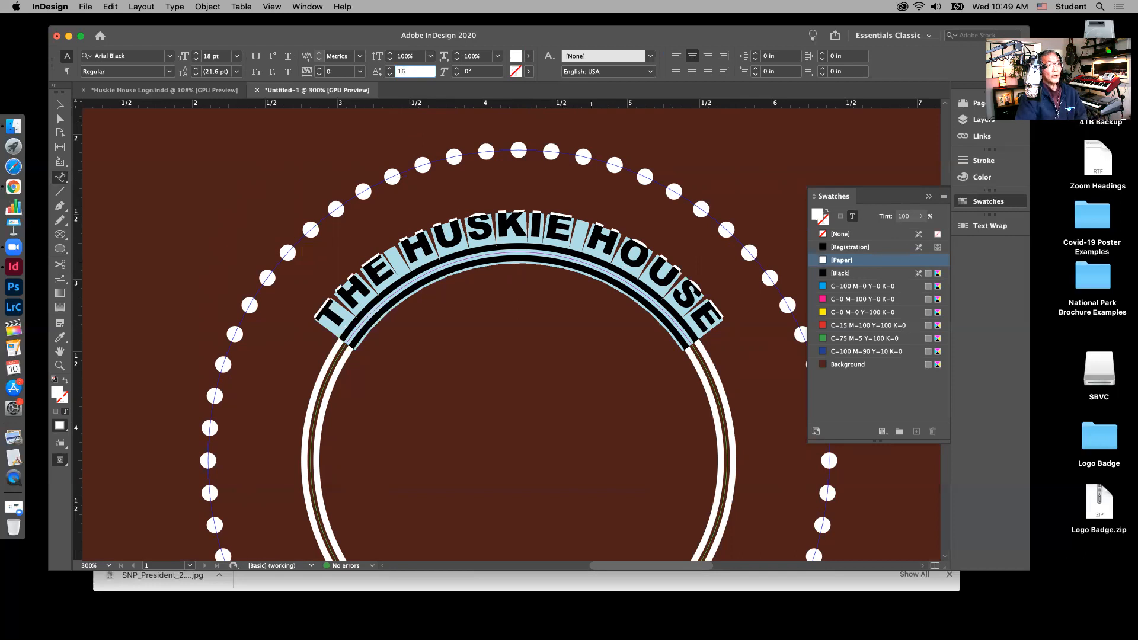
pyautogui.press('Return')
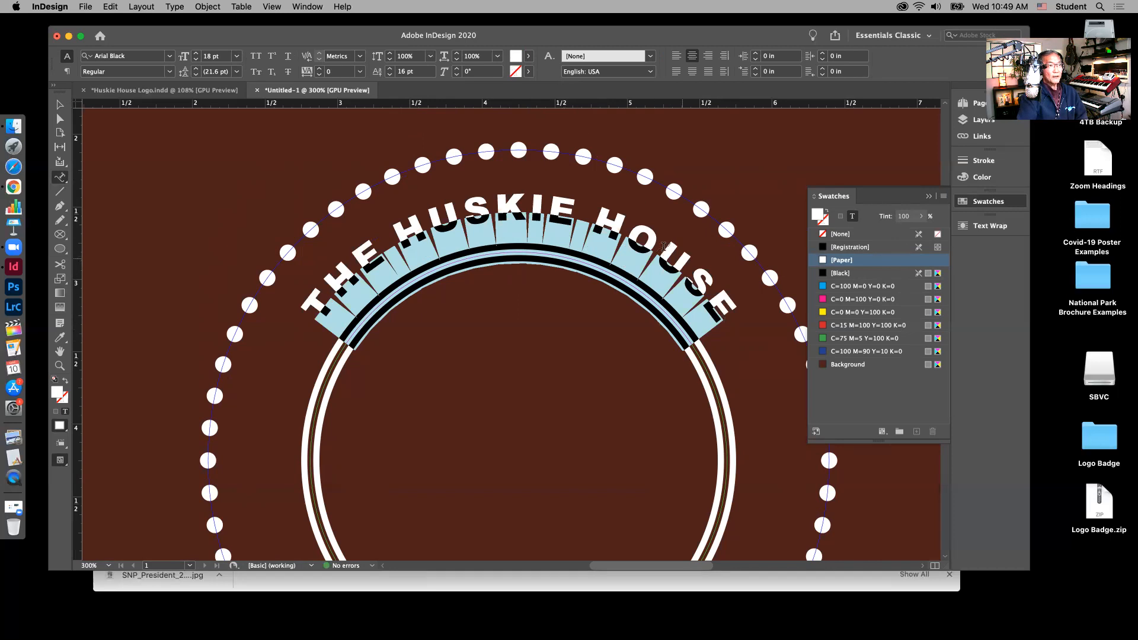
pyautogui.click(59, 105)
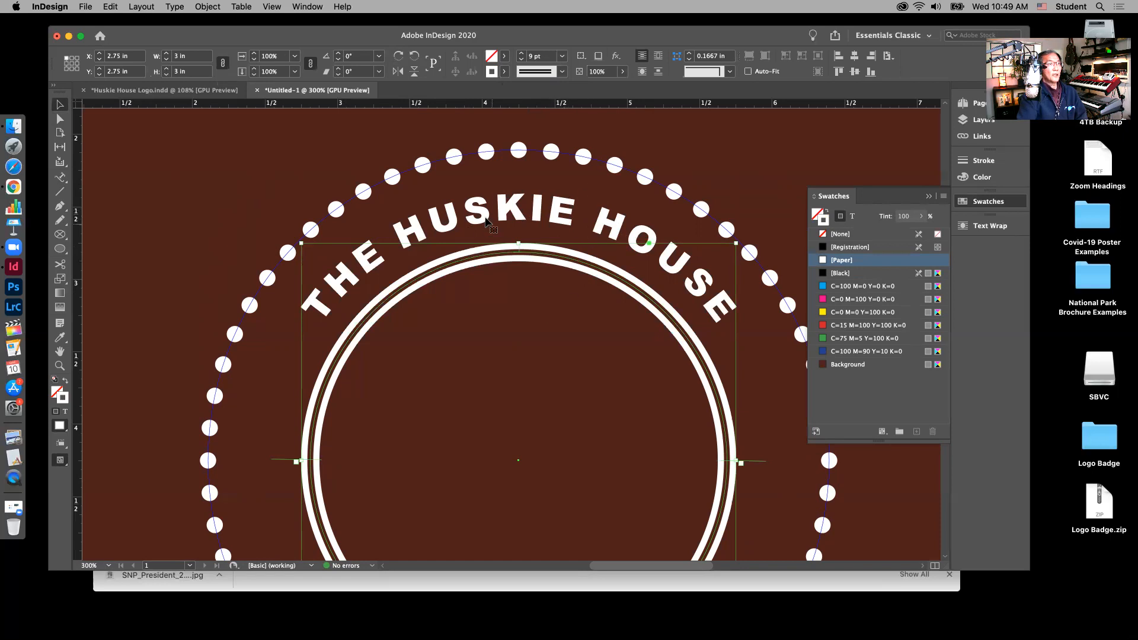
# Step: Highlight THE HUSKIE HOUSE on the arc and raise its baseline shift to 17 pt
pyautogui.click(59, 177)
pyautogui.moveTo(325, 318); pyautogui.dragTo(738, 360)
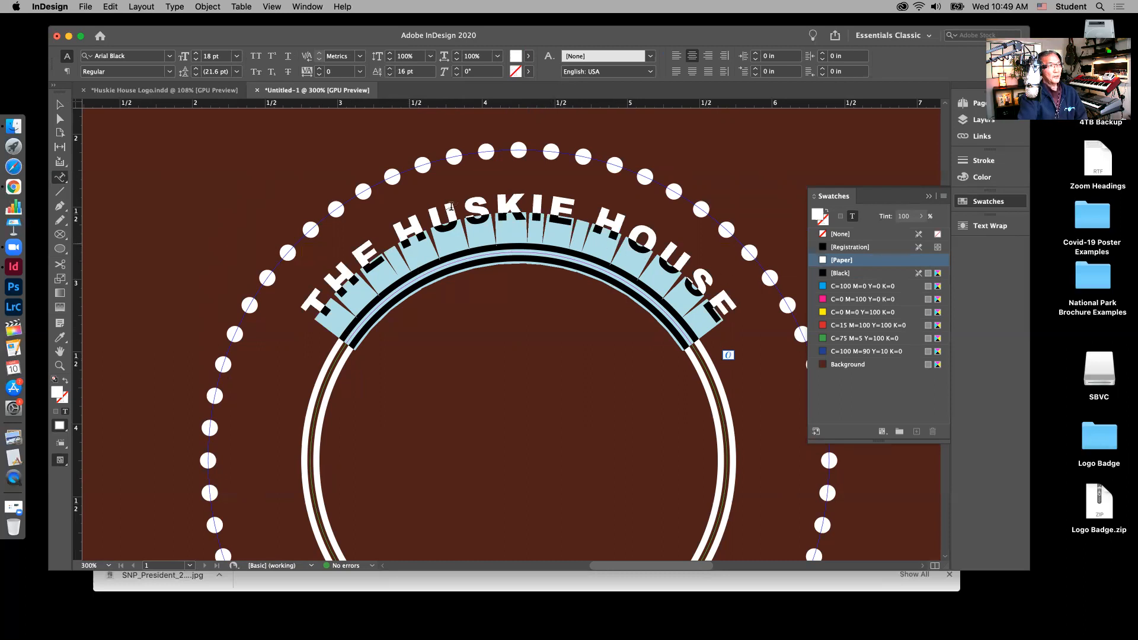
pyautogui.click(390, 69)
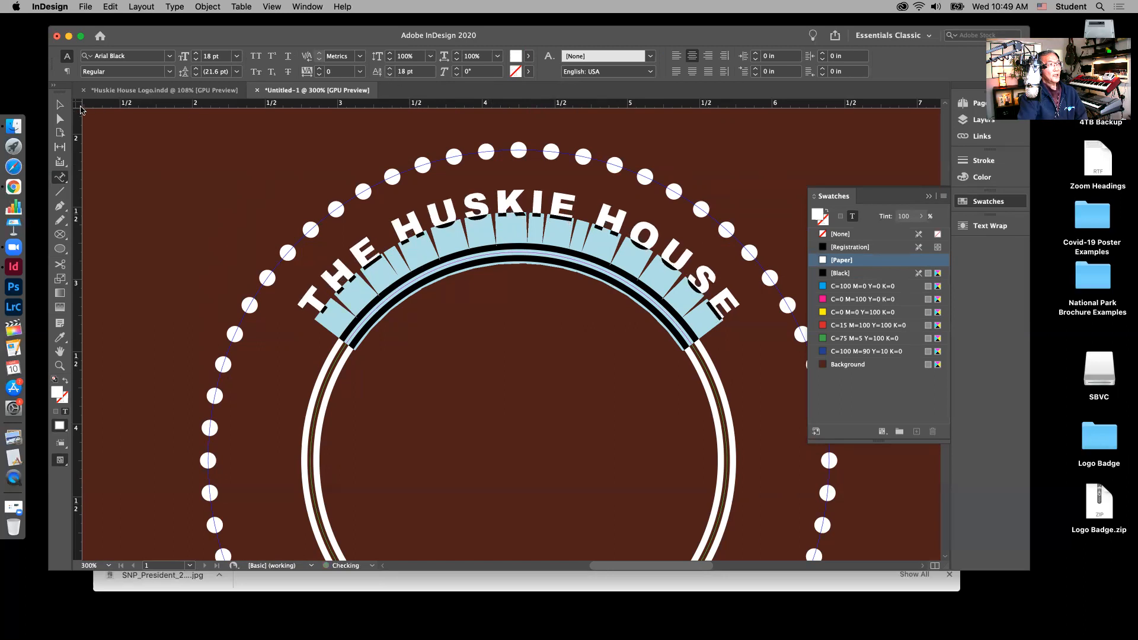
pyautogui.click(60, 106)
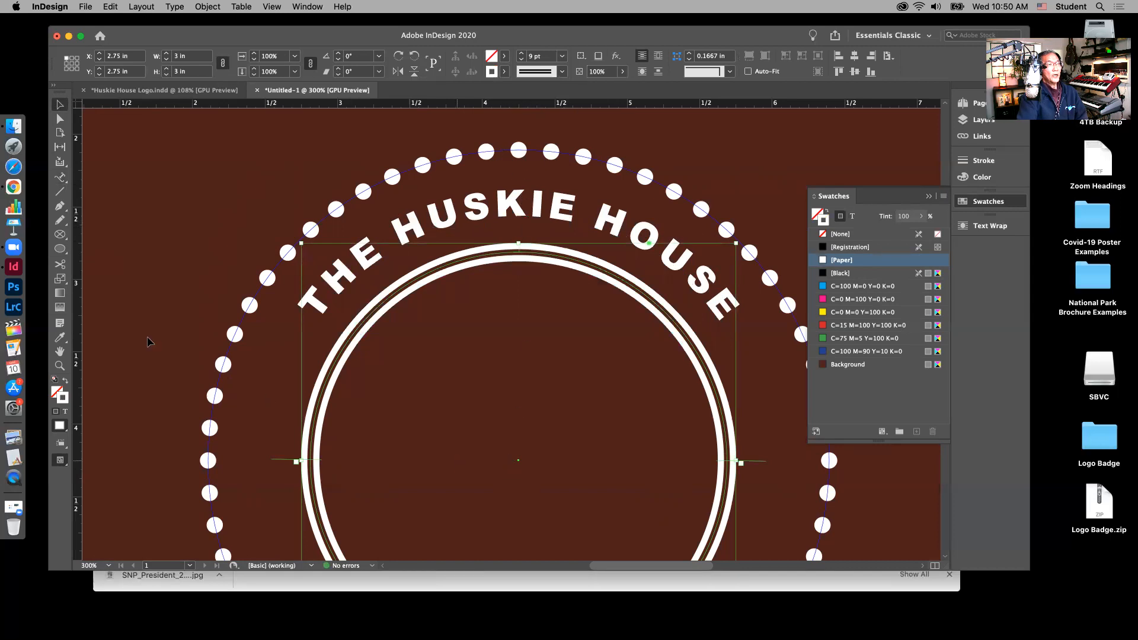
pyautogui.click(62, 178)
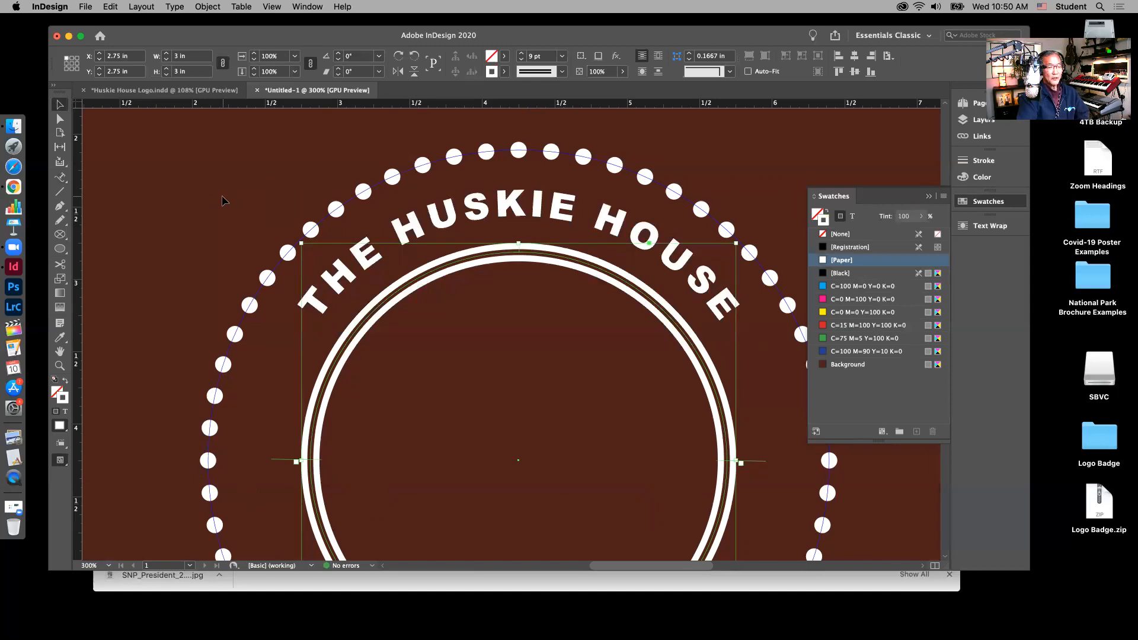
pyautogui.press('super+0')
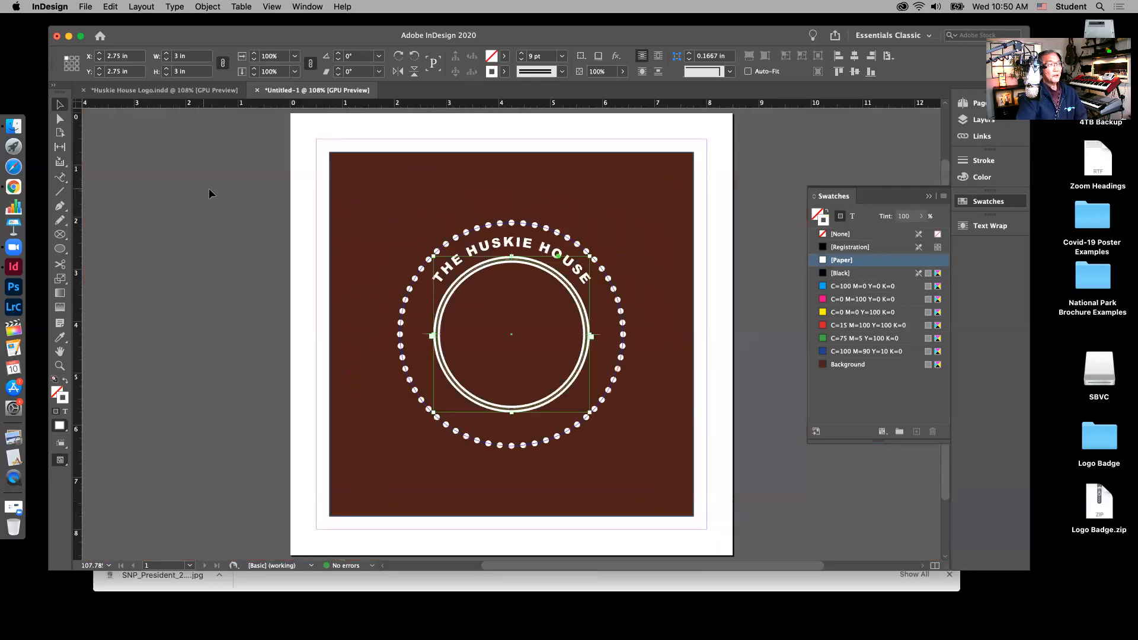
# Step: Deselect the circle, show the Layers list and lock the Inner Circle layer
pyautogui.click(431, 131)
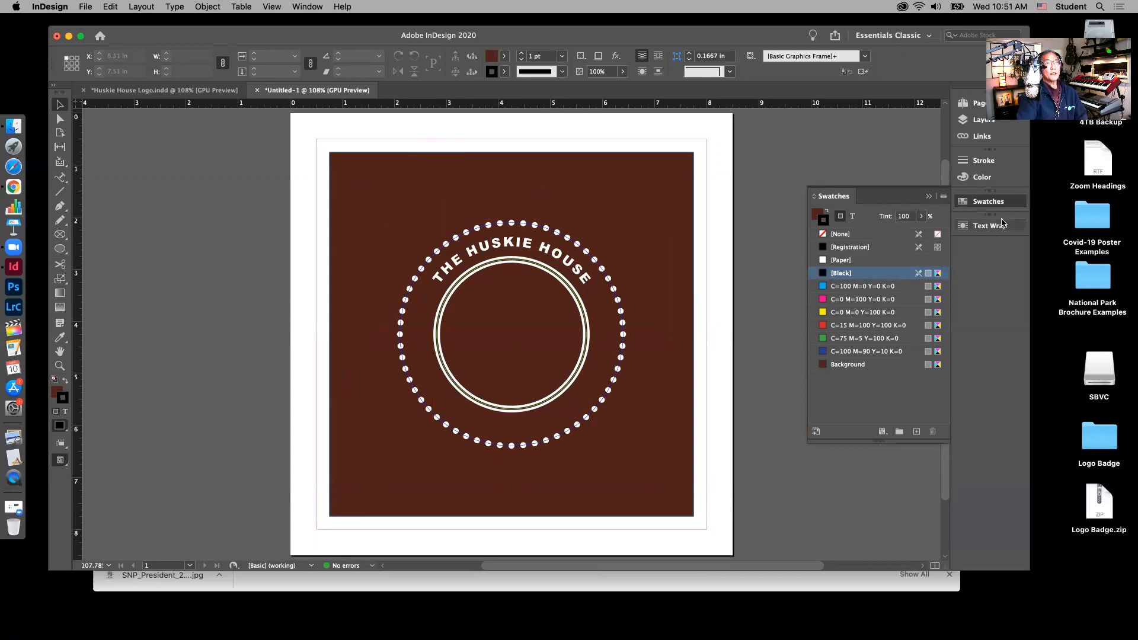
pyautogui.click(982, 121)
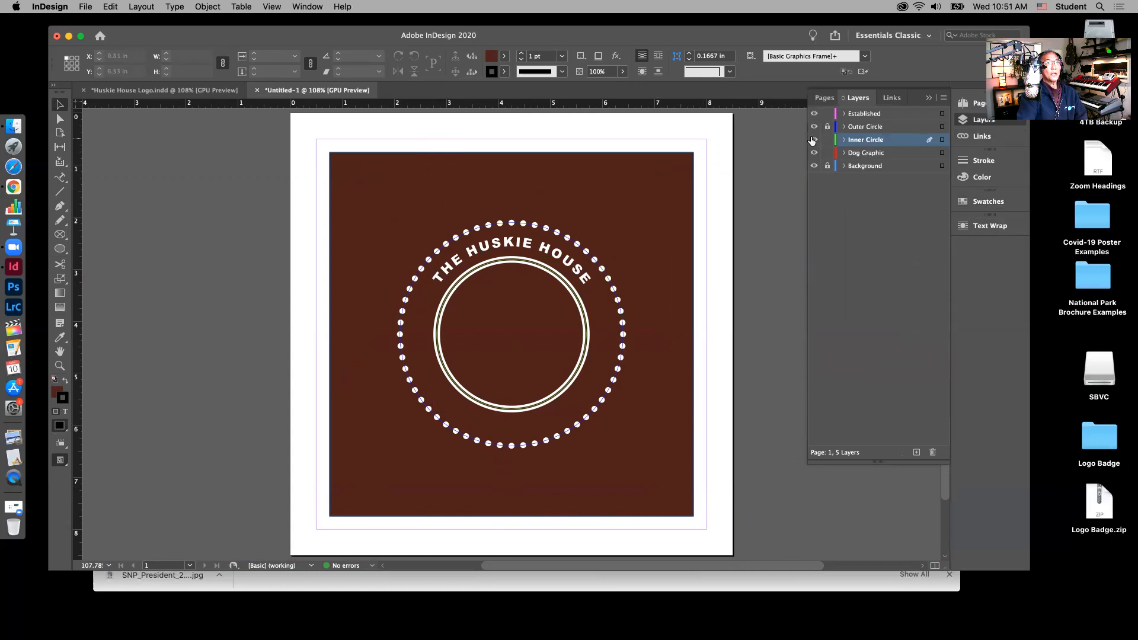
pyautogui.click(827, 139)
pyautogui.click(172, 95)
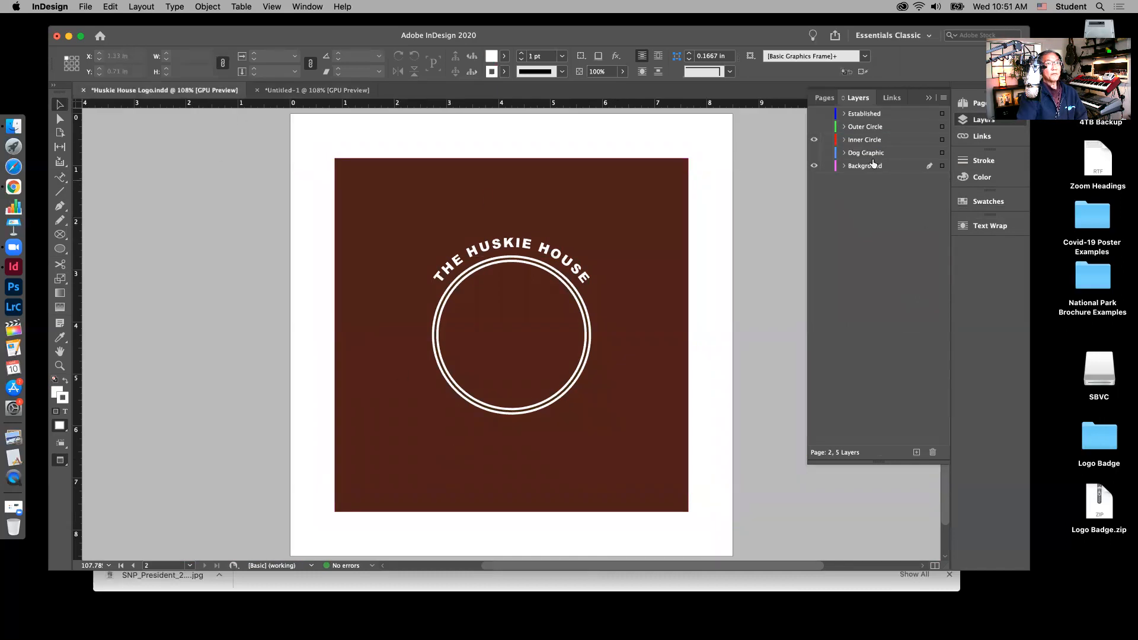
# Step: Toggle the Established, Outer Circle, Inner Circle and Dog Graphic layers to inspect the reference logo
pyautogui.click(814, 114)
pyautogui.click(814, 127)
pyautogui.click(814, 153)
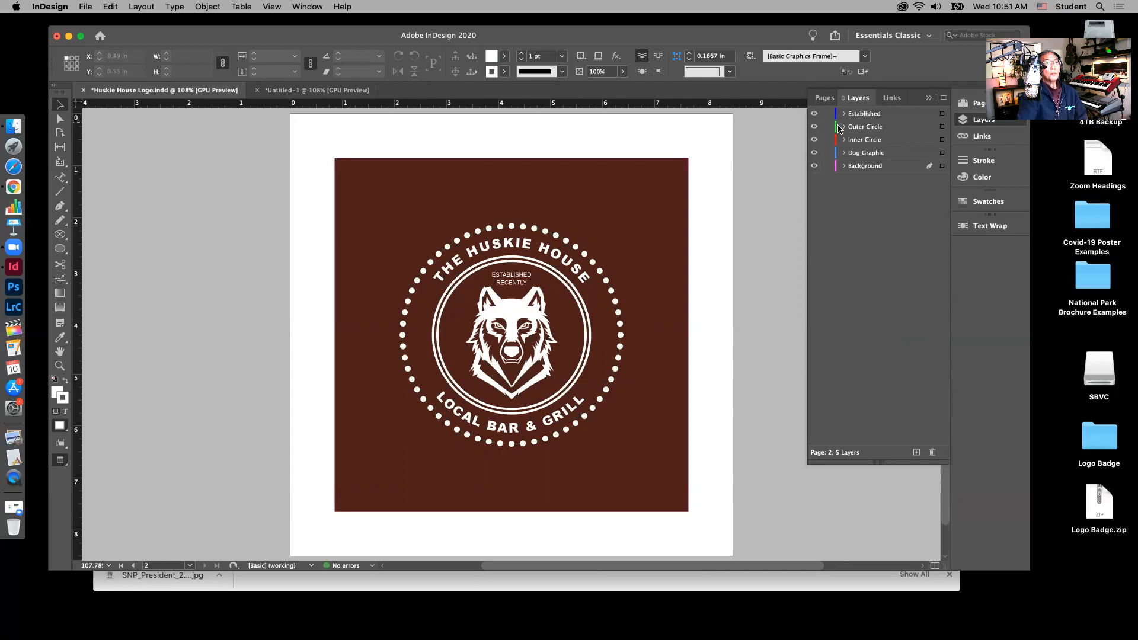
pyautogui.click(814, 114)
pyautogui.click(813, 140)
pyautogui.click(814, 153)
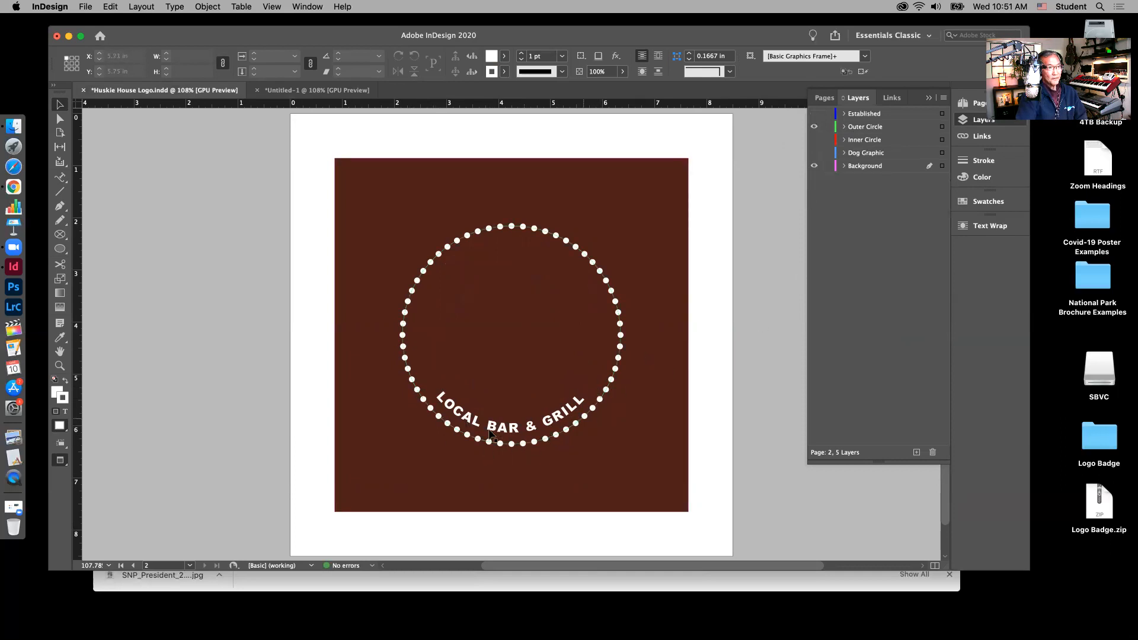
pyautogui.click(349, 93)
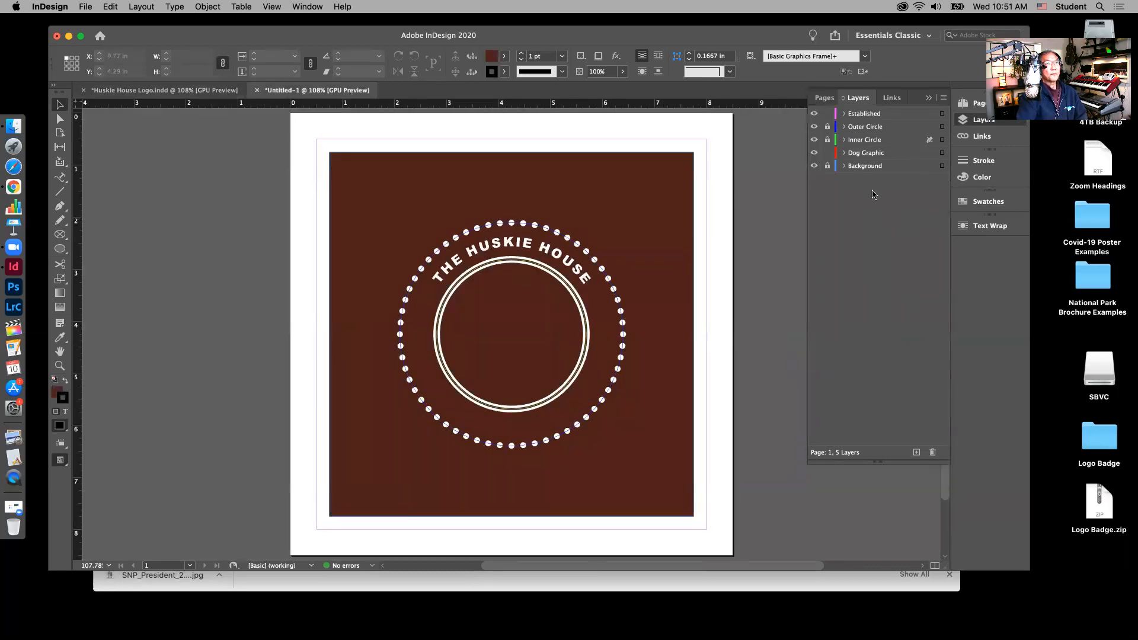
# Step: Make Outer Circle the active, unlocked layer and start text on the dotted circle's path
pyautogui.click(854, 133)
pyautogui.click(827, 128)
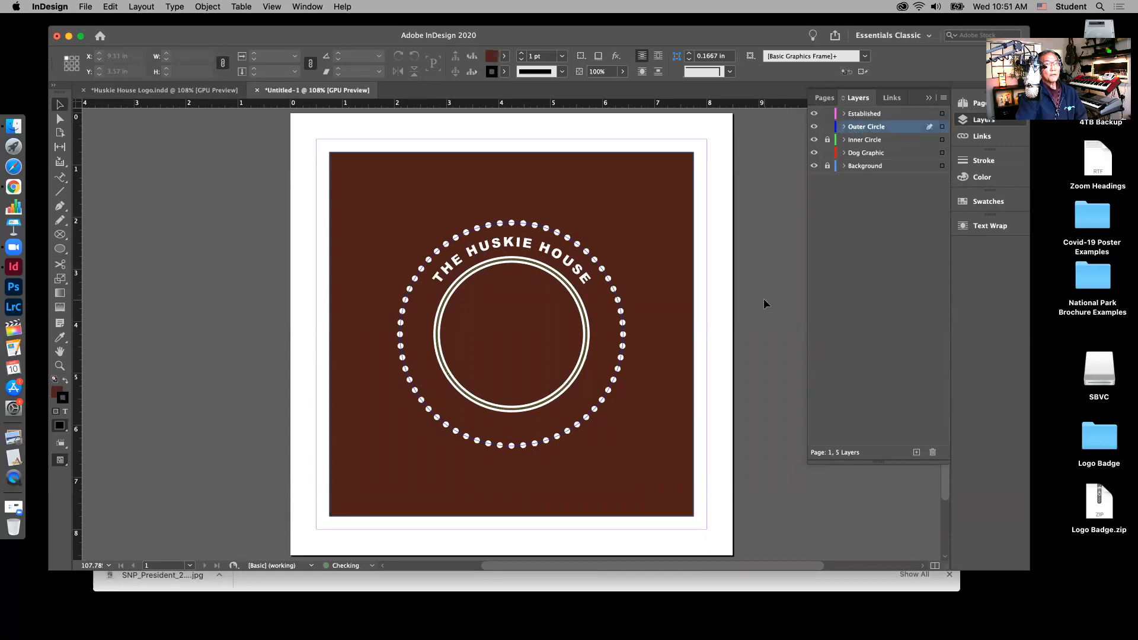
pyautogui.click(62, 180)
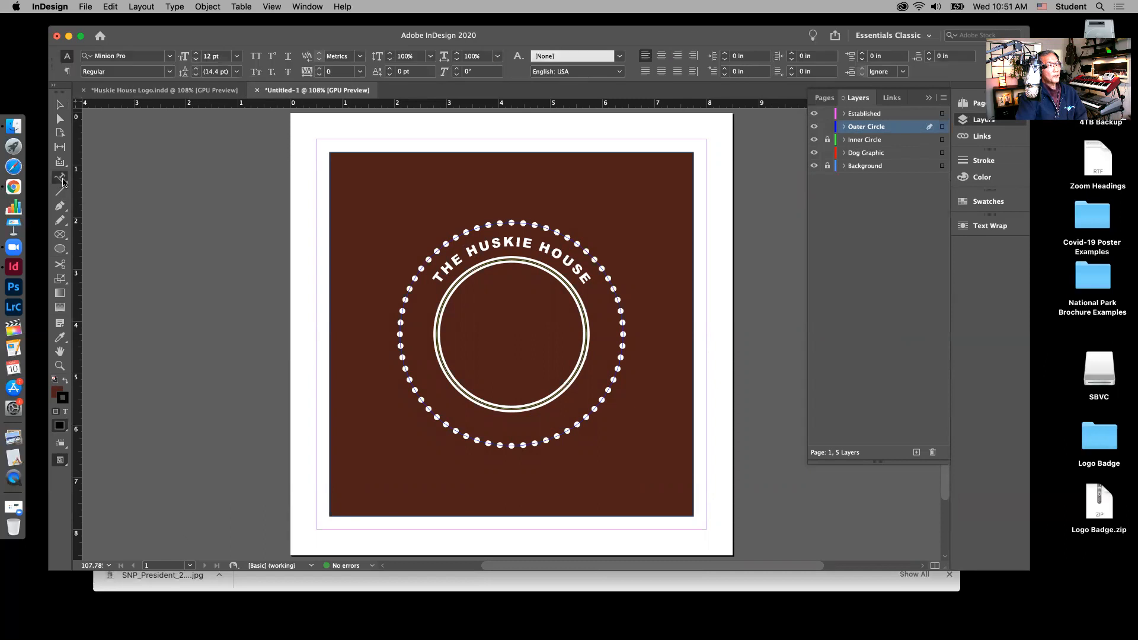
pyautogui.click(524, 445)
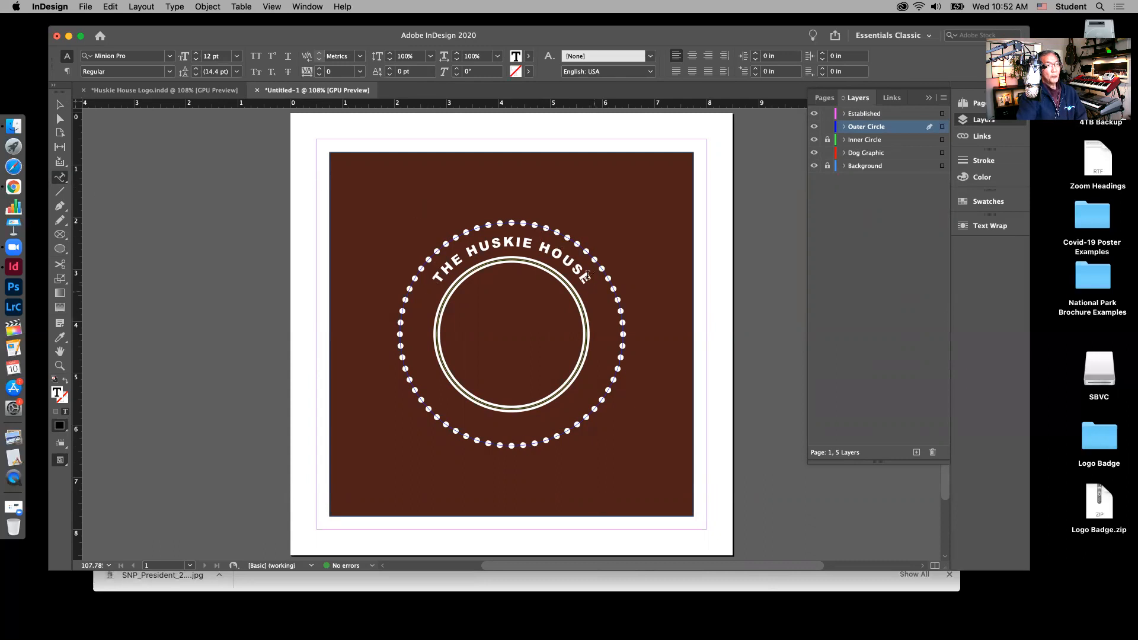
# Step: Format the path text as Arial Black 18 pt in Paper white, centre-aligned
pyautogui.click(167, 57)
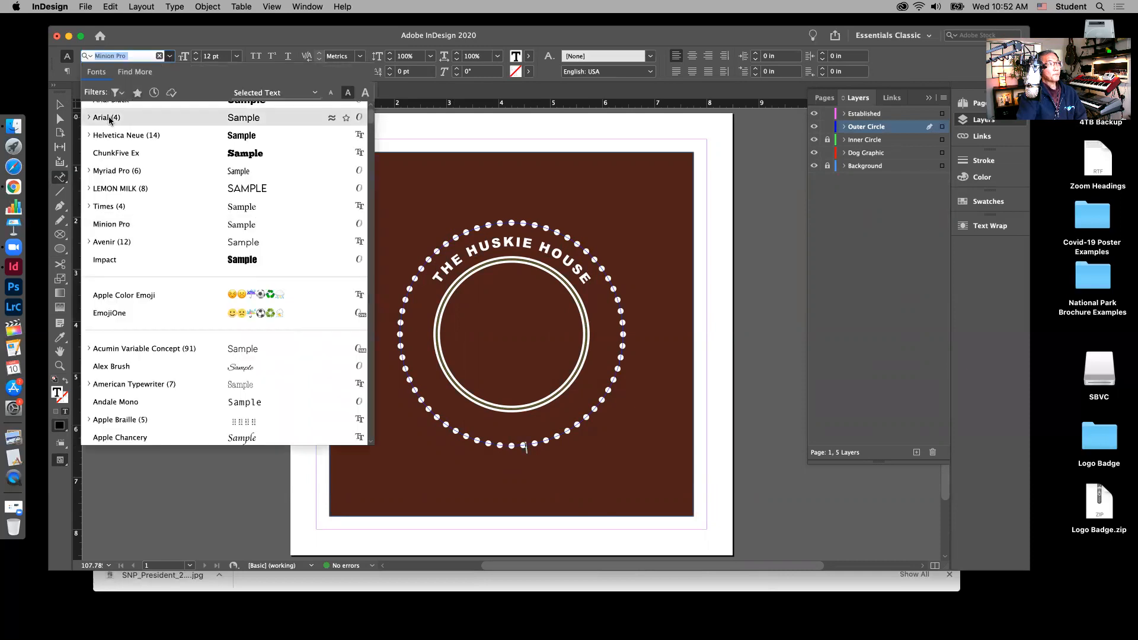
pyautogui.scroll(1, 128, 142)
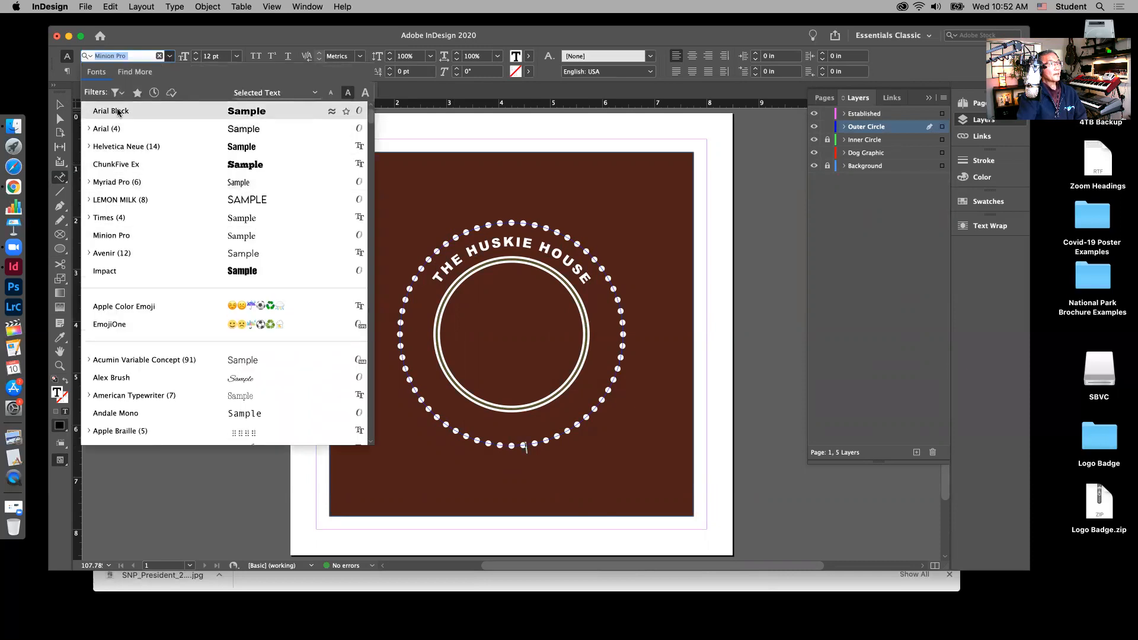
pyautogui.click(118, 112)
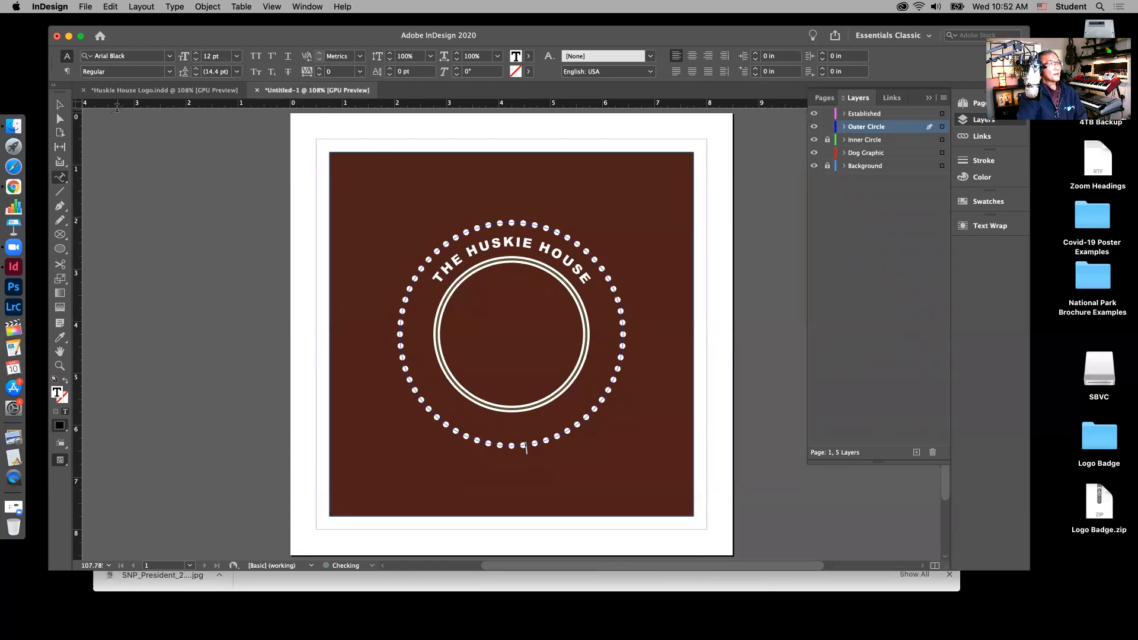
pyautogui.click(236, 58)
pyautogui.click(221, 168)
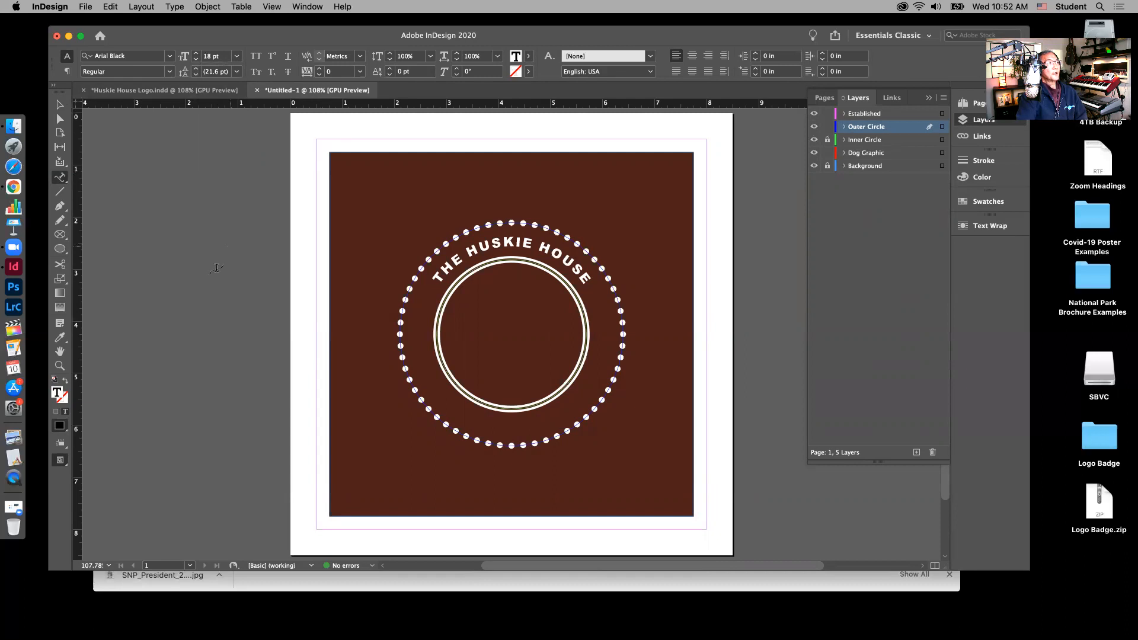
pyautogui.click(988, 201)
pyautogui.click(823, 261)
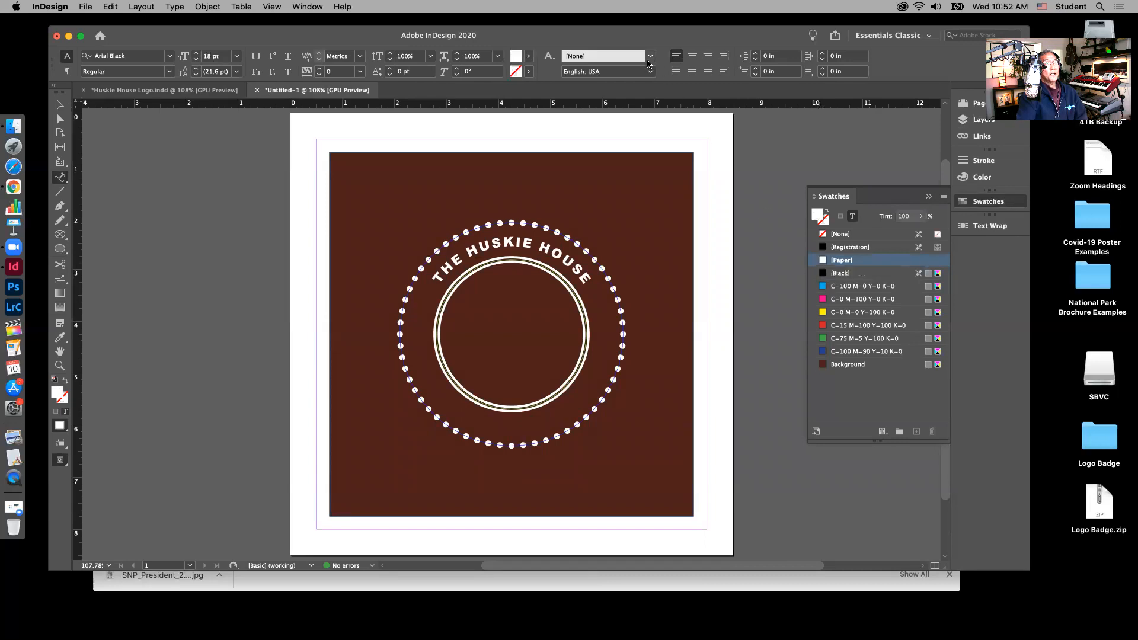
pyautogui.click(692, 57)
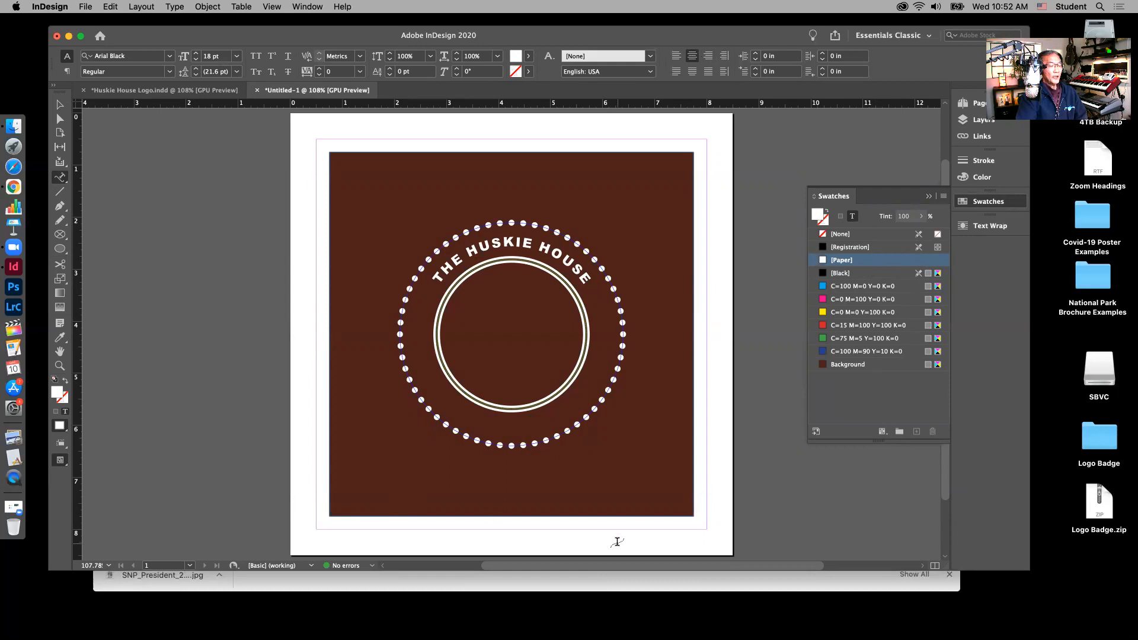
# Step: Try typing on the bottom of the dotted circle, undo the stray letter, and show the layers list
pyautogui.write('s')
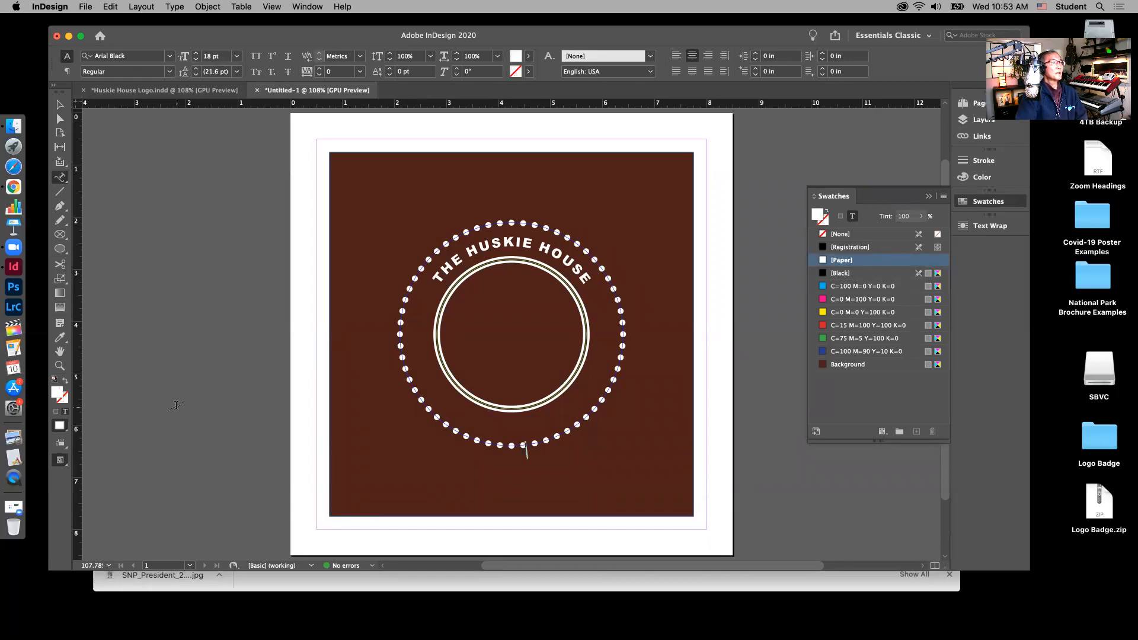
pyautogui.write('a')
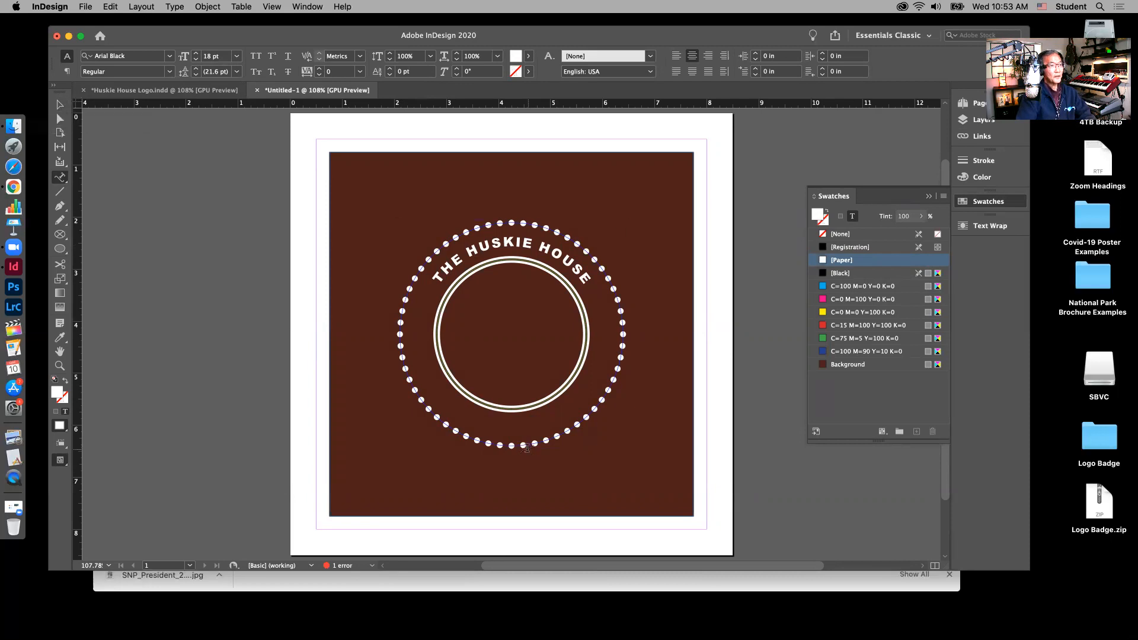
pyautogui.click(522, 443)
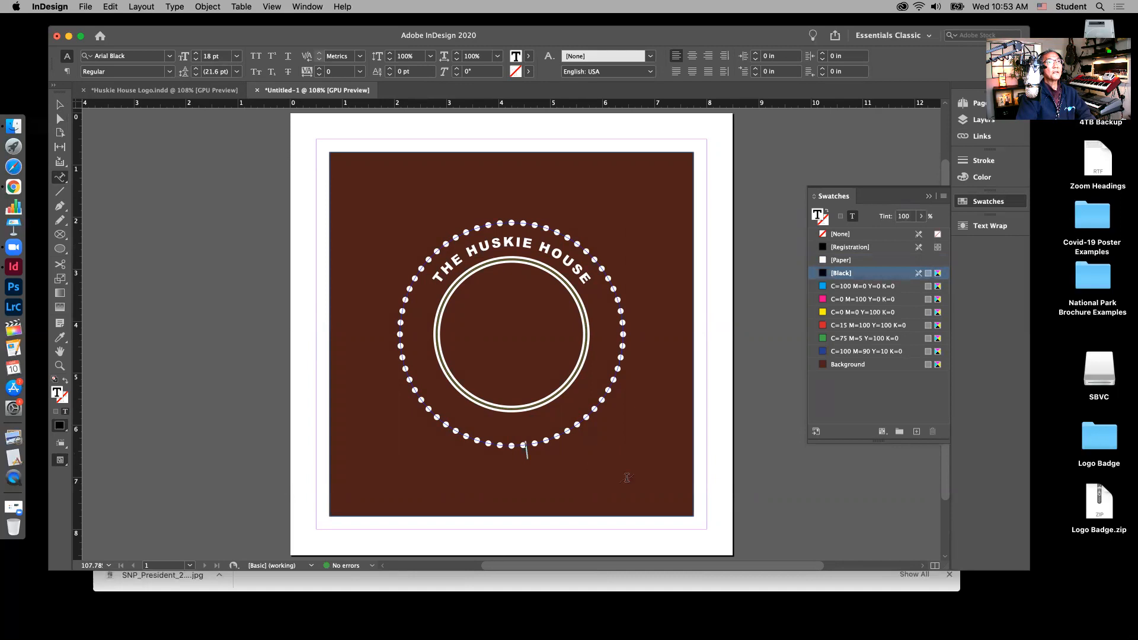
pyautogui.write('s')
pyautogui.press('super+z')
pyautogui.press('super+z')
pyautogui.press('super+z')
pyautogui.click(989, 123)
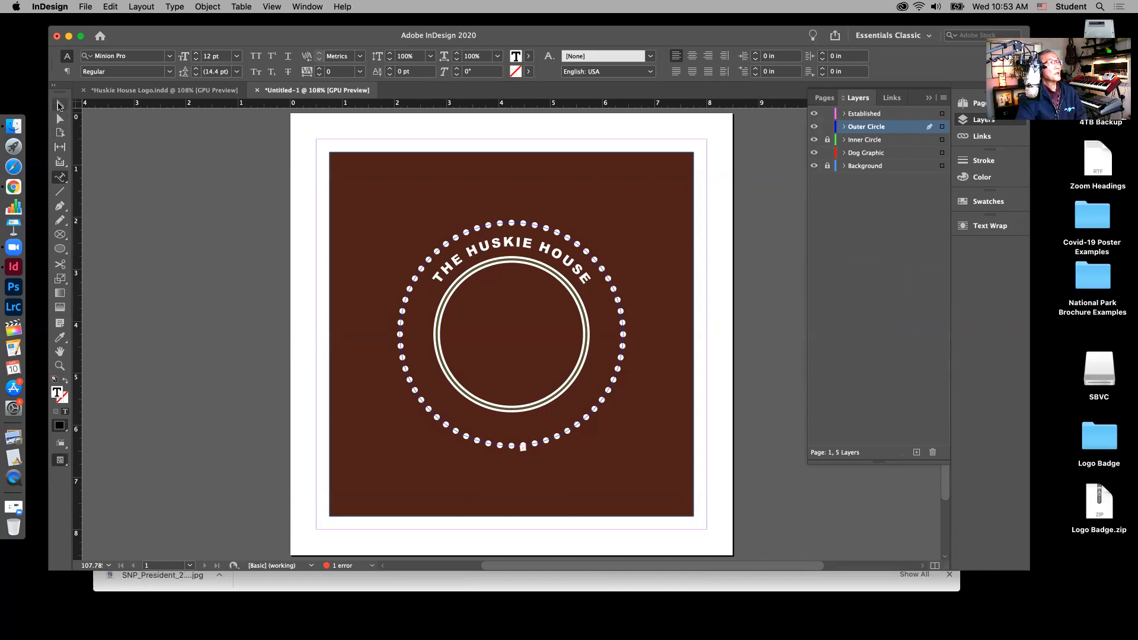
# Step: Leave Outer Circle unlocked and select the dotted outer circle with the Selection tool
pyautogui.click(59, 105)
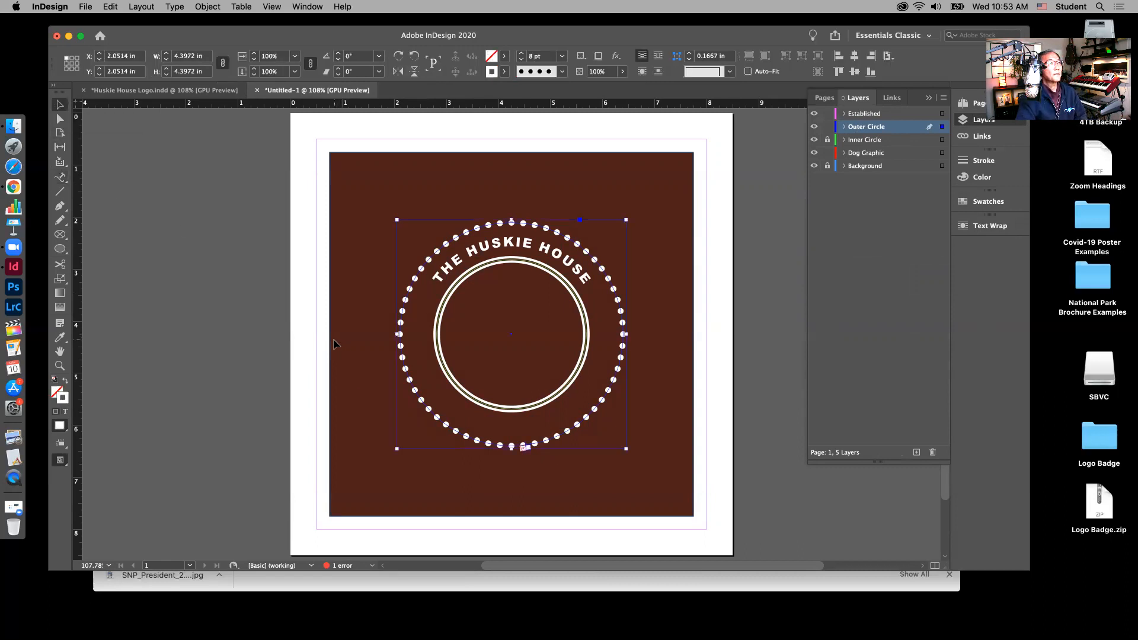
pyautogui.click(63, 178)
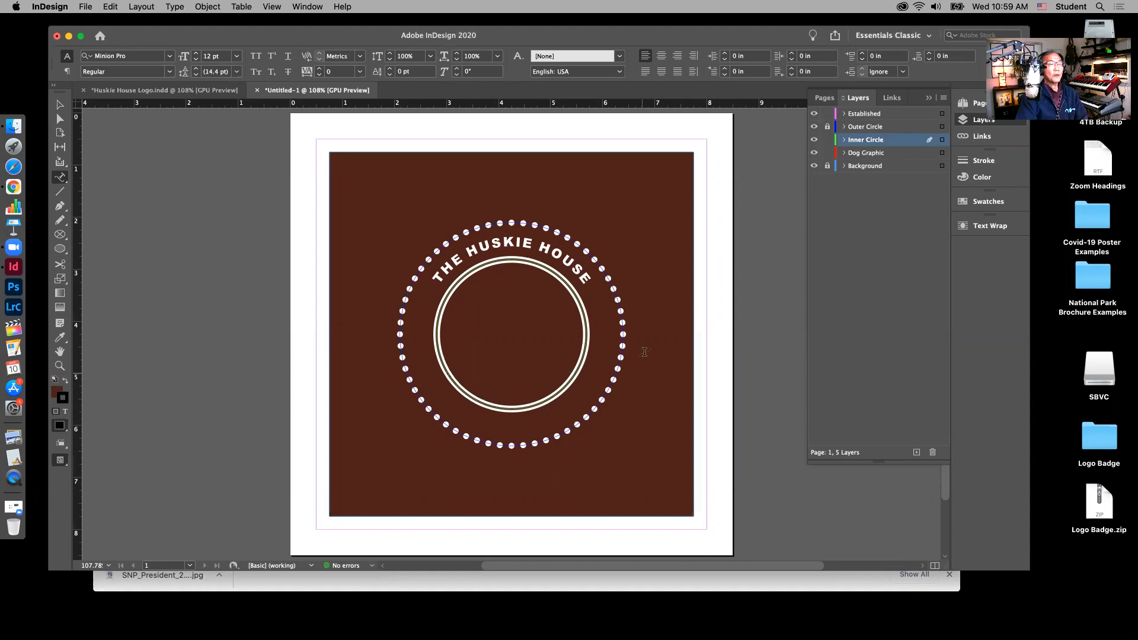
pyautogui.click(827, 128)
pyautogui.click(827, 127)
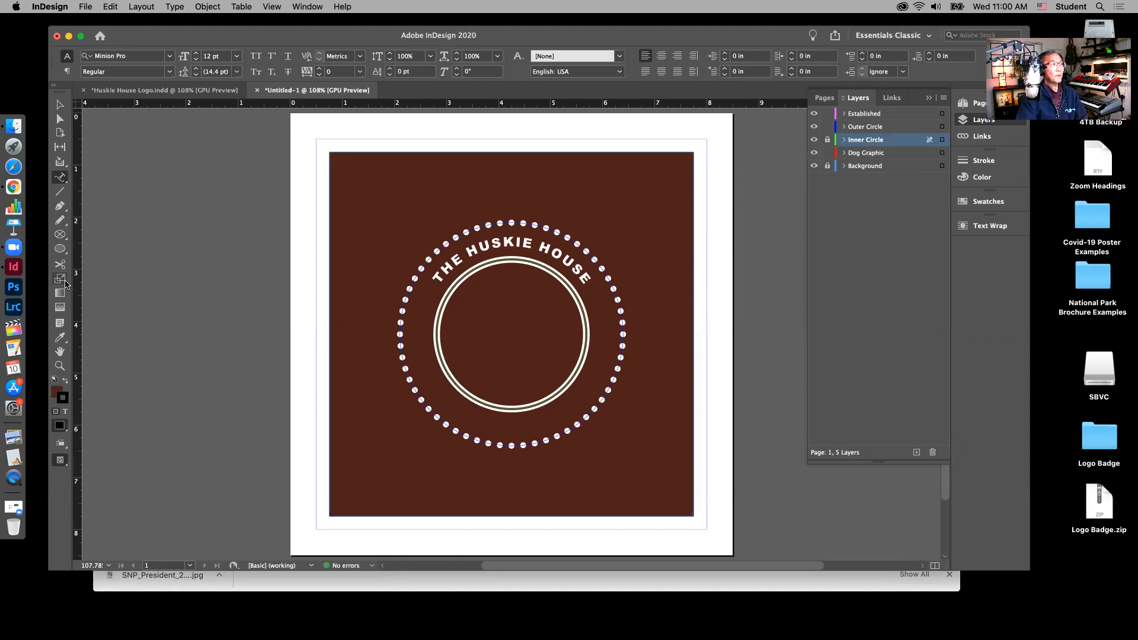
pyautogui.click(61, 178)
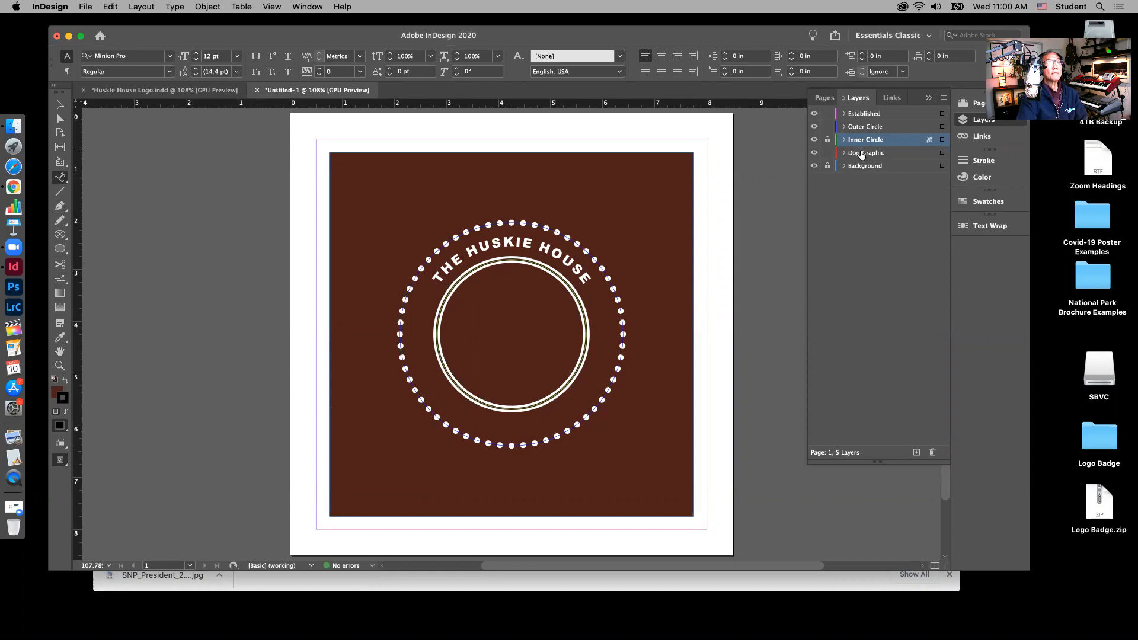
pyautogui.press('v')
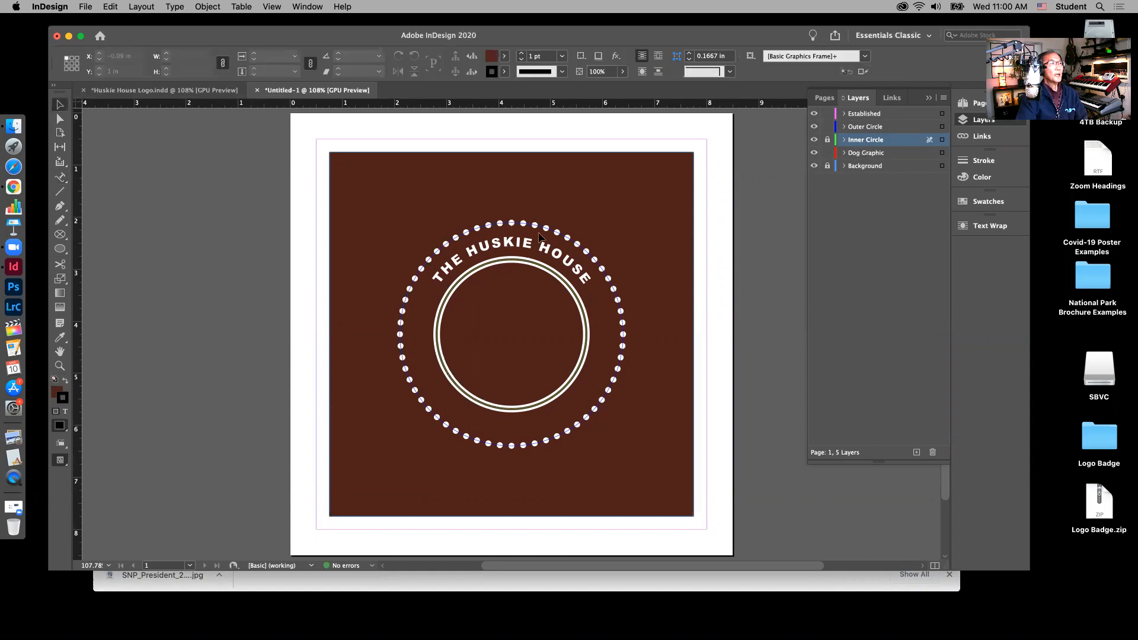
pyautogui.click(542, 228)
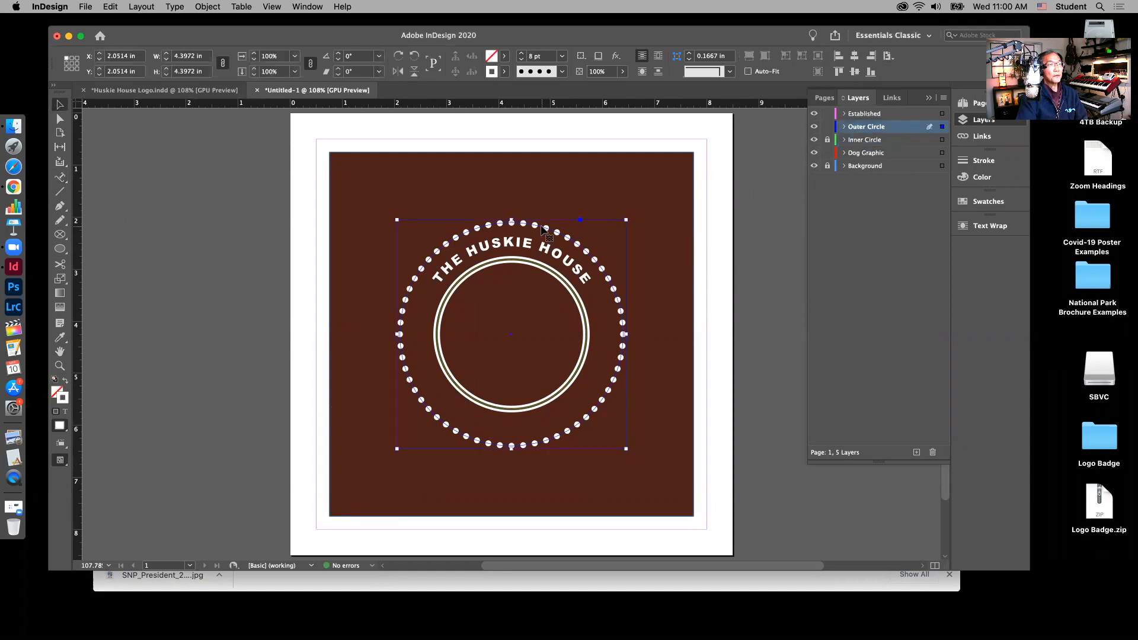
# Step: Start path text on the dotted circle in Arial Black 18 pt, white (Paper) fill, centred
pyautogui.click(60, 178)
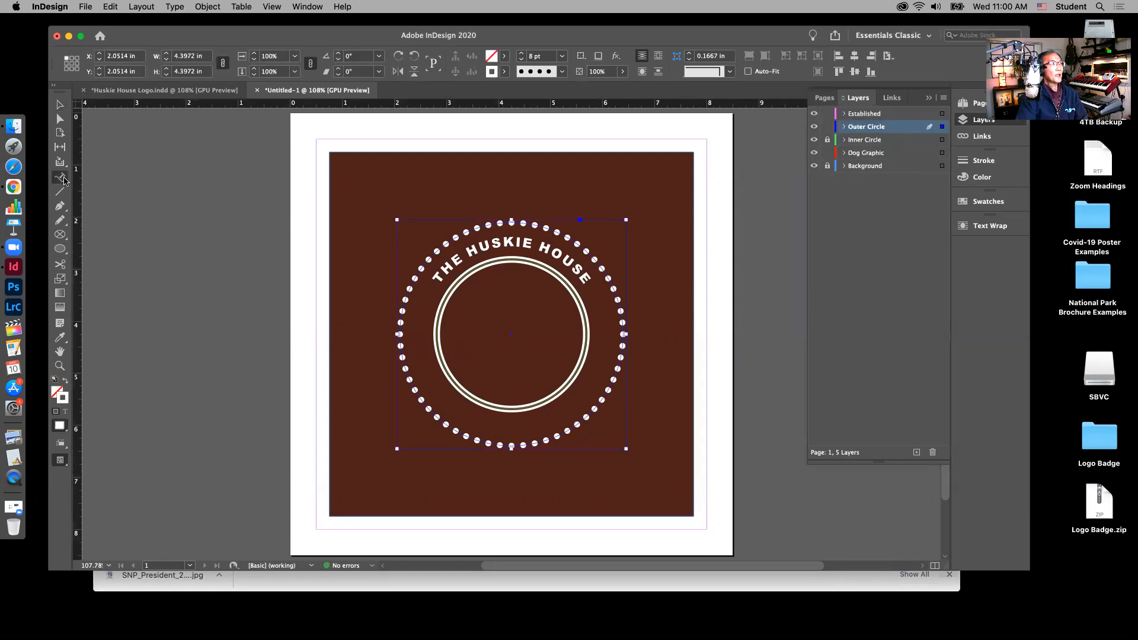
pyautogui.click(534, 443)
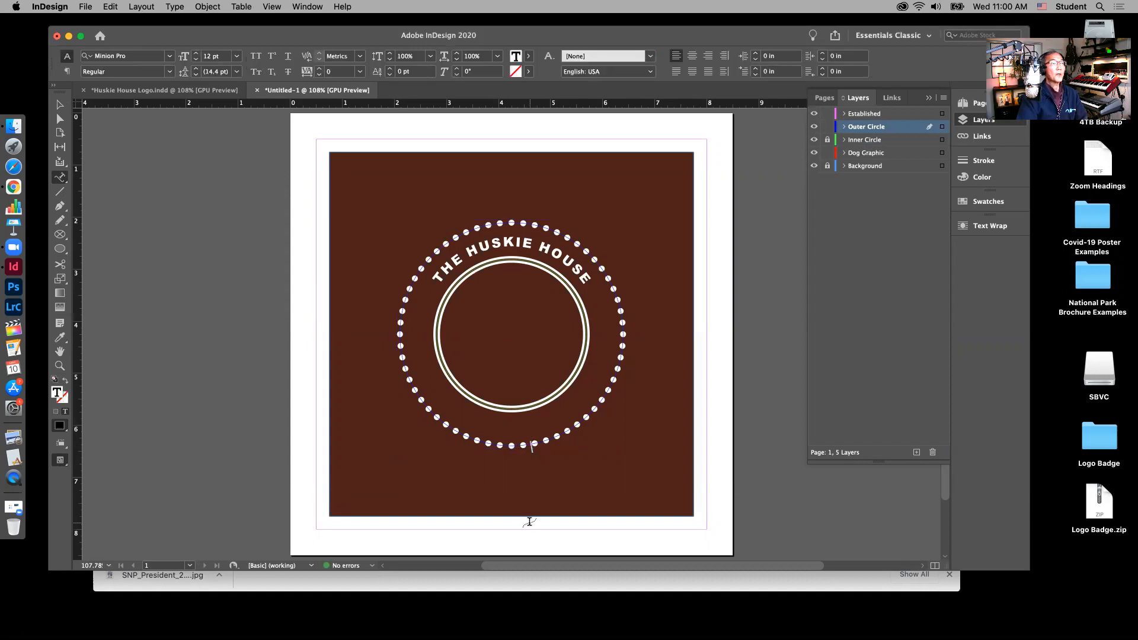
pyautogui.click(170, 56)
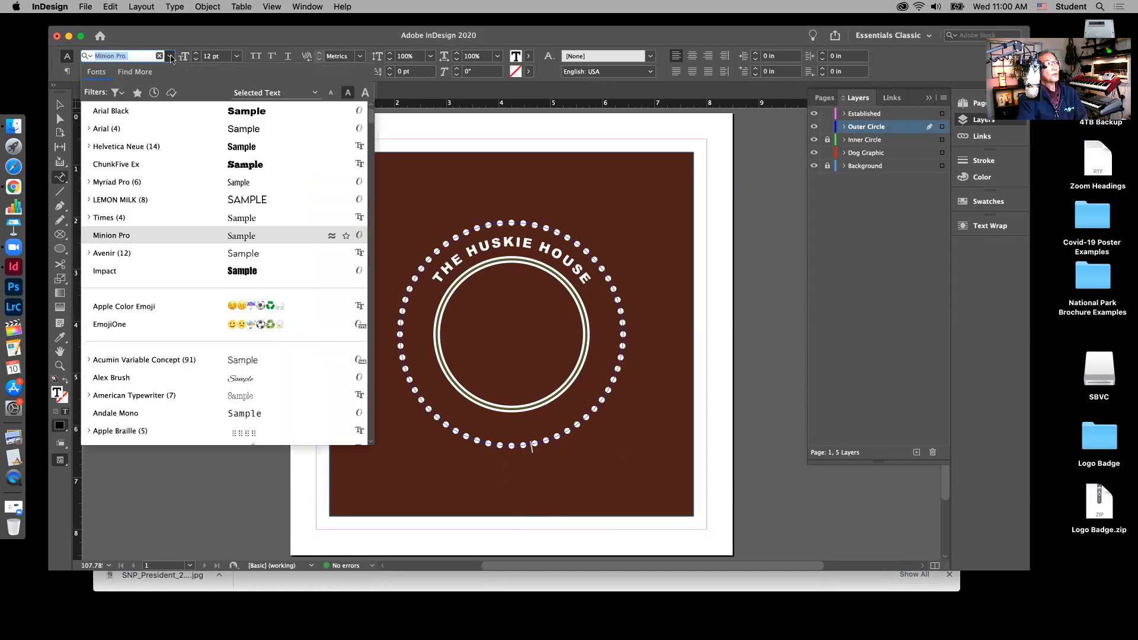
pyautogui.click(127, 111)
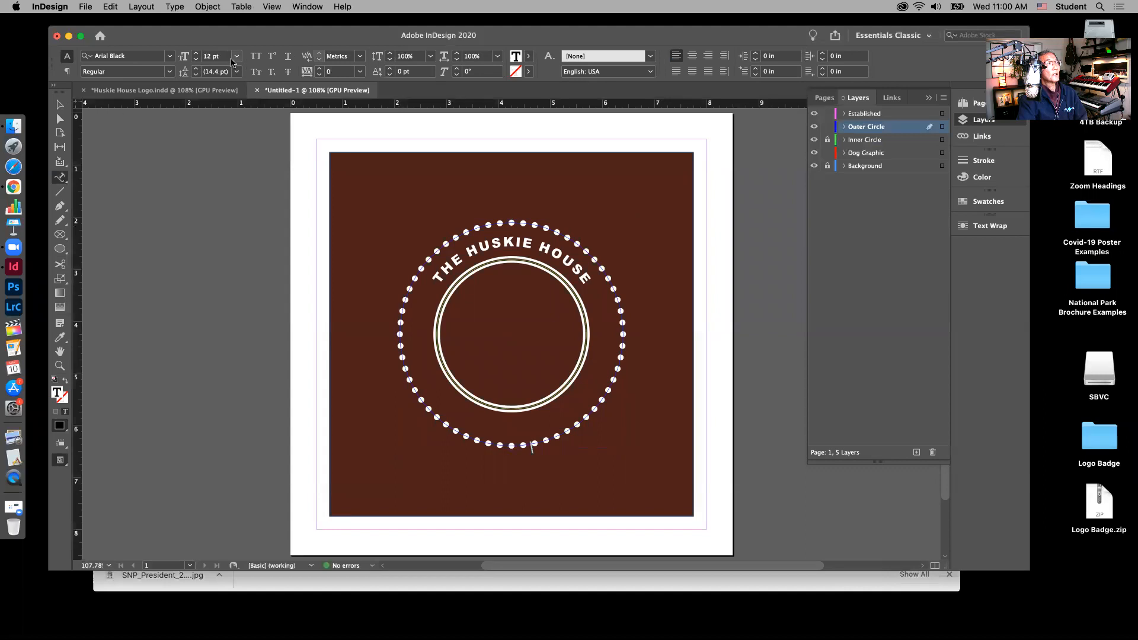
pyautogui.click(237, 56)
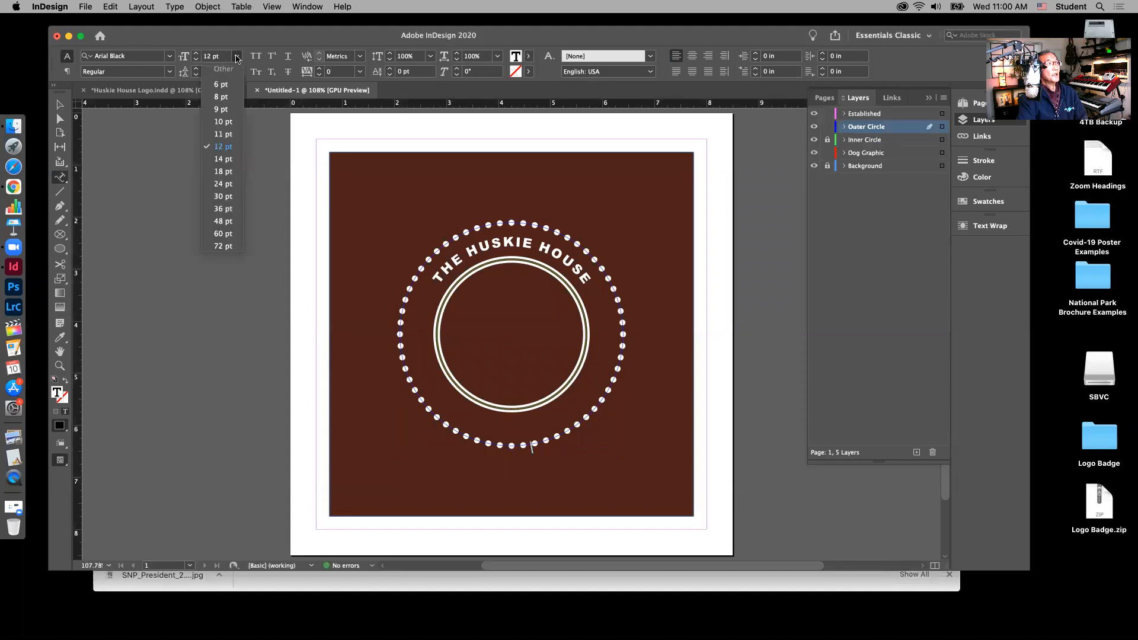
pyautogui.click(221, 171)
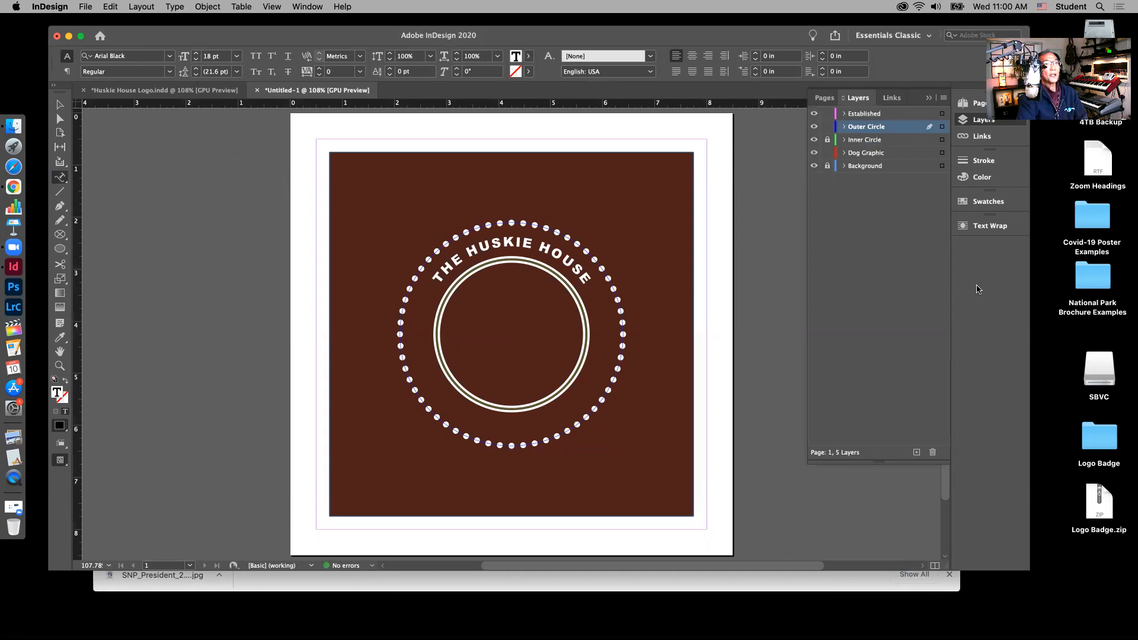
pyautogui.click(988, 201)
pyautogui.click(849, 261)
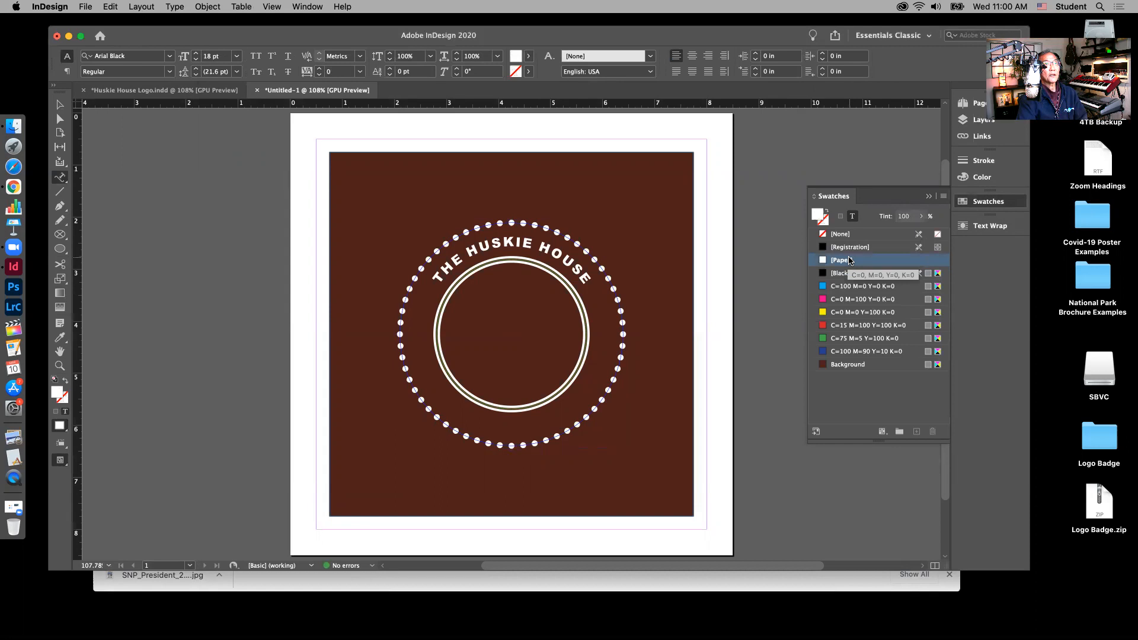
pyautogui.click(692, 57)
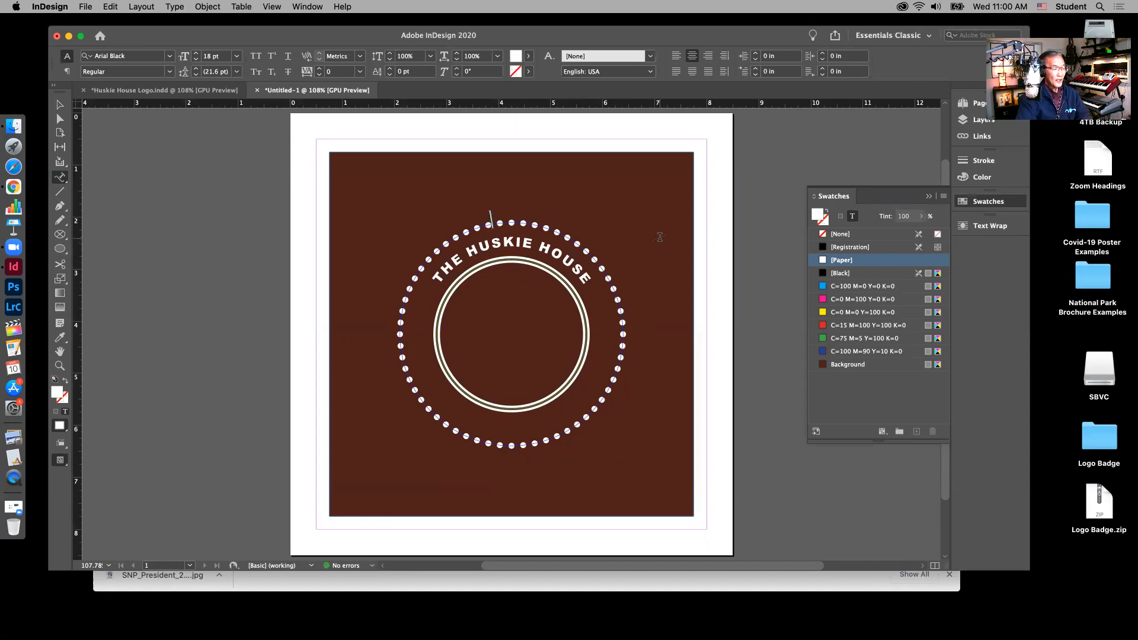
# Step: Type 'LOCAL BAR & GRILL' along the circle, correcting the mistyped letters
pyautogui.write('L')
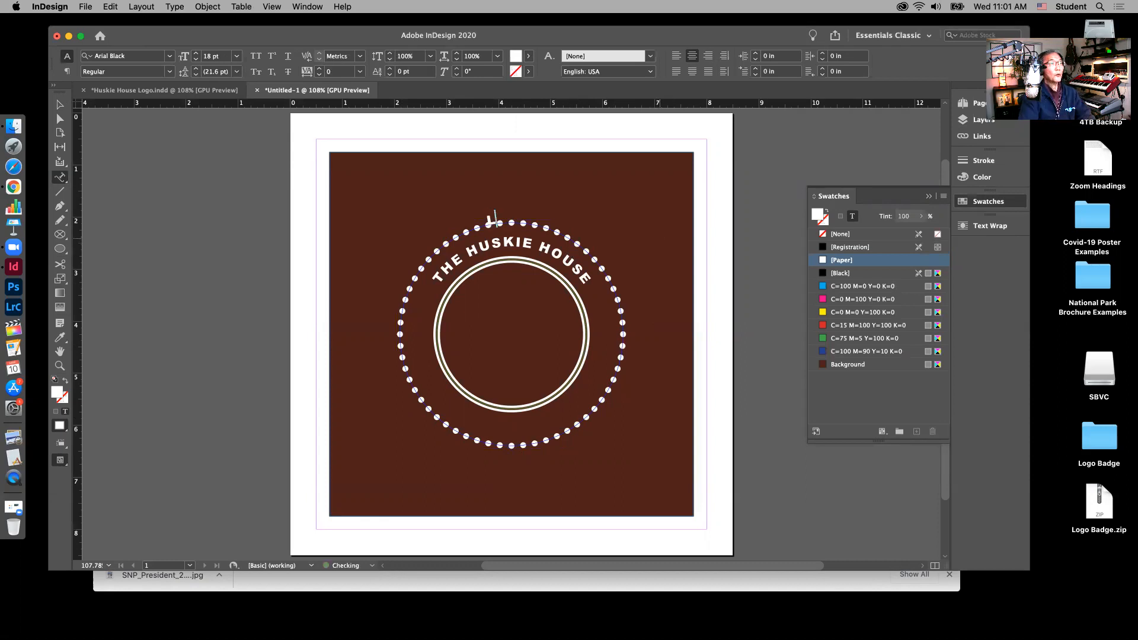
pyautogui.write('OCAL BAR')
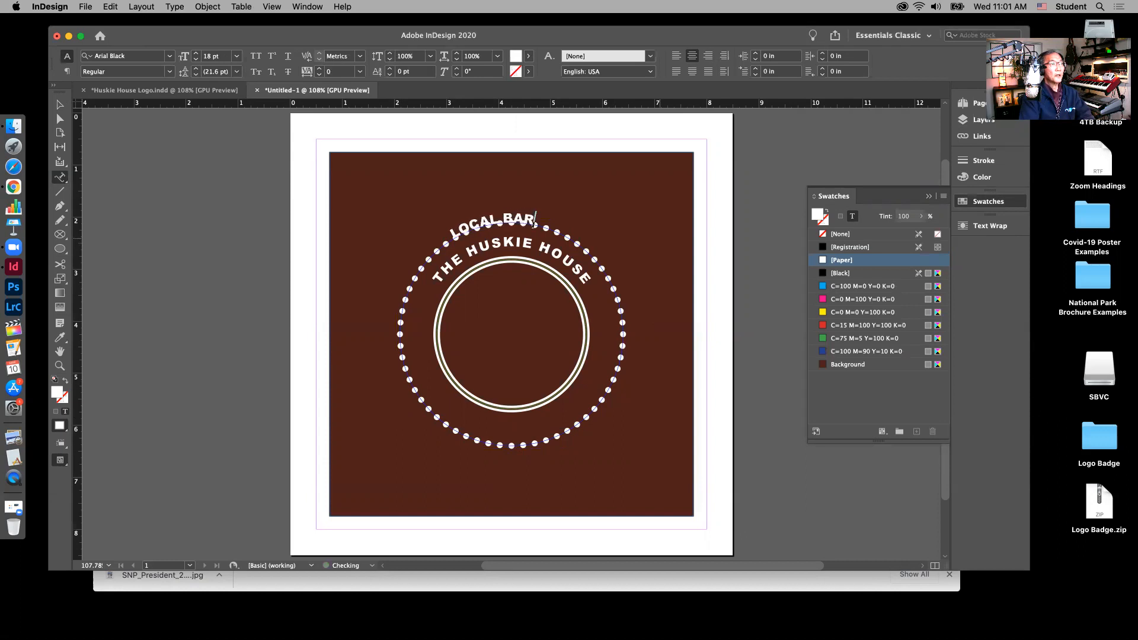
pyautogui.write(' & PR')
pyautogui.press('BackSpace')
pyautogui.press('BackSpace')
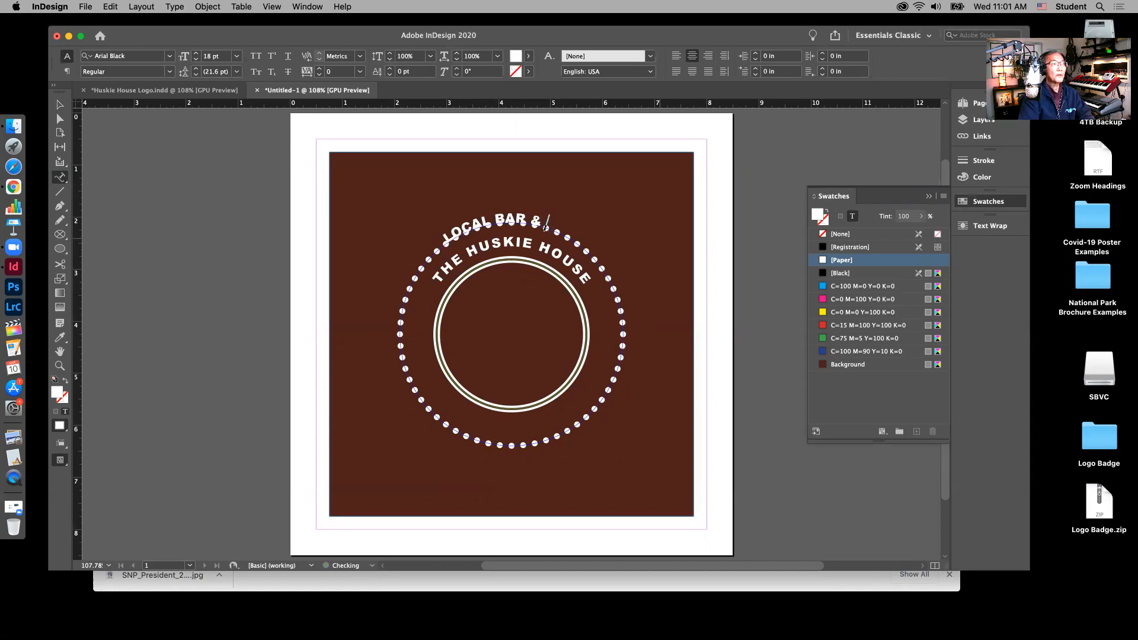
pyautogui.write('GRILL')
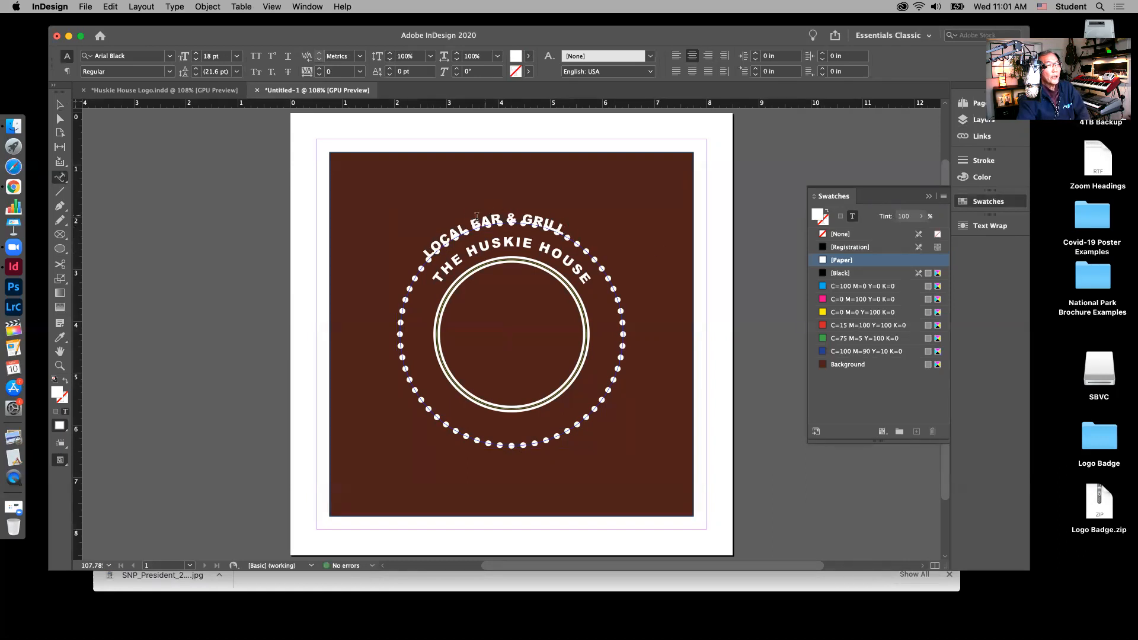
pyautogui.click(60, 105)
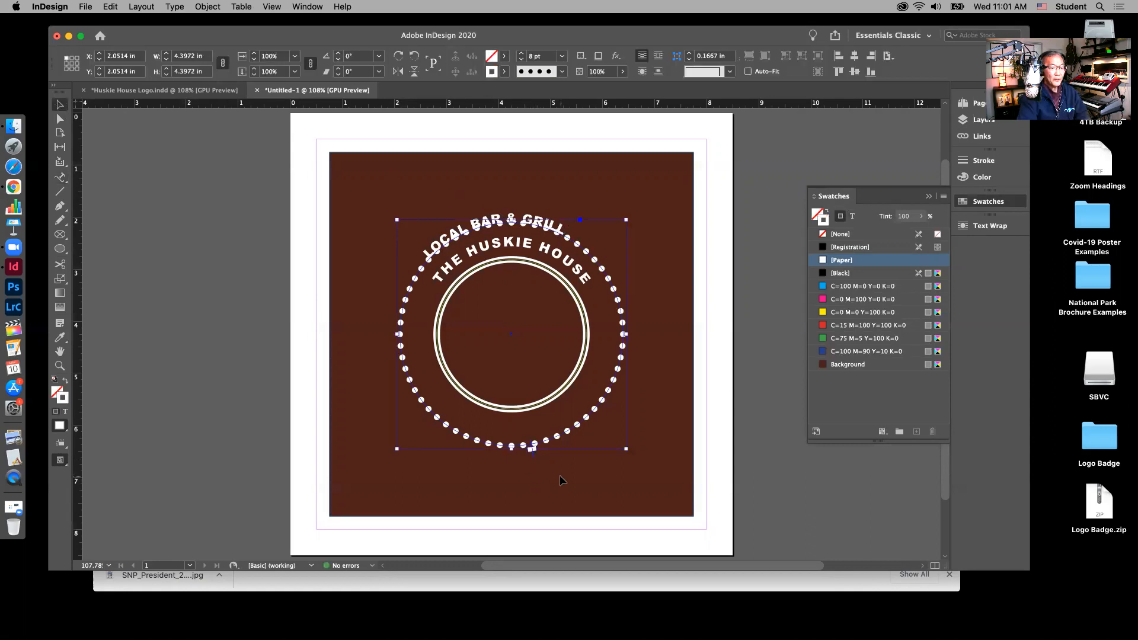
pyautogui.press('super+2')
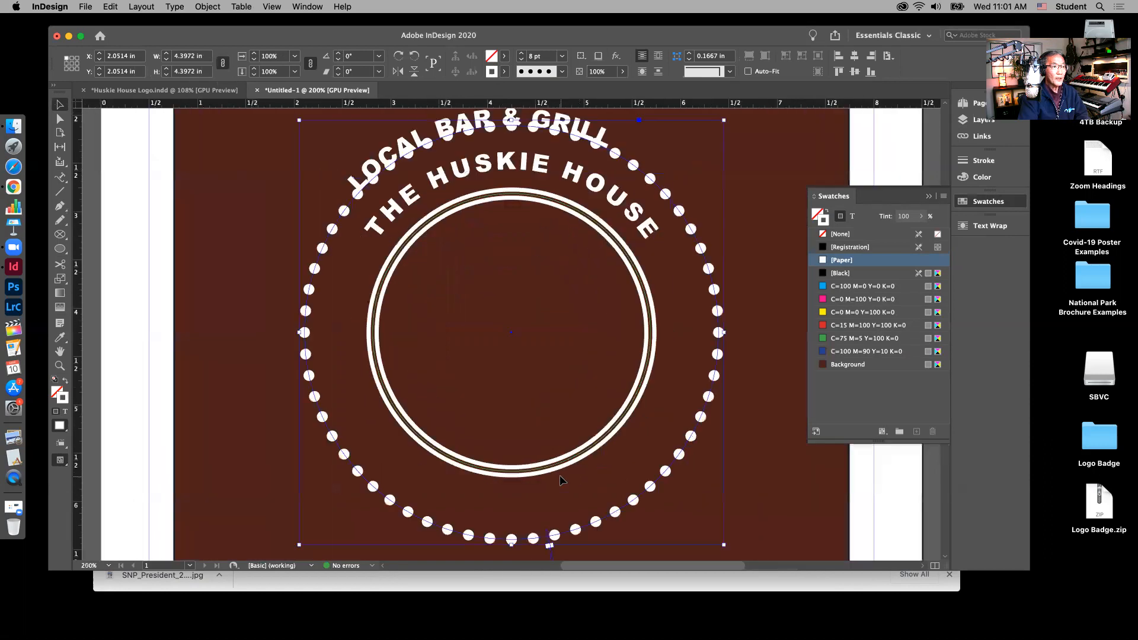
pyautogui.scroll(-5, 733, 521)
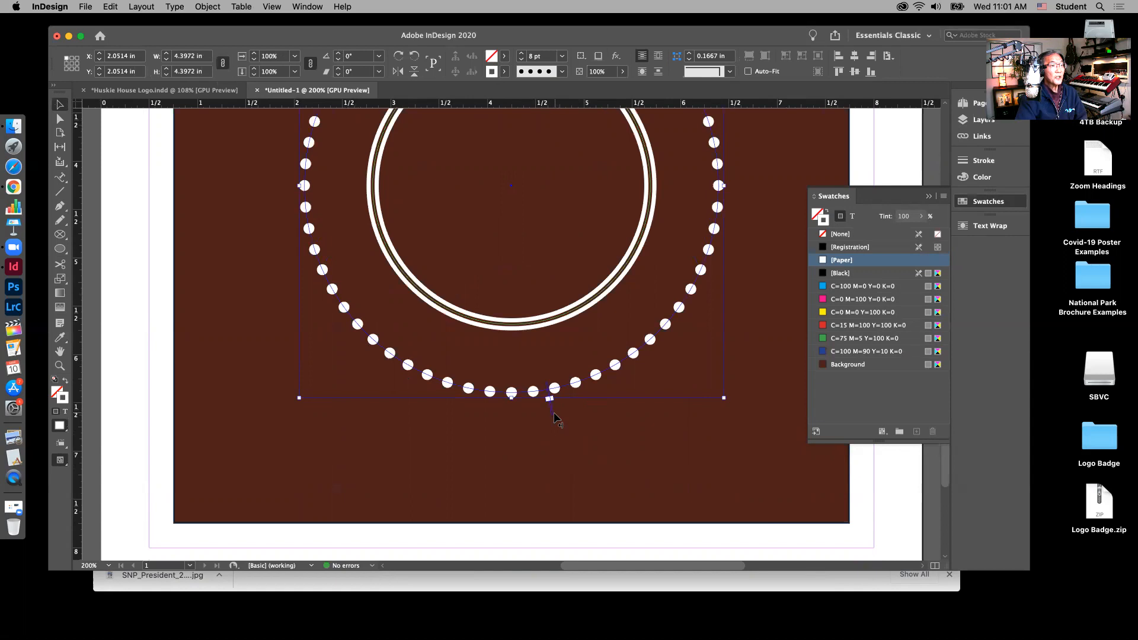
pyautogui.moveTo(555, 412); pyautogui.dragTo(569, 412)
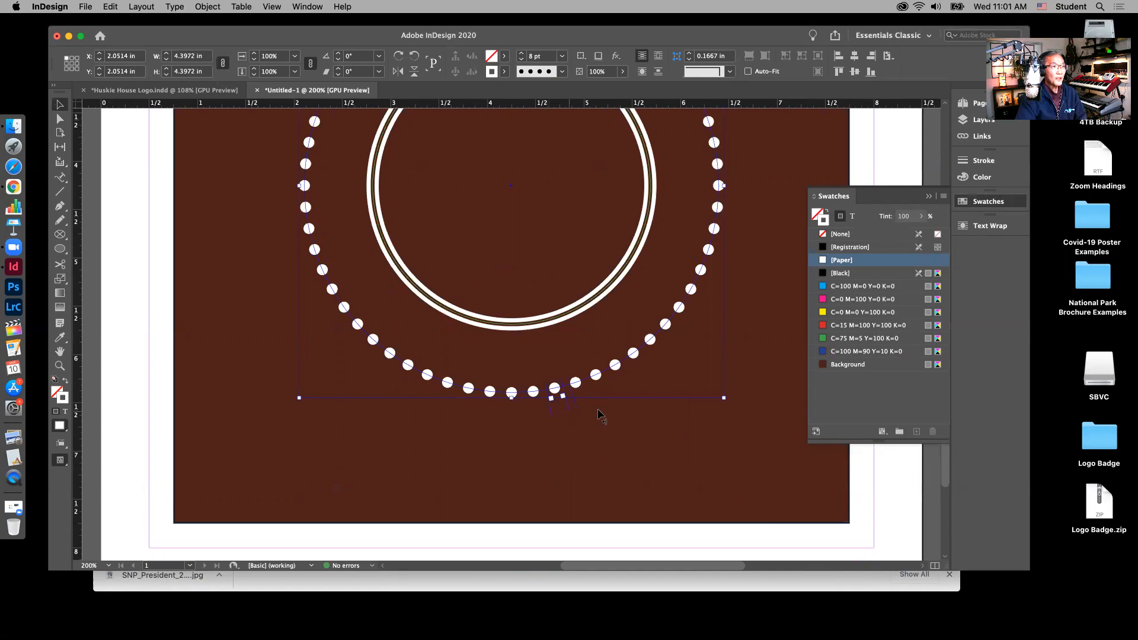
pyautogui.moveTo(773, 250); pyautogui.dragTo(773, 204)
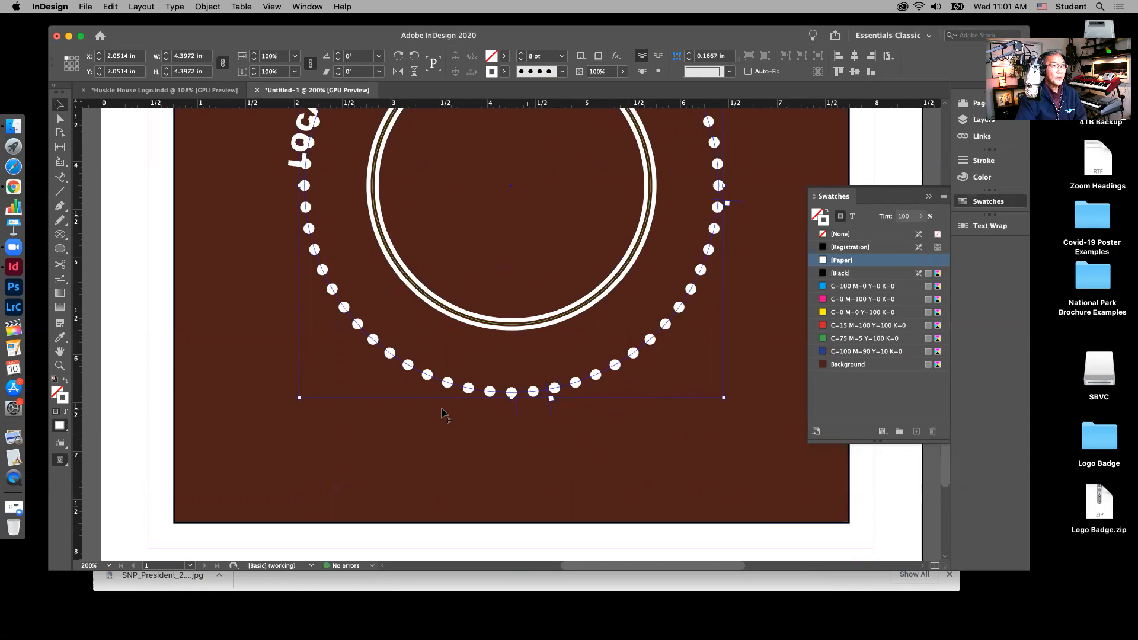
pyautogui.press('super+z')
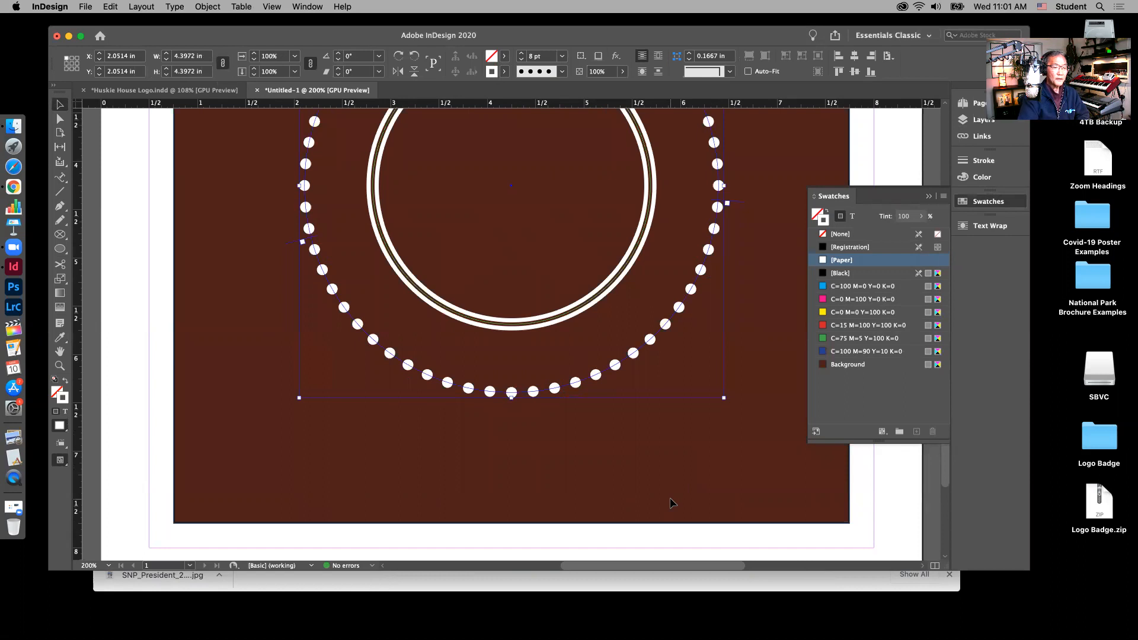
pyautogui.press('super+minus')
pyautogui.press('super+minus')
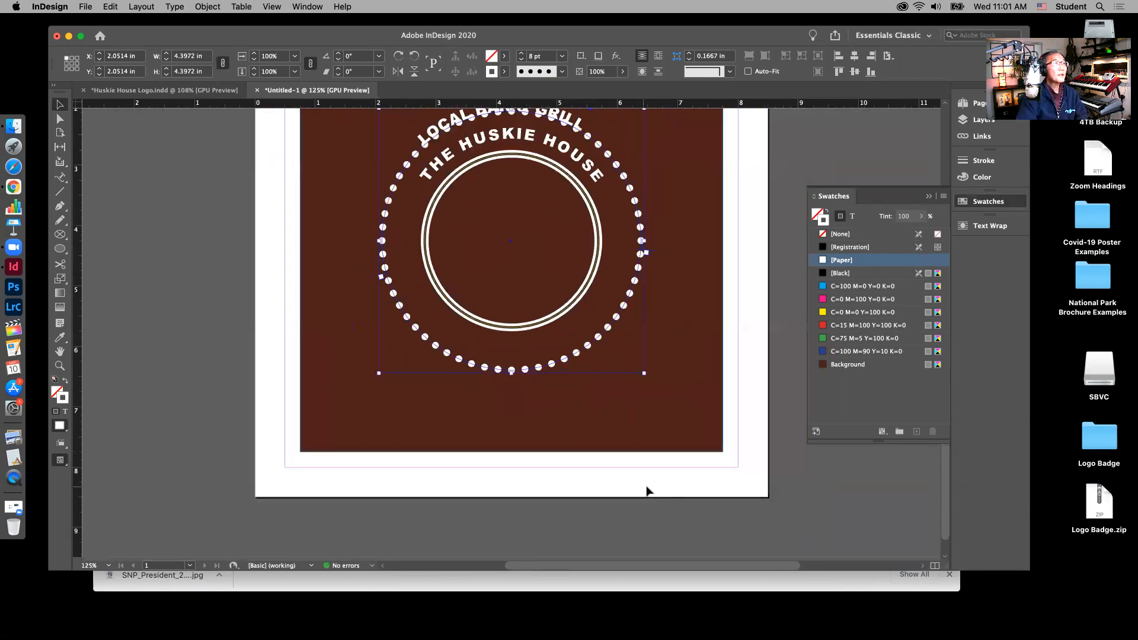
pyautogui.scroll(3, 668, 543)
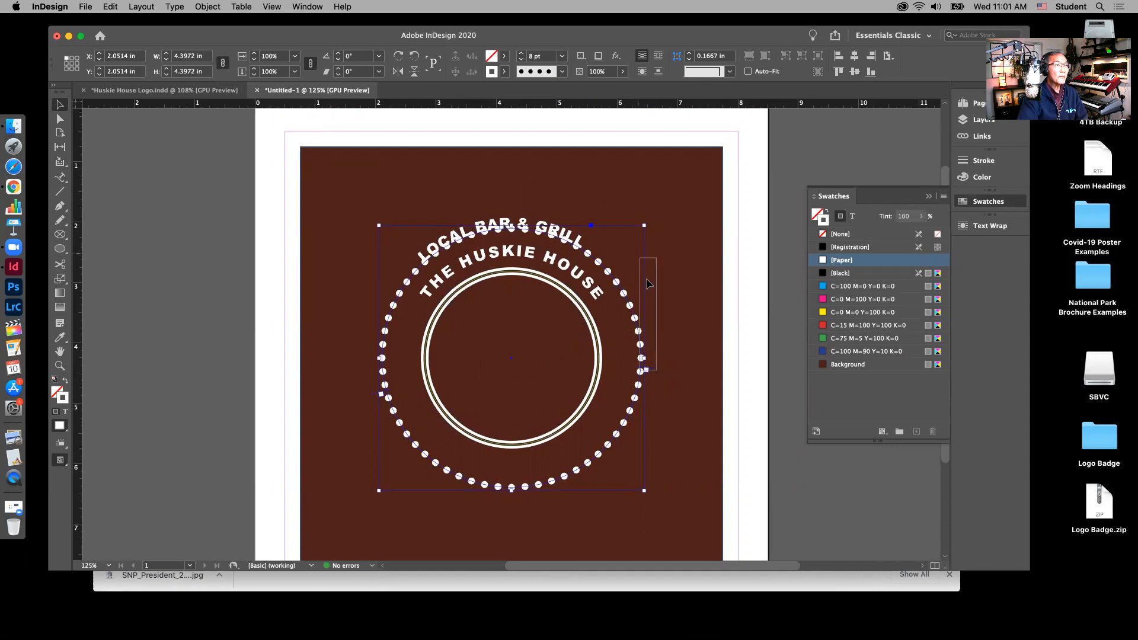
# Step: Drag the path-text brackets to move LOCAL BAR & GRILL to the bottom of the dotted circle
pyautogui.click(683, 364)
pyautogui.click(643, 370)
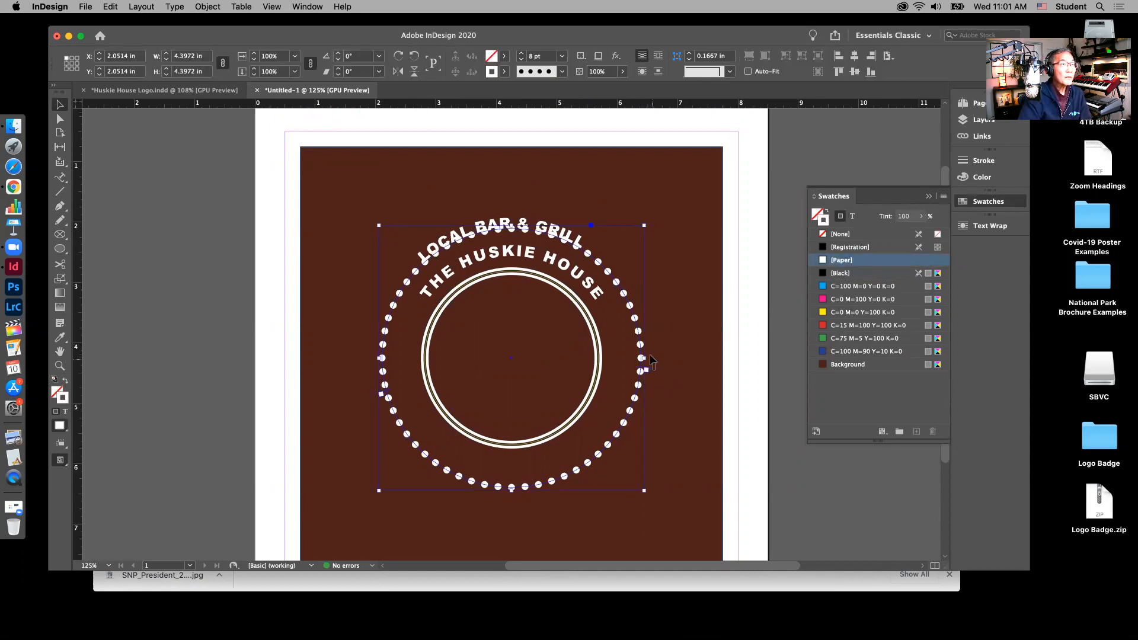
pyautogui.moveTo(653, 370); pyautogui.dragTo(598, 246)
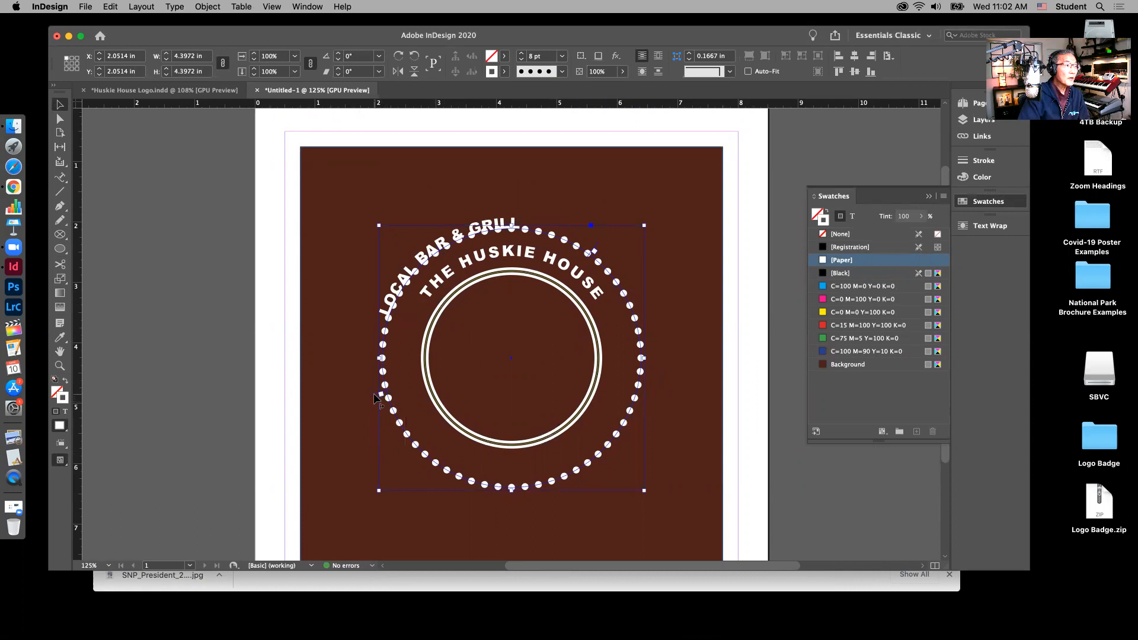
pyautogui.moveTo(667, 377); pyautogui.dragTo(669, 360)
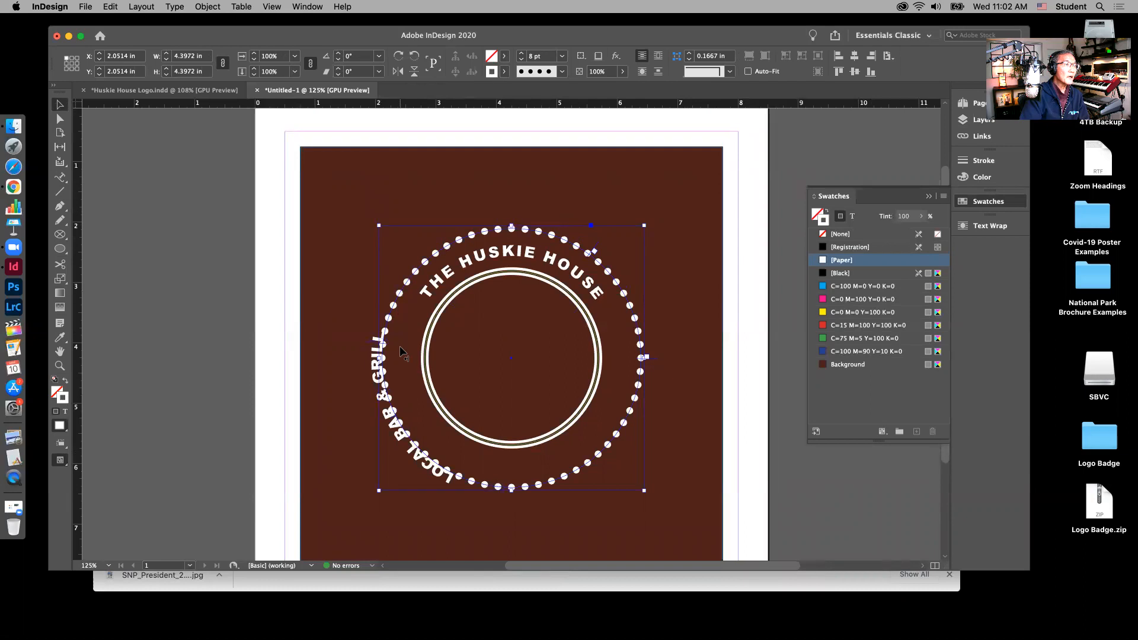
pyautogui.moveTo(403, 358); pyautogui.dragTo(403, 356)
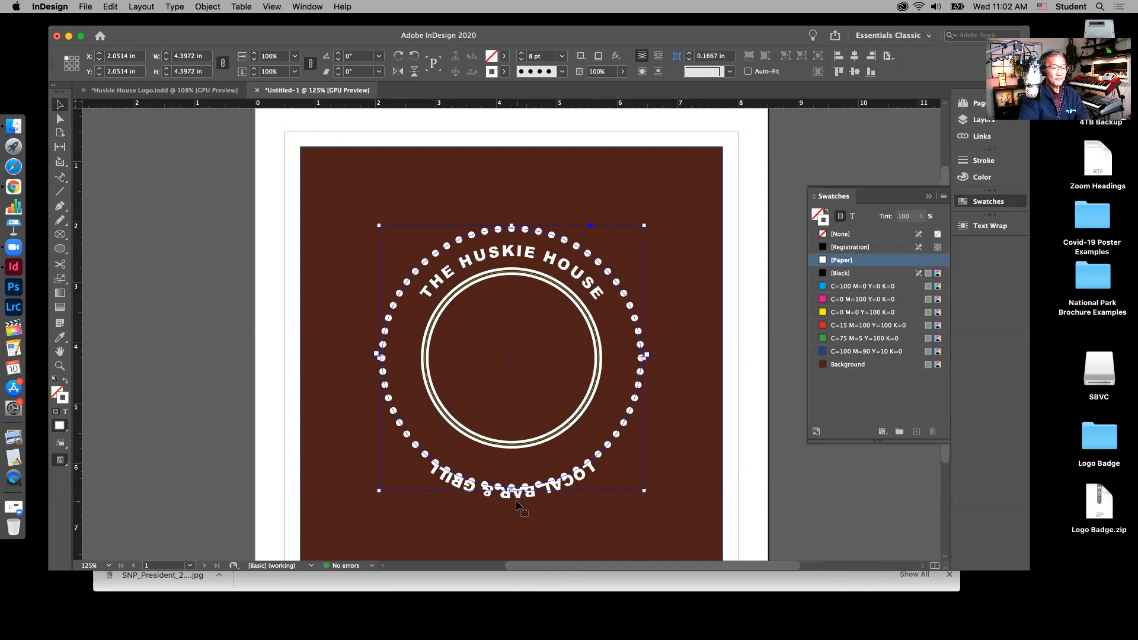
# Step: Flip LOCAL BAR & GRILL across its path so it reads upright along the bottom
pyautogui.press('super+equal')
pyautogui.press('super+equal')
pyautogui.press('super+equal')
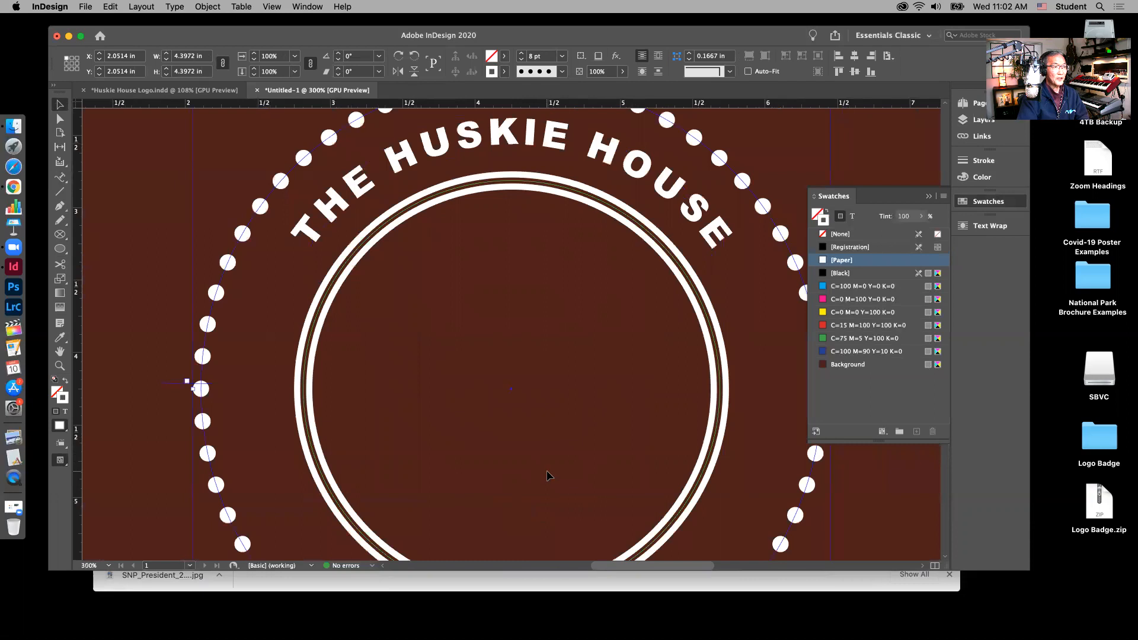
pyautogui.scroll(-10, 549, 480)
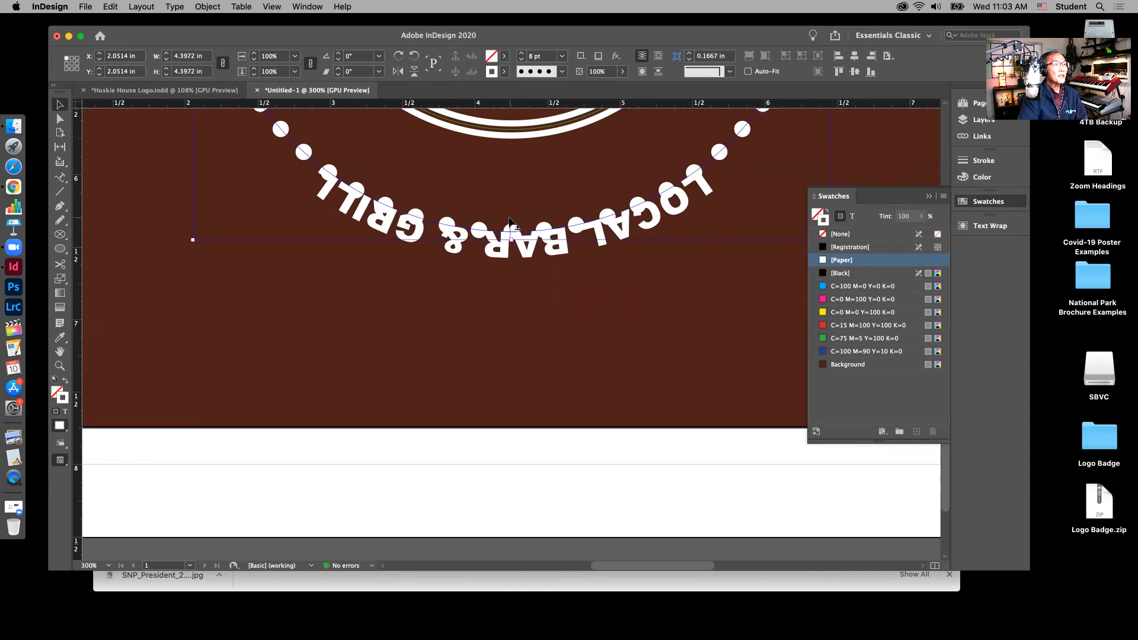
pyautogui.moveTo(510, 224); pyautogui.dragTo(513, 240)
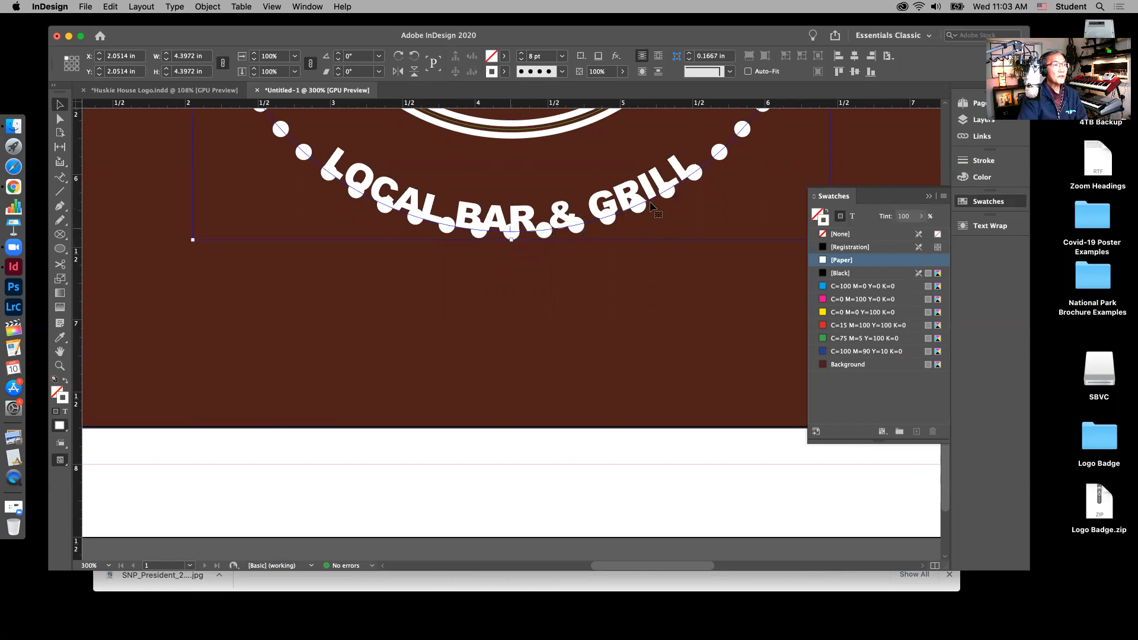
pyautogui.click(511, 256)
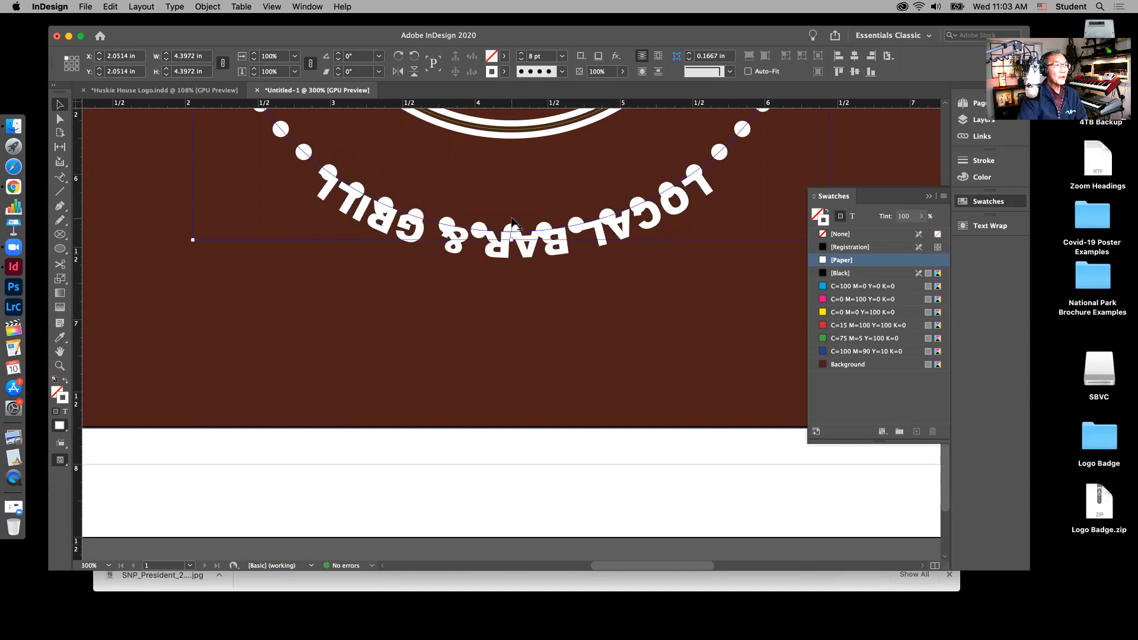
pyautogui.click(511, 223)
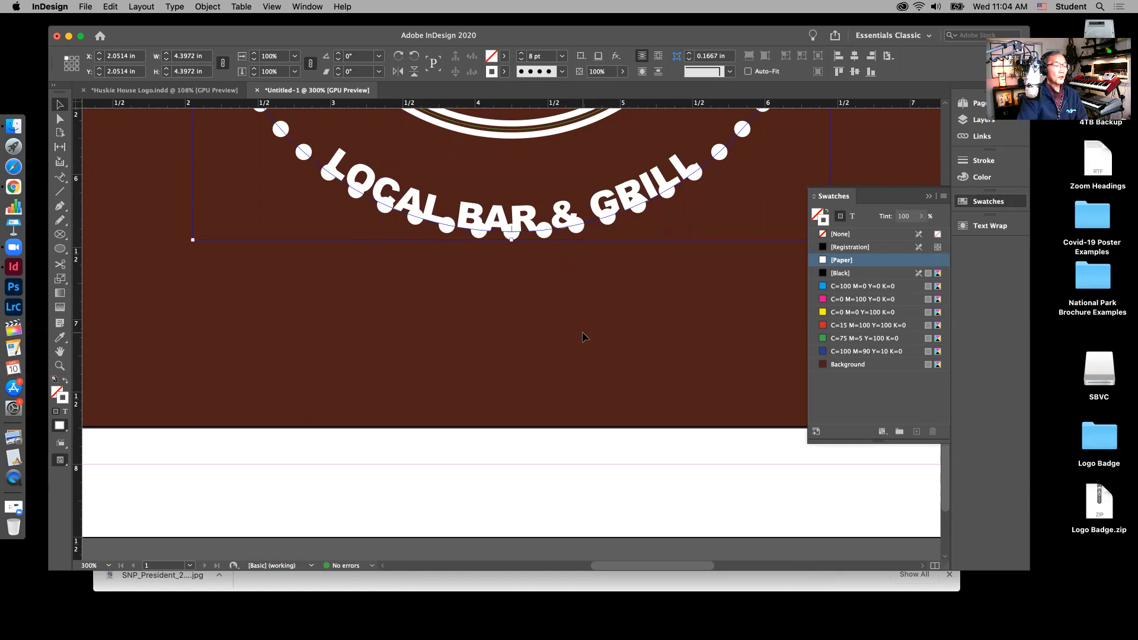
pyautogui.press('super+0')
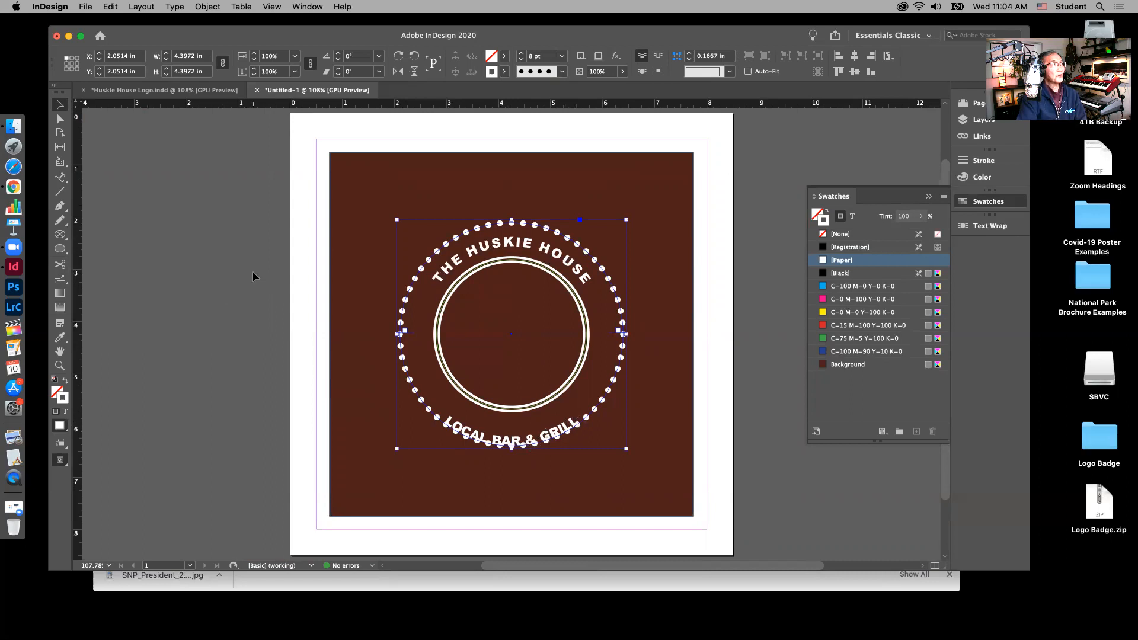
# Step: Give LOCAL BAR & GRILL an 18 pt baseline shift so it sits inside the circle's bottom
pyautogui.click(60, 177)
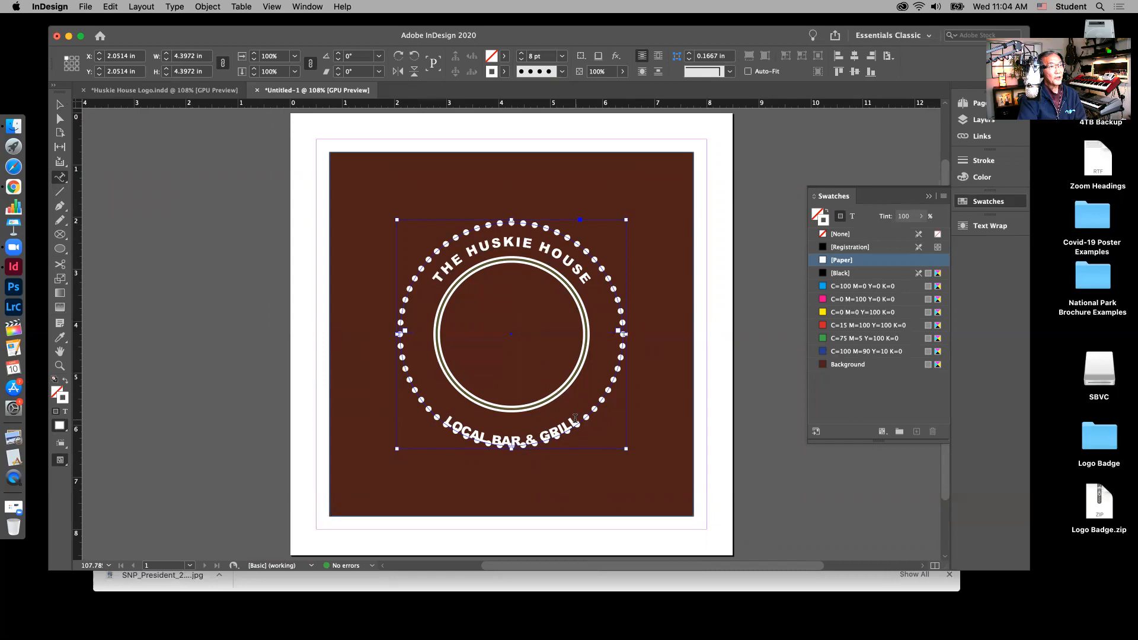
pyautogui.moveTo(576, 420); pyautogui.dragTo(444, 418)
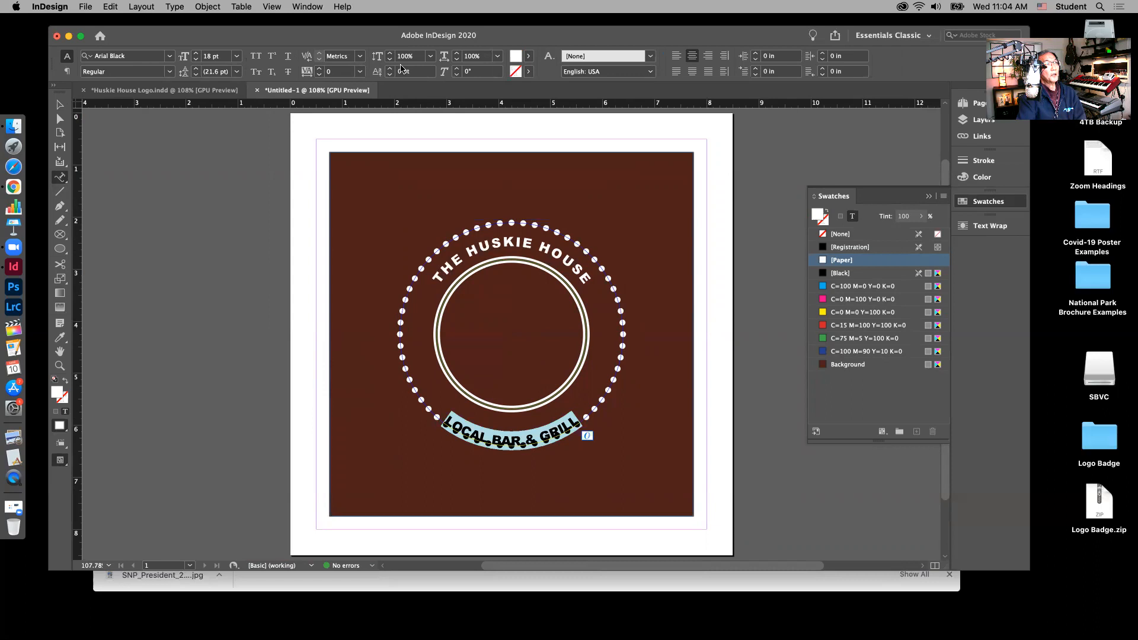
pyautogui.click(403, 71)
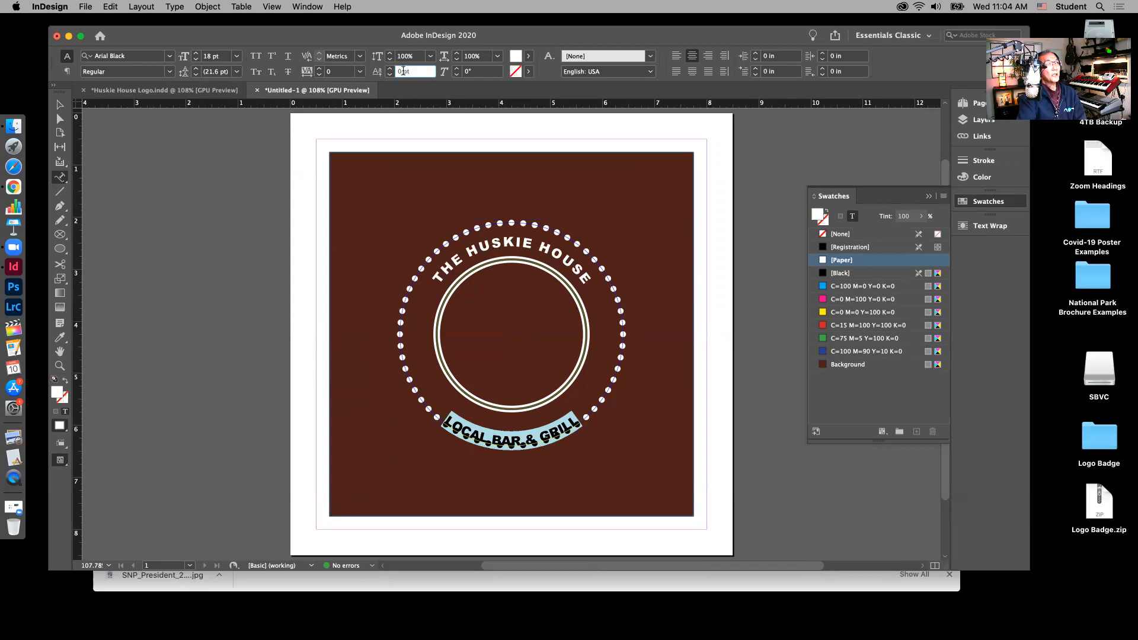
pyautogui.write('18')
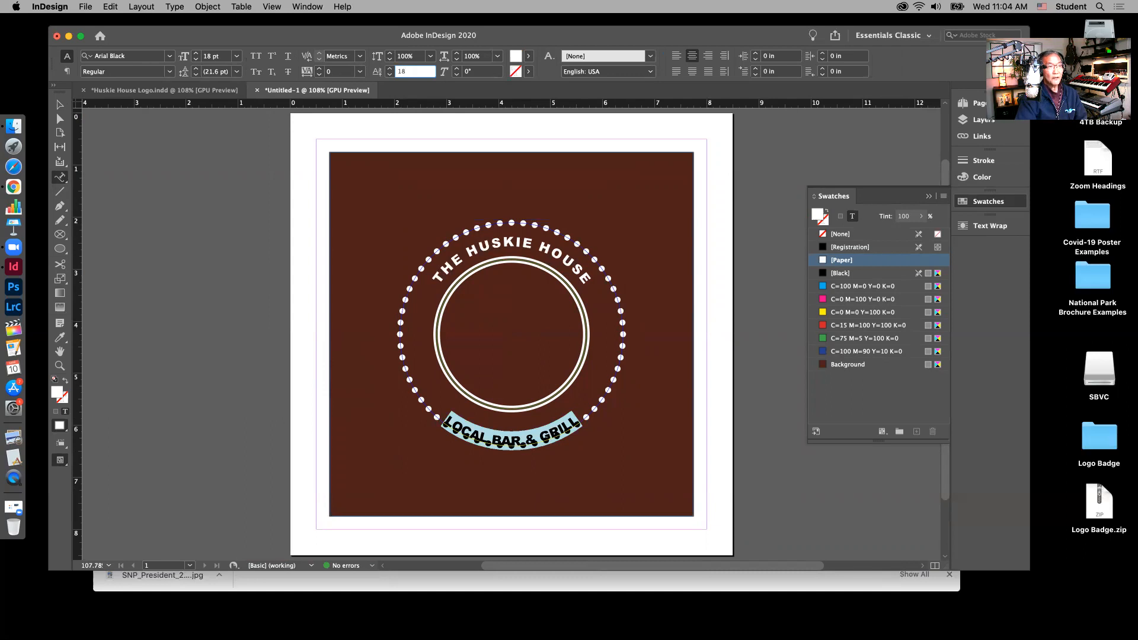
pyautogui.press('Return')
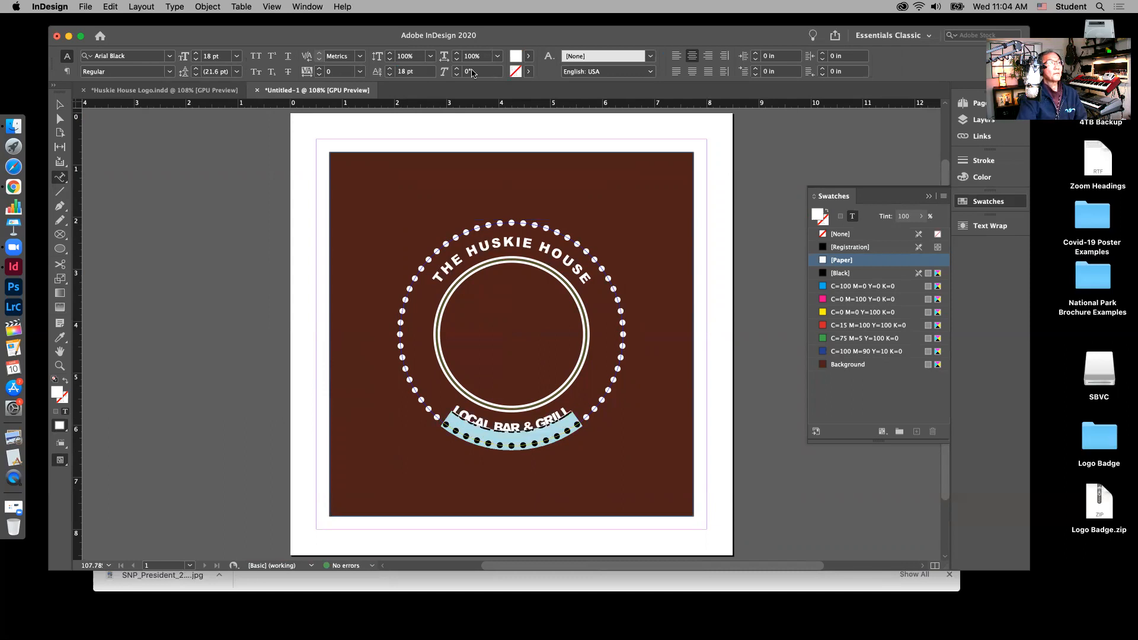
pyautogui.click(678, 340)
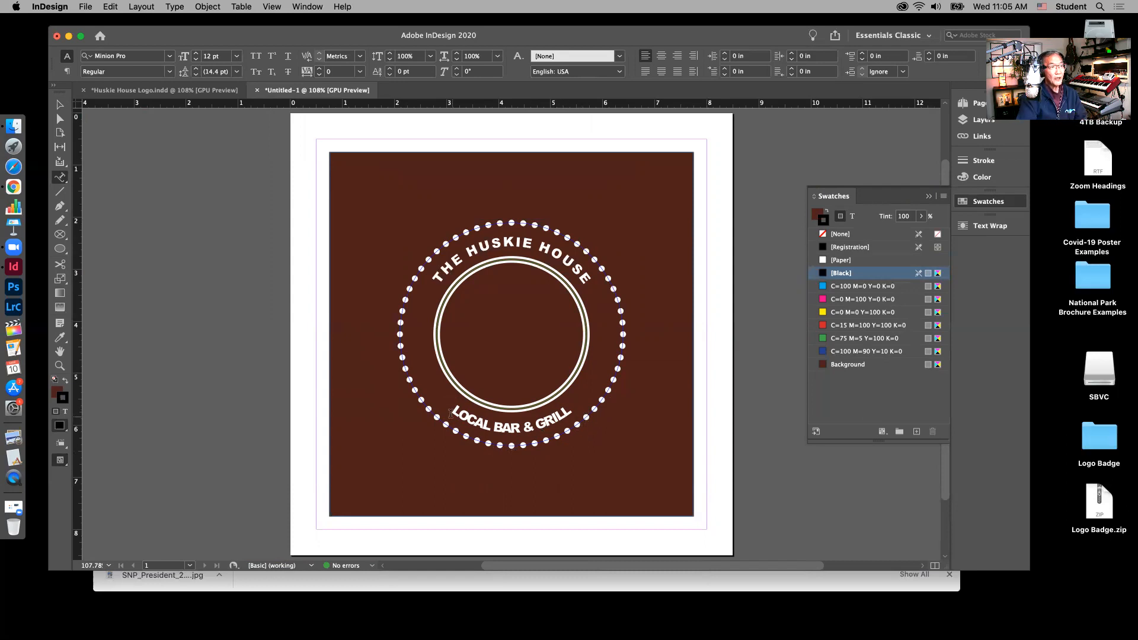
pyautogui.click(569, 410)
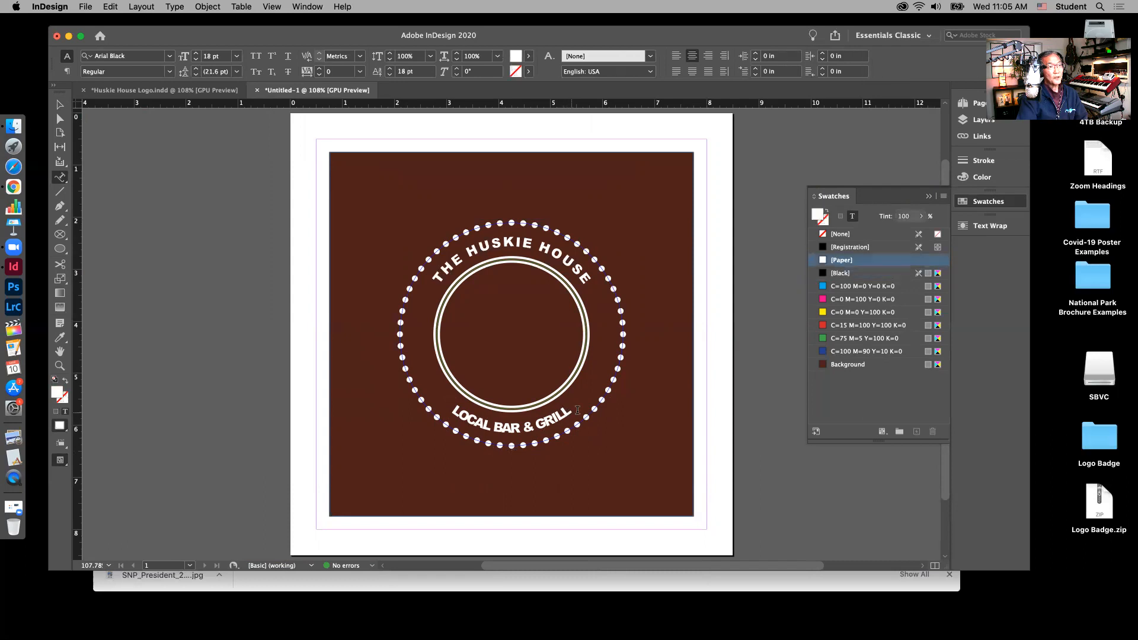
# Step: Spread out LOCAL BAR & GRILL's letters by setting its tracking to 200
pyautogui.moveTo(449, 415); pyautogui.dragTo(578, 416)
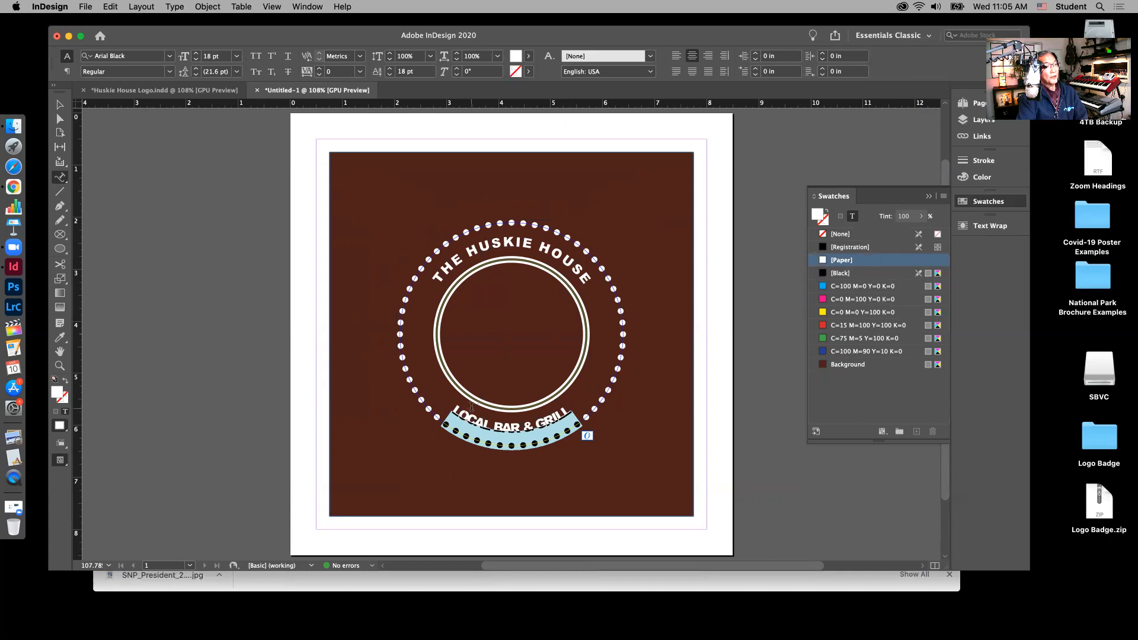
pyautogui.click(321, 69)
pyautogui.click(321, 68)
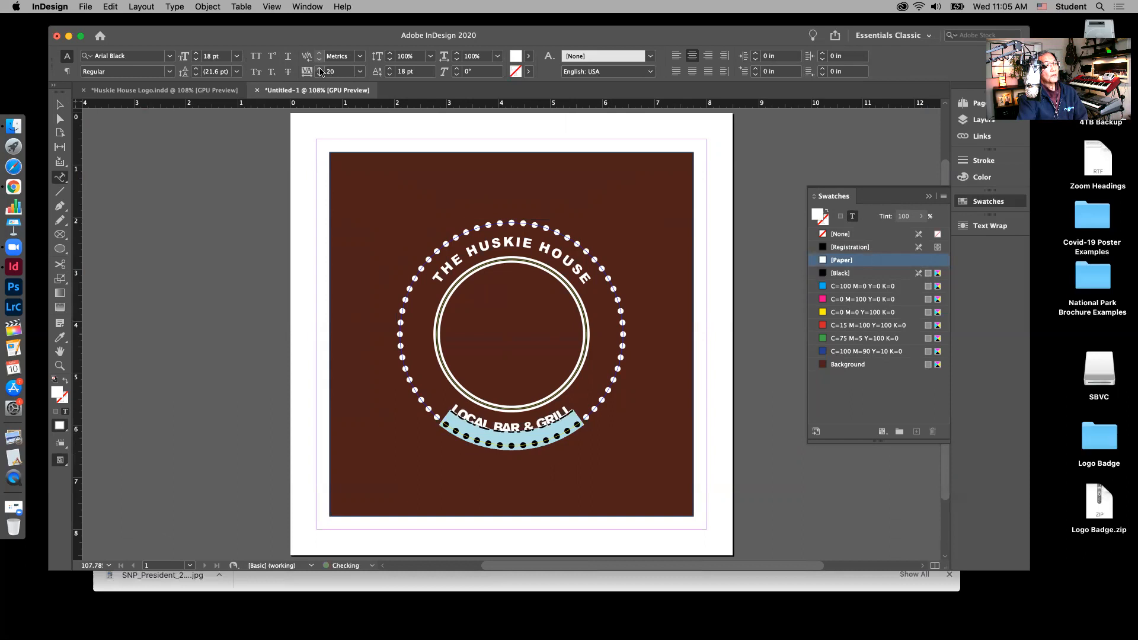
pyautogui.click(321, 69)
pyautogui.click(321, 69)
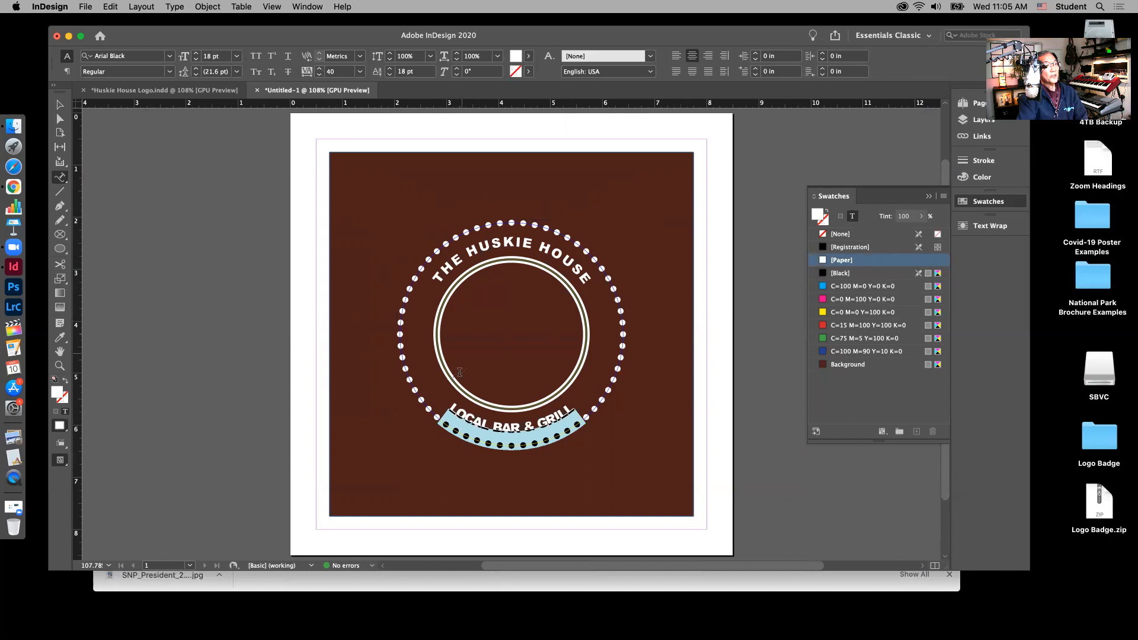
pyautogui.click(332, 69)
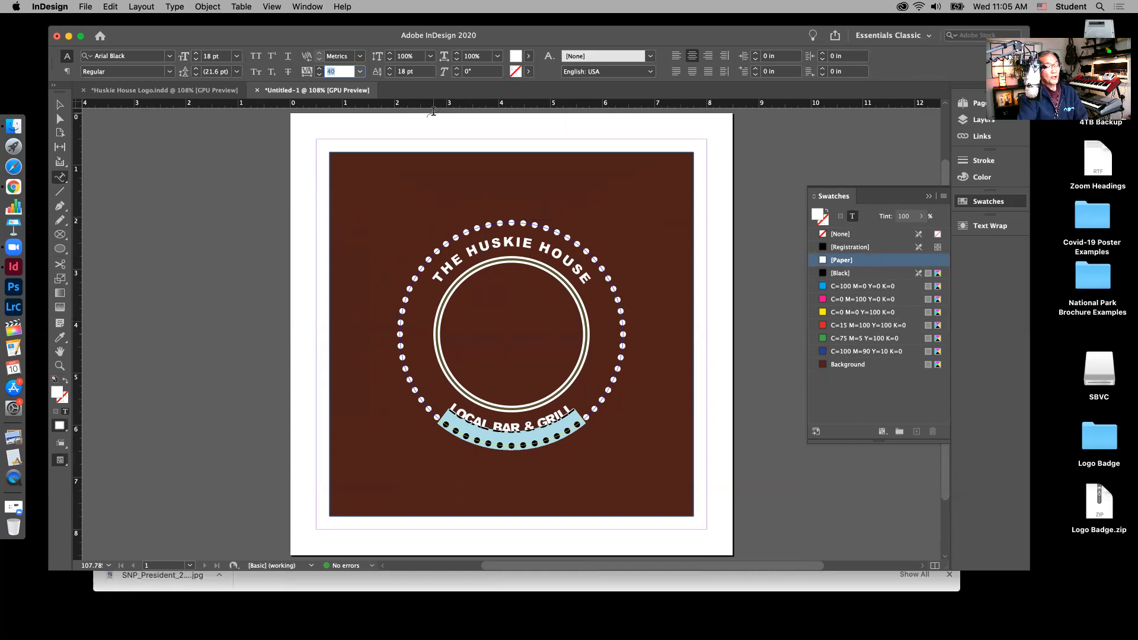
pyautogui.write('2')
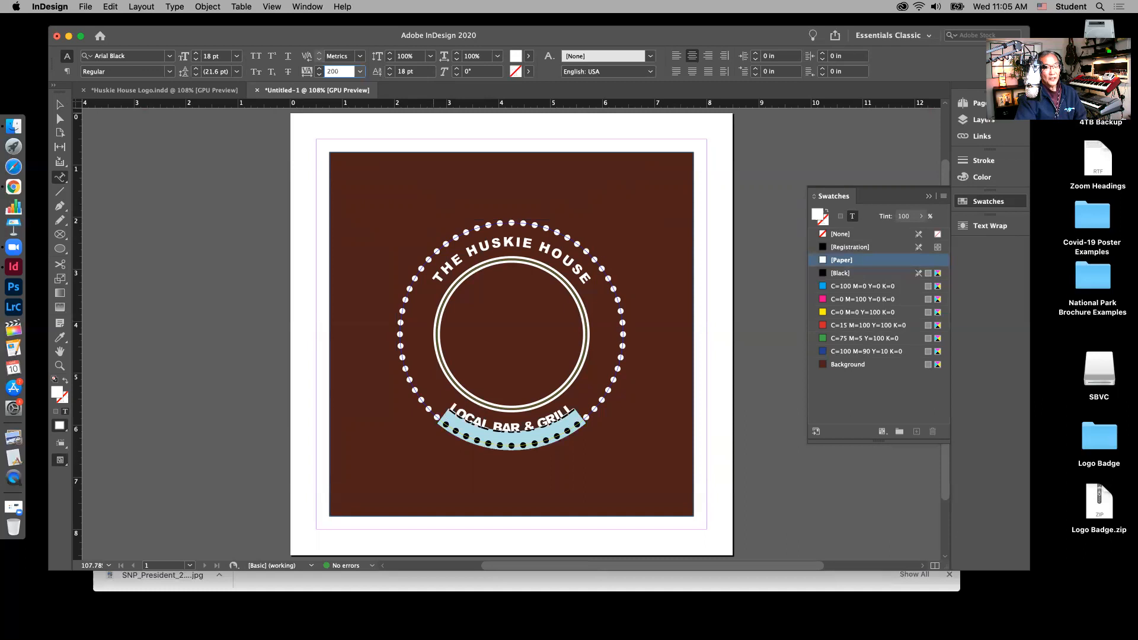
pyautogui.write('00')
pyautogui.press('Return')
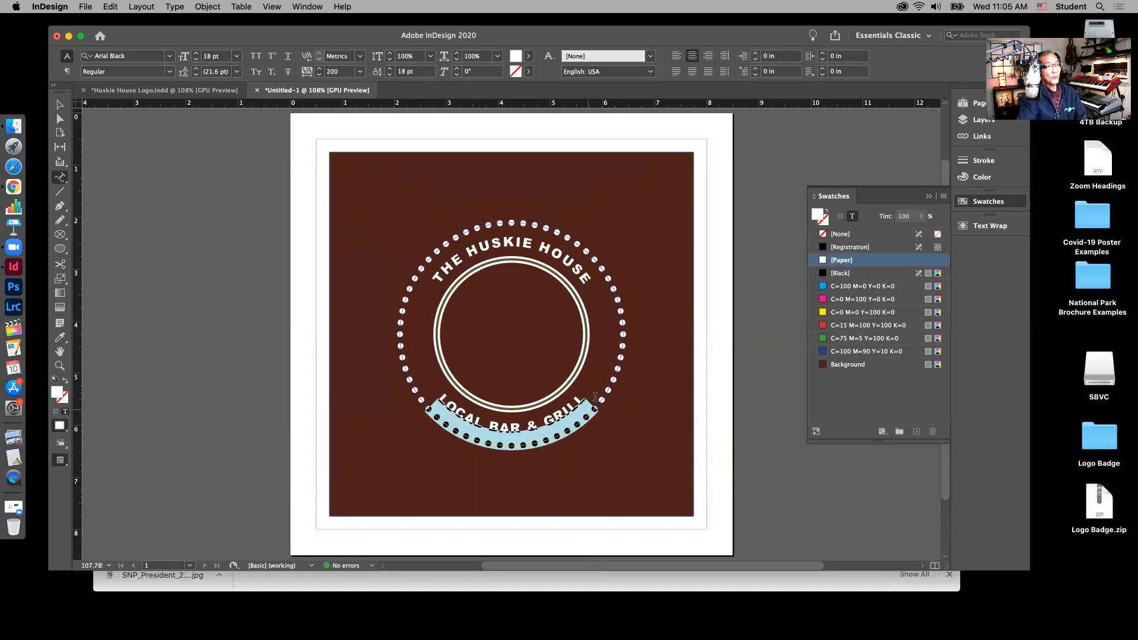
pyautogui.click(59, 105)
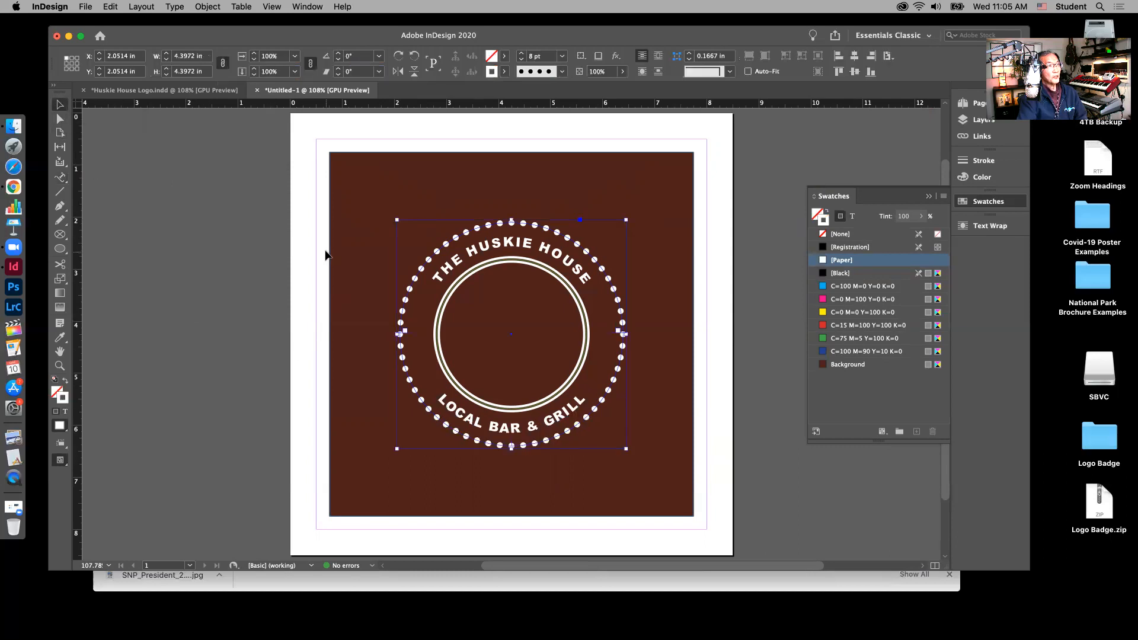
pyautogui.click(304, 254)
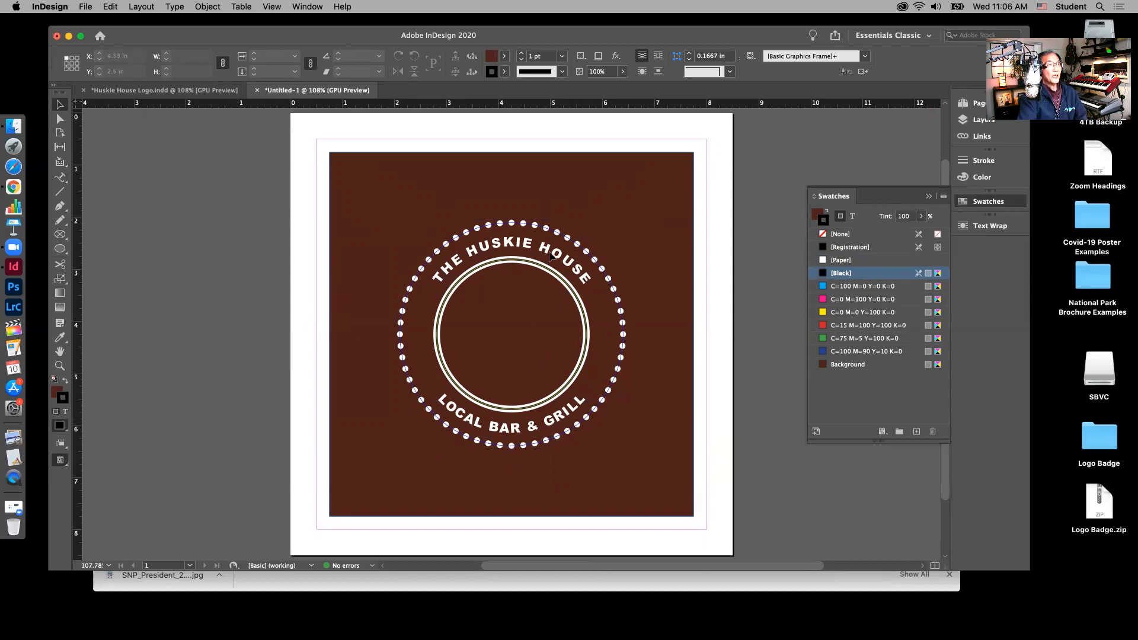
# Step: Raise the tracking of LOCAL BAR & GRILL to 250
pyautogui.click(64, 179)
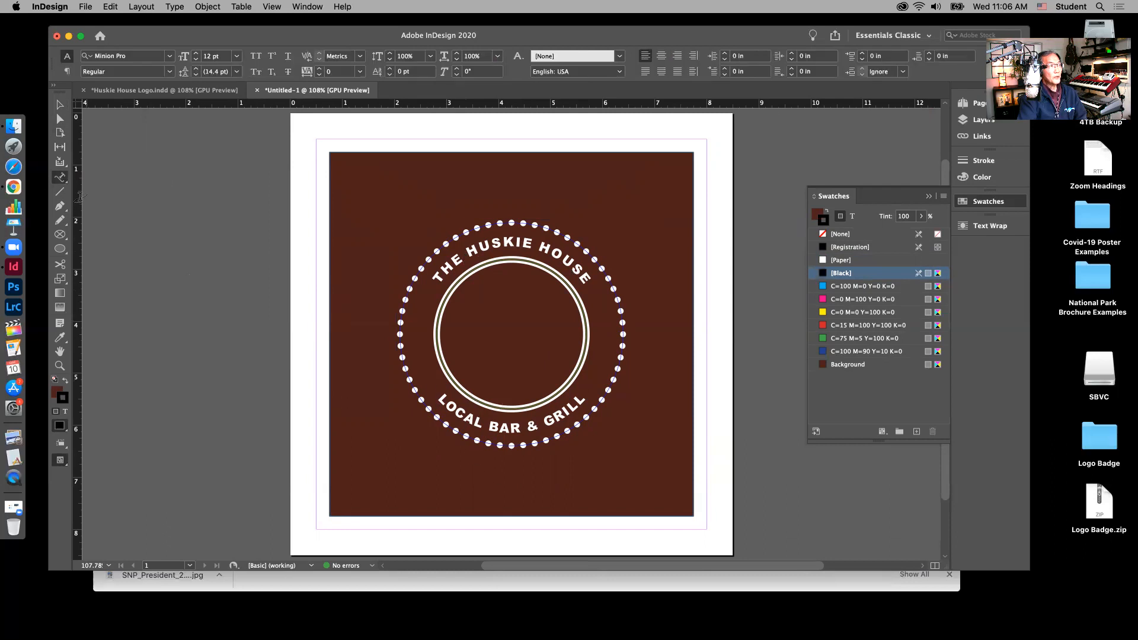
pyautogui.click(433, 399)
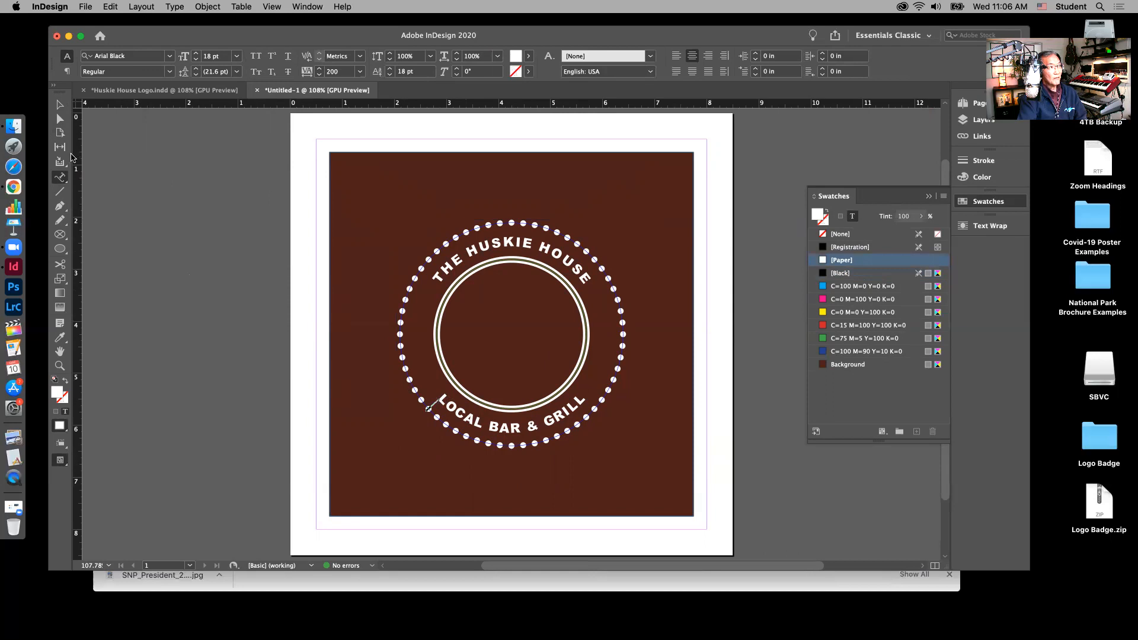
pyautogui.moveTo(432, 403); pyautogui.dragTo(566, 403)
pyautogui.click(342, 72)
pyautogui.write('250')
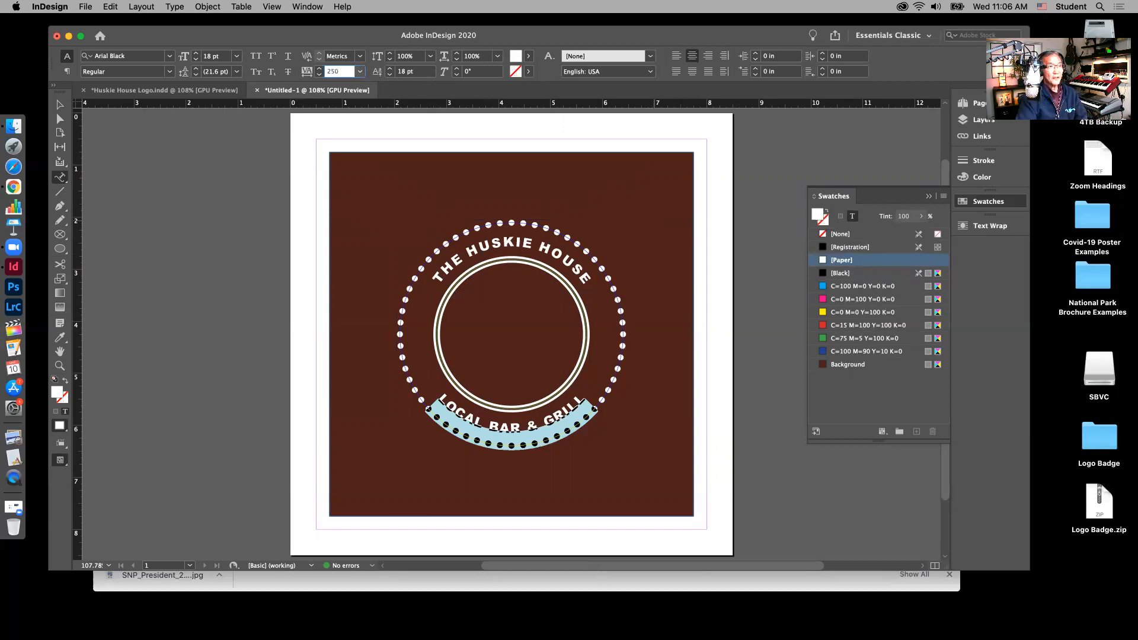
pyautogui.press('Return')
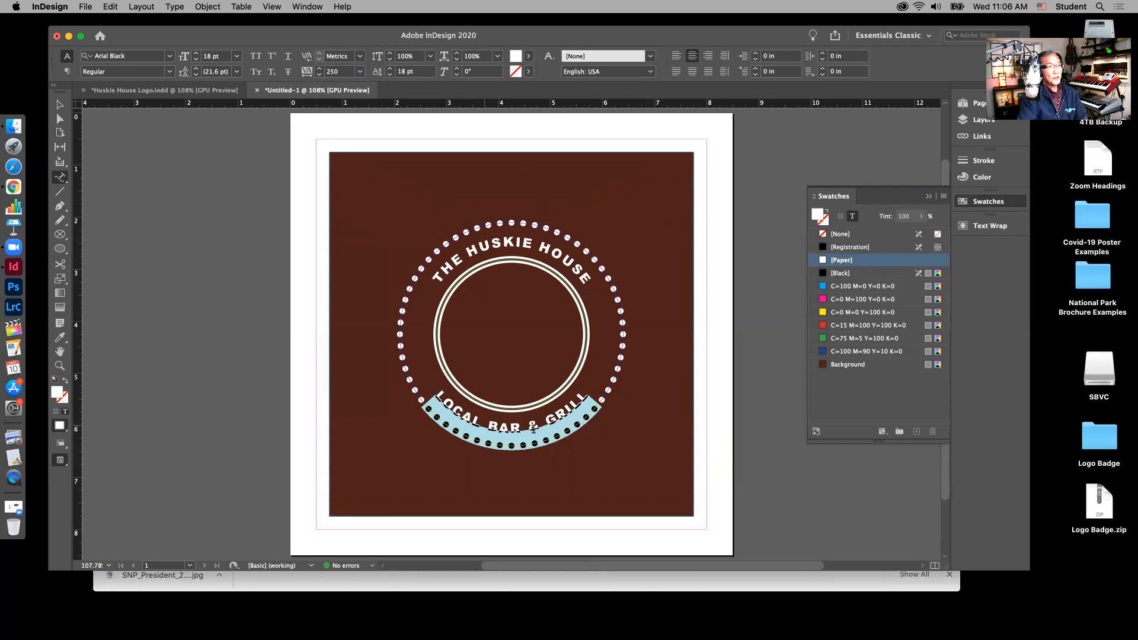
pyautogui.click(60, 104)
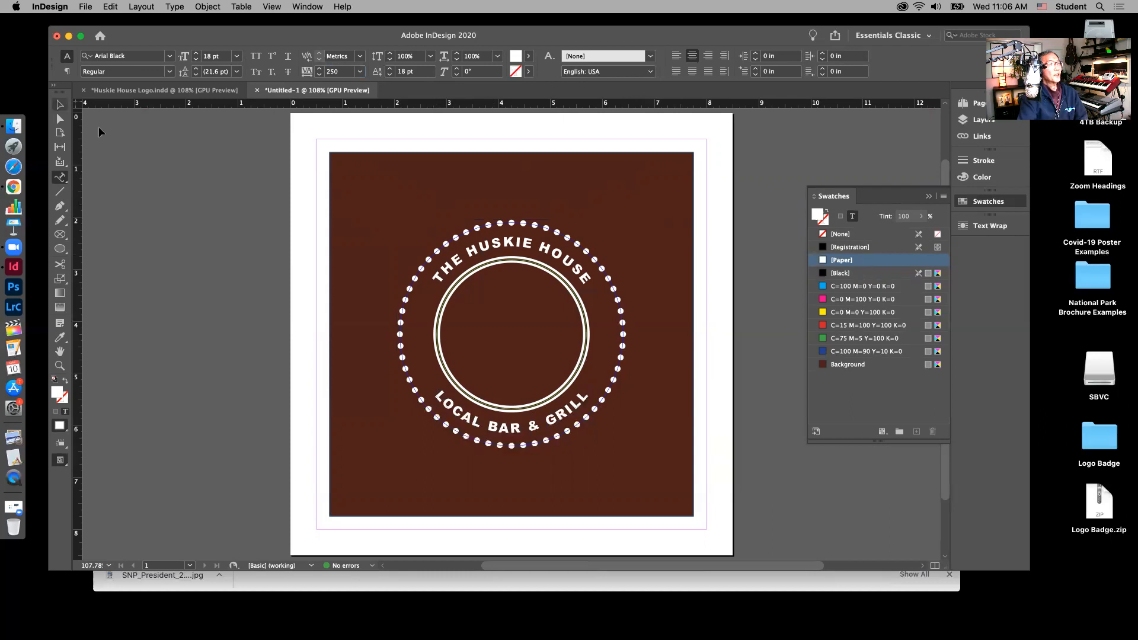
pyautogui.click(304, 249)
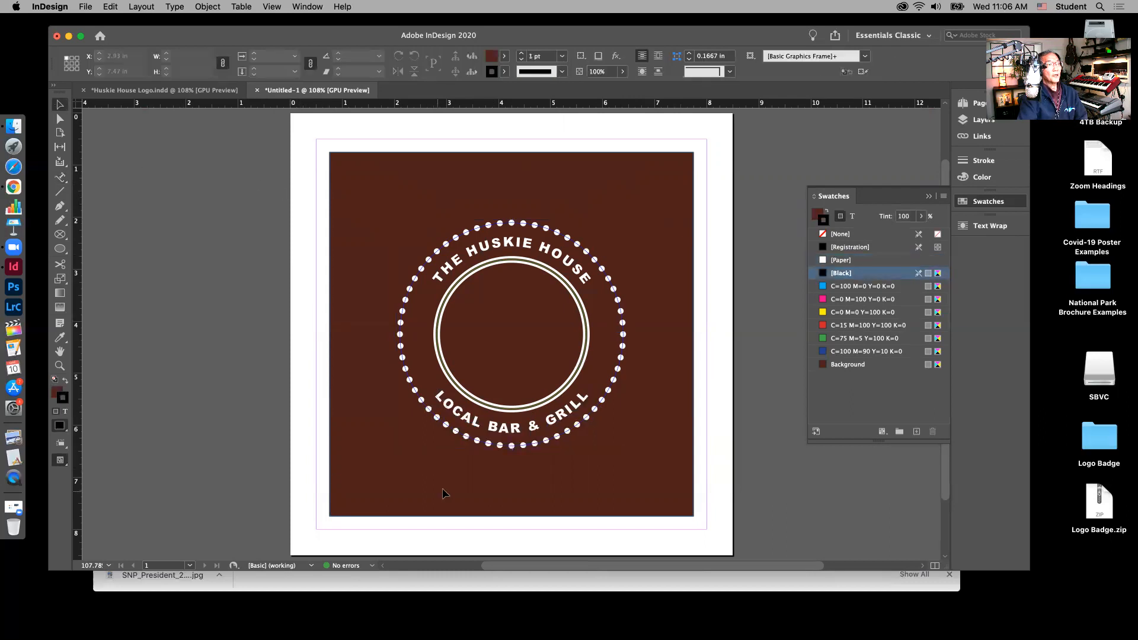
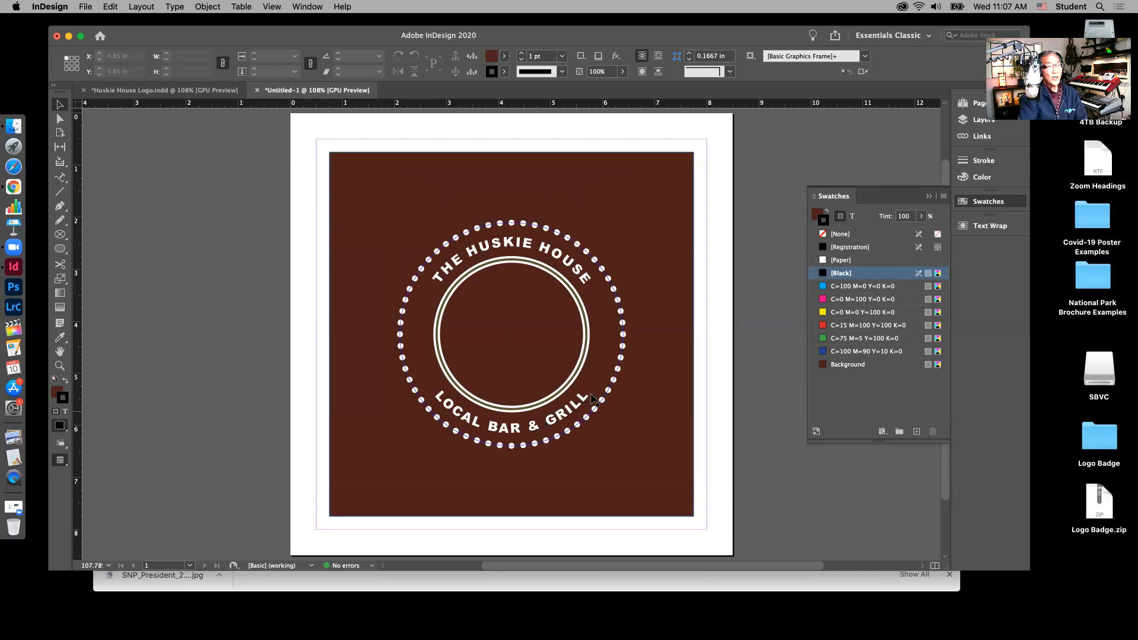
# Step: Lock the Outer Circle layer and make Dog Graphic the active layer, then return to Canvas
pyautogui.click(981, 119)
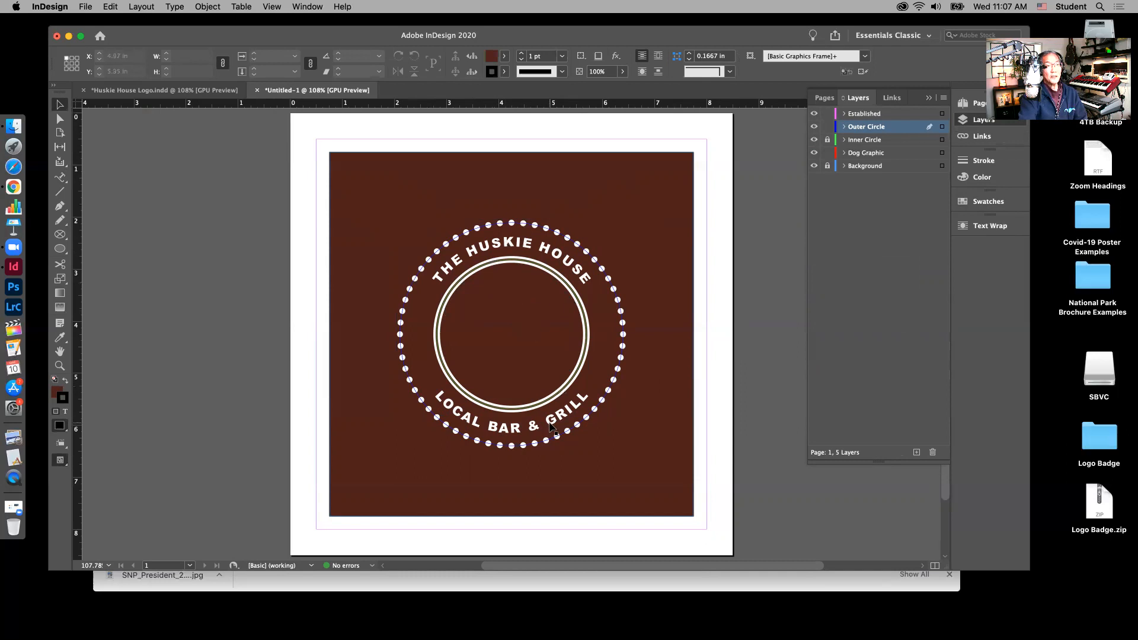
pyautogui.click(827, 126)
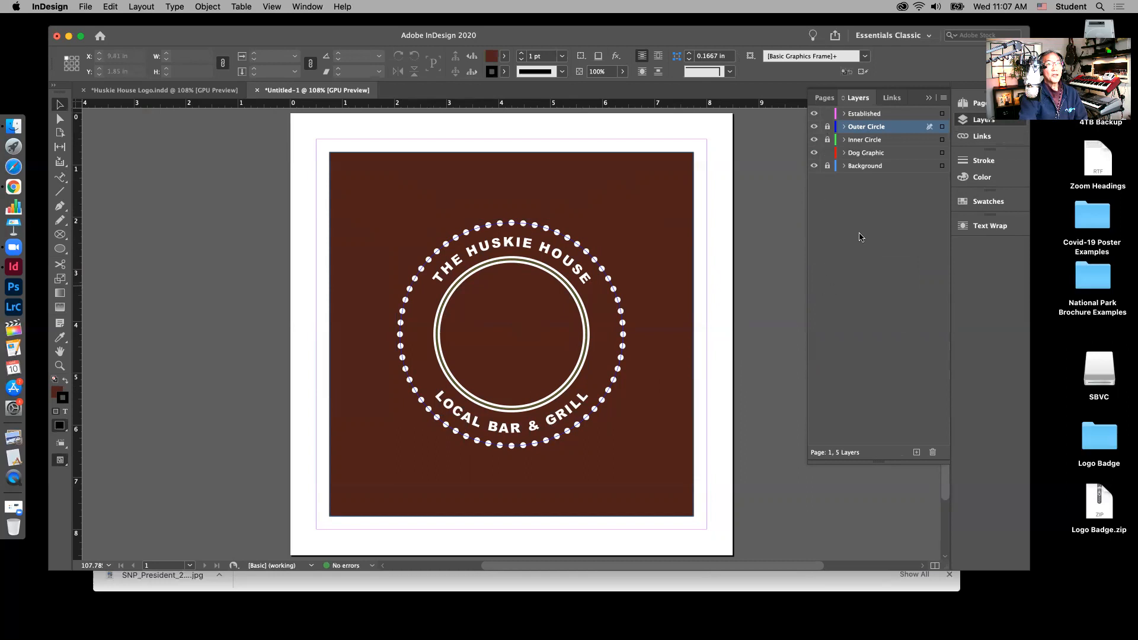
pyautogui.click(873, 153)
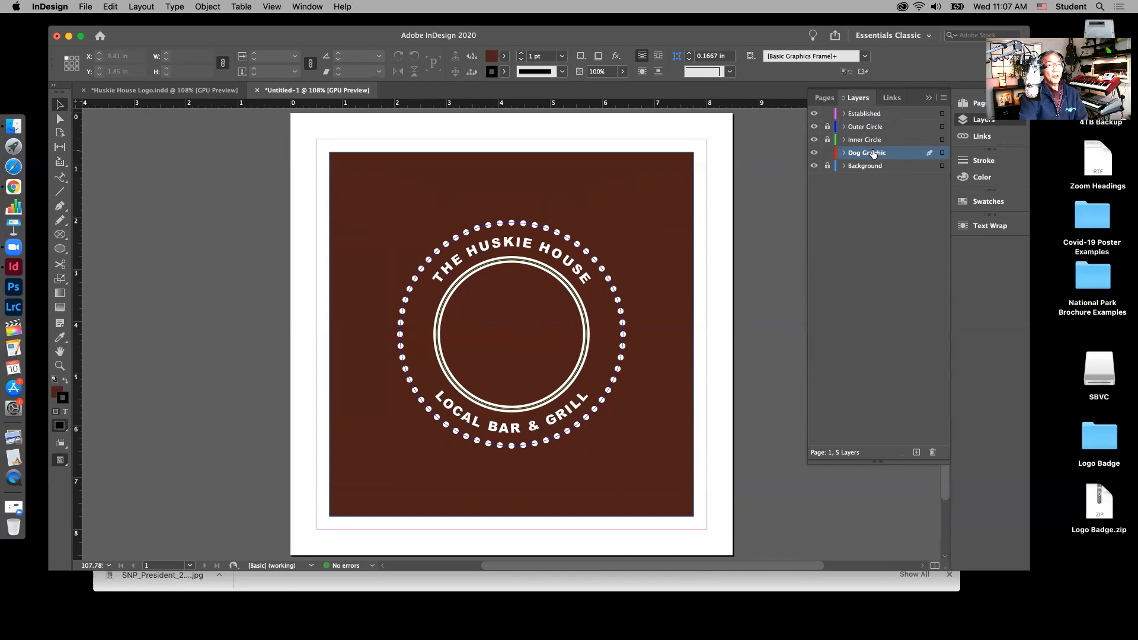
pyautogui.click(727, 577)
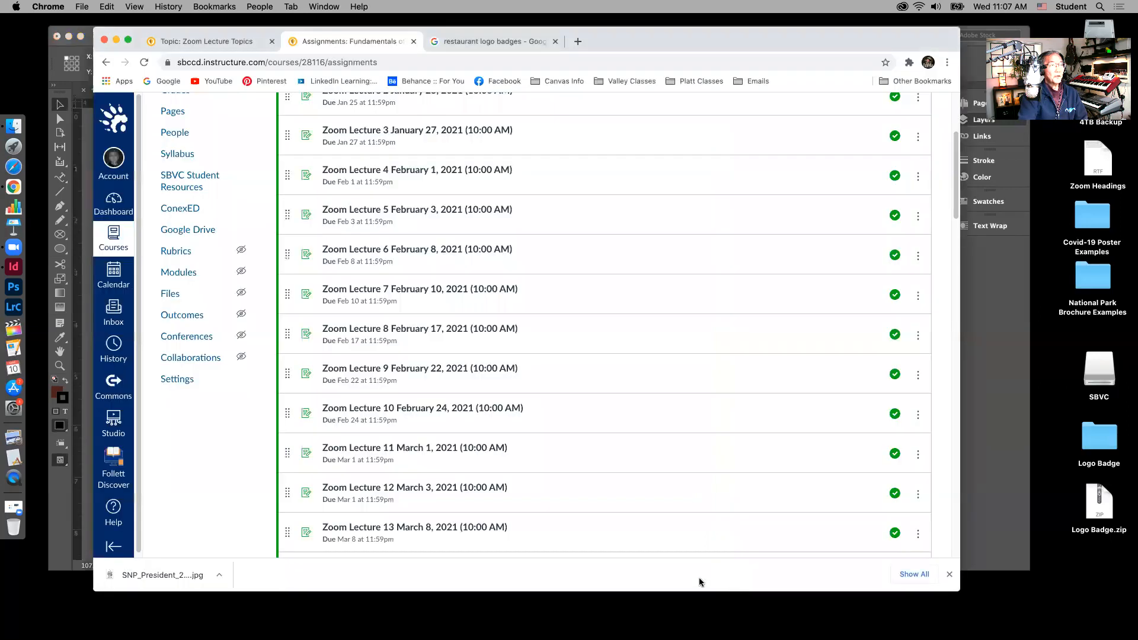
# Step: Scroll the Canvas assignments list and open the Badge Design Exercise assignment
pyautogui.scroll(-5, 368, 311)
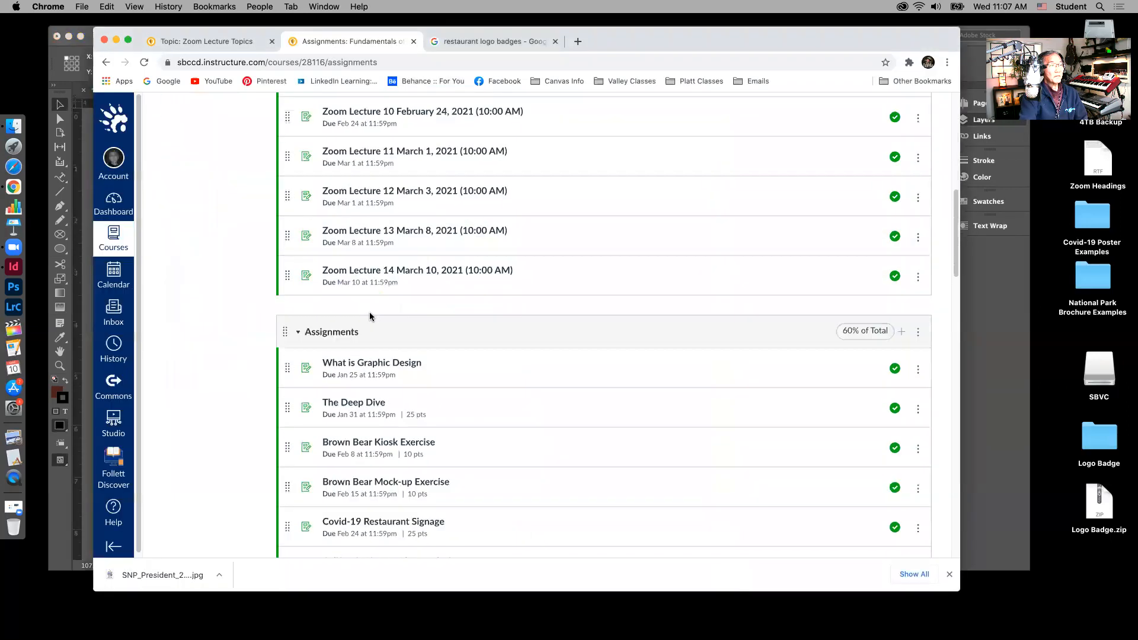
pyautogui.scroll(-5, 368, 313)
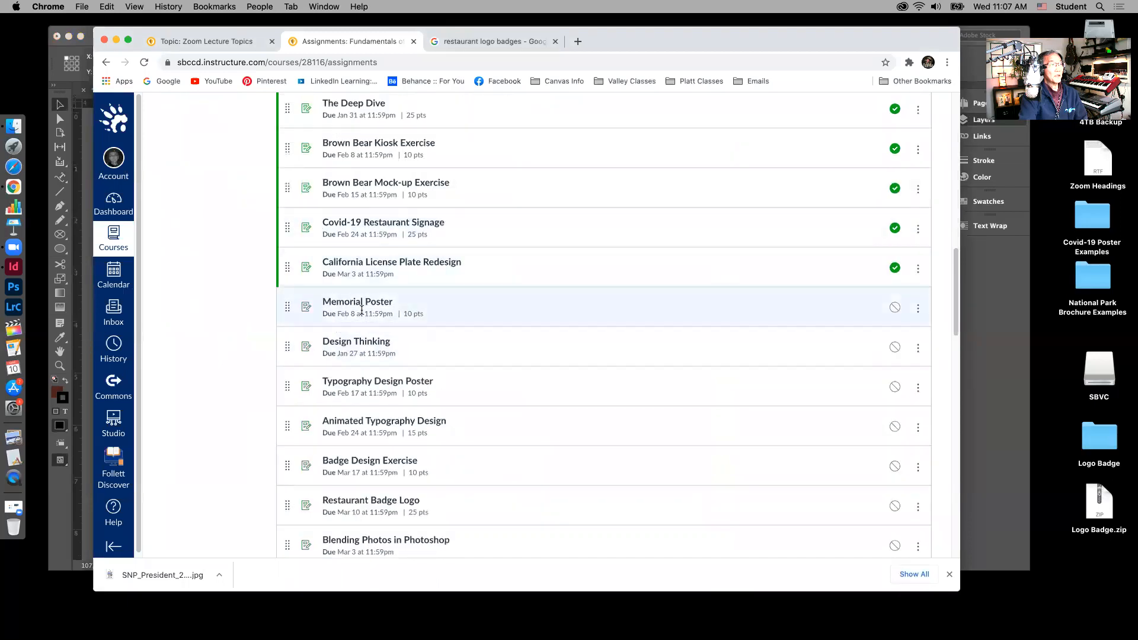
pyautogui.scroll(2, 350, 309)
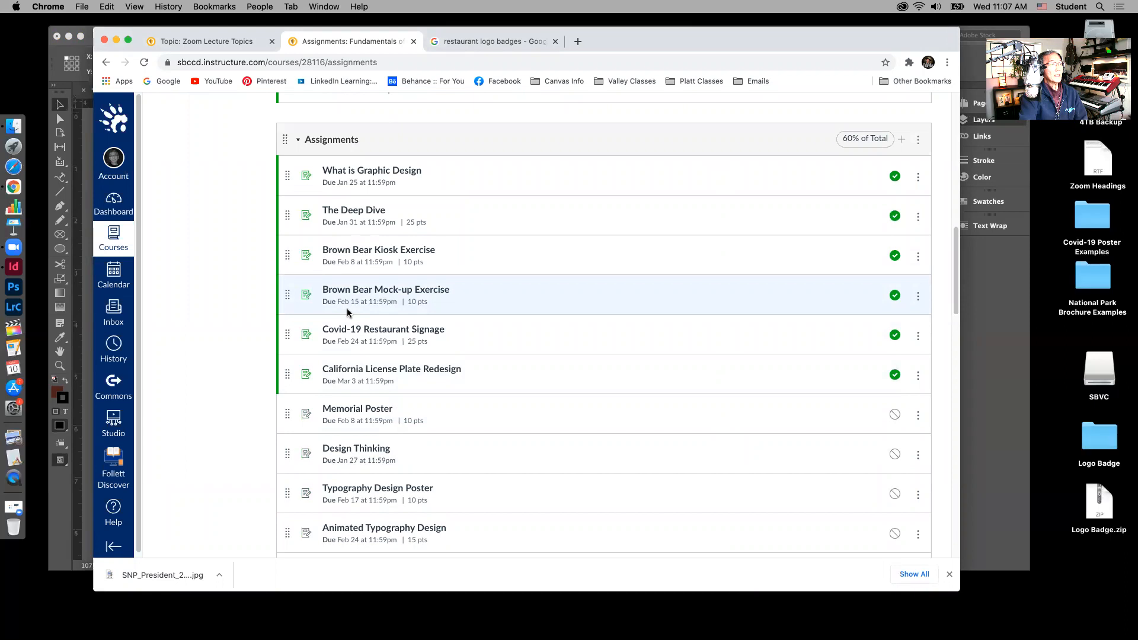
pyautogui.scroll(-2, 348, 312)
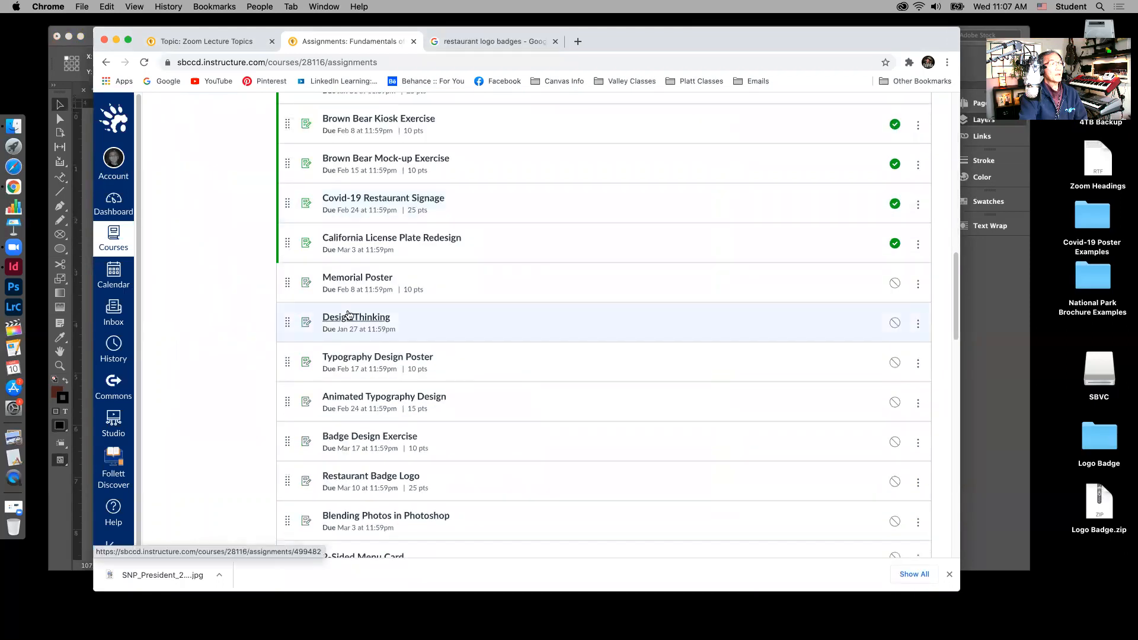
pyautogui.scroll(-3, 347, 314)
pyautogui.scroll(-15, 348, 314)
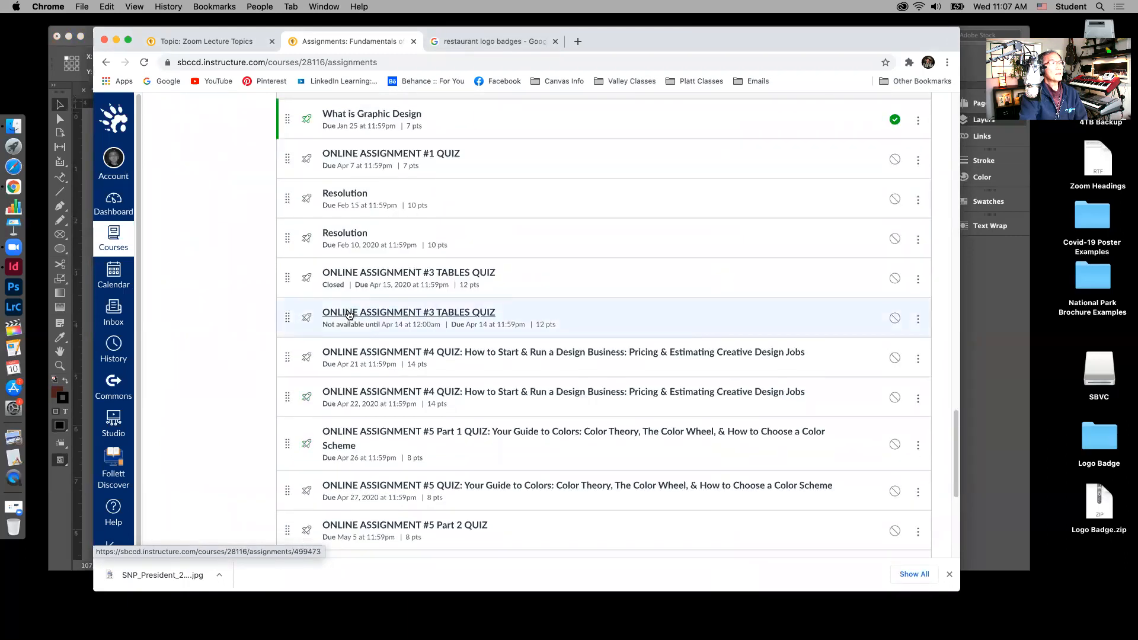
pyautogui.scroll(-1, 348, 315)
pyautogui.scroll(-3, 347, 314)
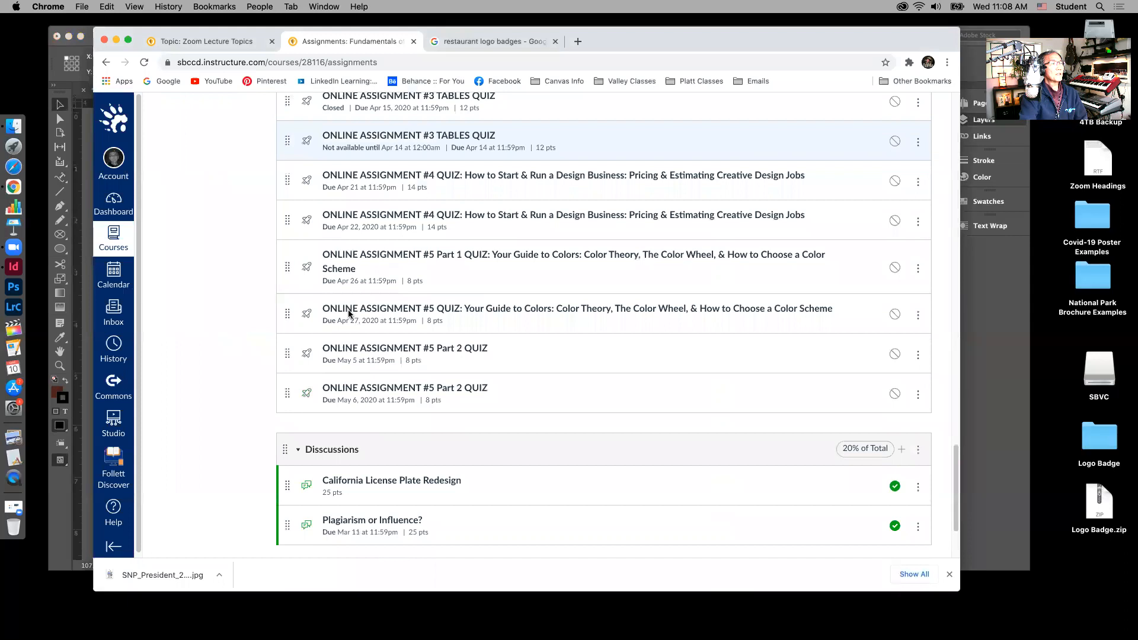
pyautogui.scroll(10, 348, 311)
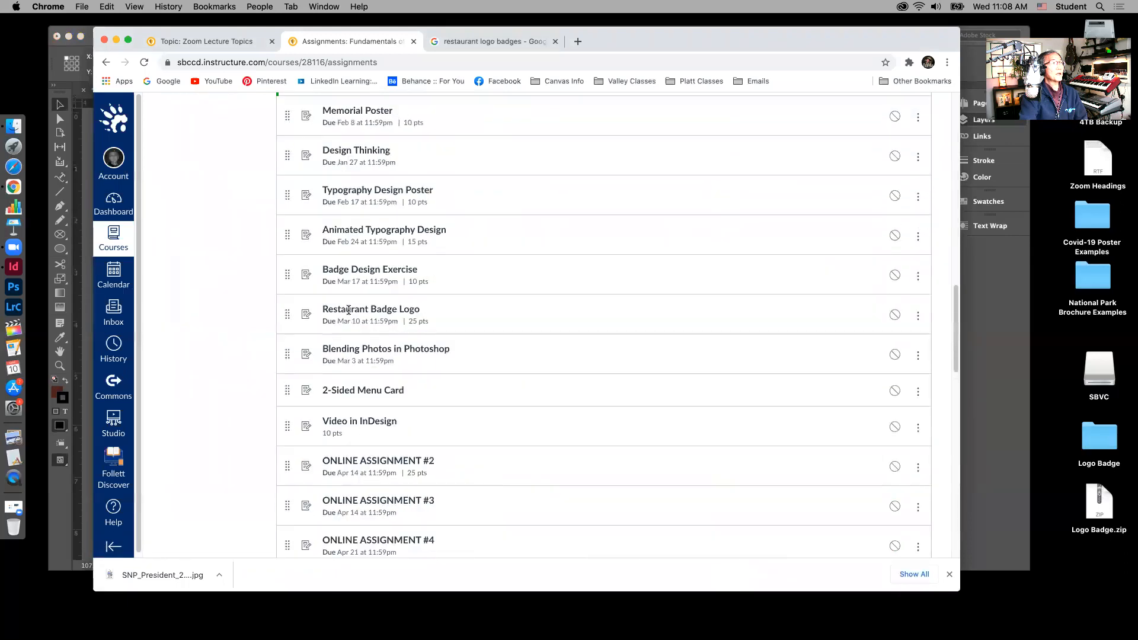
pyautogui.click(370, 271)
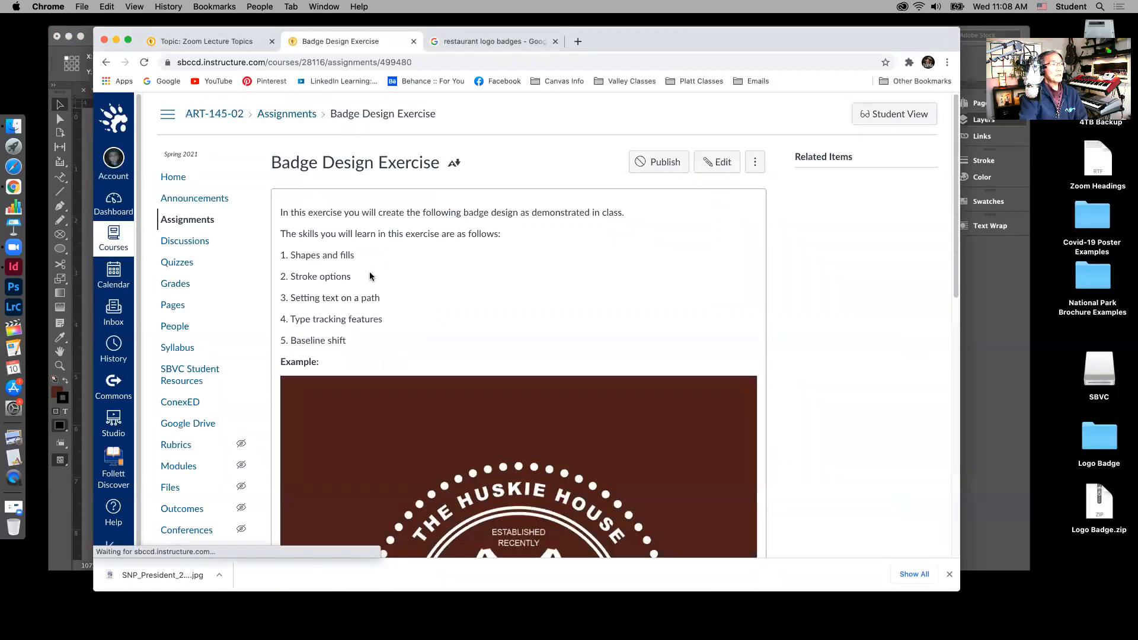
pyautogui.scroll(-5, 478, 374)
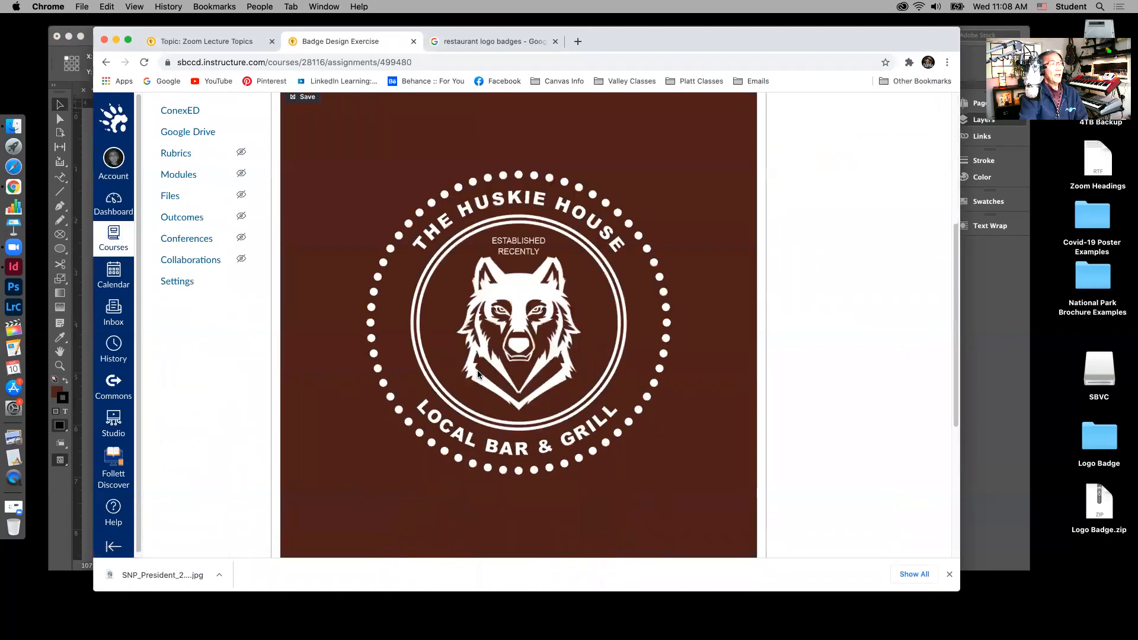
pyautogui.scroll(-4, 471, 373)
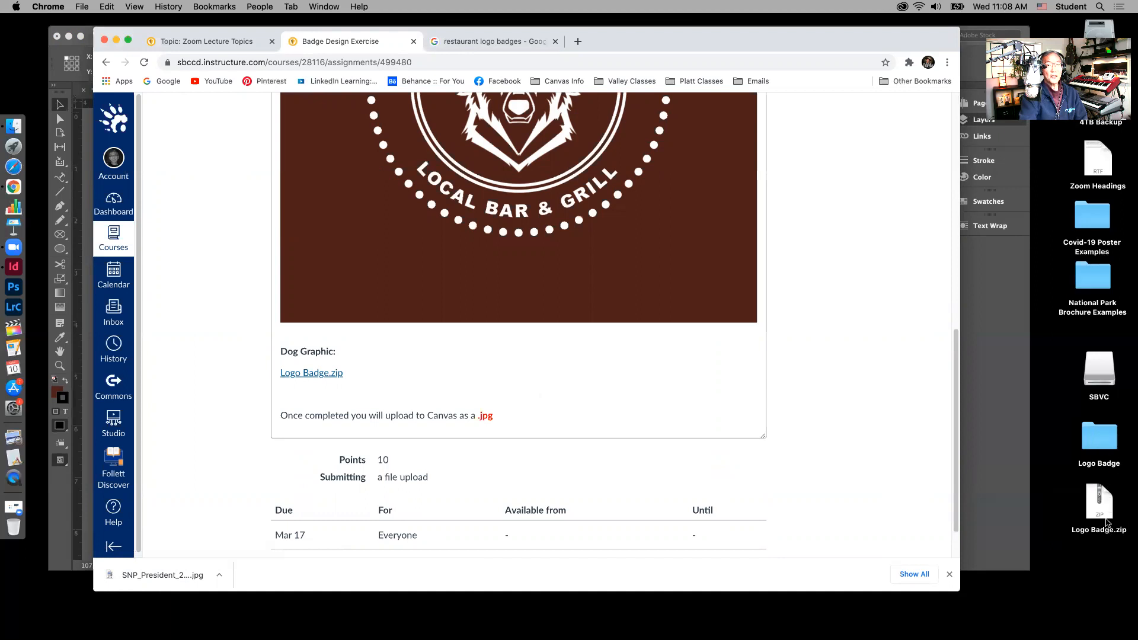
pyautogui.doubleClick(1105, 449)
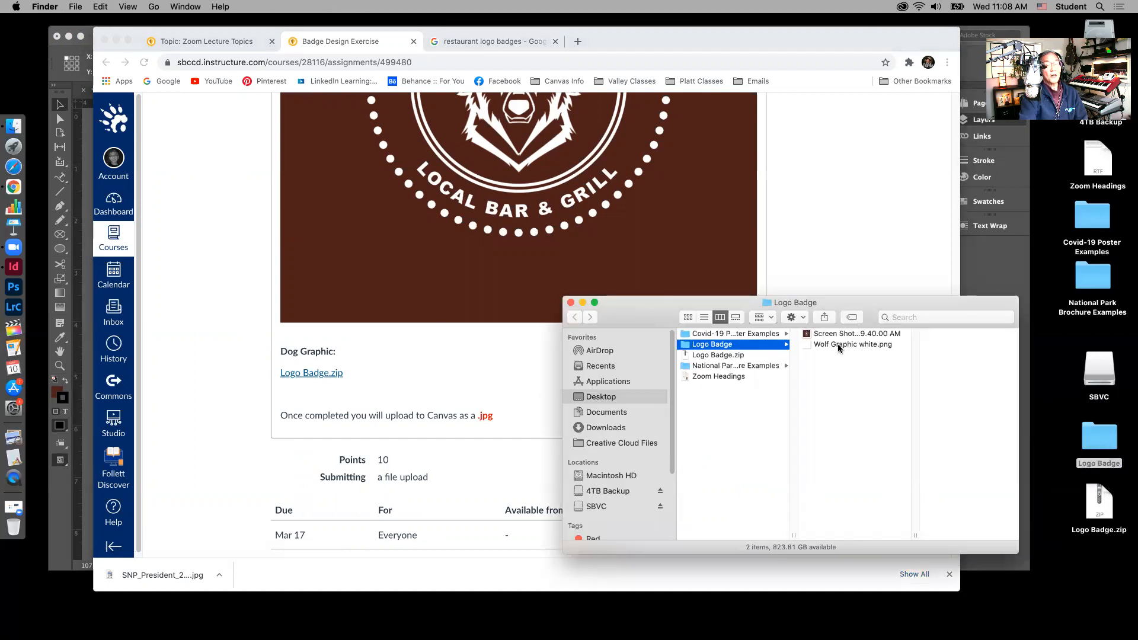
# Step: Select Wolf Graphic white.png in the Logo Badge folder and arrange its window beside InDesign
pyautogui.moveTo(916, 305); pyautogui.dragTo(869, 306)
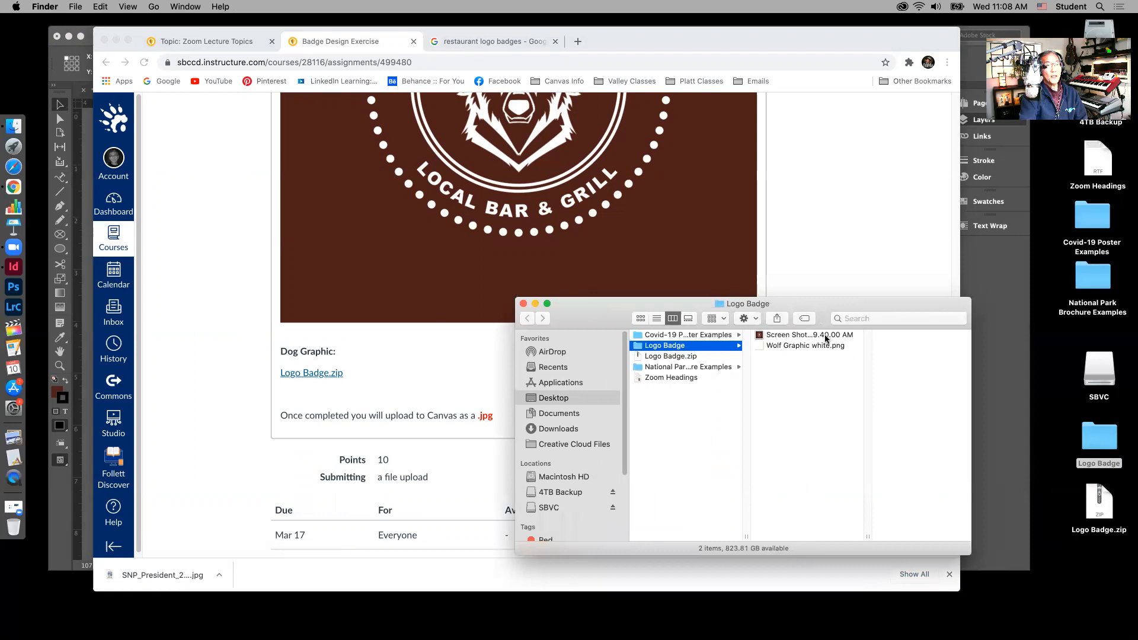
pyautogui.click(821, 335)
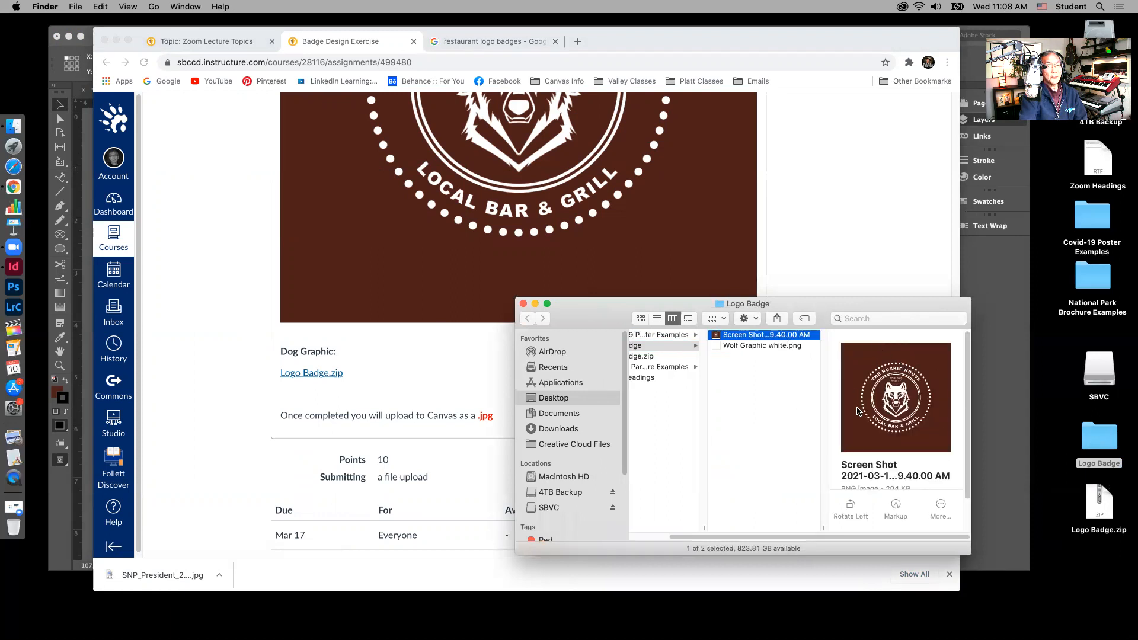
pyautogui.click(776, 346)
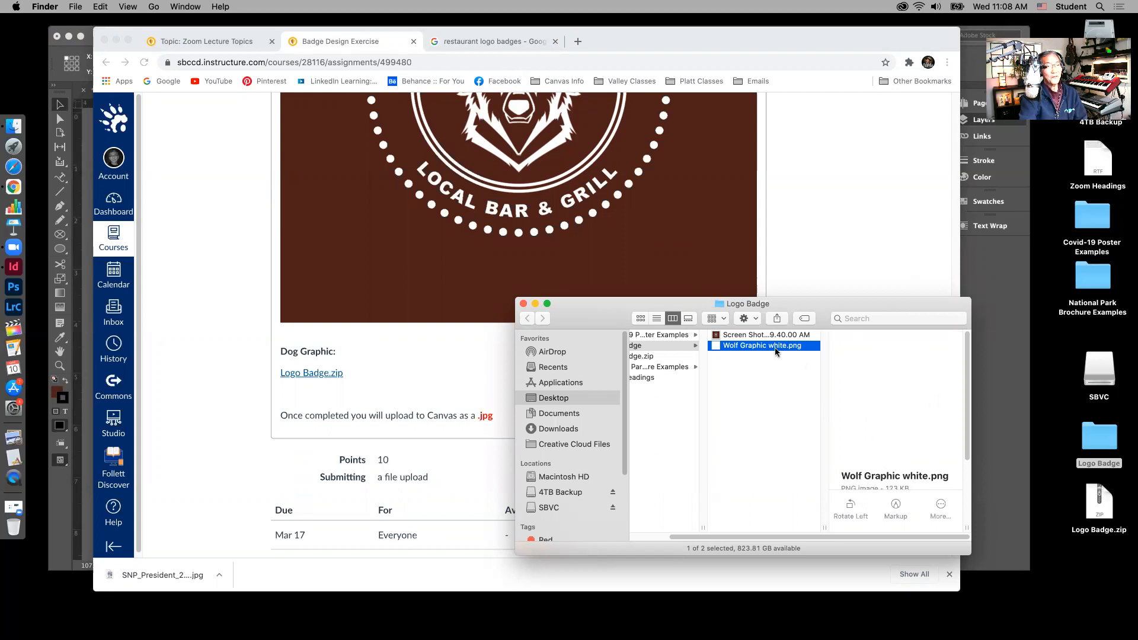
pyautogui.moveTo(596, 322); pyautogui.dragTo(763, 362)
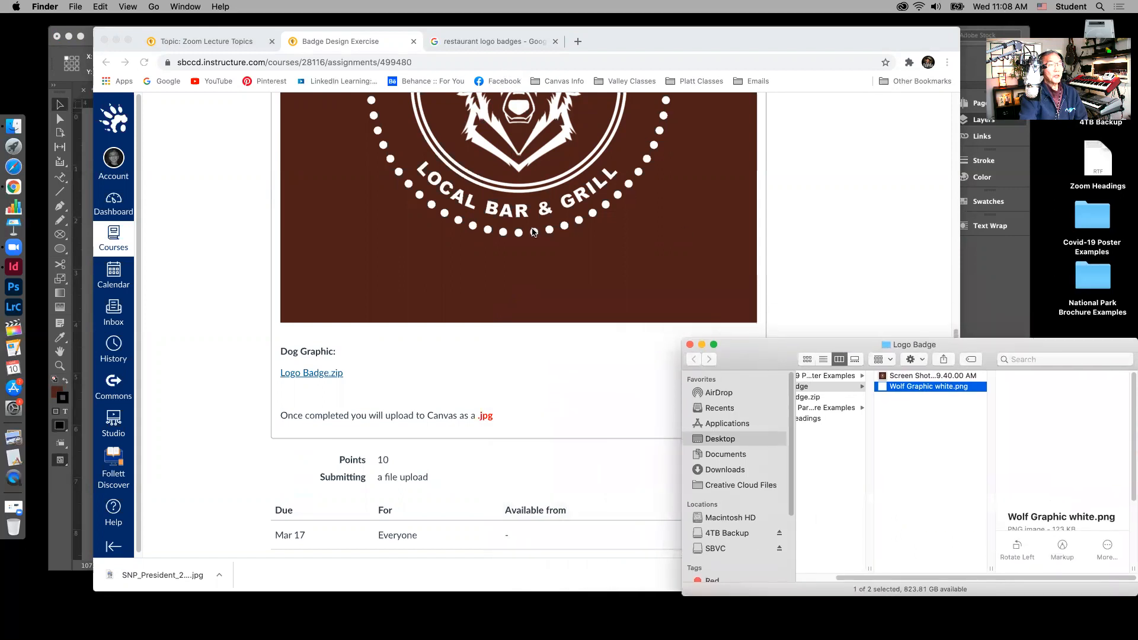
pyautogui.click(979, 69)
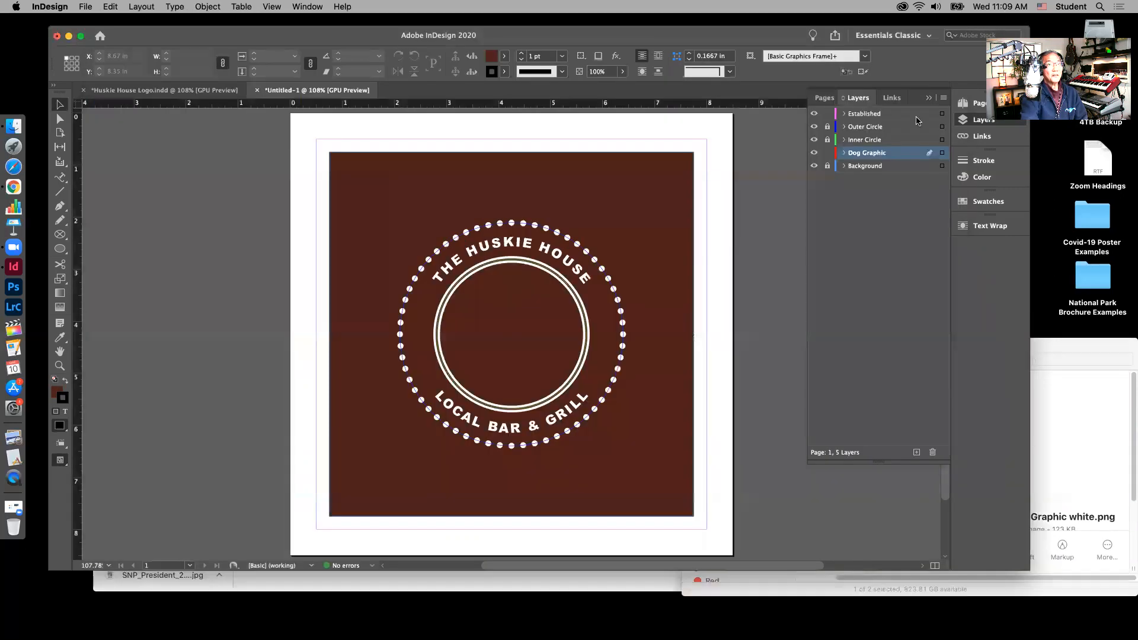
pyautogui.click(1062, 345)
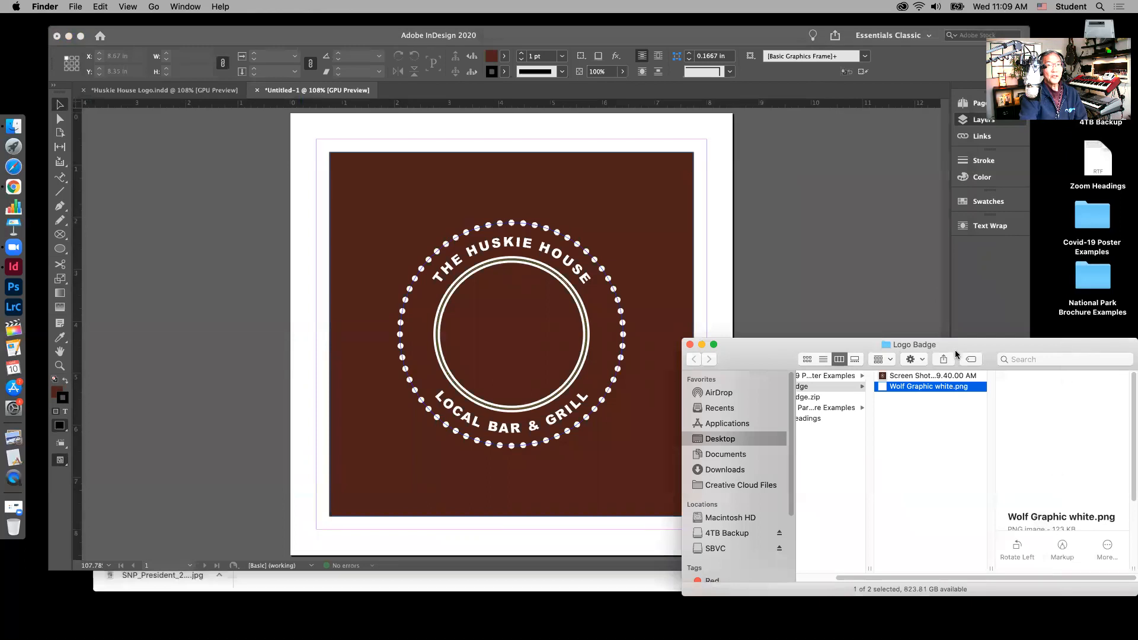
pyautogui.moveTo(961, 343)
pyautogui.mouseDown()
pyautogui.moveTo(961, 190)
pyautogui.moveTo(961, 339)
pyautogui.mouseUp()
# Step: Lock the Background layer and raise the Logo Badge window above the document
pyautogui.click(983, 120)
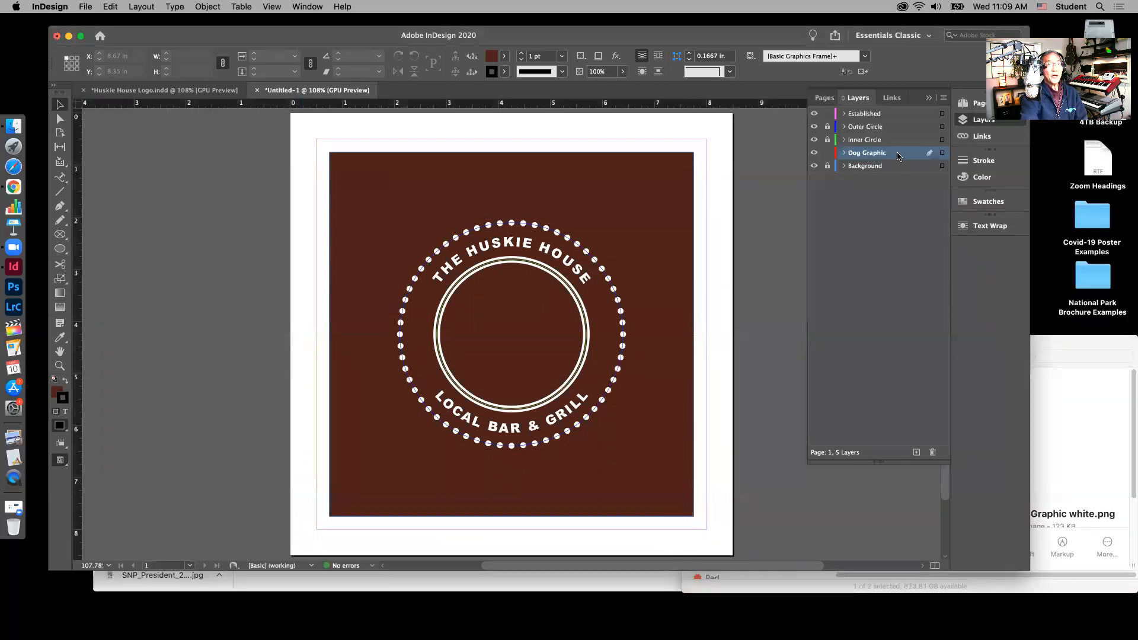
pyautogui.click(828, 165)
pyautogui.moveTo(1062, 337); pyautogui.dragTo(1059, 213)
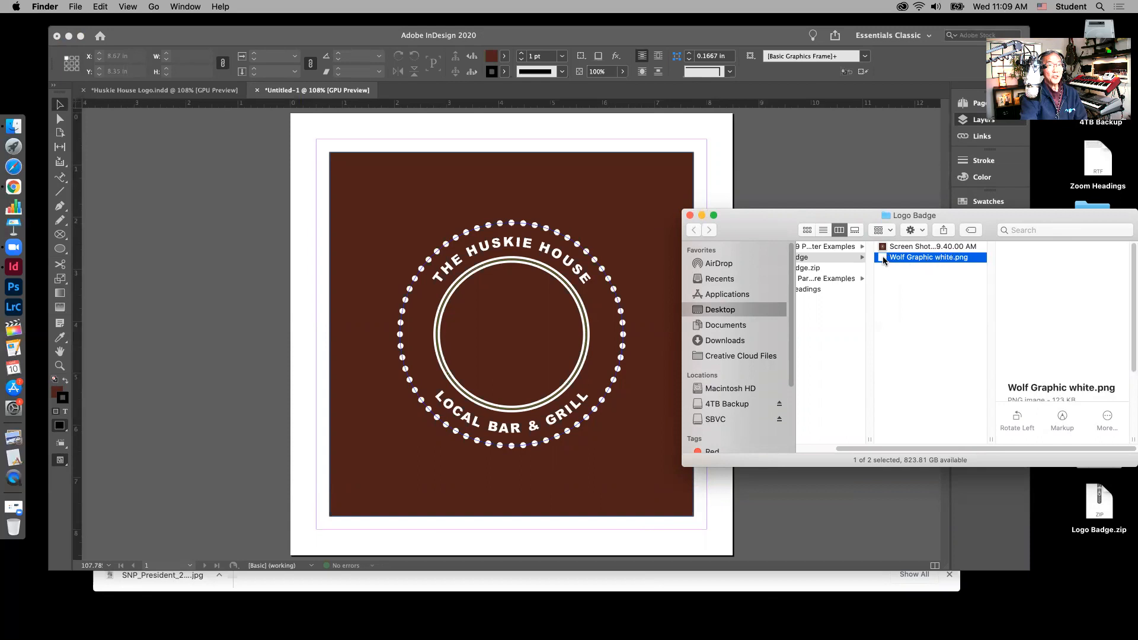
# Step: Drag Wolf Graphic white.png into InDesign and place it inside the badge's inner circle
pyautogui.moveTo(881, 258); pyautogui.dragTo(362, 201)
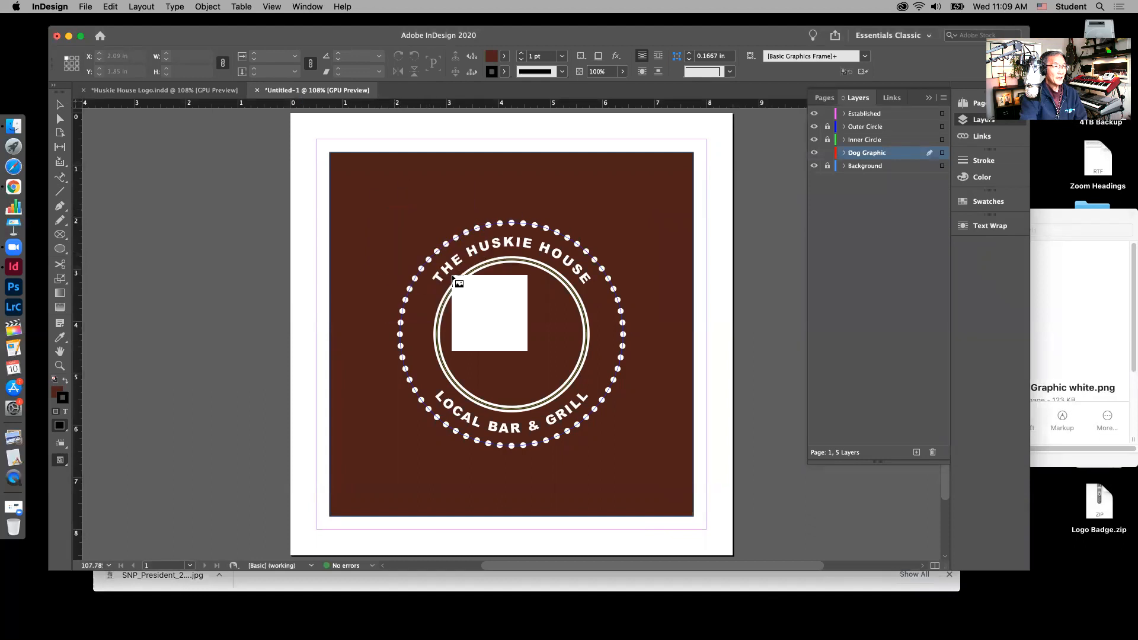
pyautogui.moveTo(466, 289); pyautogui.dragTo(557, 380)
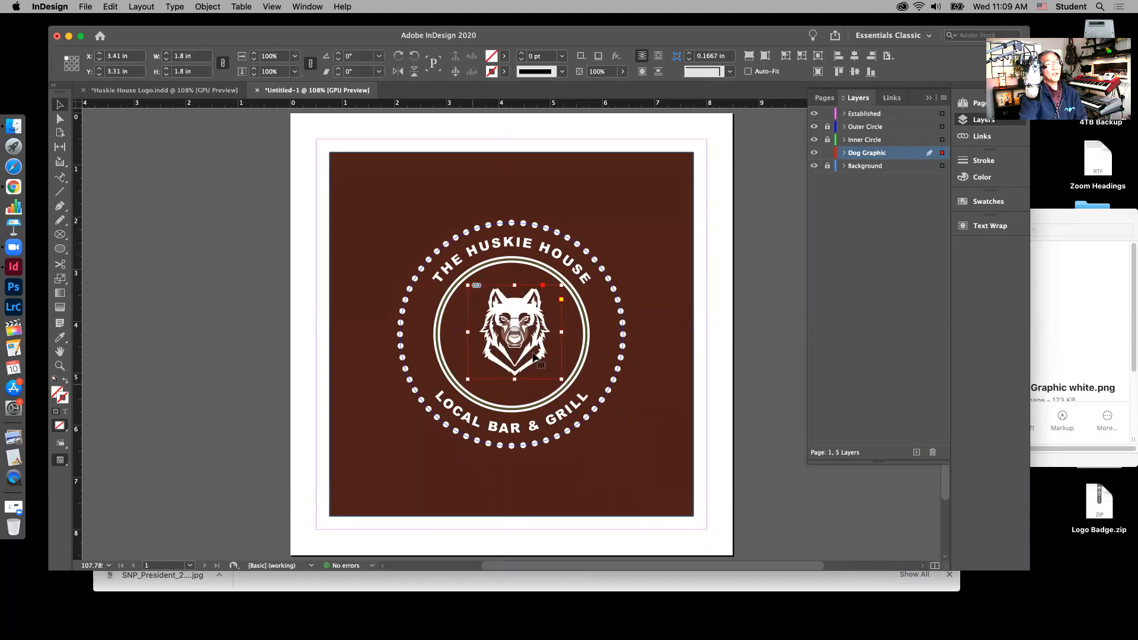
pyautogui.moveTo(1099, 303); pyautogui.dragTo(576, 335)
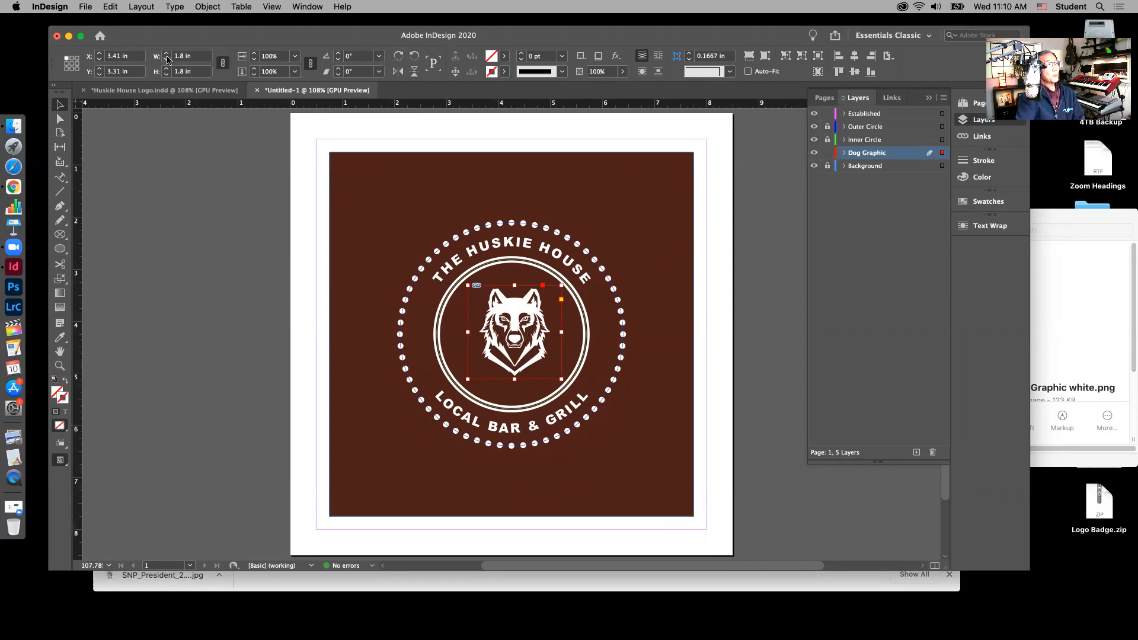
# Step: Resize the wolf graphic to 2.3 in wide, fit the frame, then enlarge it to about 2.34 in
pyautogui.click(186, 57)
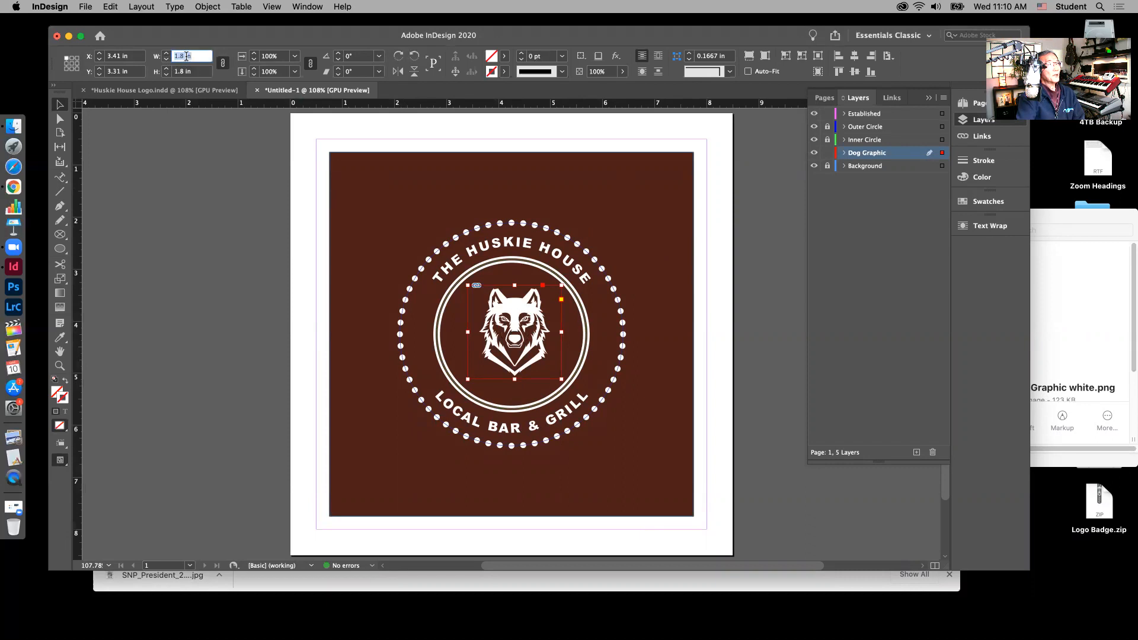
pyautogui.write('2')
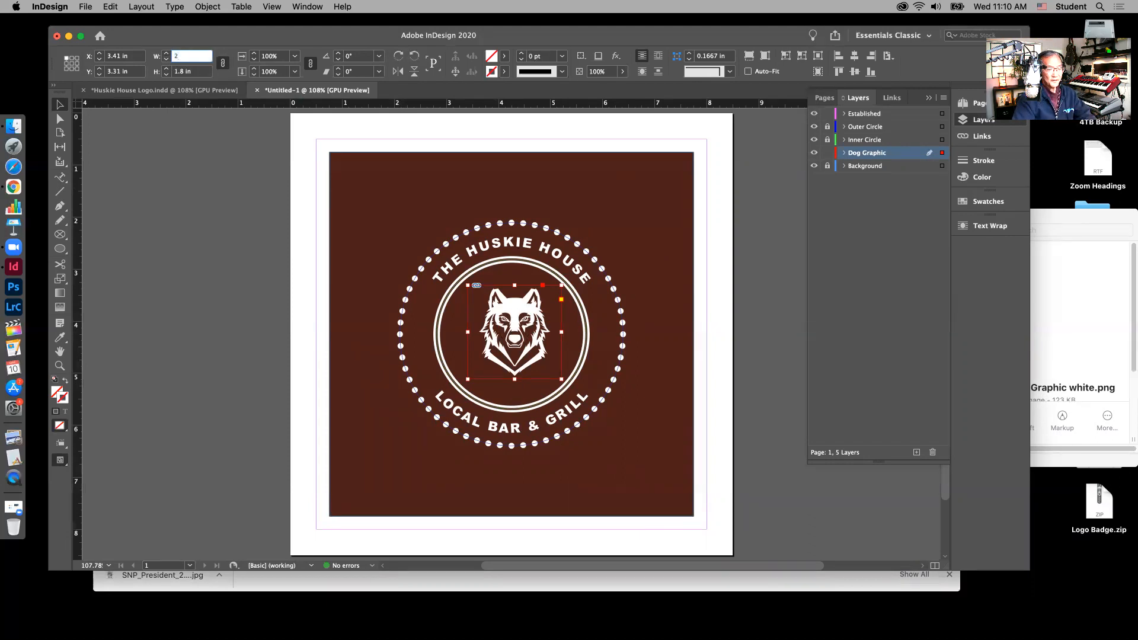
pyautogui.write('.3')
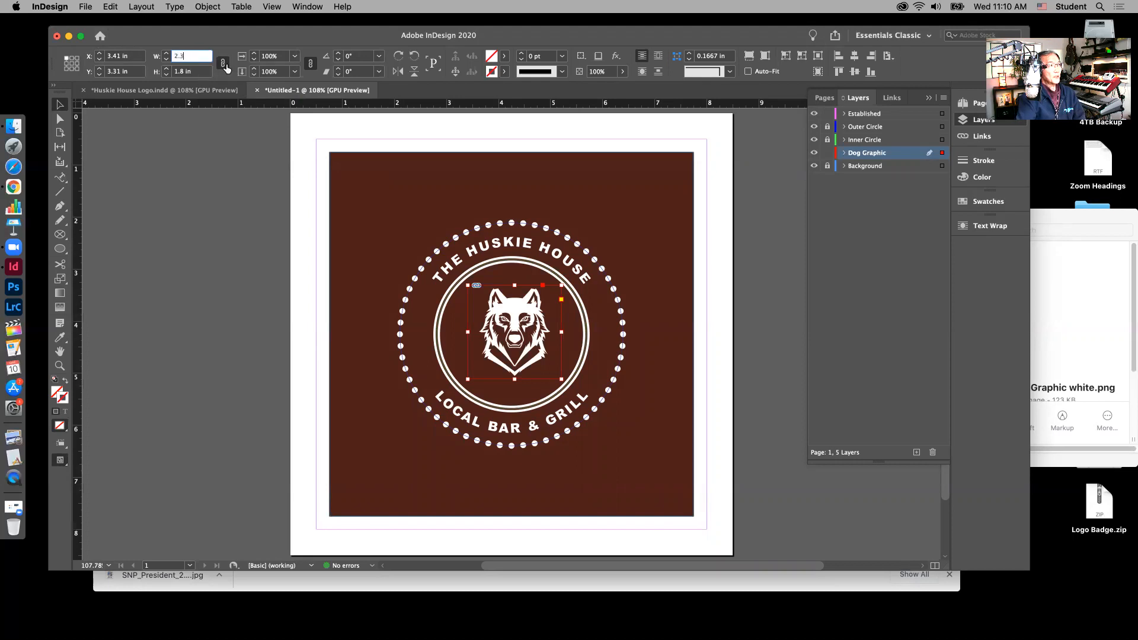
pyautogui.press('Tab')
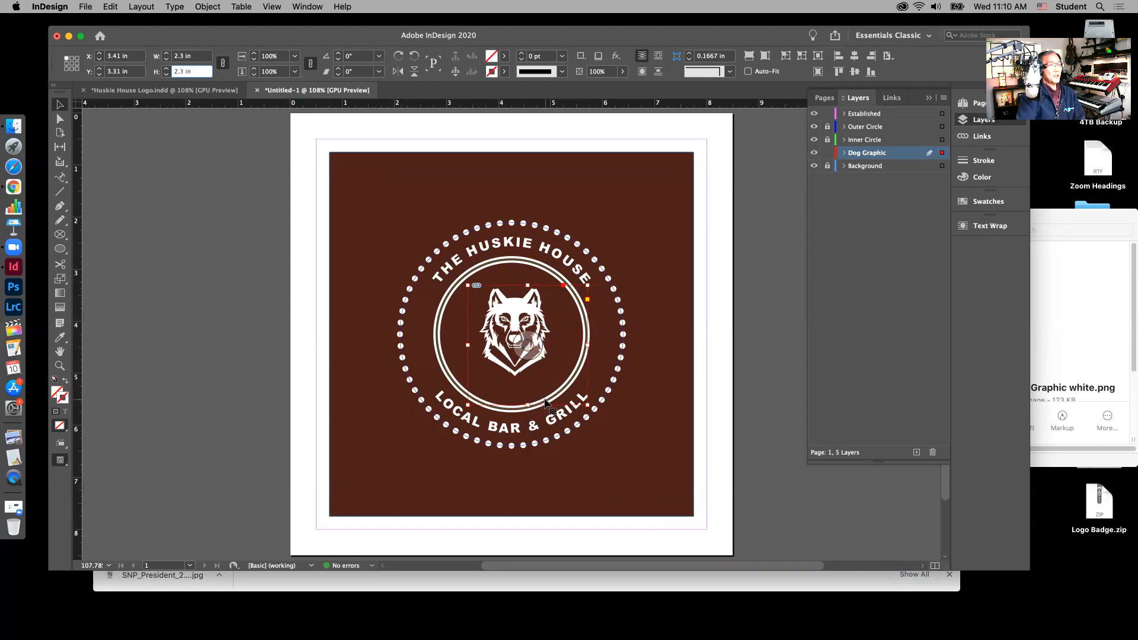
pyautogui.press('super+alt+c')
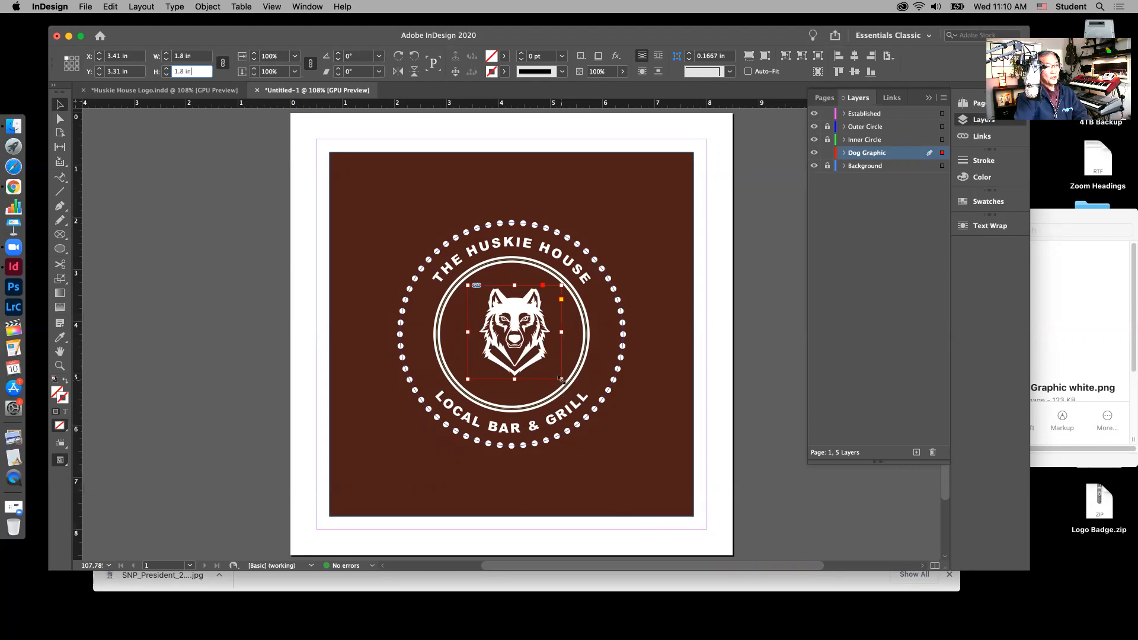
pyautogui.moveTo(559, 379); pyautogui.dragTo(588, 407)
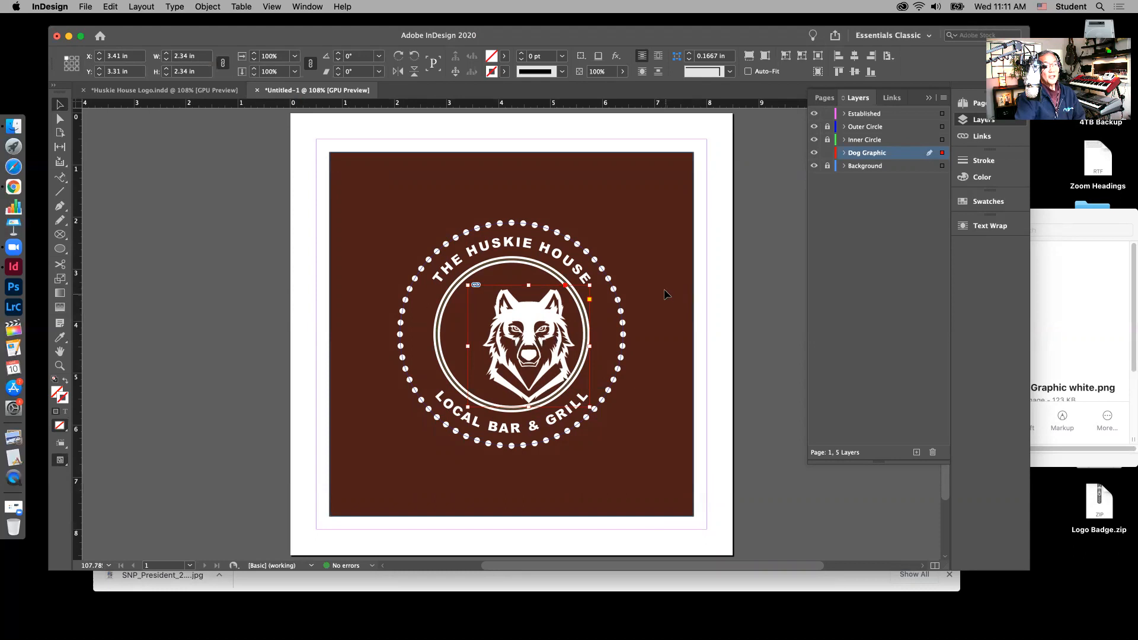
# Step: Centre the wolf graphic horizontally and vertically in the circle and deselect it
pyautogui.click(855, 58)
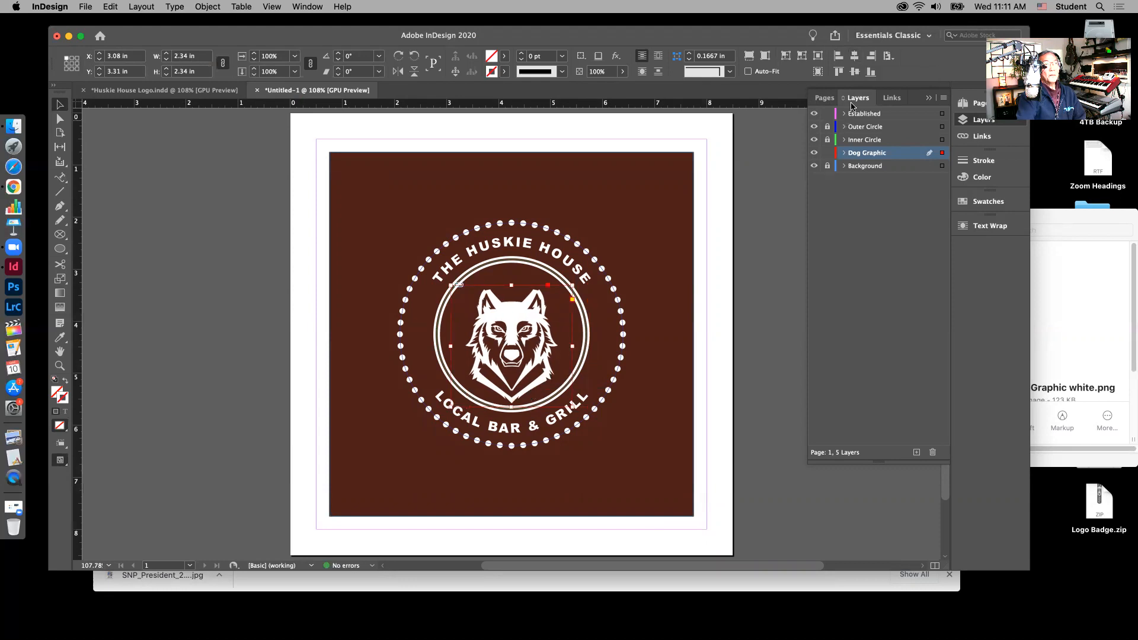
pyautogui.click(856, 72)
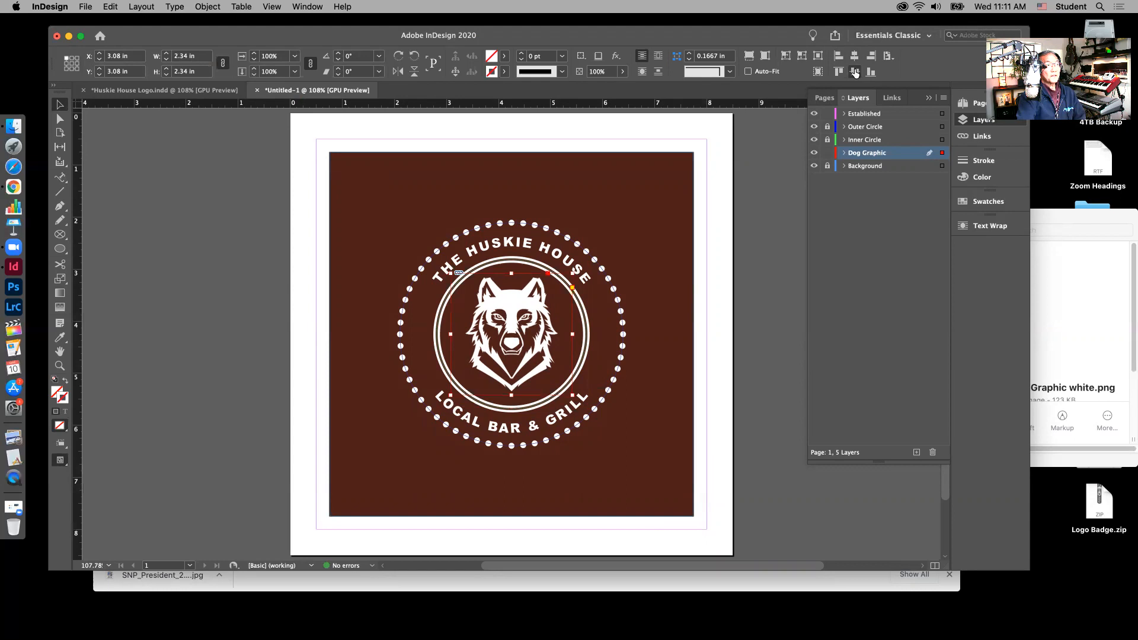
pyautogui.click(710, 136)
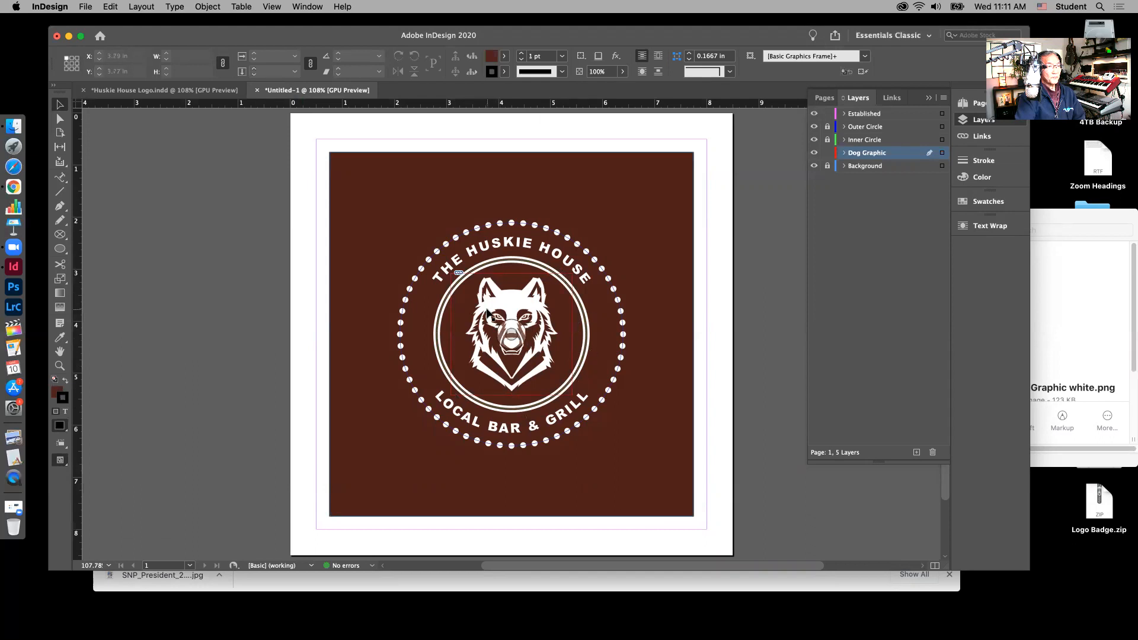
# Step: Nudge the wolf graphic down two steps and lock the Dog Graphic layer
pyautogui.click(539, 349)
pyautogui.press('Down')
pyautogui.press('Down')
pyautogui.press('Down')
pyautogui.press('Down')
pyautogui.press('Down')
pyautogui.press('Down')
pyautogui.press('Down')
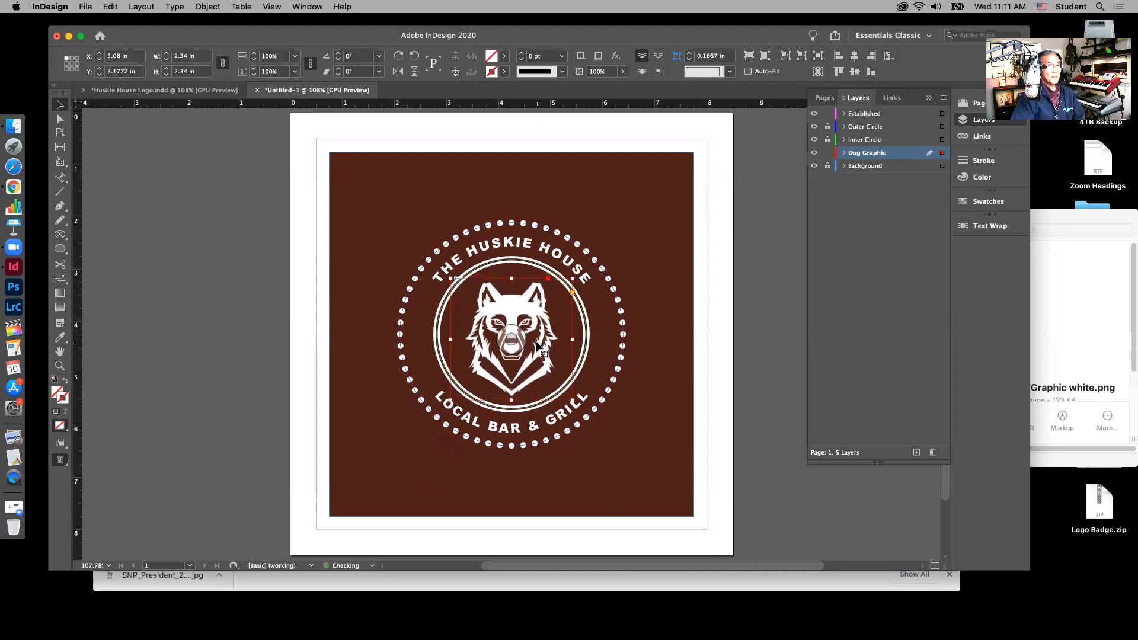
pyautogui.press('Down')
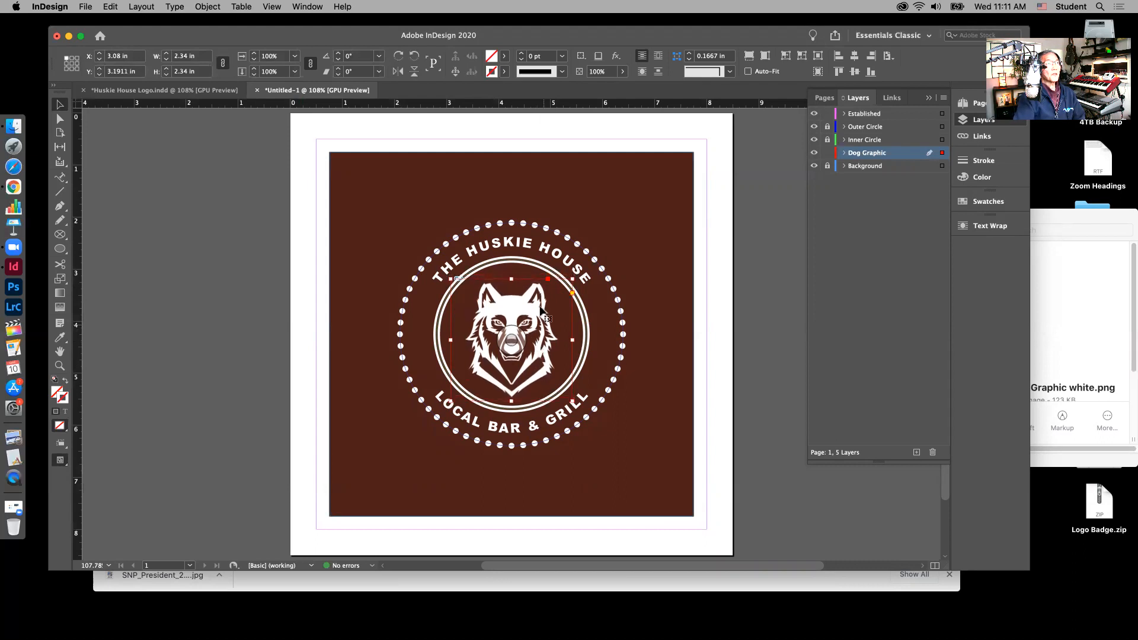
pyautogui.click(557, 132)
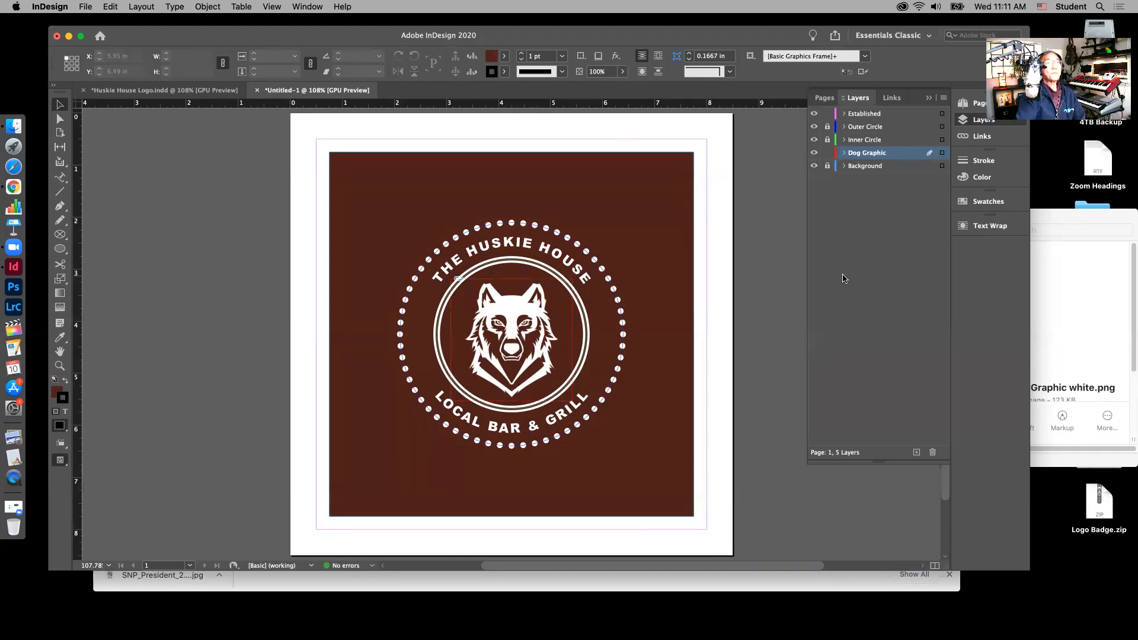
pyautogui.click(828, 153)
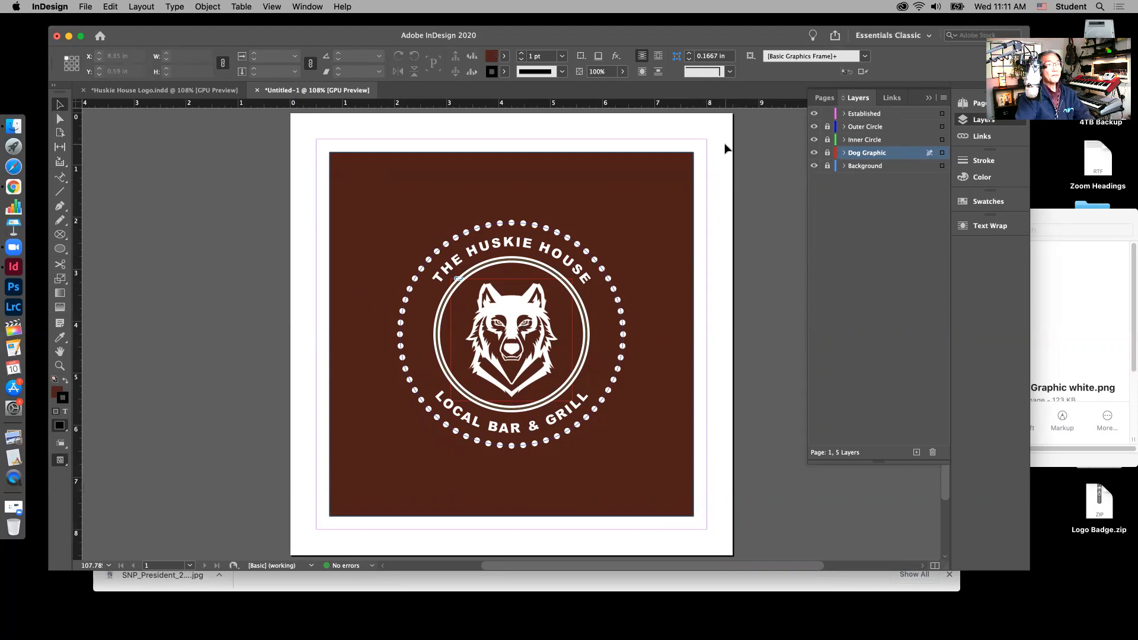
# Step: Choose the Type Tool, activate the Established layer and draw a text frame above the wolf
pyautogui.click(63, 180)
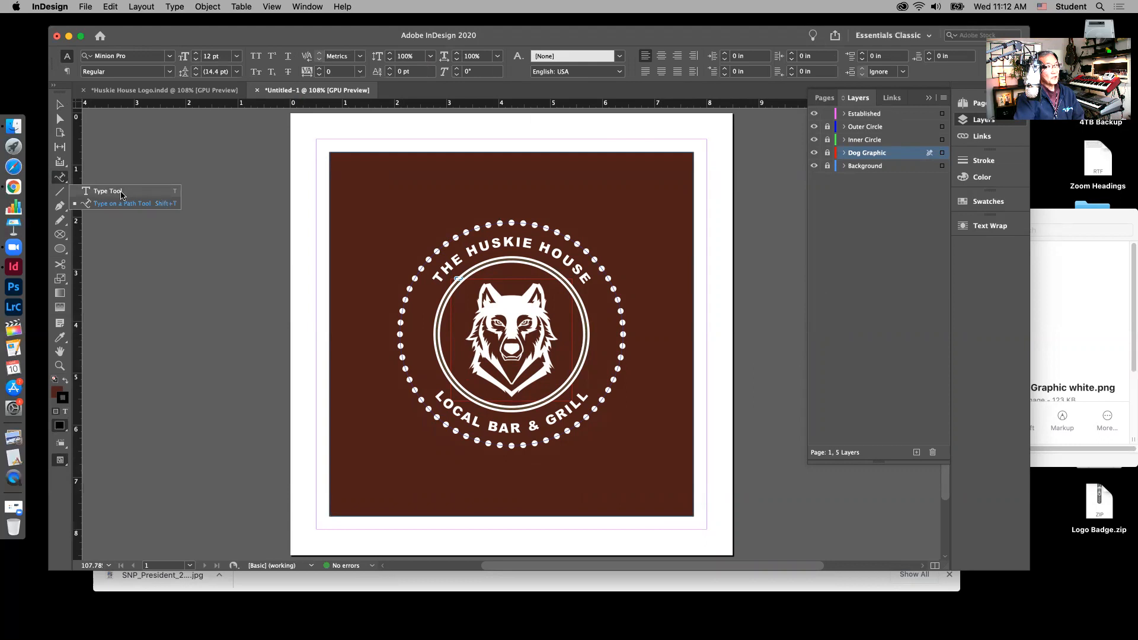
pyautogui.click(121, 192)
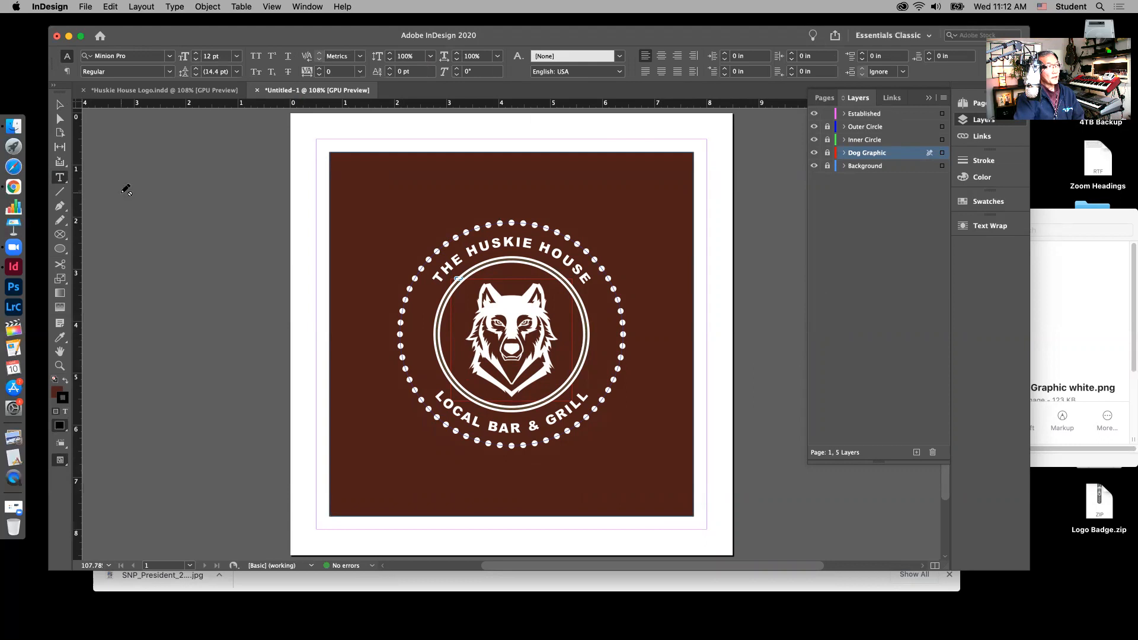
pyautogui.click(876, 116)
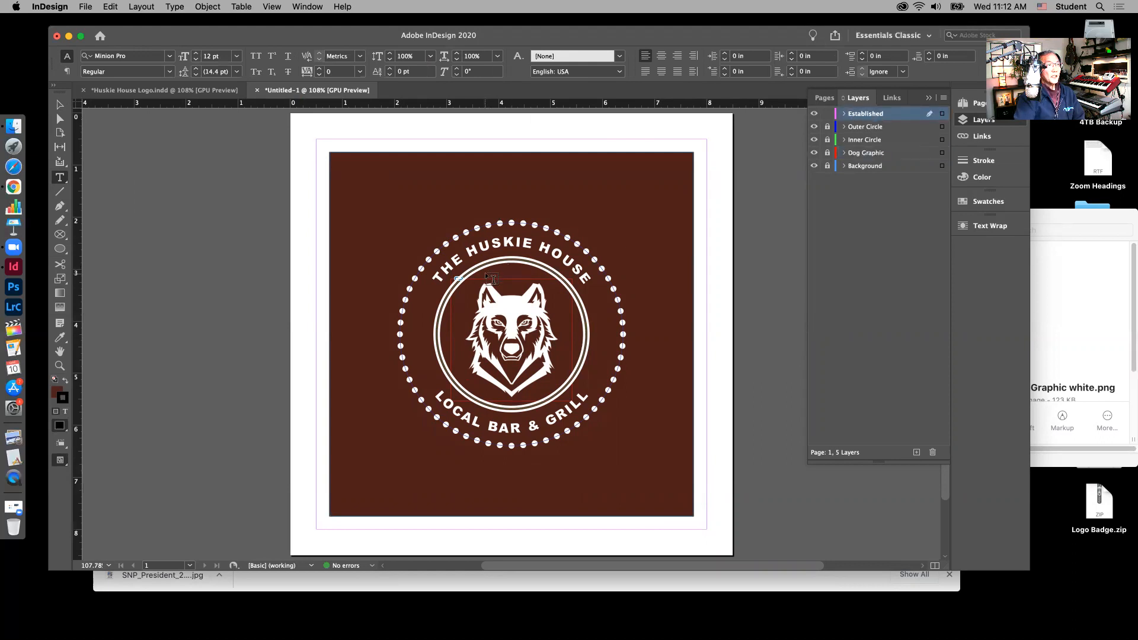
pyautogui.moveTo(486, 273); pyautogui.dragTo(546, 286)
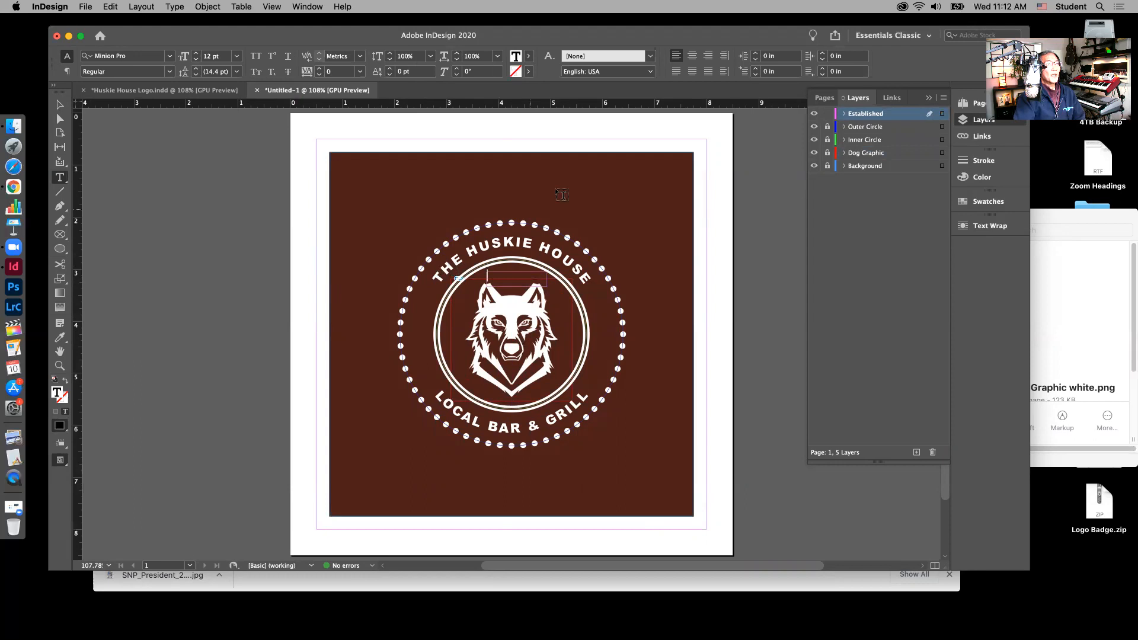
# Step: Set the text to centred Arial 8 pt in white
pyautogui.click(692, 59)
pyautogui.click(170, 56)
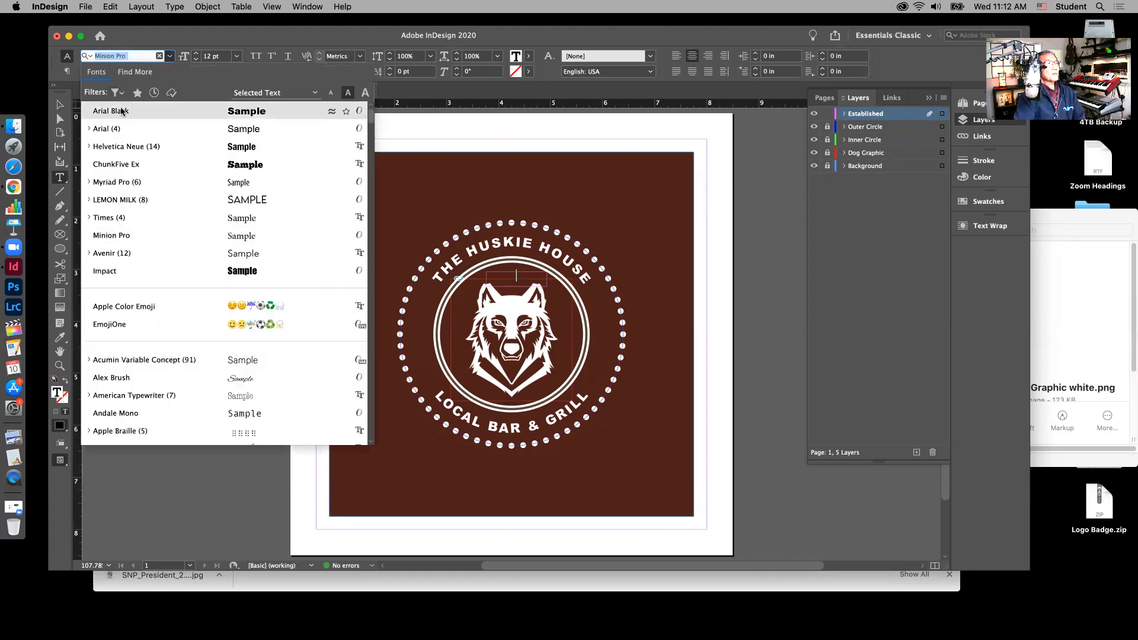
pyautogui.click(100, 131)
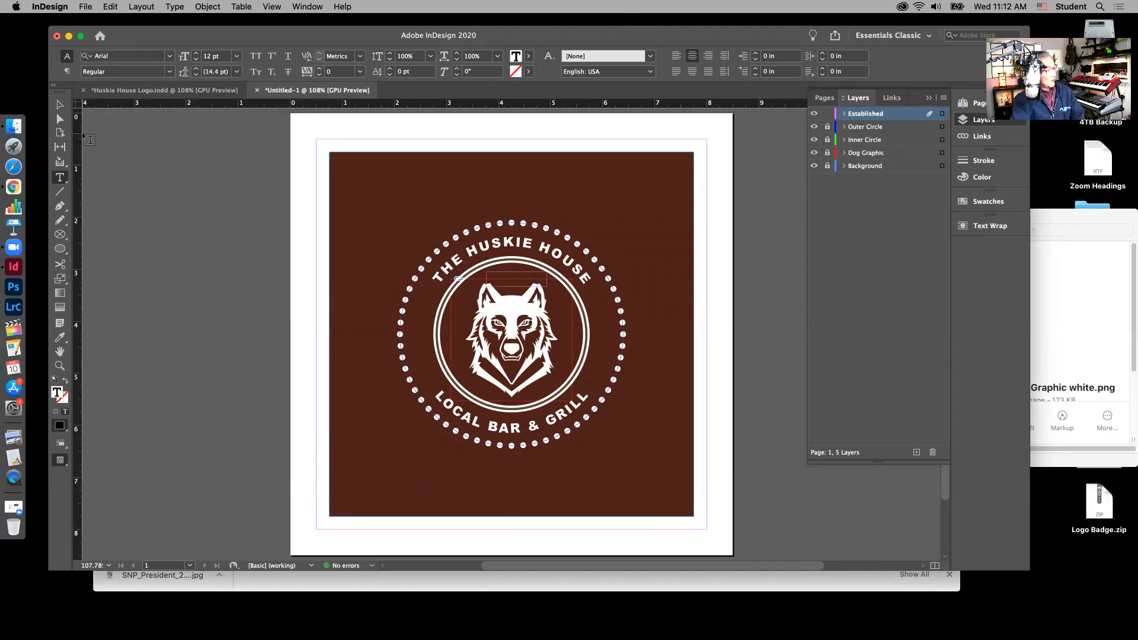
pyautogui.click(237, 57)
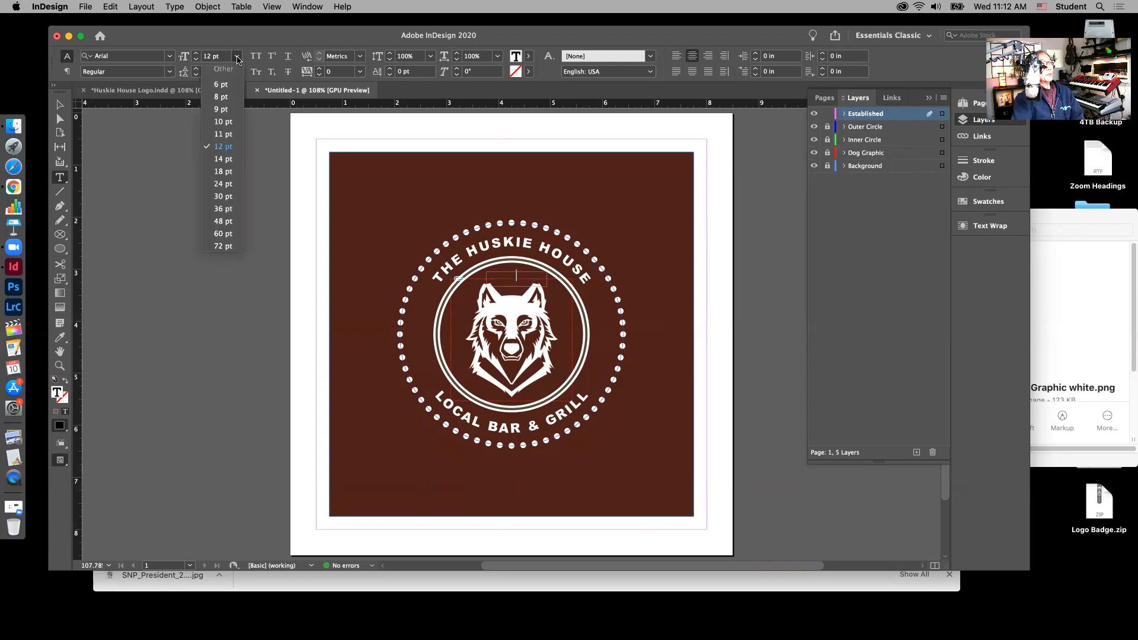
pyautogui.click(217, 97)
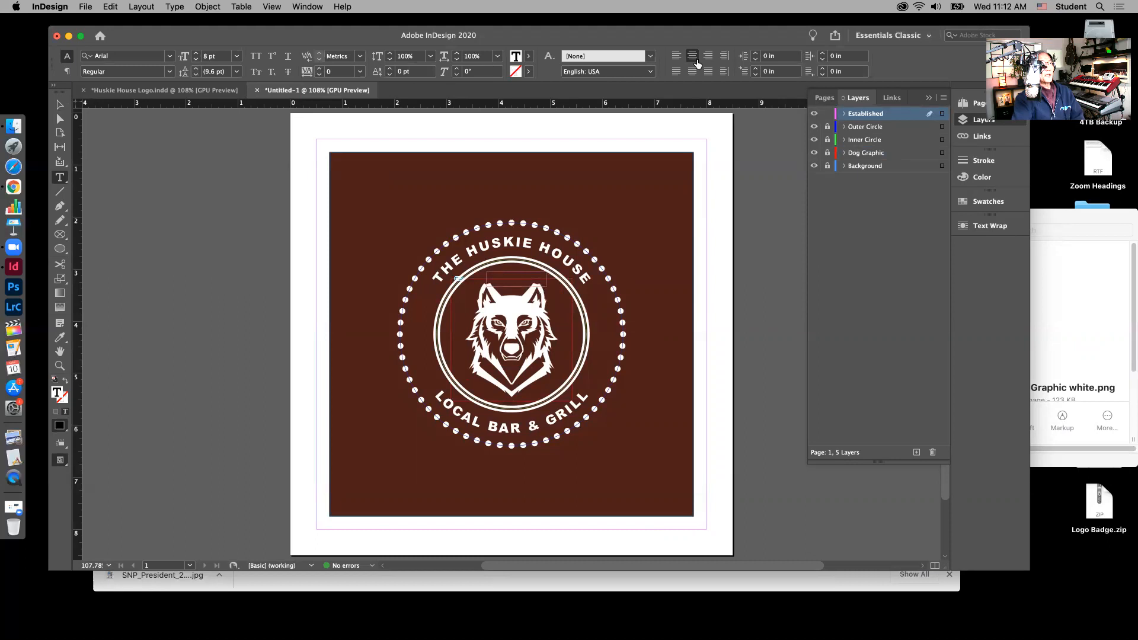
pyautogui.click(988, 201)
pyautogui.click(843, 263)
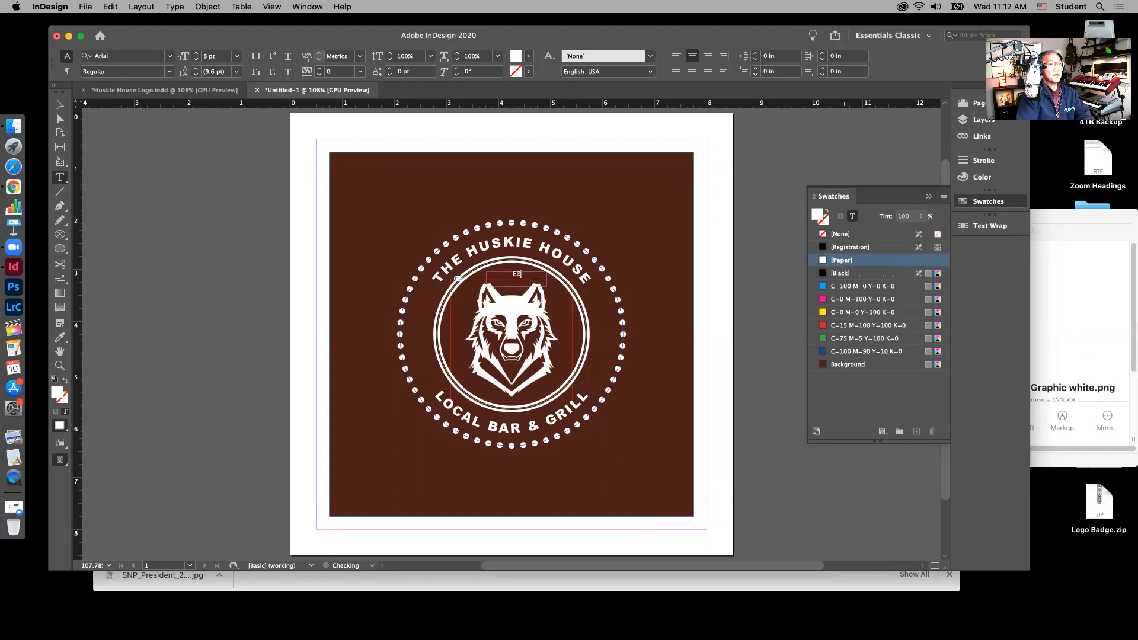
# Step: Type ESTABLISHED / RECENTLY on two lines and set its leading to 11 pt
pyautogui.write('BLOIS')
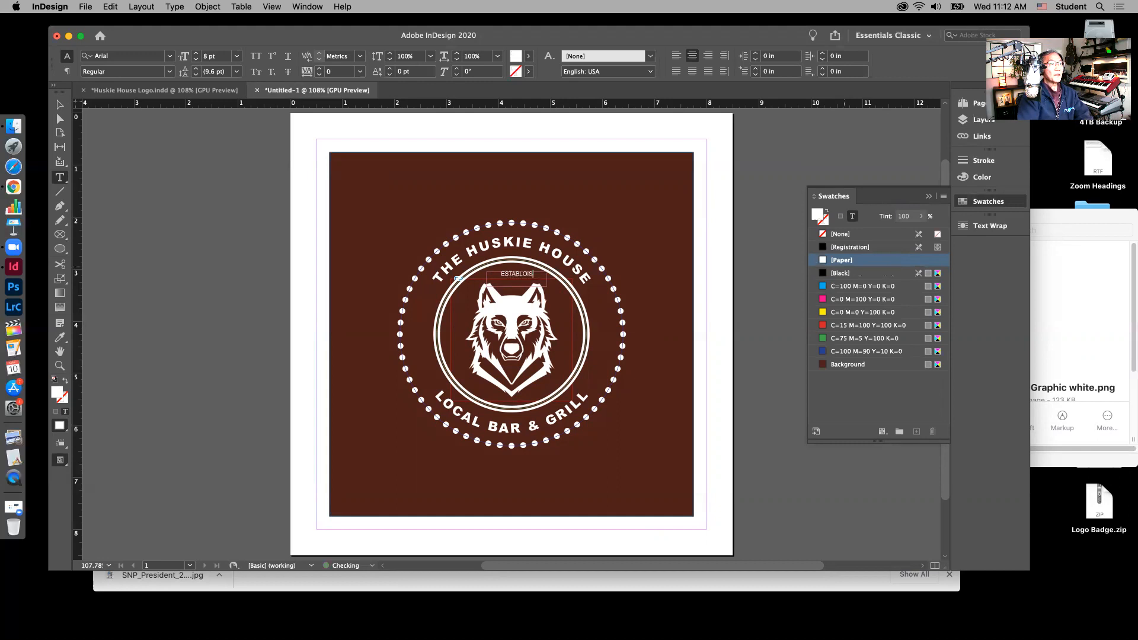
pyautogui.press('BackSpace')
pyautogui.press('BackSpace')
pyautogui.write('ISHE')
pyautogui.press('Return')
pyautogui.write('RECENTLY')
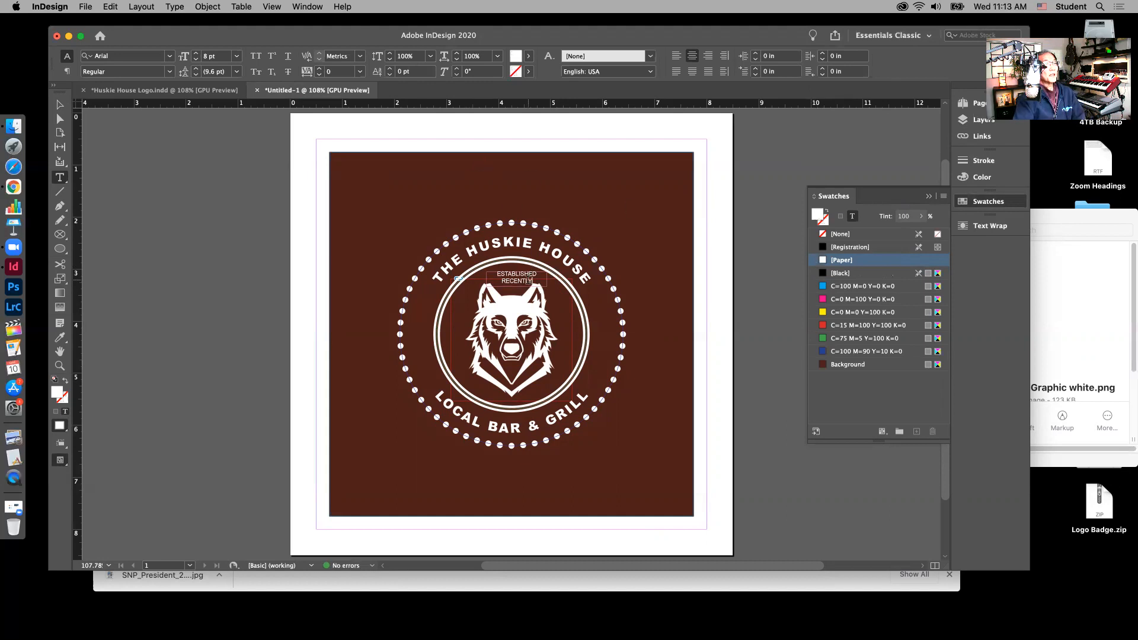
pyautogui.moveTo(531, 281); pyautogui.dragTo(495, 274)
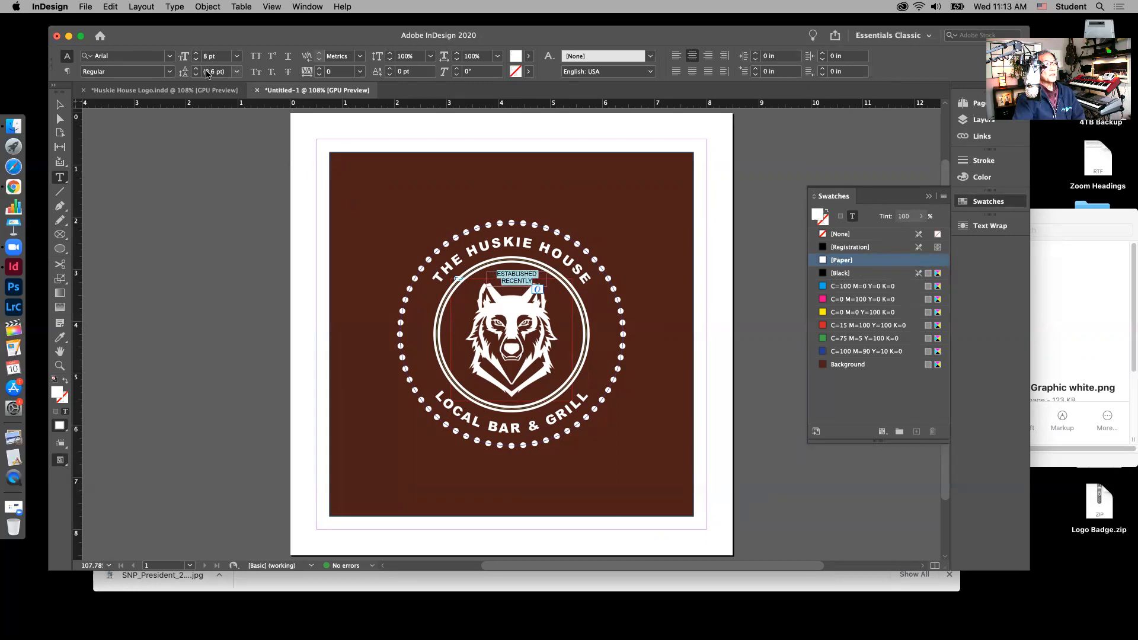
pyautogui.click(196, 69)
pyautogui.click(196, 70)
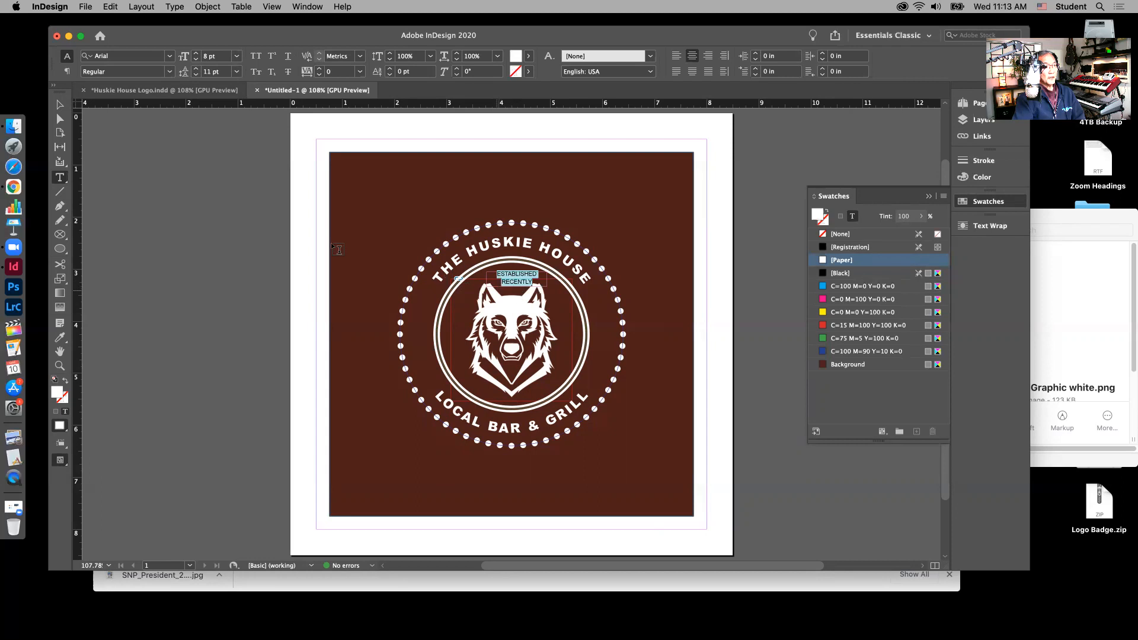
pyautogui.click(60, 105)
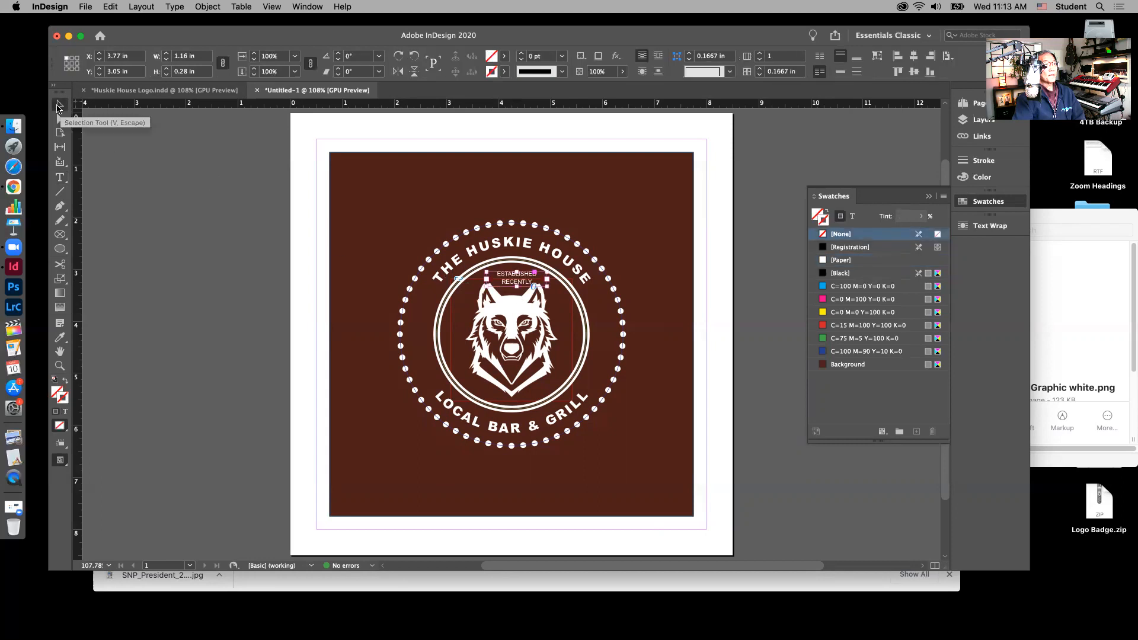
# Step: Centre the text frame horizontally on the badge and preview without guides
pyautogui.click(913, 63)
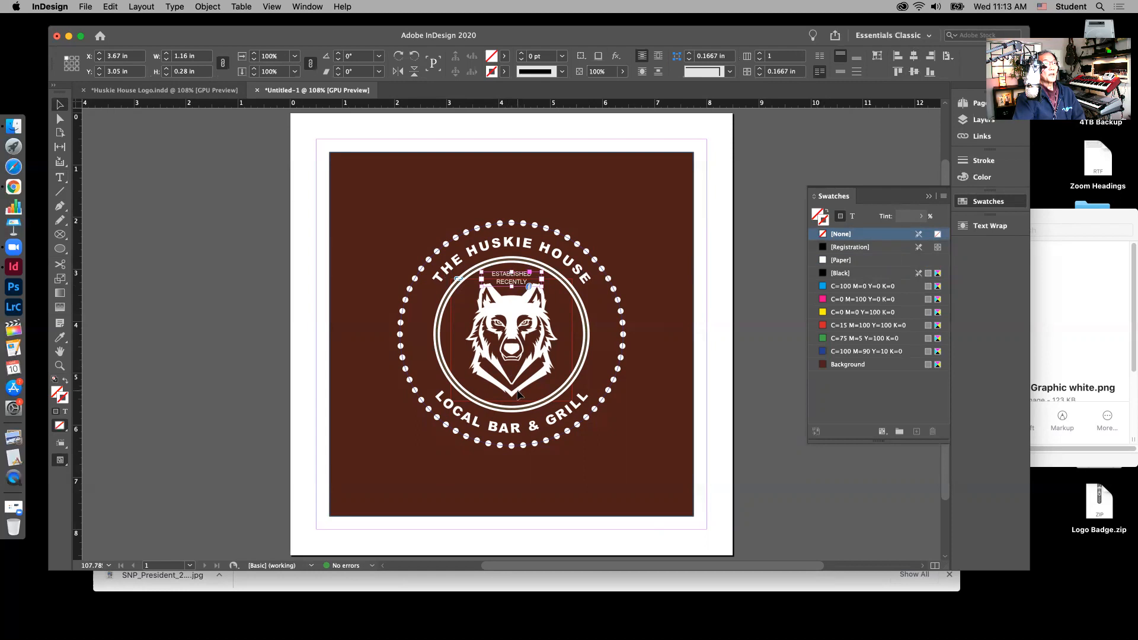
pyautogui.click(731, 179)
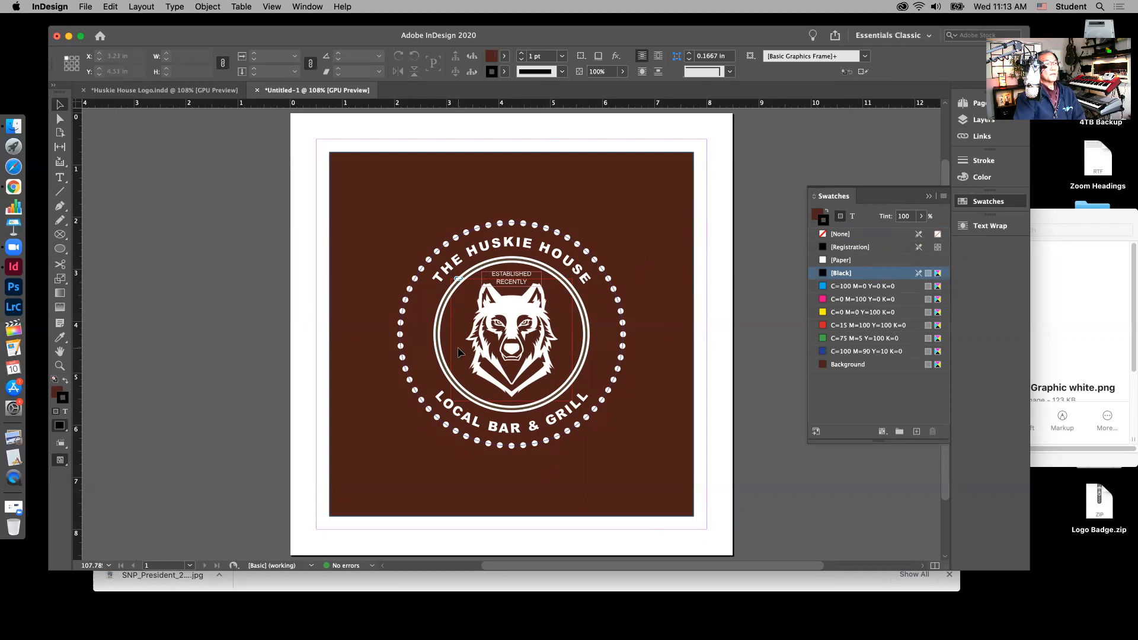
pyautogui.press('w')
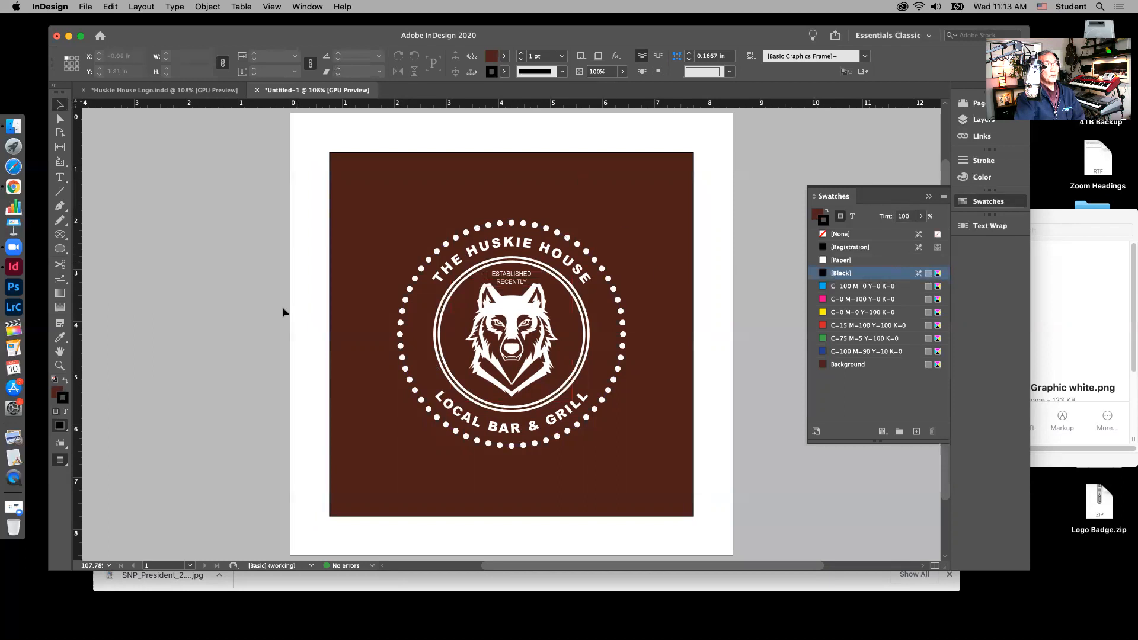
# Step: Unlock the Dog Graphic layer and nudge the wolf graphic down one more step
pyautogui.click(984, 121)
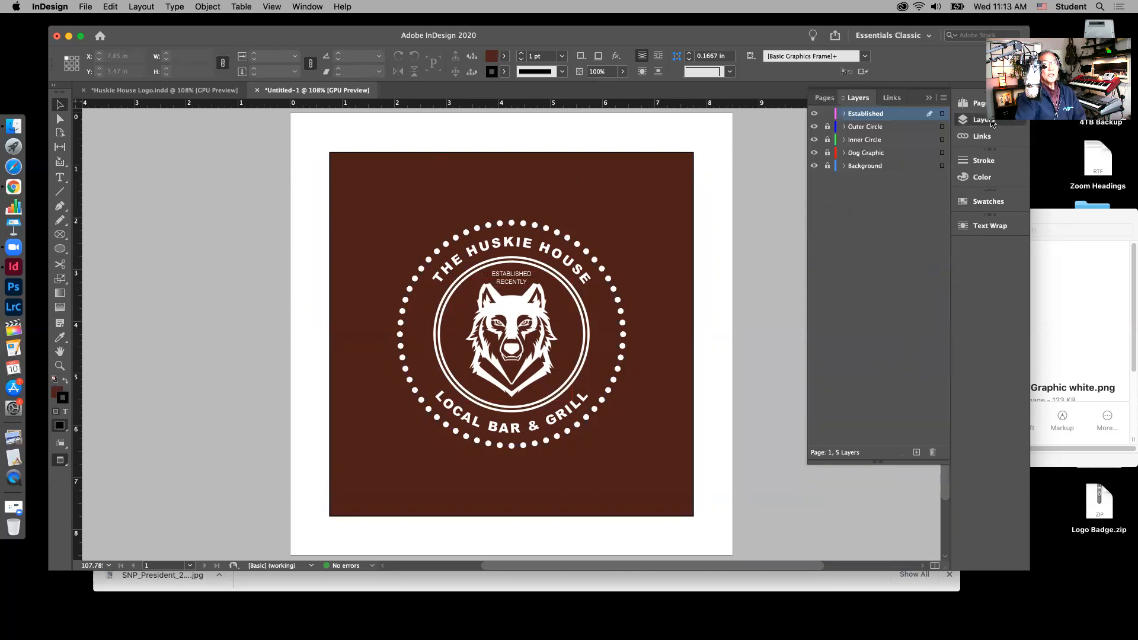
pyautogui.click(827, 153)
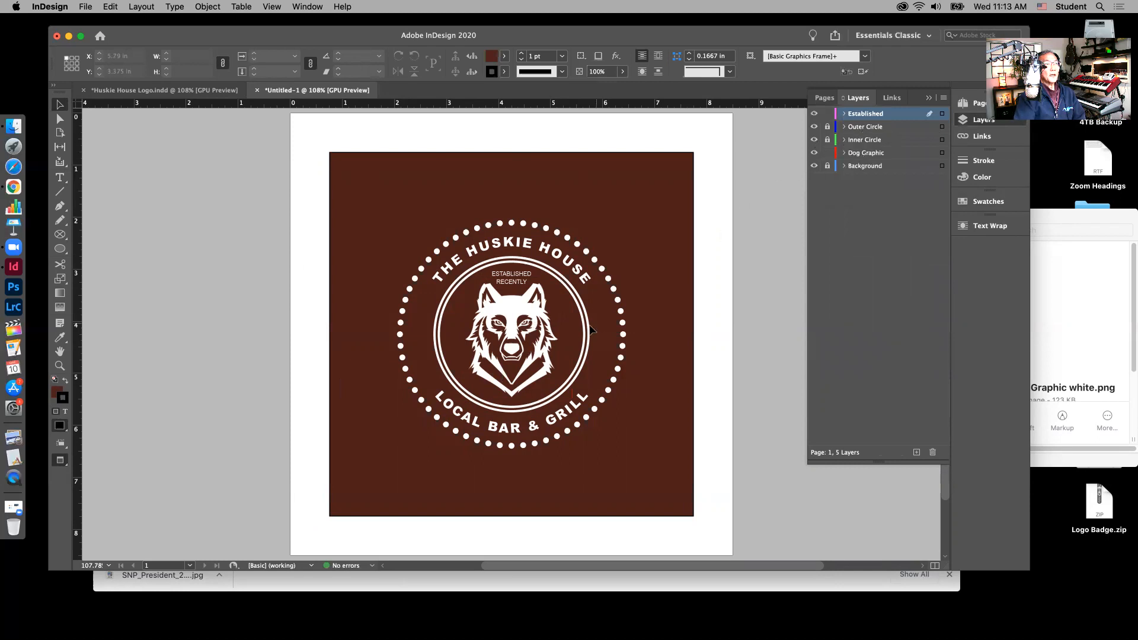
pyautogui.click(537, 317)
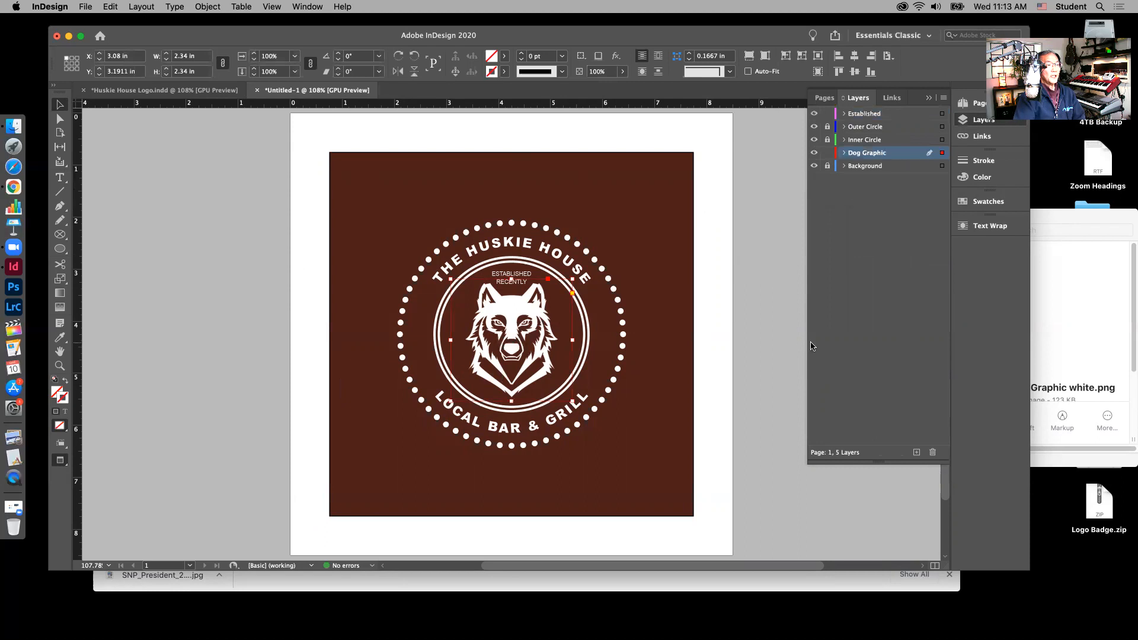
pyautogui.press('Down')
pyautogui.press('Down')
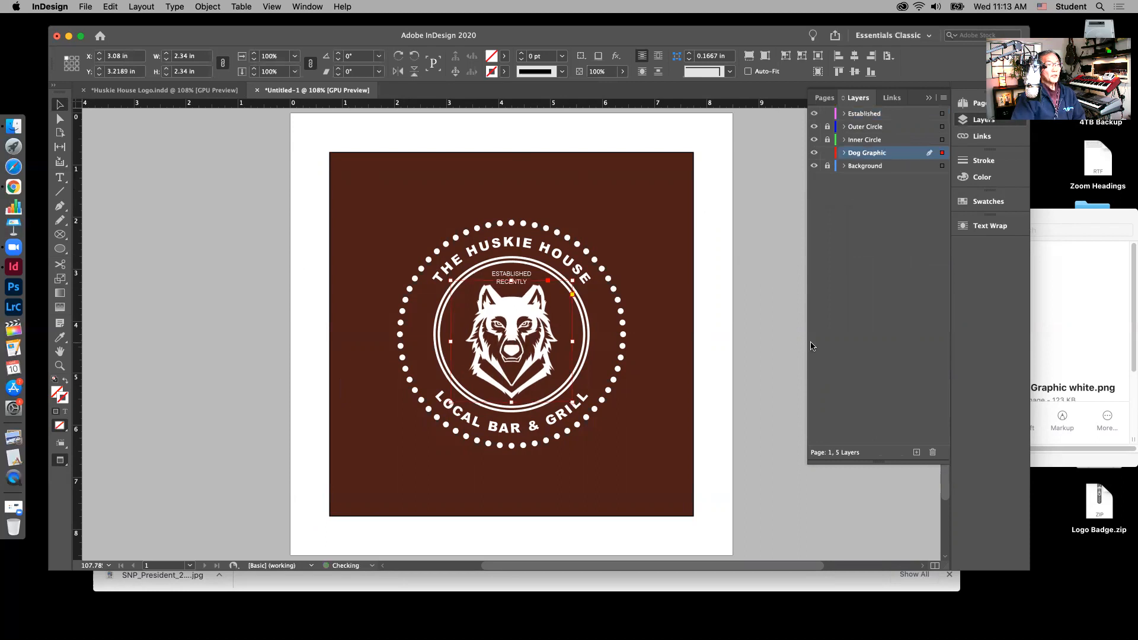
pyautogui.click(710, 289)
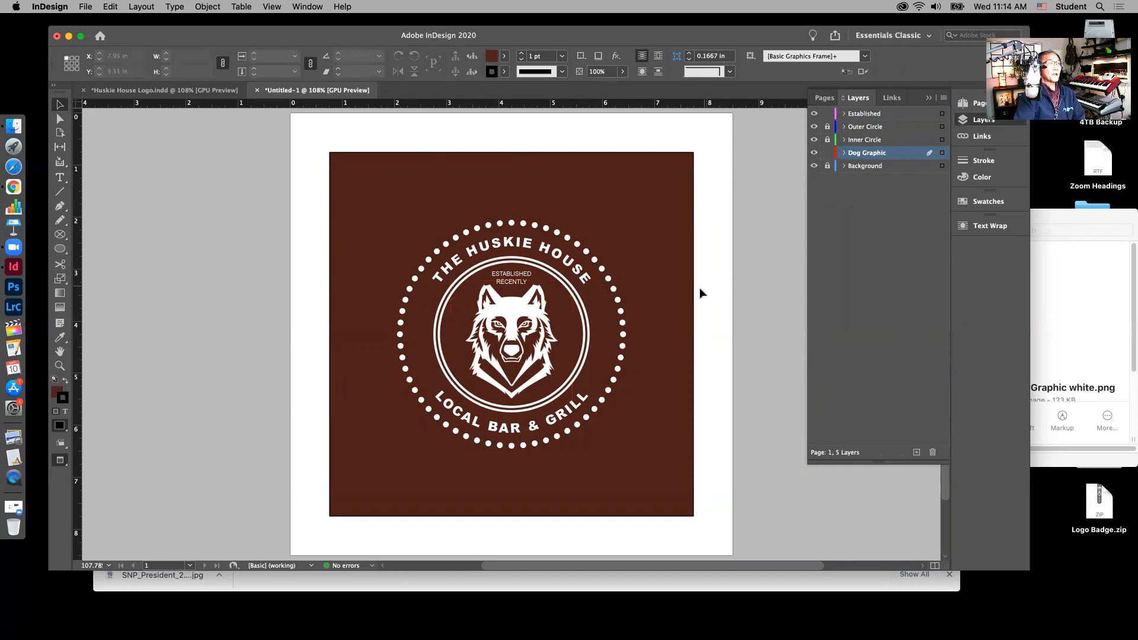
pyautogui.click(532, 335)
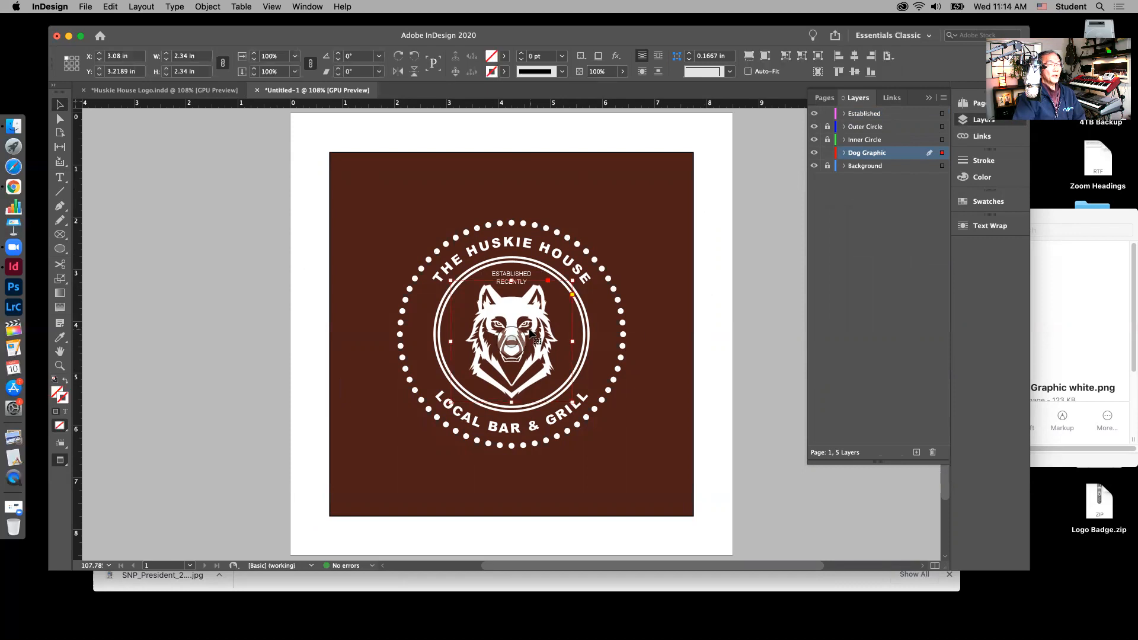
pyautogui.click(709, 232)
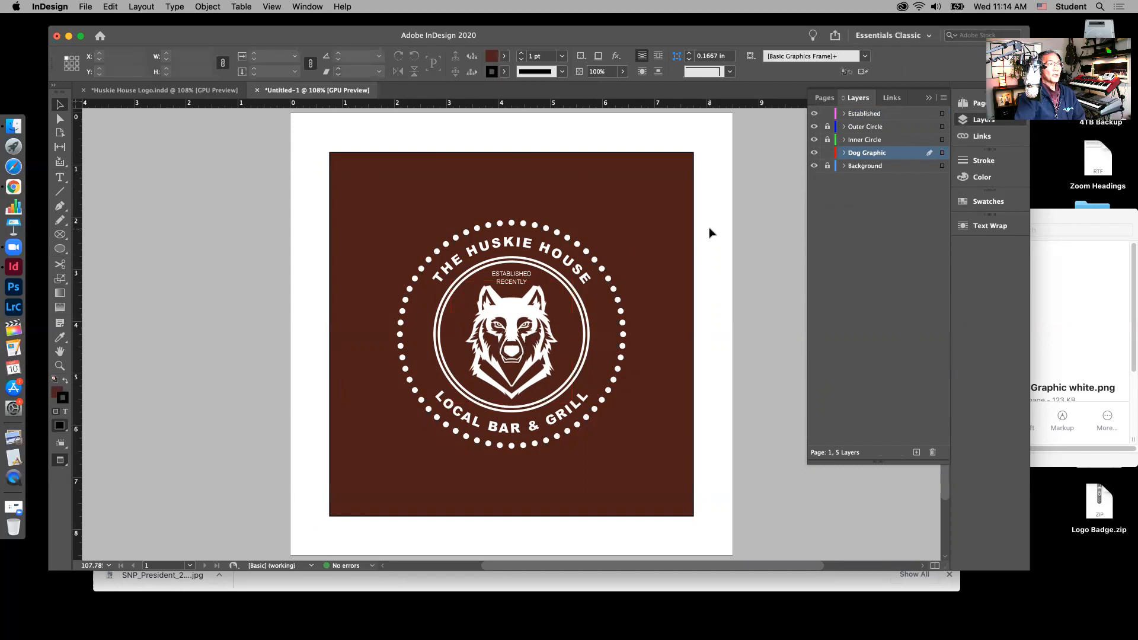
# Step: Nudge the ESTABLISHED RECENTLY text frame down slightly and deselect it
pyautogui.click(510, 276)
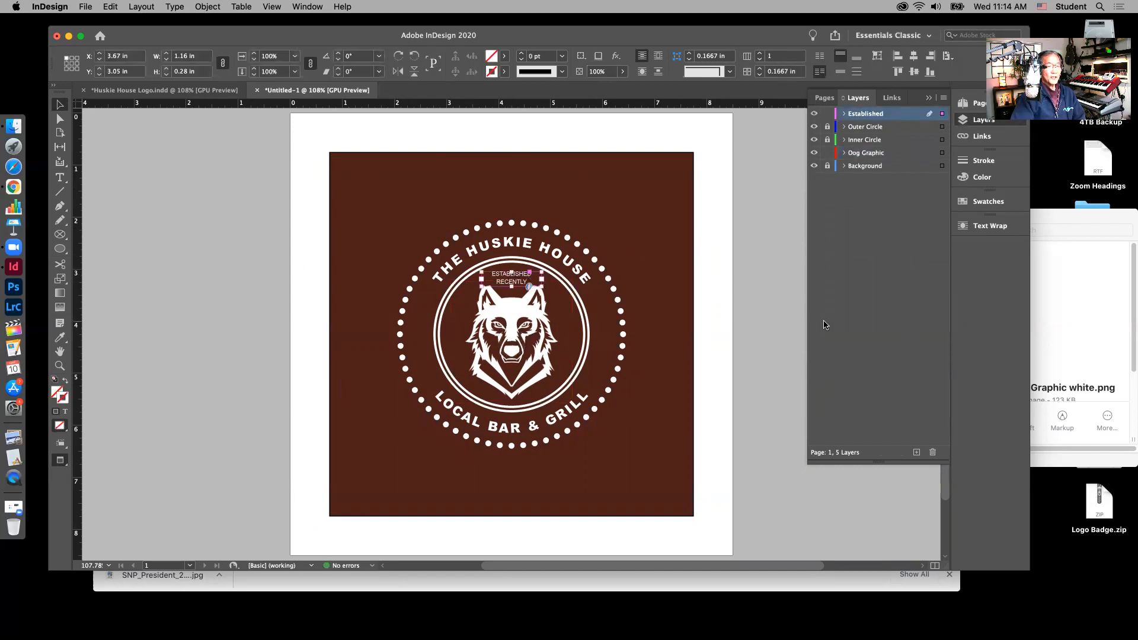
pyautogui.press('Down')
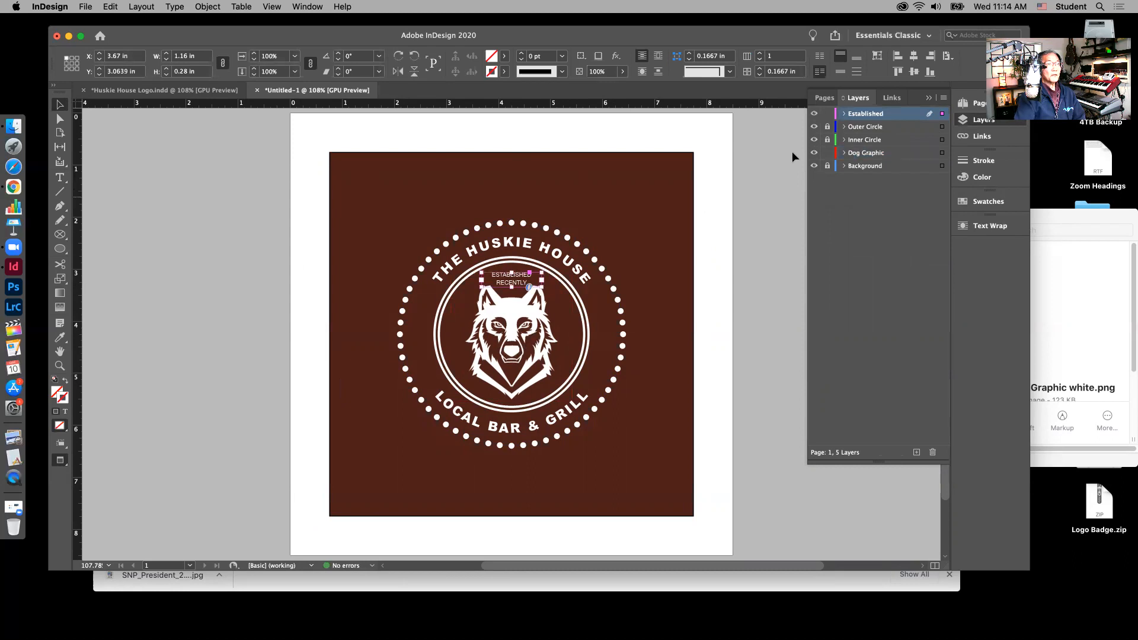
pyautogui.click(724, 152)
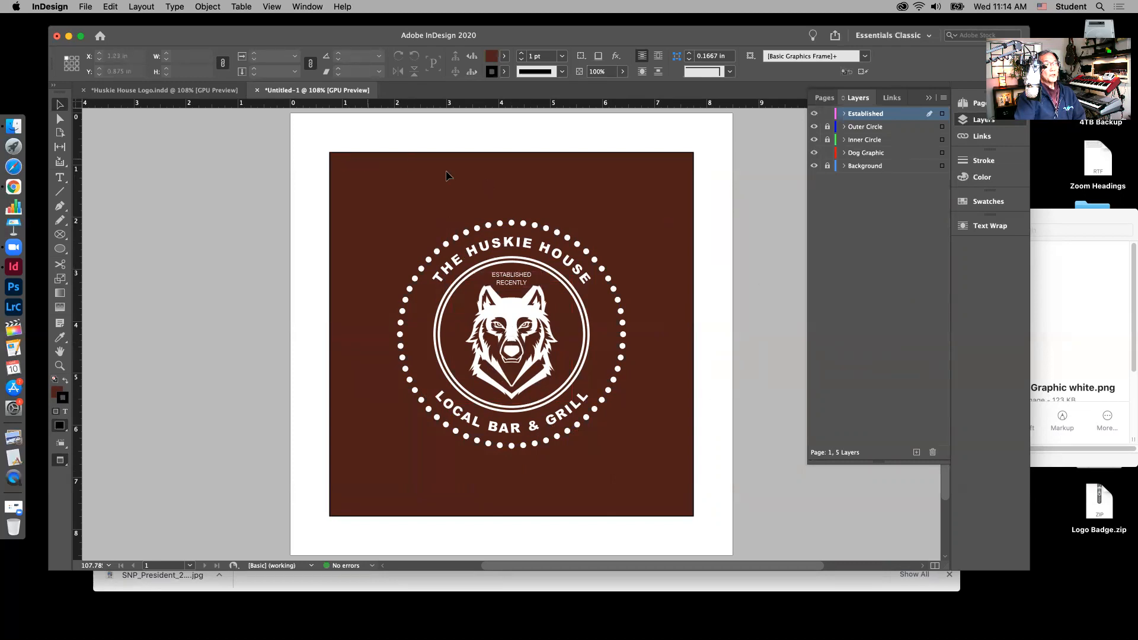
# Step: Show the Swatches panel and open the File menu
pyautogui.click(987, 202)
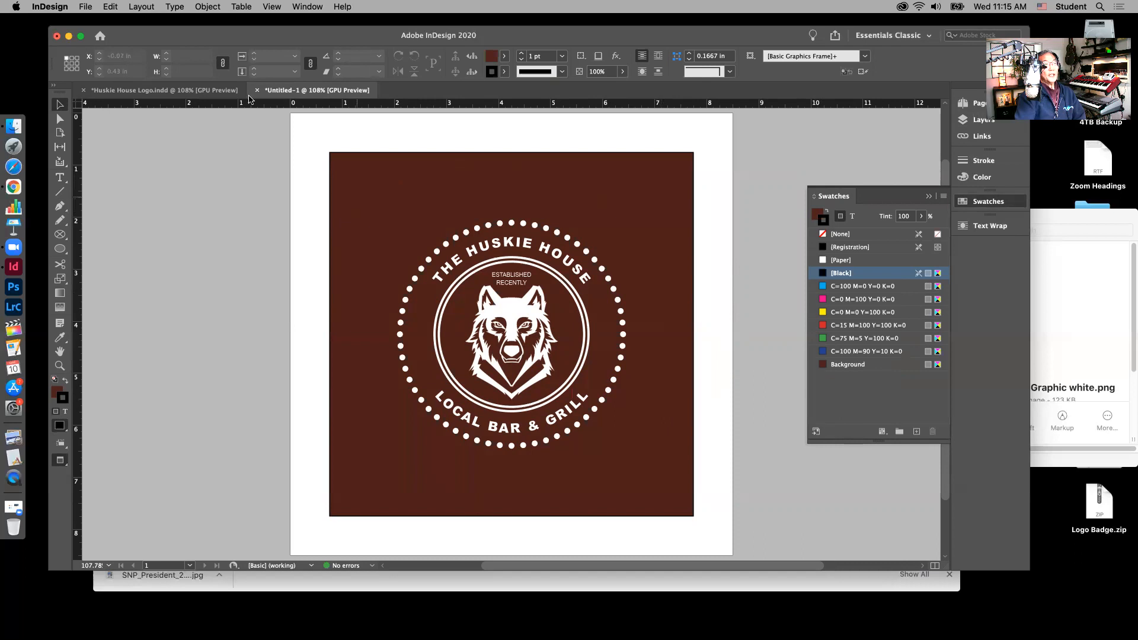
pyautogui.click(86, 7)
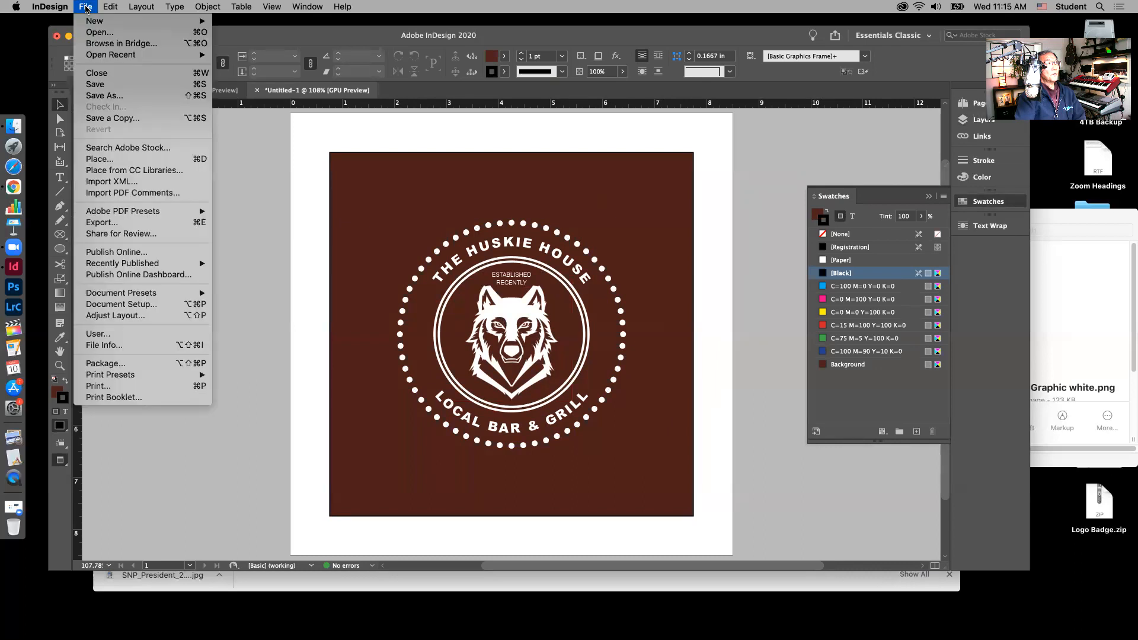
pyautogui.click(98, 223)
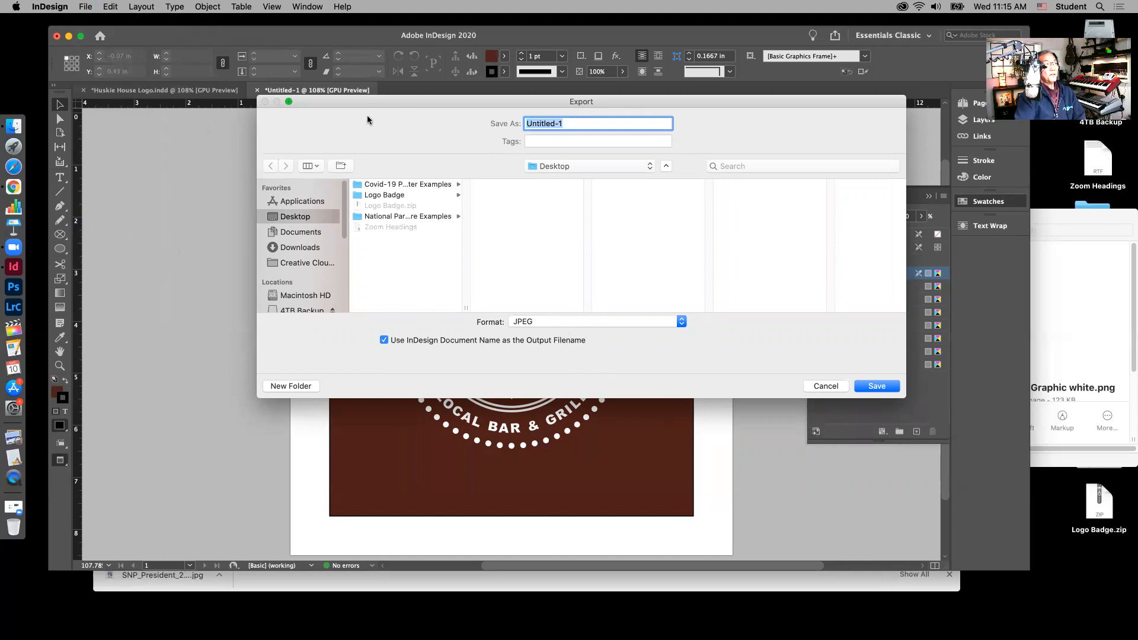
pyautogui.moveTo(371, 100); pyautogui.dragTo(436, 198)
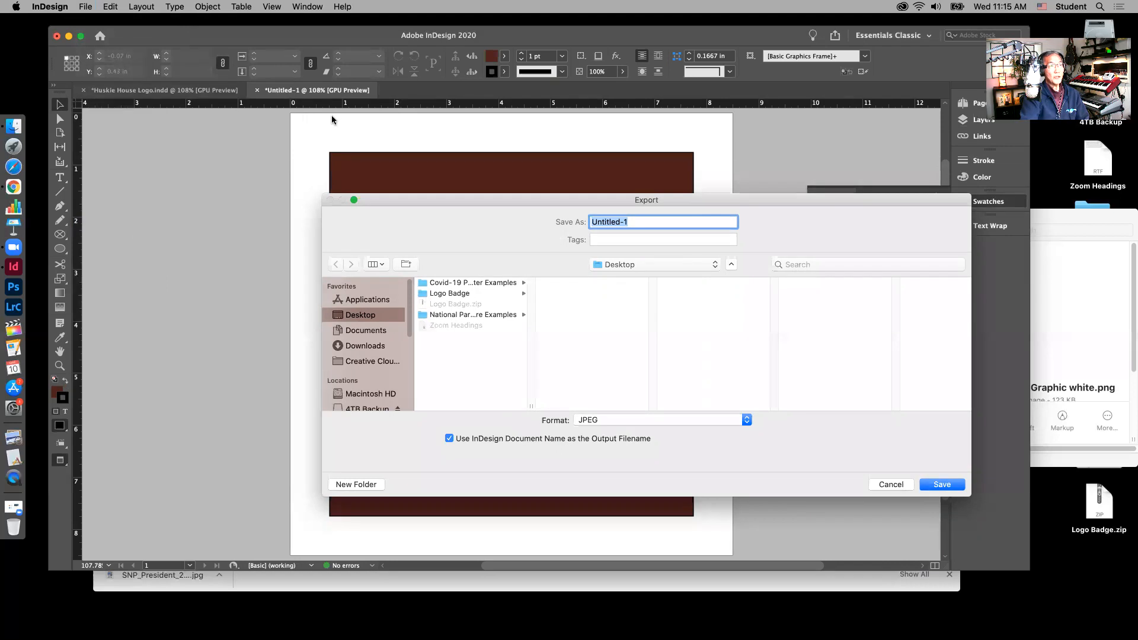
pyautogui.click(899, 483)
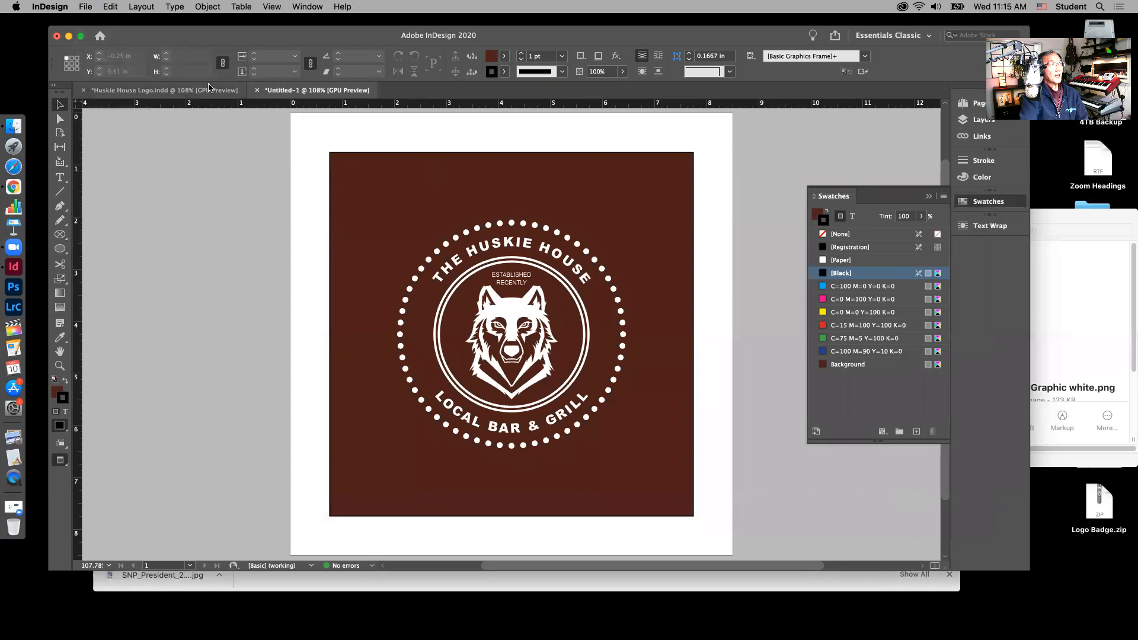
pyautogui.click(88, 8)
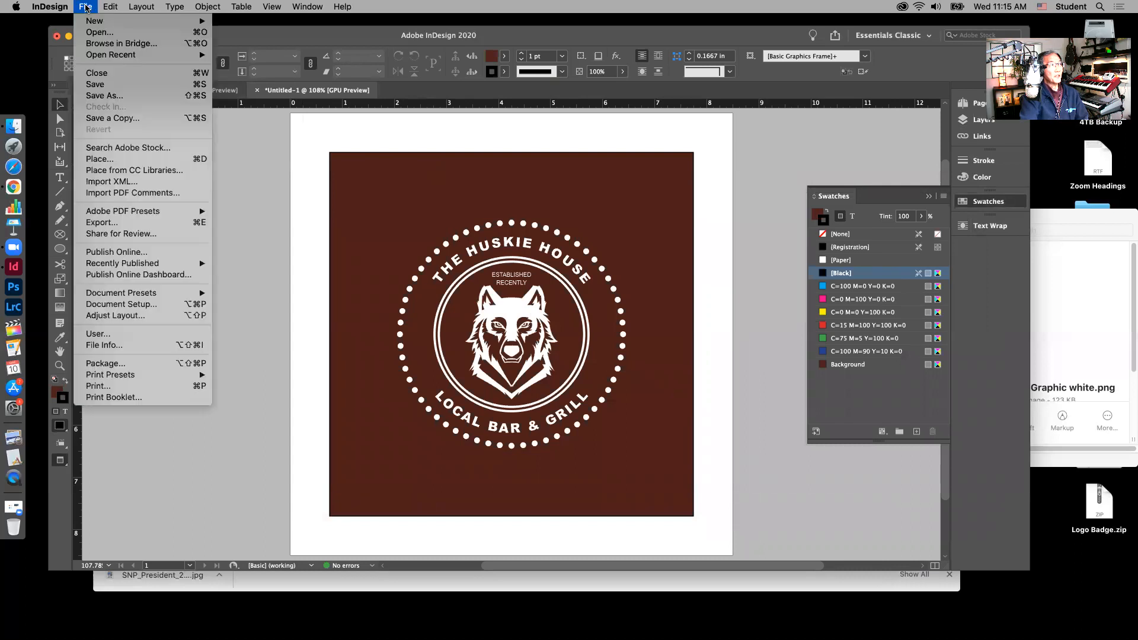
# Step: Save the document to the Desktop as Huskie House Logo.indd
pyautogui.click(94, 84)
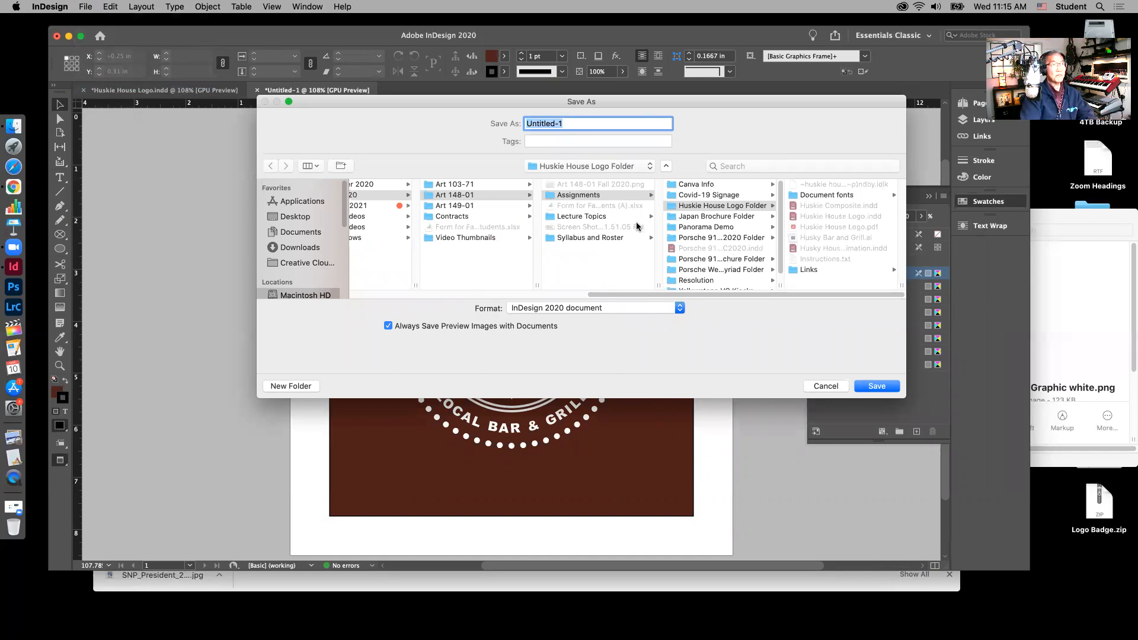
pyautogui.write('HU')
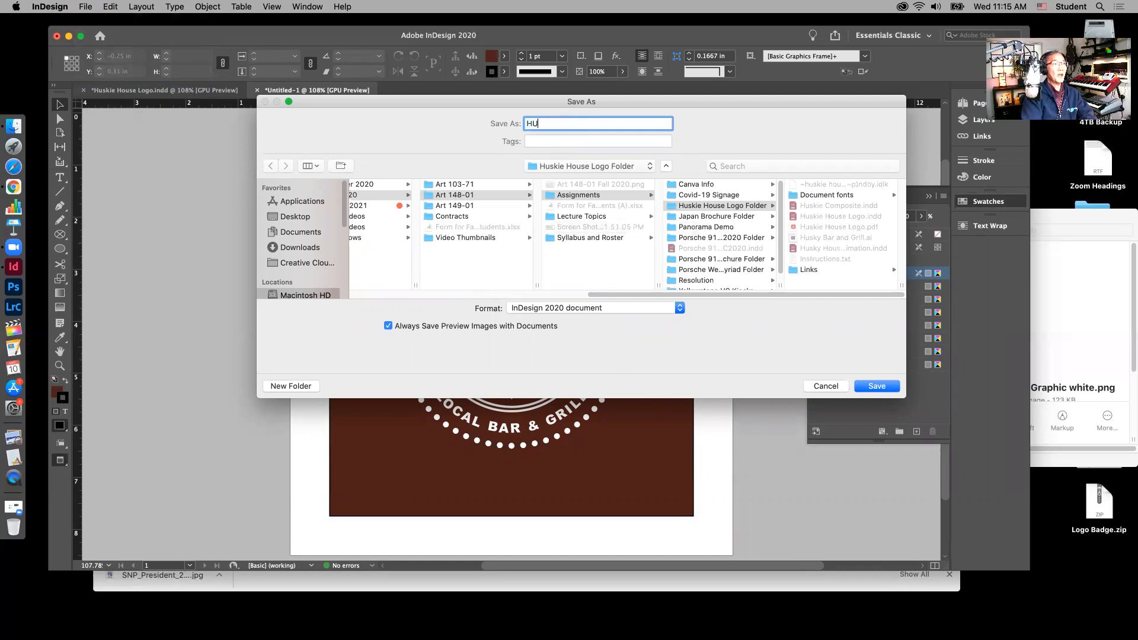
pyautogui.press('BackSpace')
pyautogui.press('BackSpace')
pyautogui.press('BackSpace')
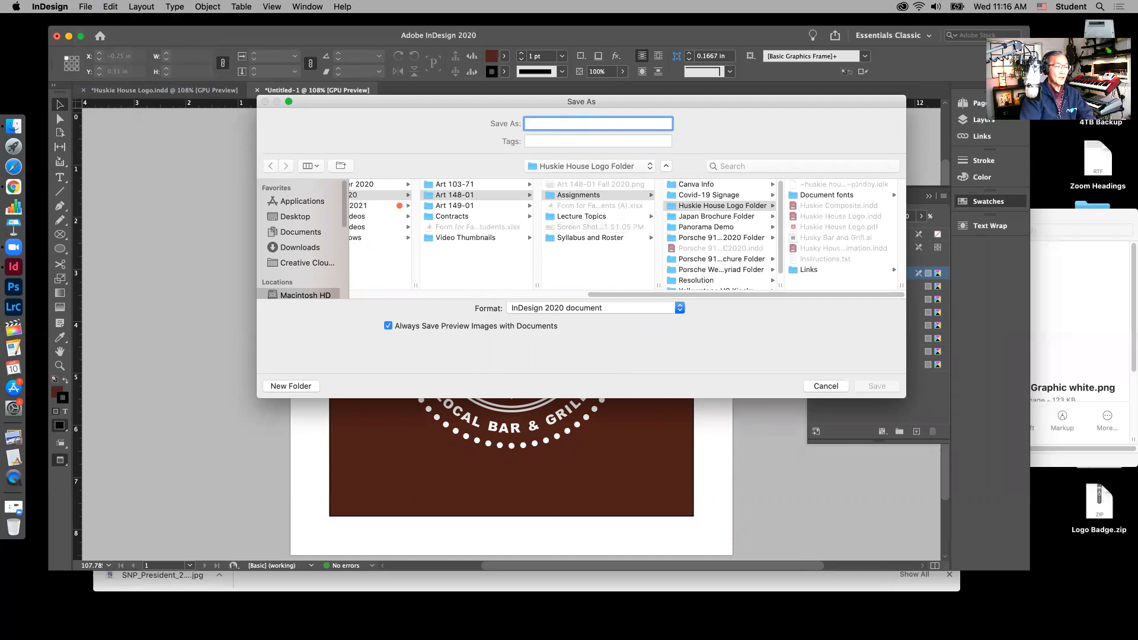
pyautogui.write('Huskie House Logo')
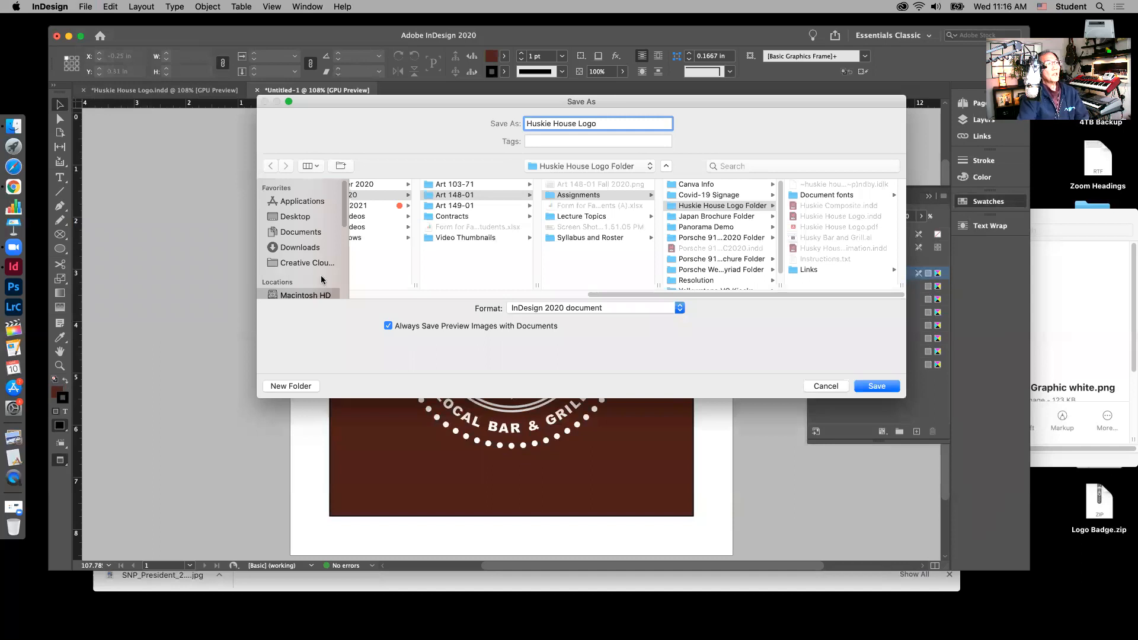
pyautogui.click(304, 218)
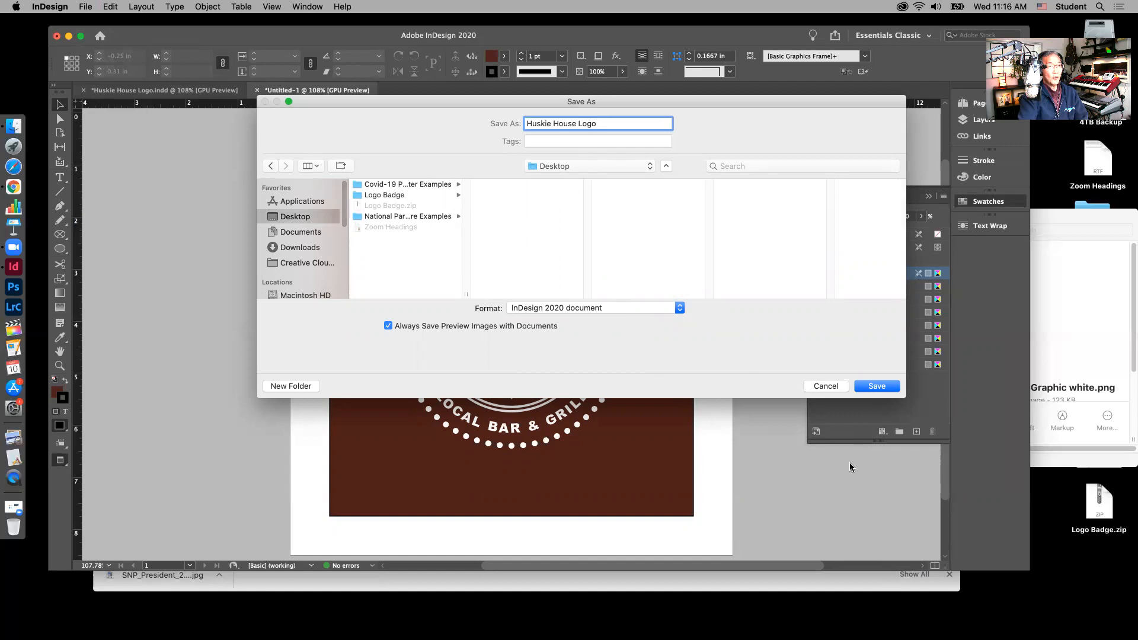
pyautogui.click(875, 388)
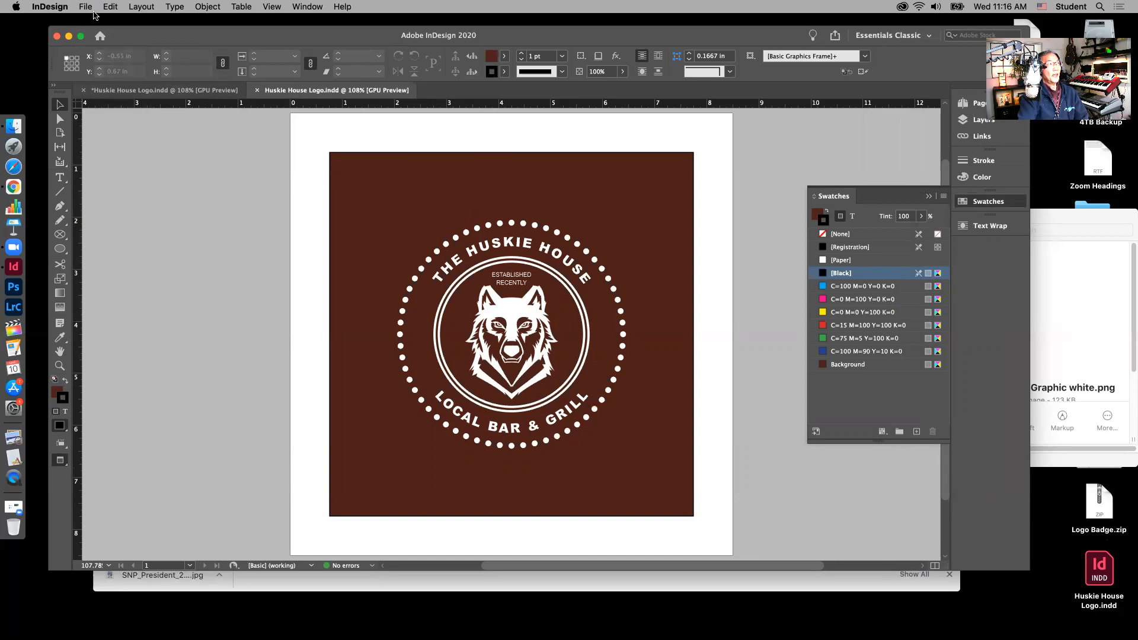
# Step: Start exporting the badge with JPEG kept as the format, confirming the name and location
pyautogui.click(87, 7)
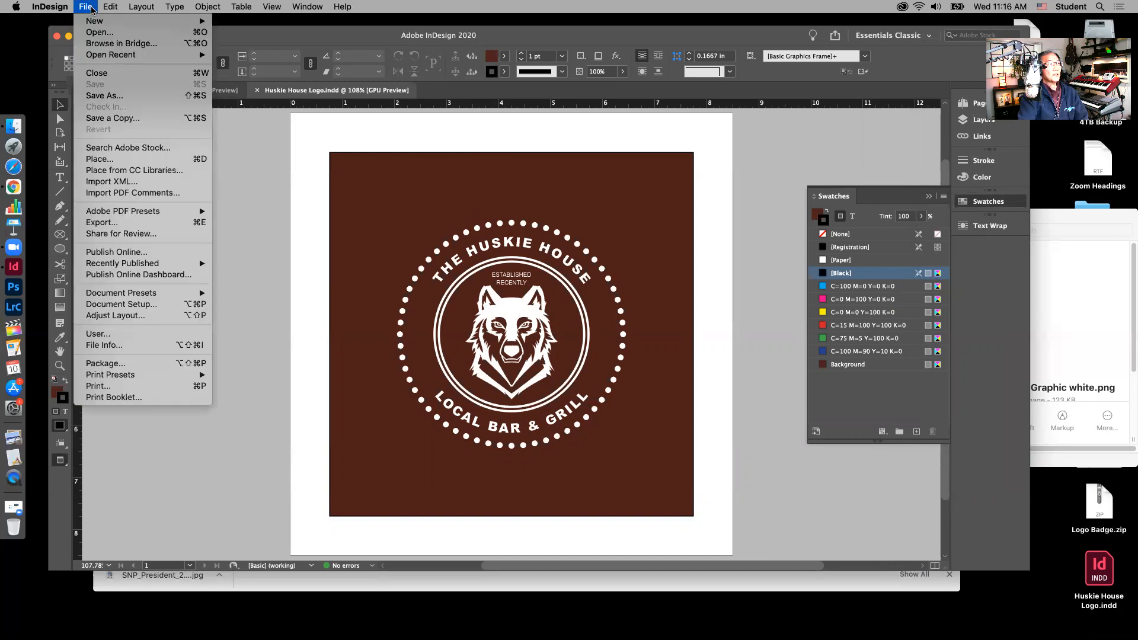
pyautogui.click(115, 223)
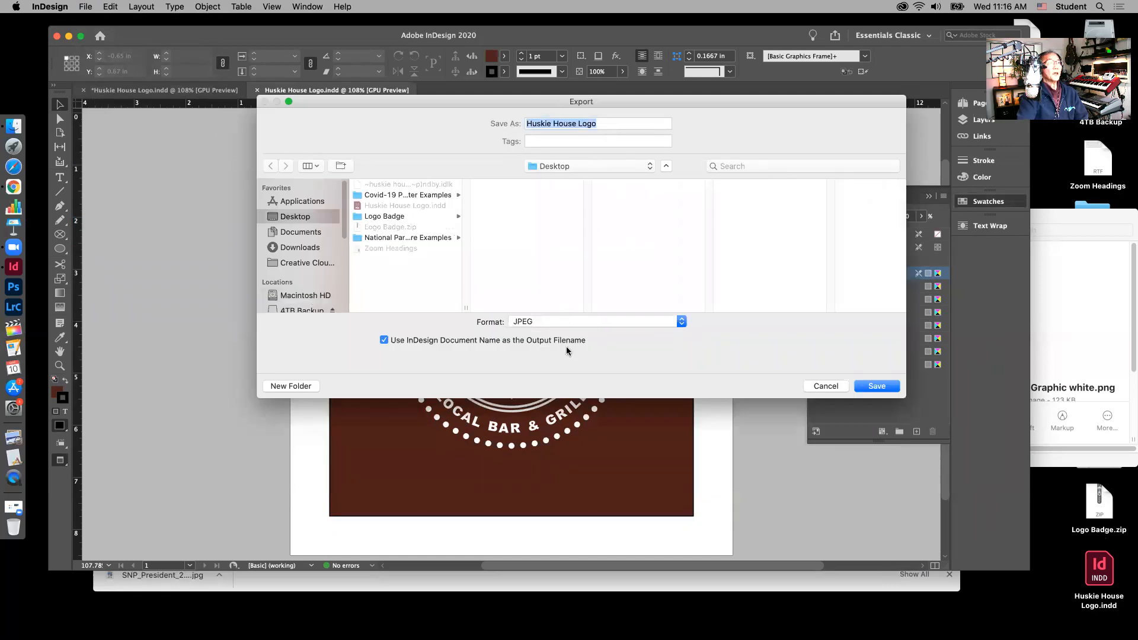
pyautogui.click(680, 322)
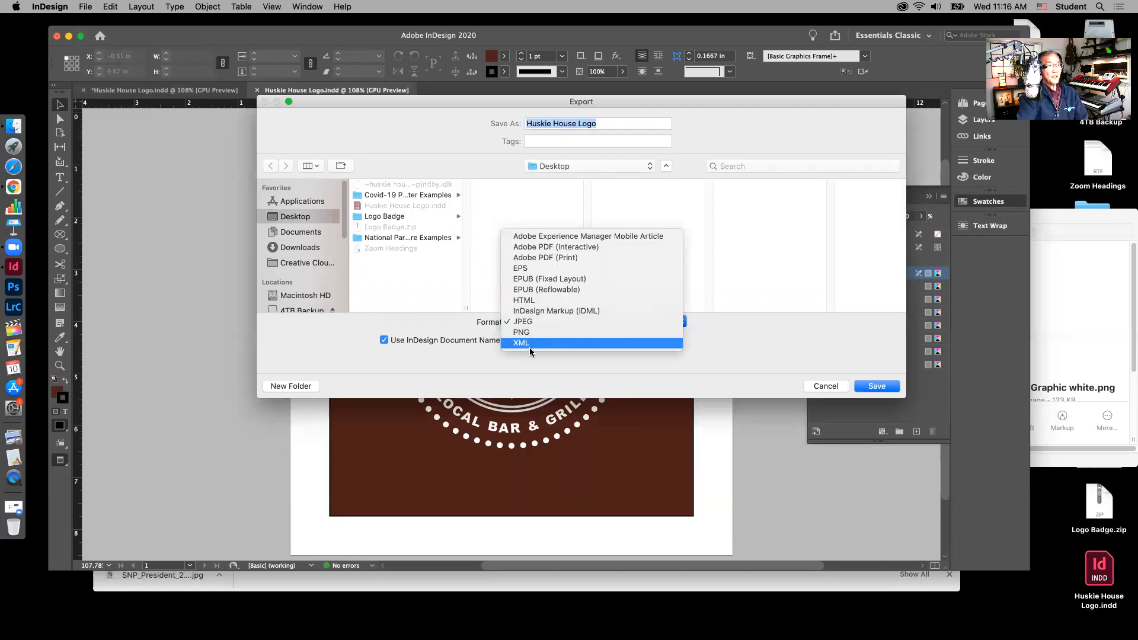
pyautogui.click(681, 323)
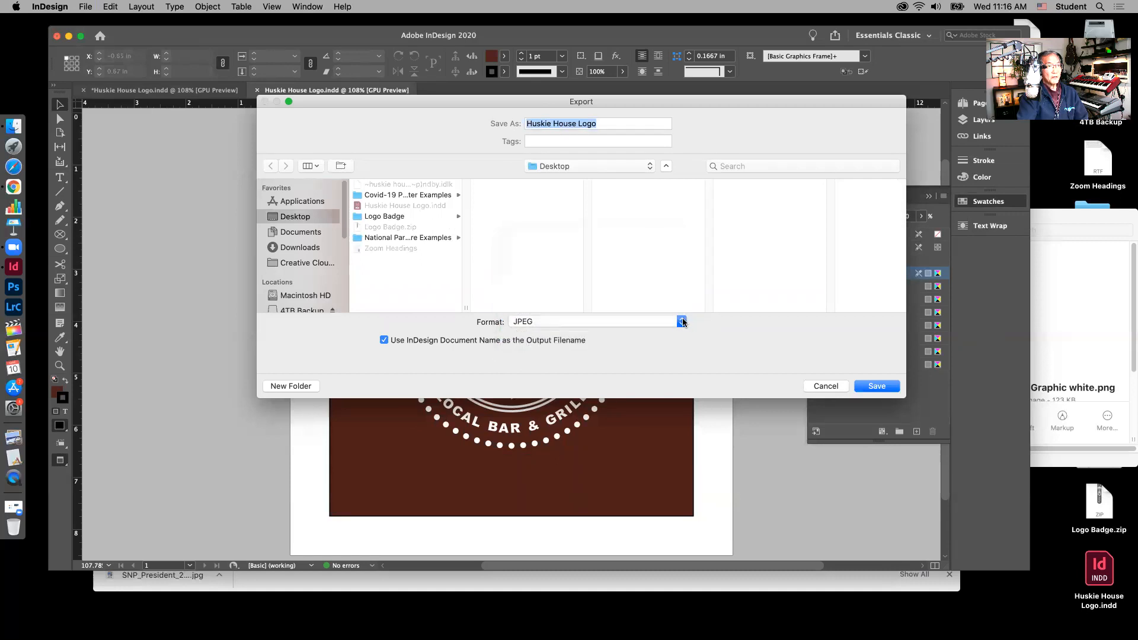
pyautogui.click(682, 323)
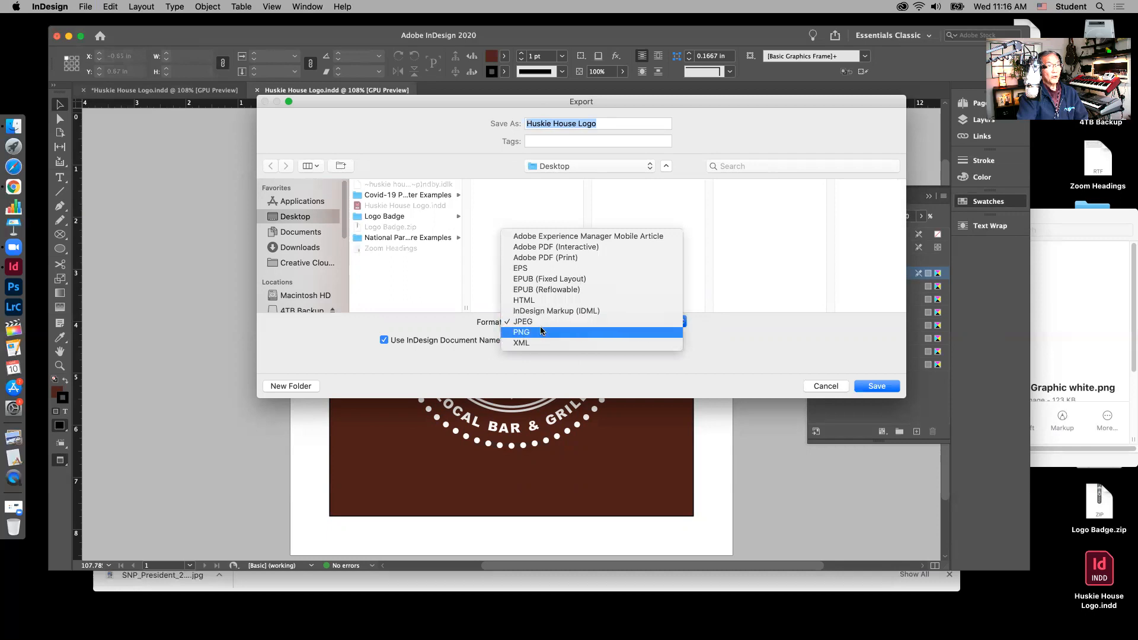
pyautogui.click(524, 321)
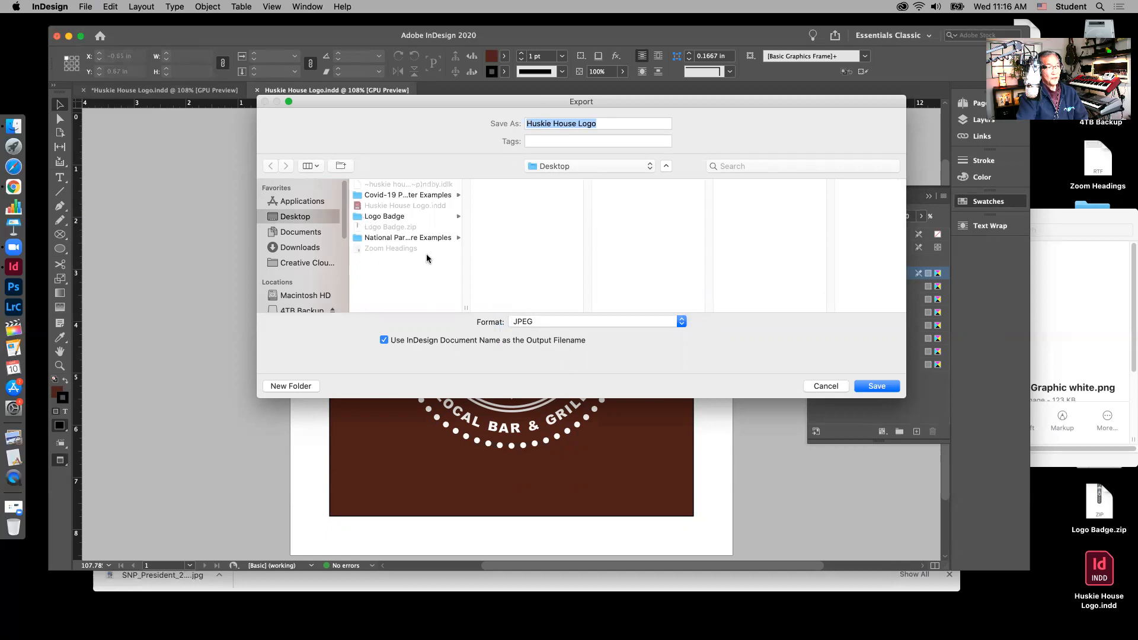
pyautogui.click(871, 388)
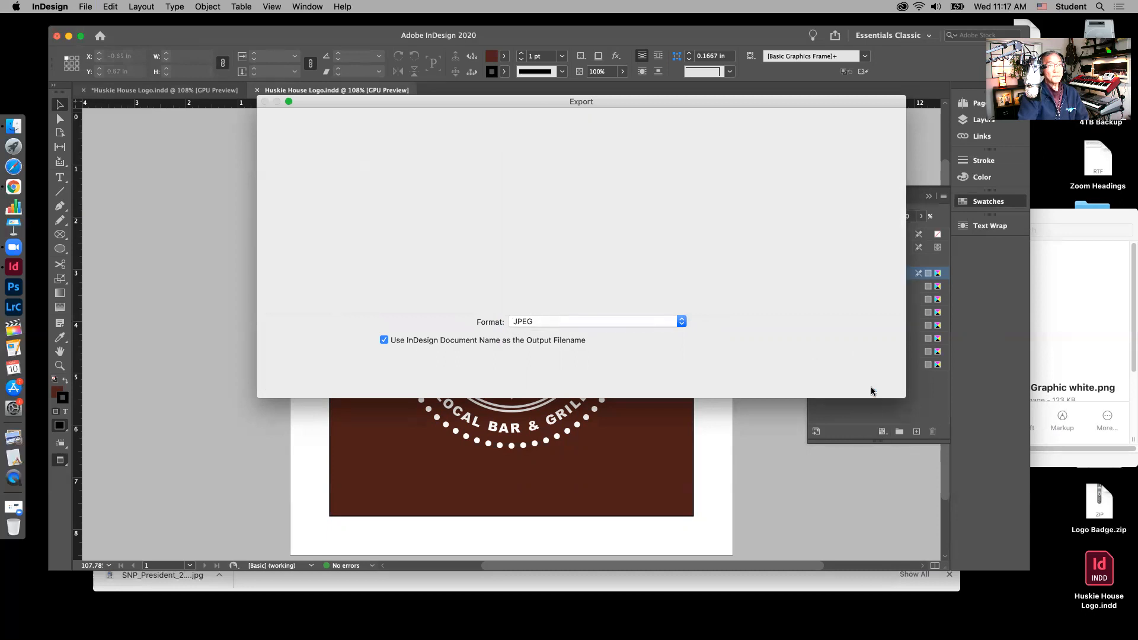
# Step: Export the badge as a Maximum-quality, 300 ppi RGB JPEG file on the Desktop
pyautogui.moveTo(647, 176); pyautogui.dragTo(646, 148)
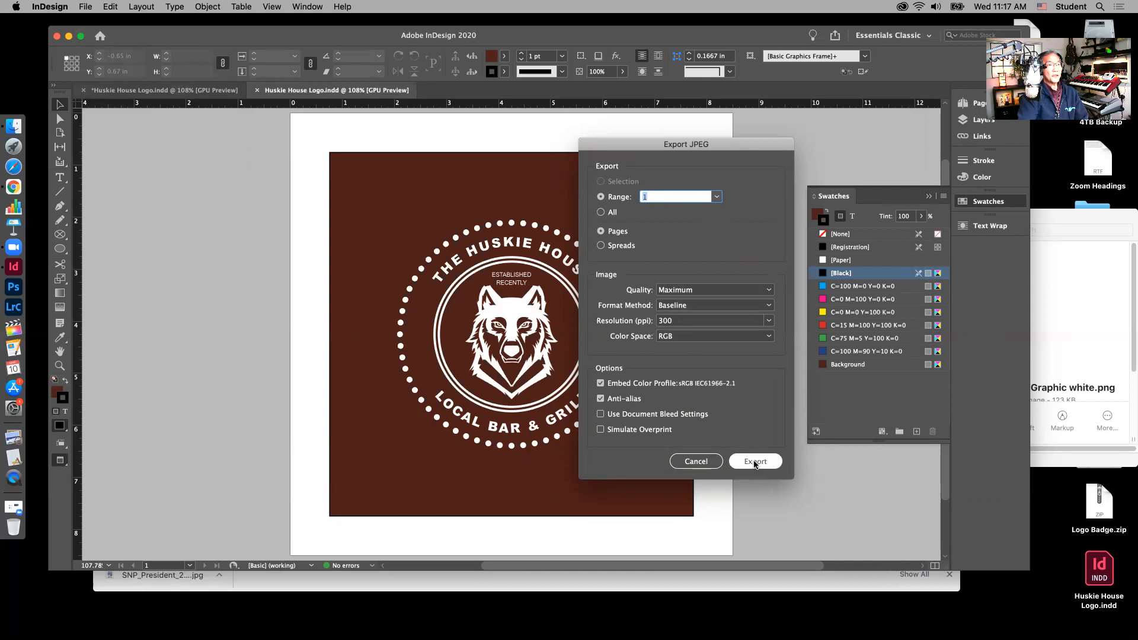
pyautogui.click(754, 462)
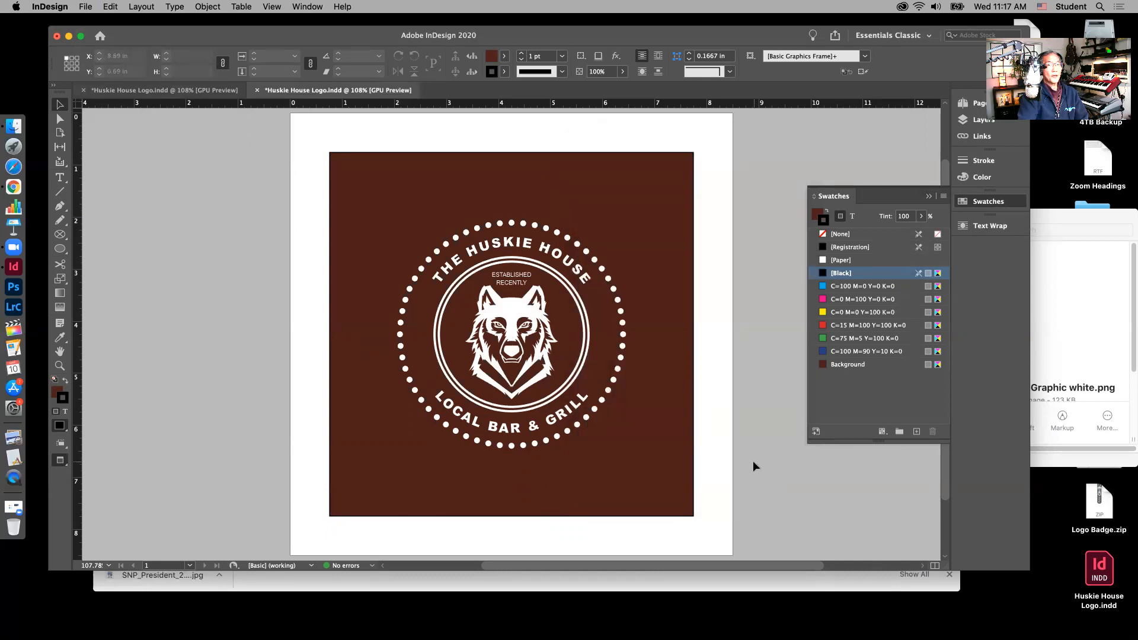
pyautogui.moveTo(739, 36); pyautogui.dragTo(560, 35)
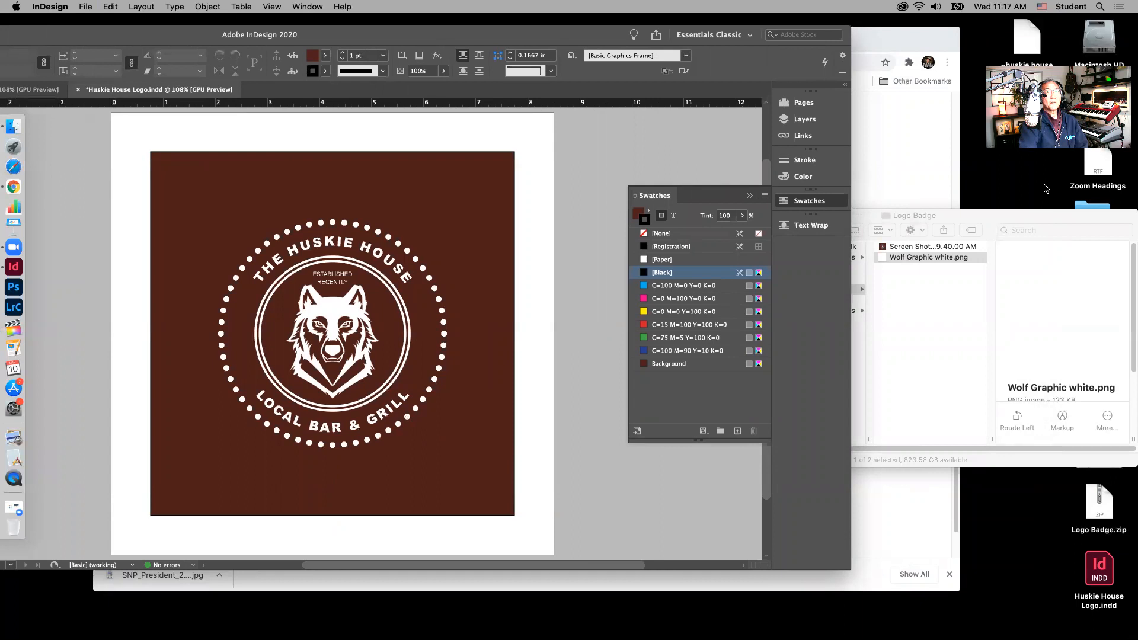
pyautogui.moveTo(1054, 229); pyautogui.dragTo(872, 147)
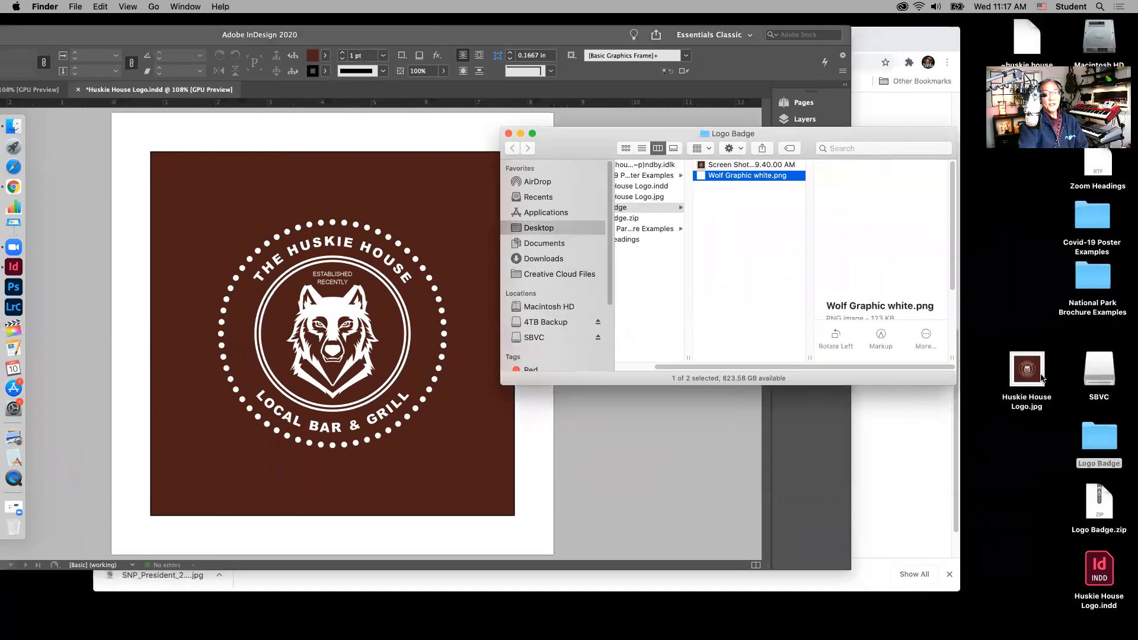
pyautogui.click(1021, 326)
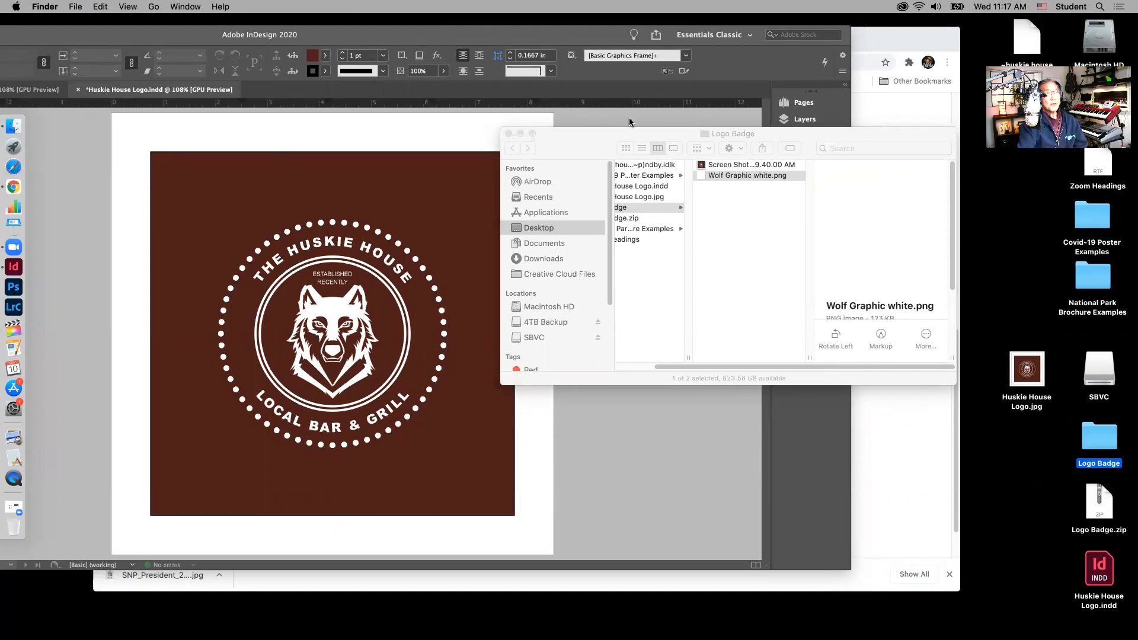
pyautogui.moveTo(573, 140); pyautogui.dragTo(720, 128)
pyautogui.click(524, 34)
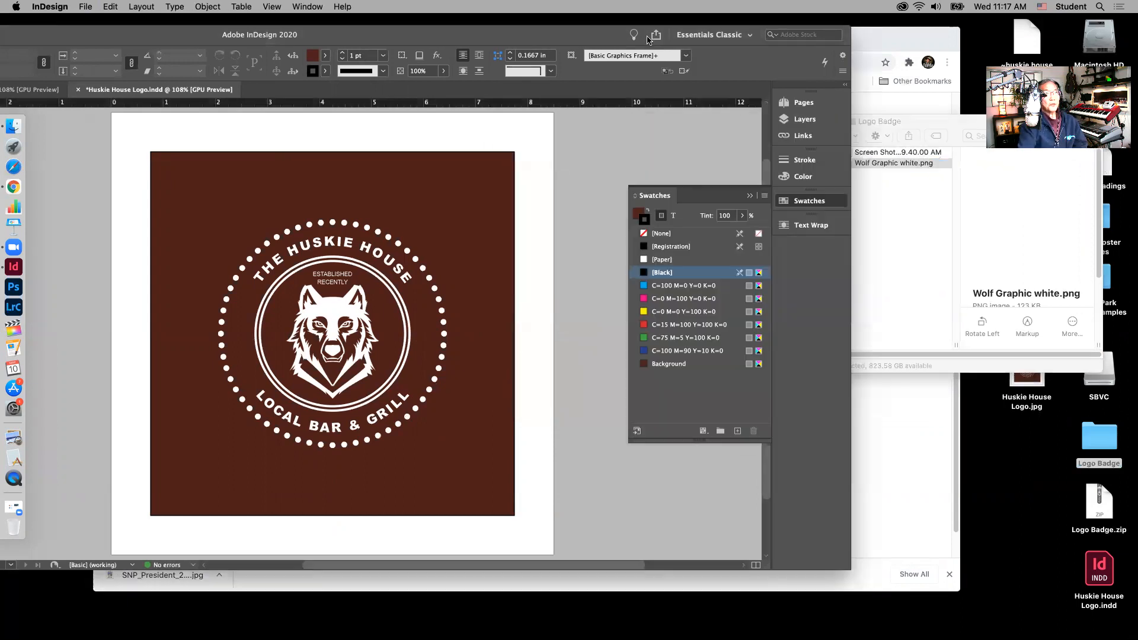
pyautogui.moveTo(575, 38); pyautogui.dragTo(786, 37)
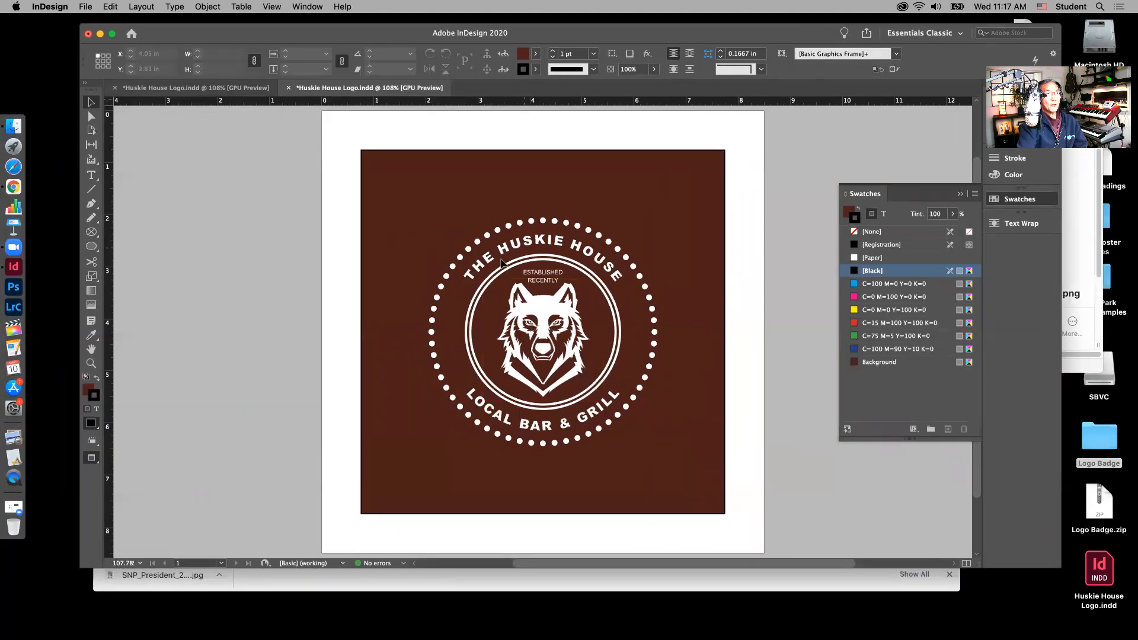